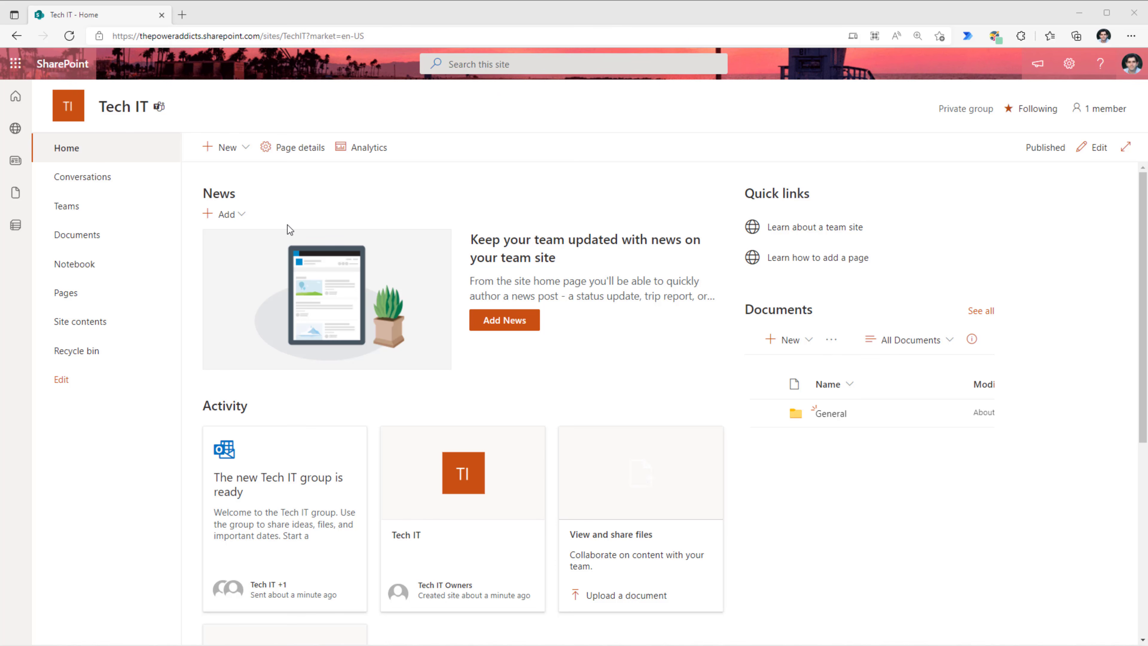
- Create a list on the Tech IT site from the Issue tracker template, keeping its default name
click(232, 155)
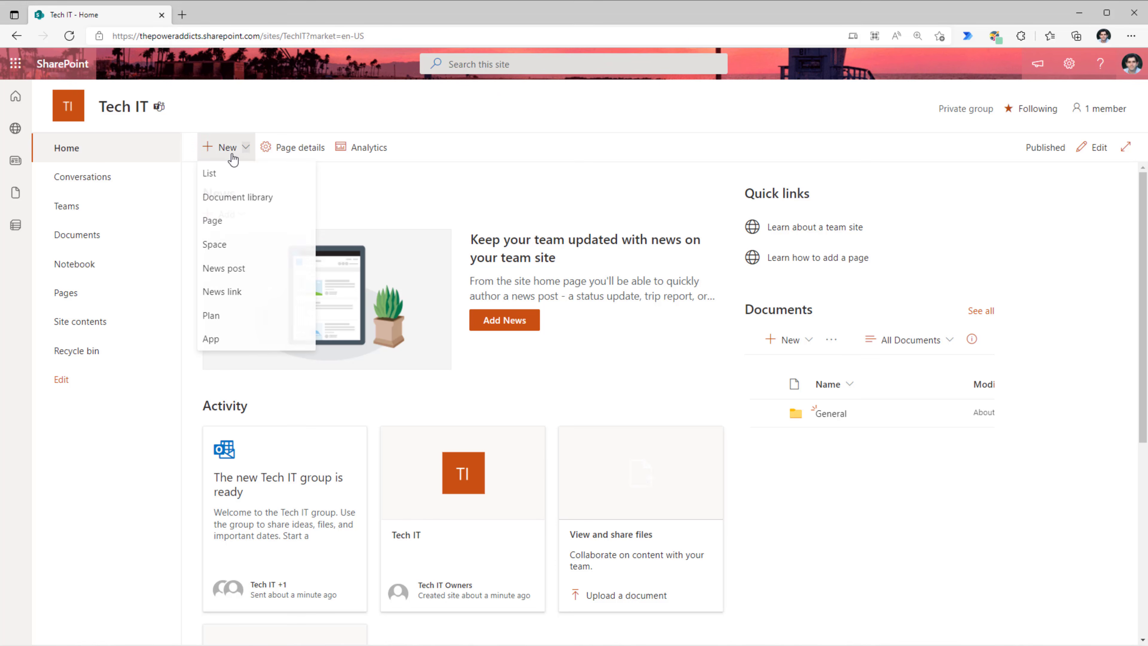
click(239, 174)
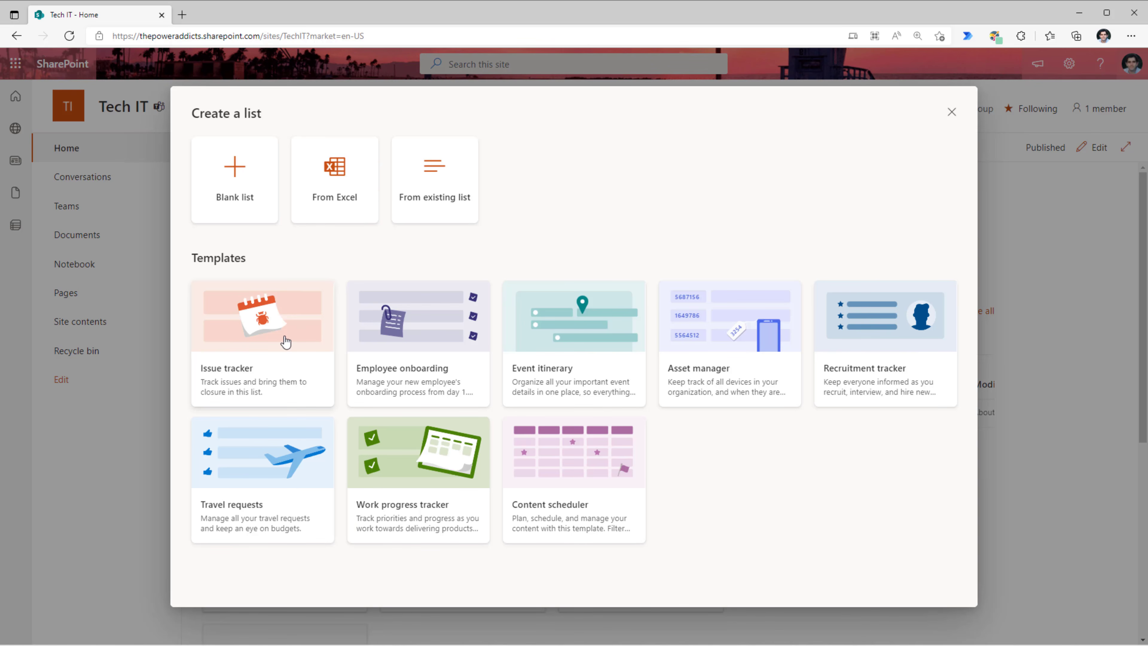
click(286, 342)
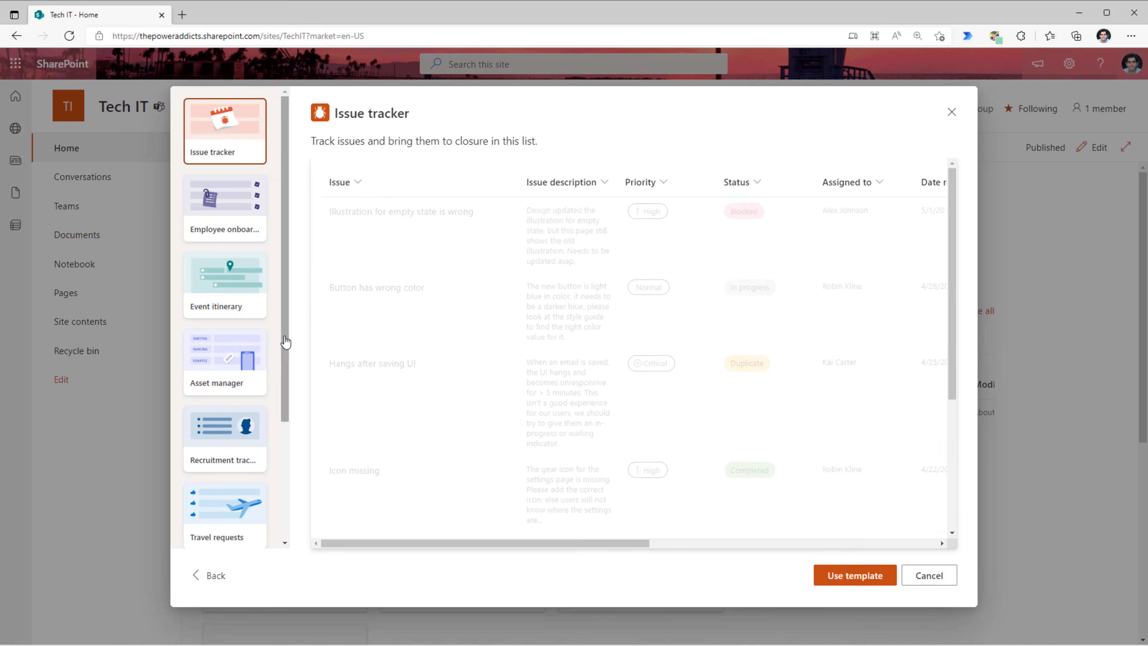
click(851, 581)
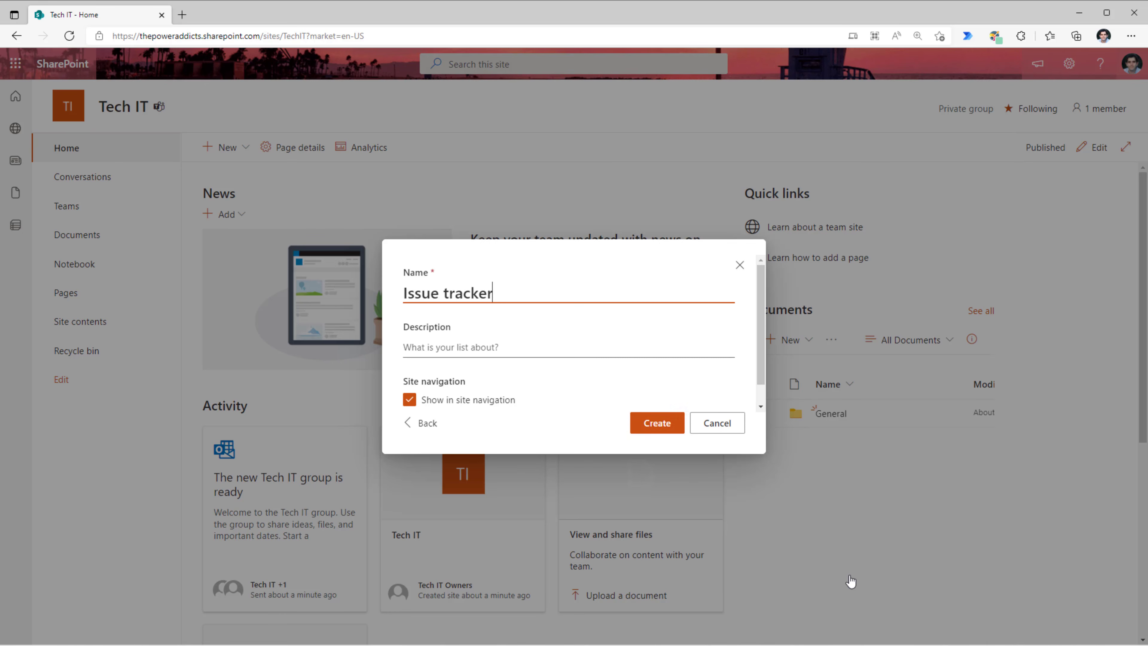
click(644, 425)
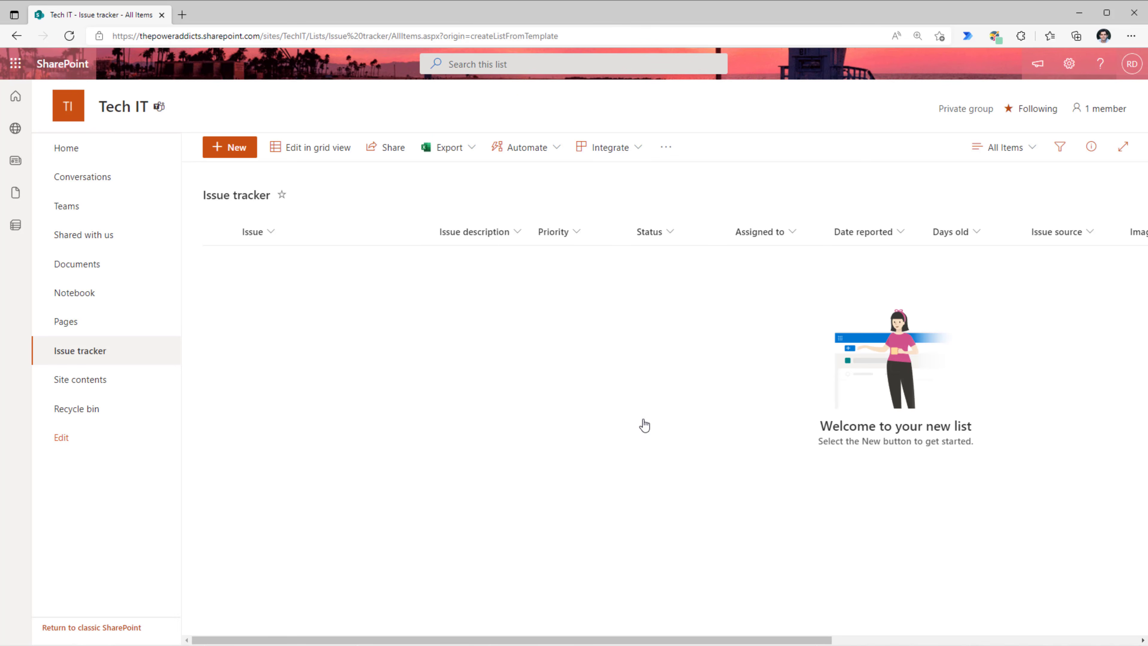
- Create a Power Apps app from the Issue tracker list and name it "IT Issue Tracker"
click(604, 148)
mouse_move(626, 186)
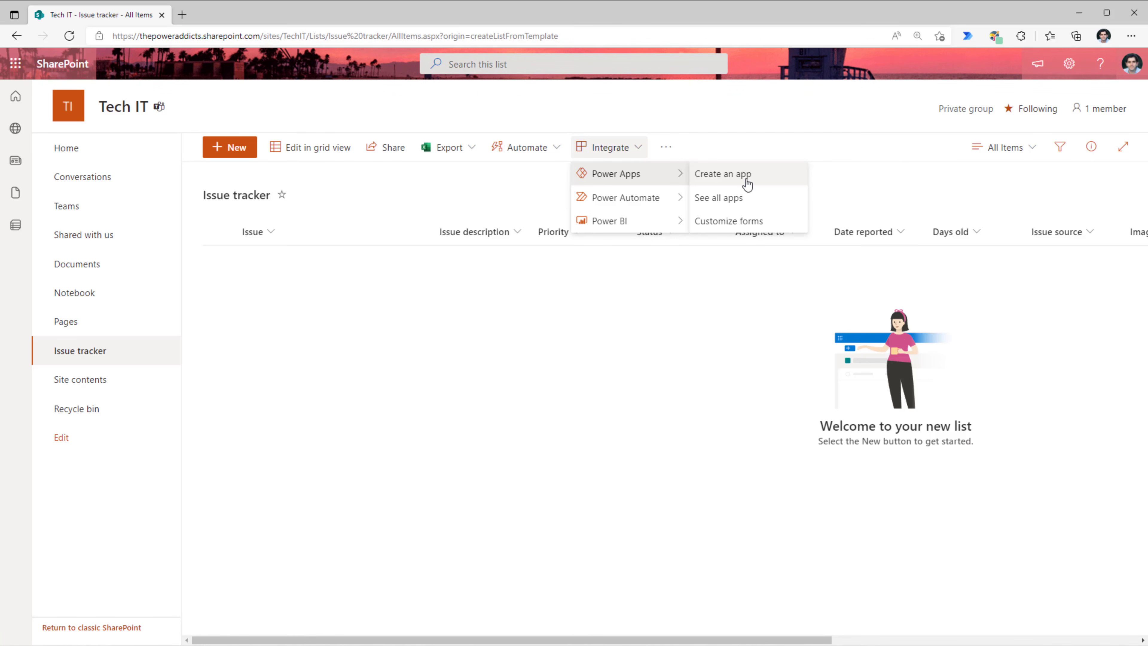
click(747, 184)
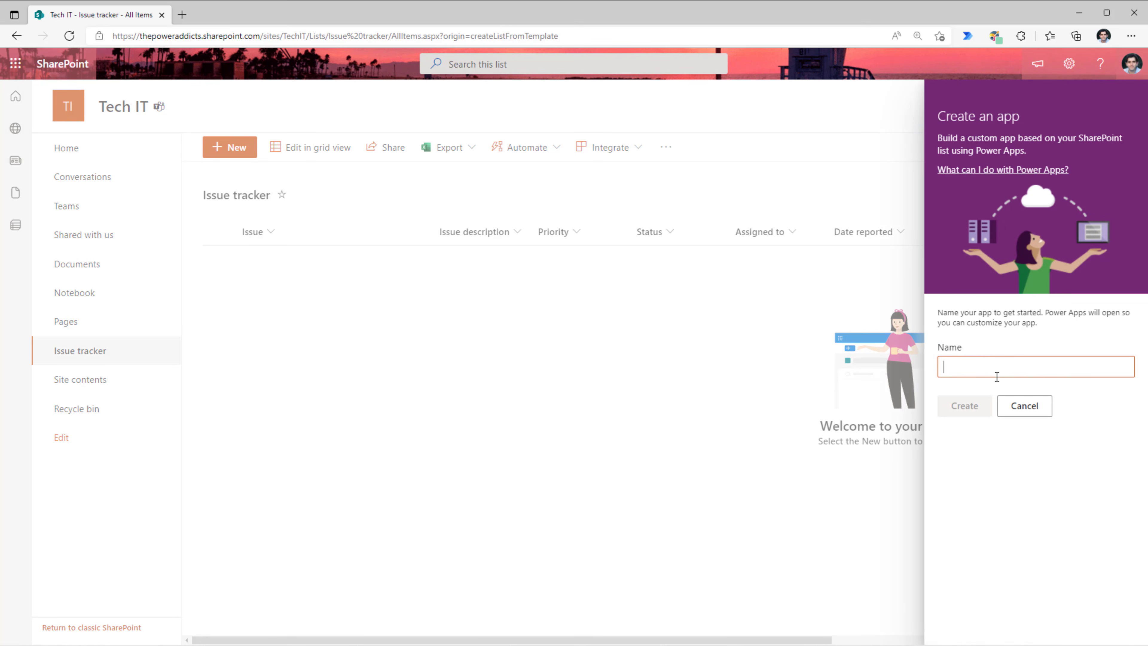
text(IT Issue Tracker)
click(965, 406)
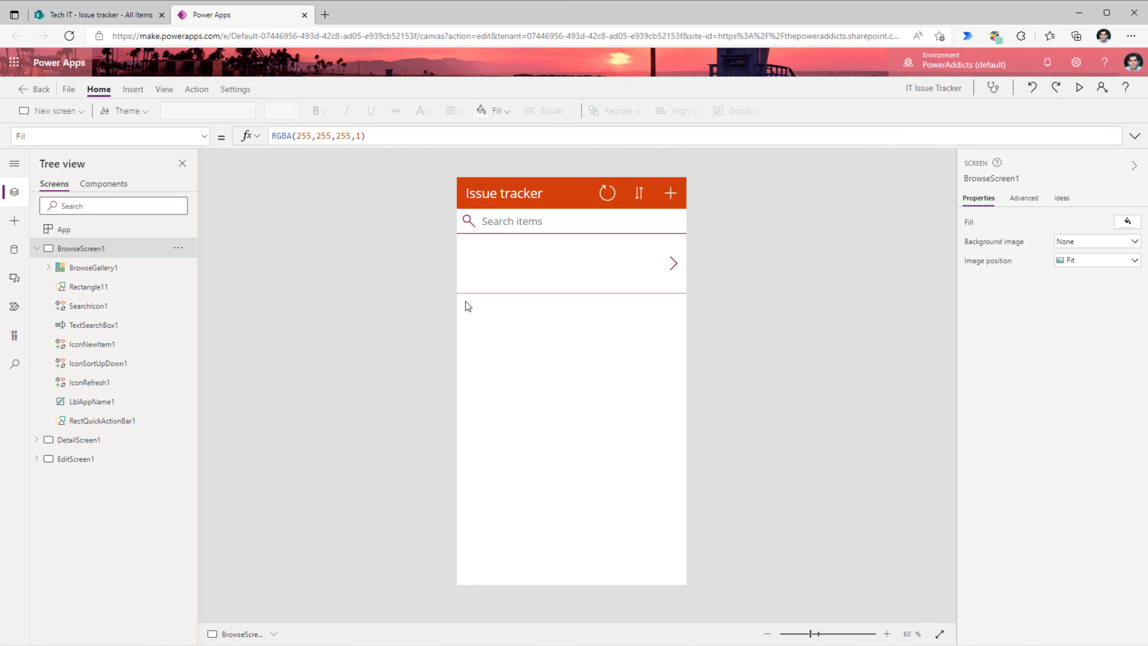
- In preview, submit the issue "Phone connectivity", "not connecting to wifi", priority High, status In progress, an assignee, date 4/14/2022, and return to the SharePoint list
click(1079, 87)
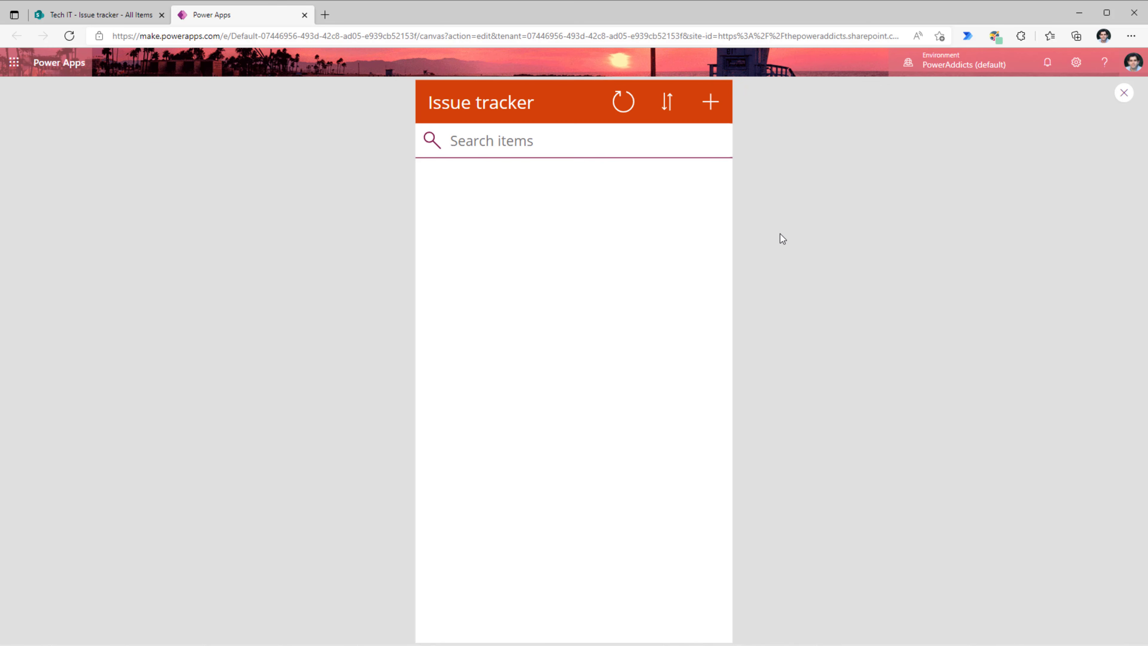
click(711, 105)
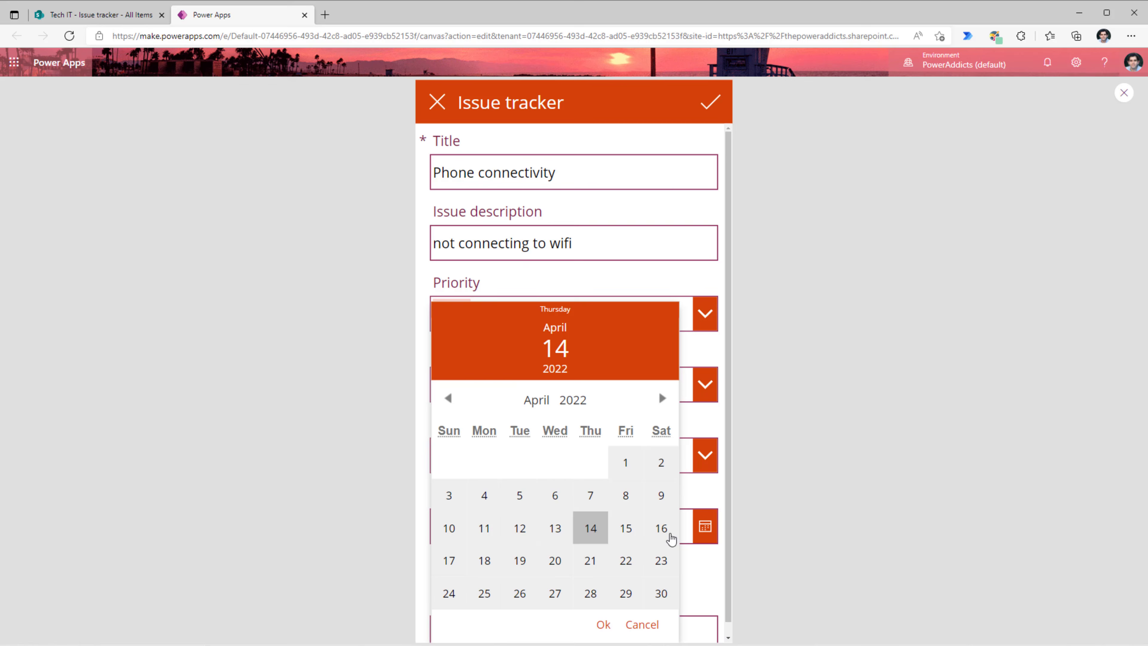
click(591, 528)
click(604, 625)
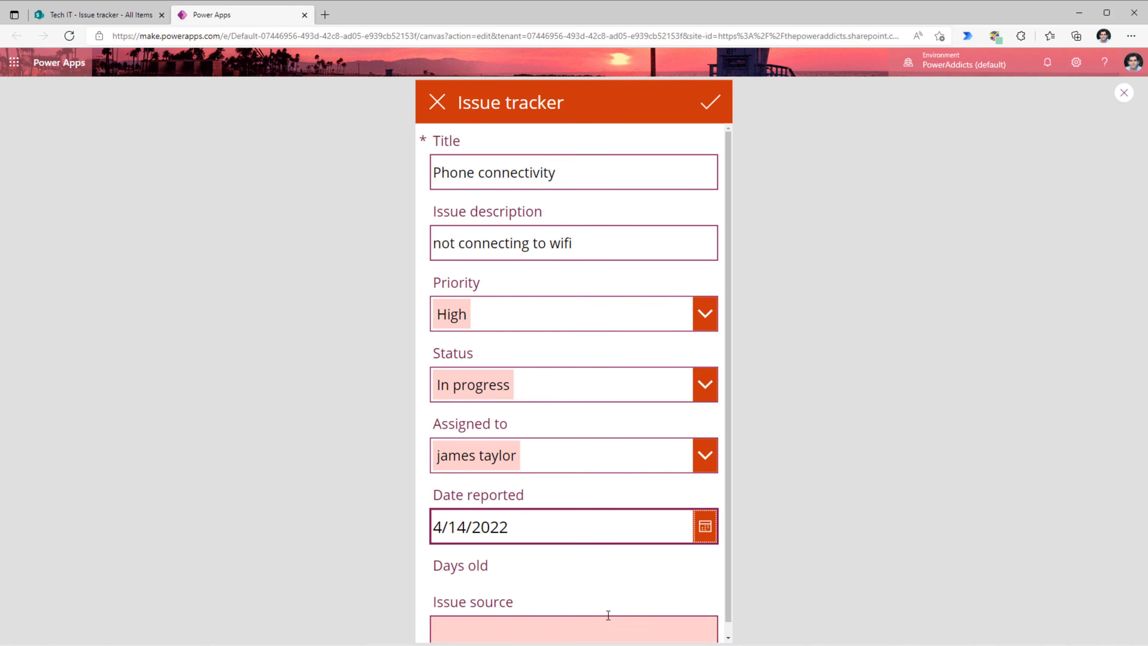
click(711, 104)
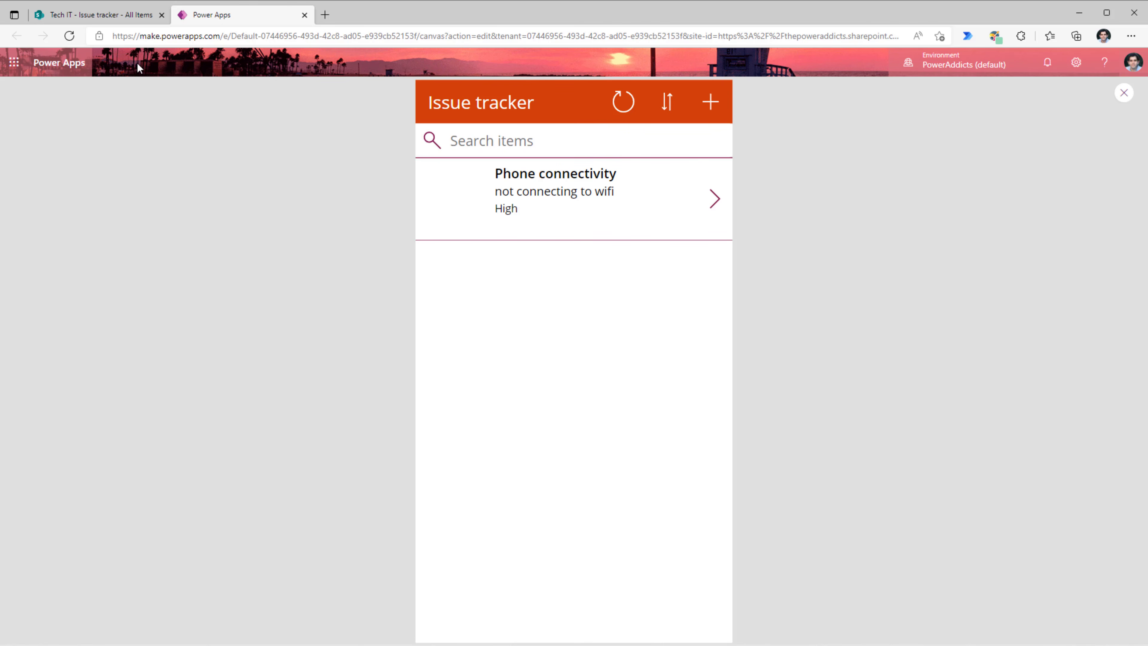
click(138, 18)
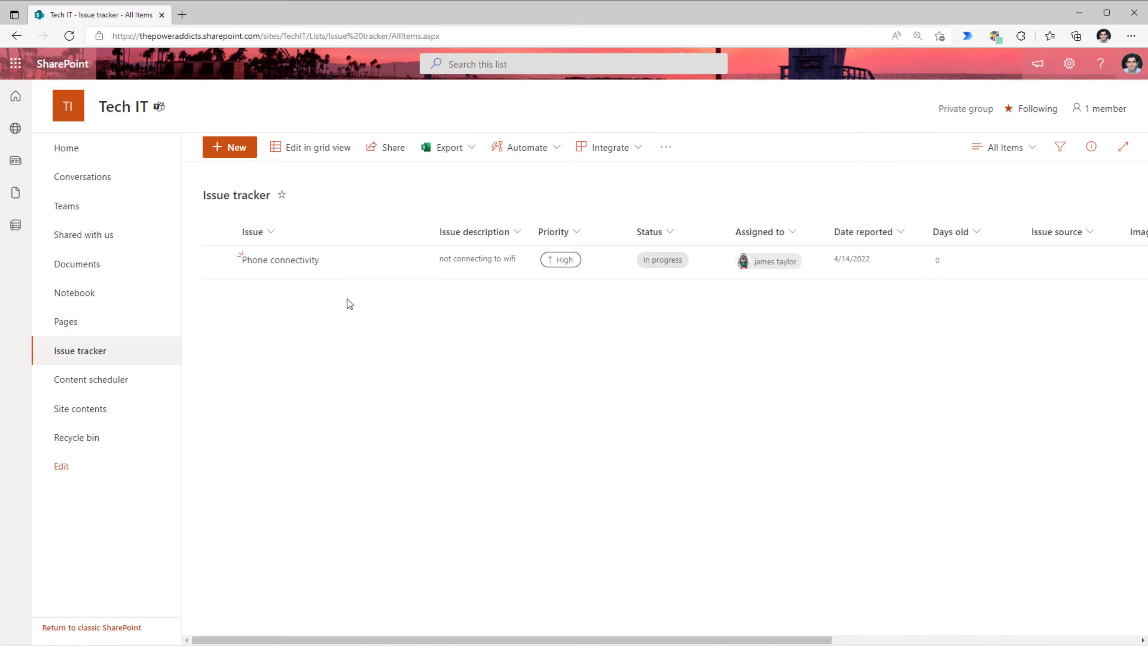
- Create a second list on the Tech IT site from the Content scheduler template, keeping its default name
click(237, 156)
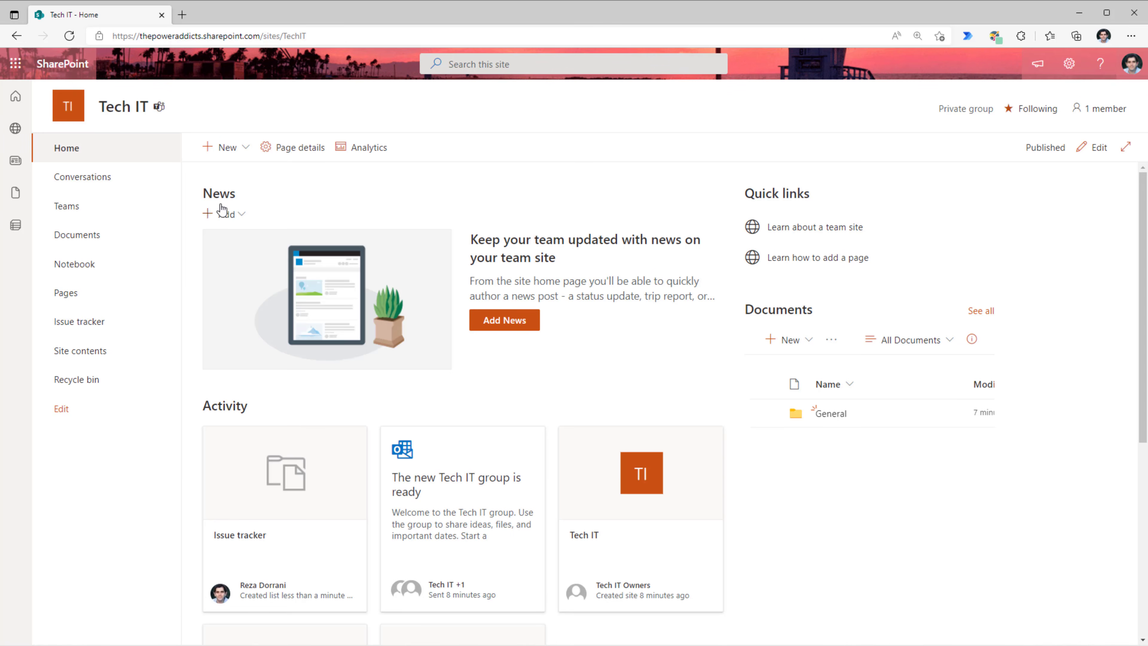
click(227, 151)
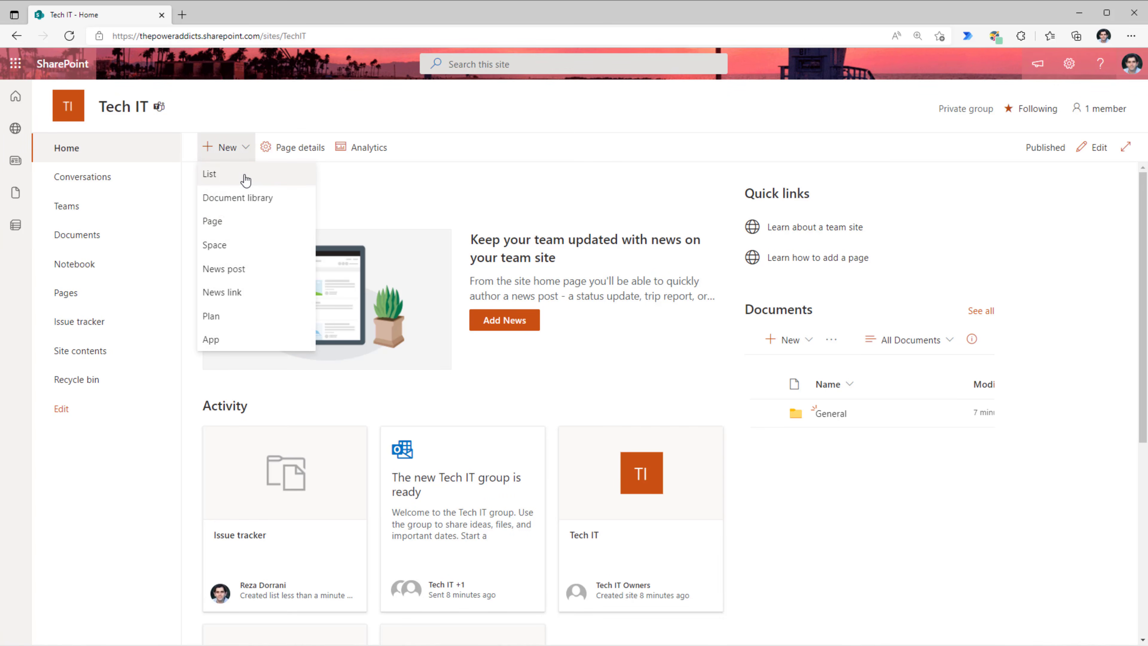
click(246, 180)
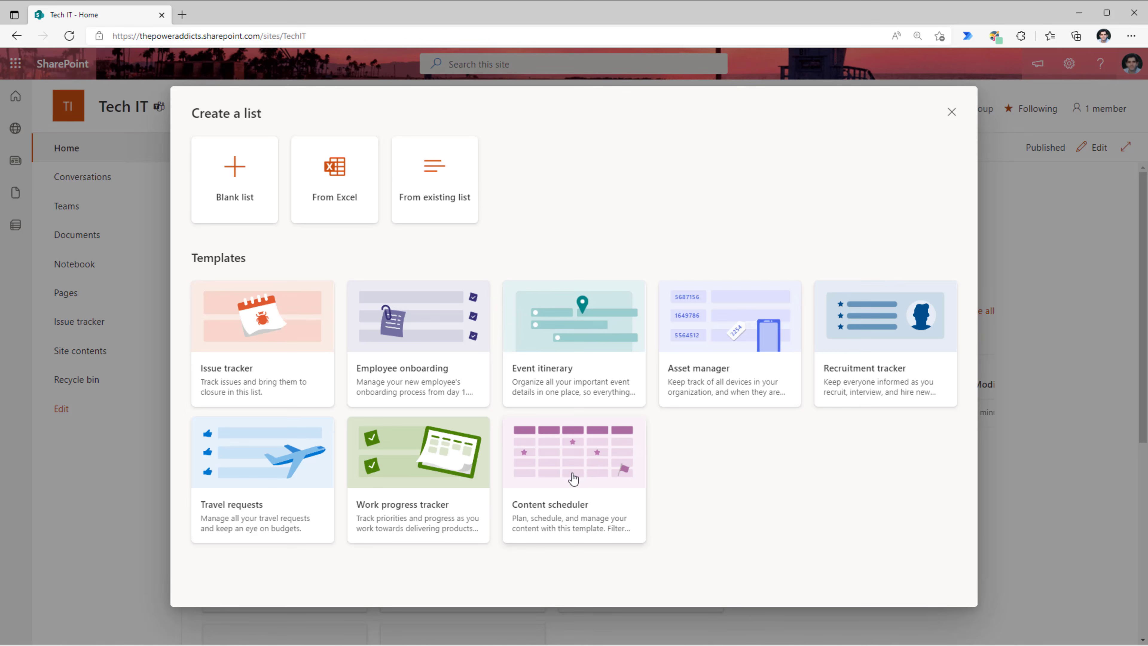
click(573, 478)
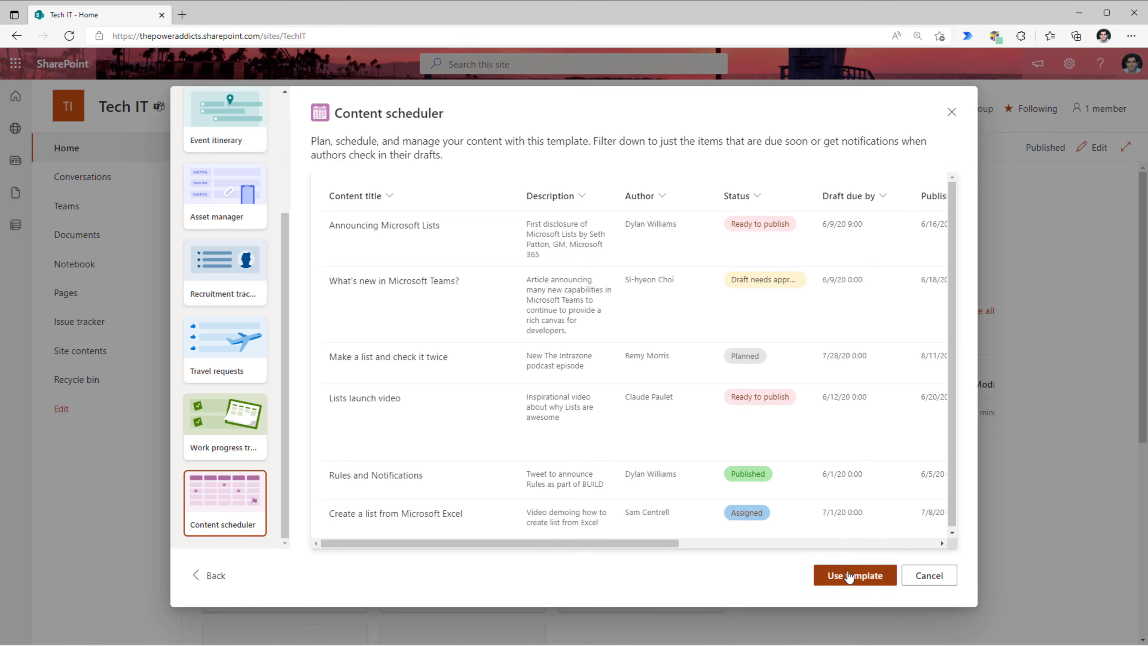
click(849, 577)
click(660, 425)
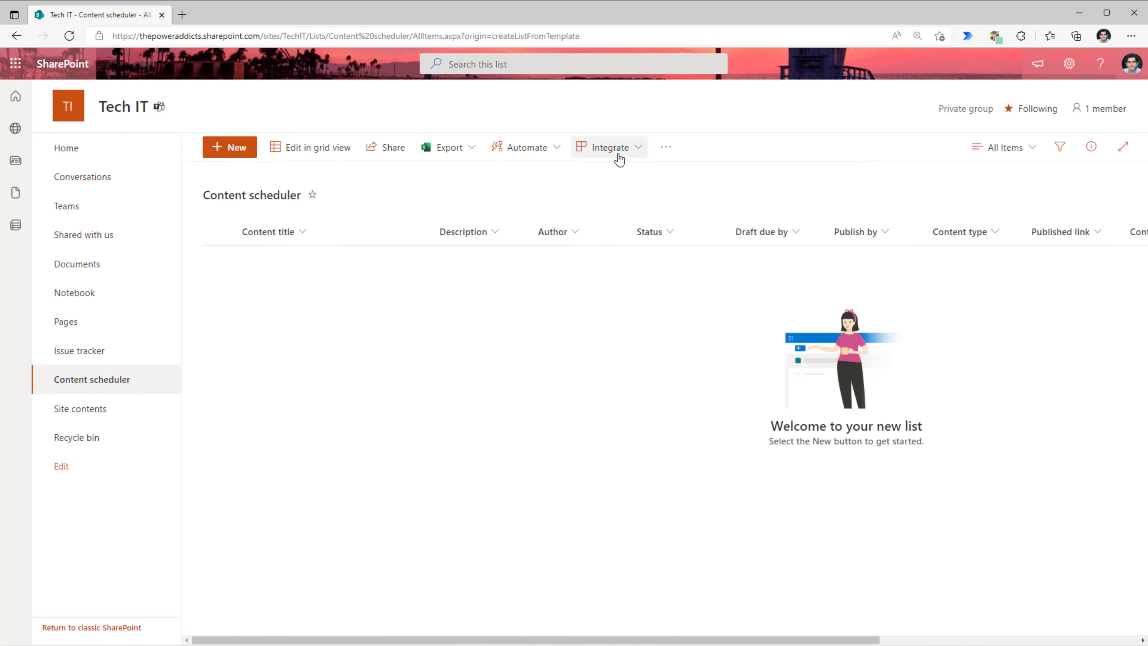
- Open the Content scheduler list's form for customization in Power Apps
click(623, 155)
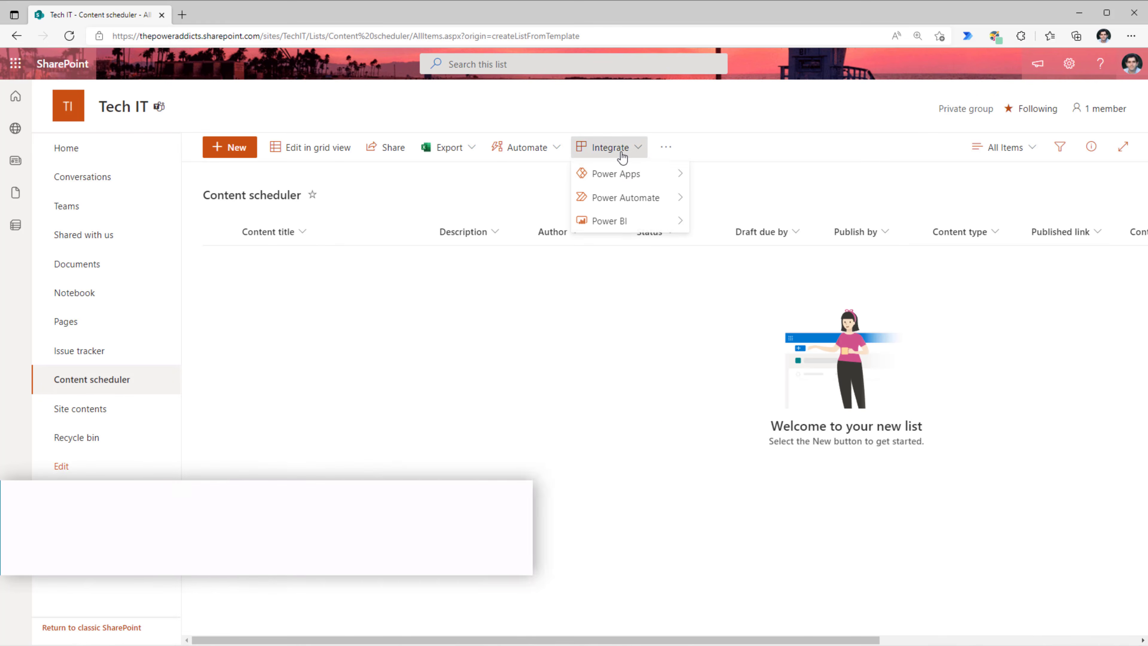
mouse_move(639, 174)
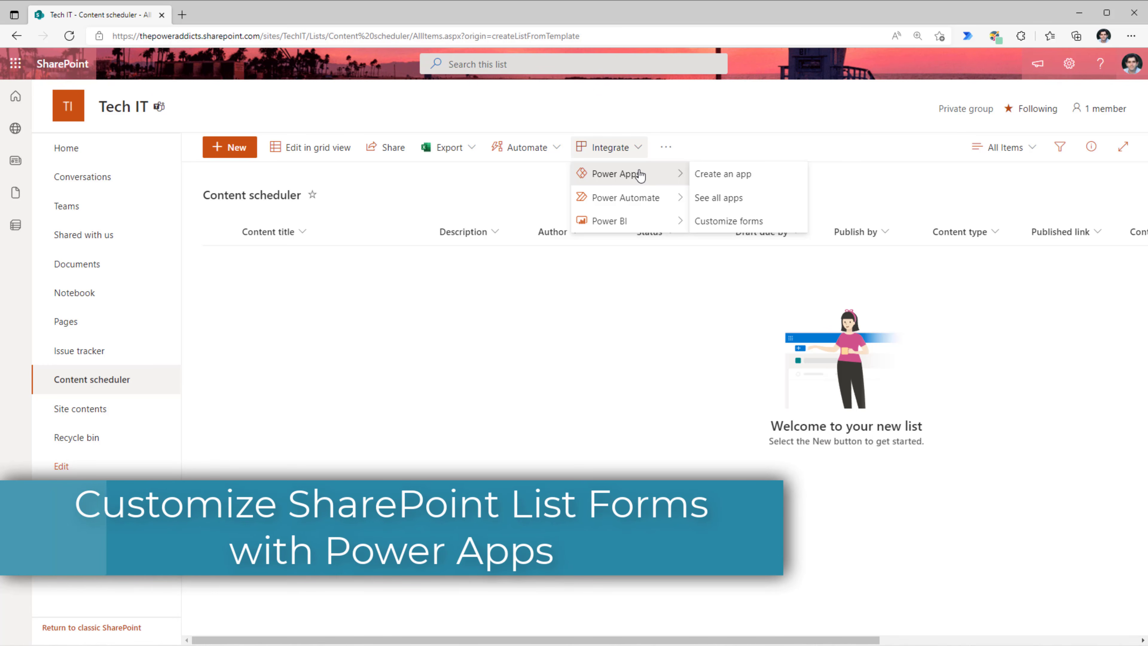
click(741, 222)
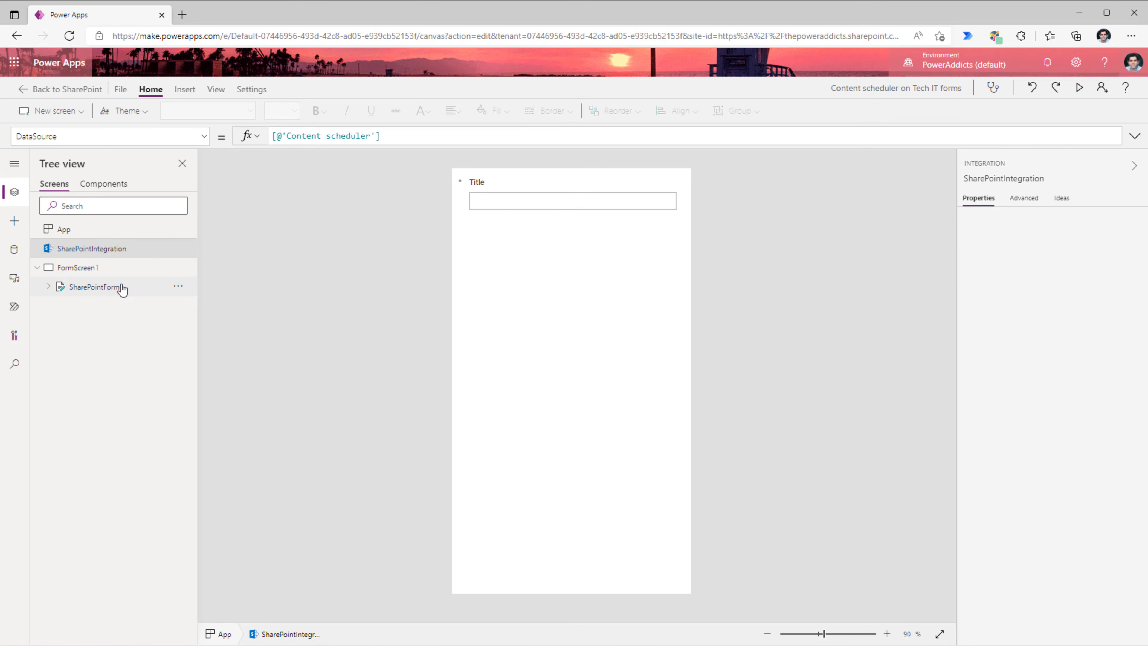
- Add the Content type, Description, Draft due by, Publish by and Status fields to SharePointForm1
click(122, 288)
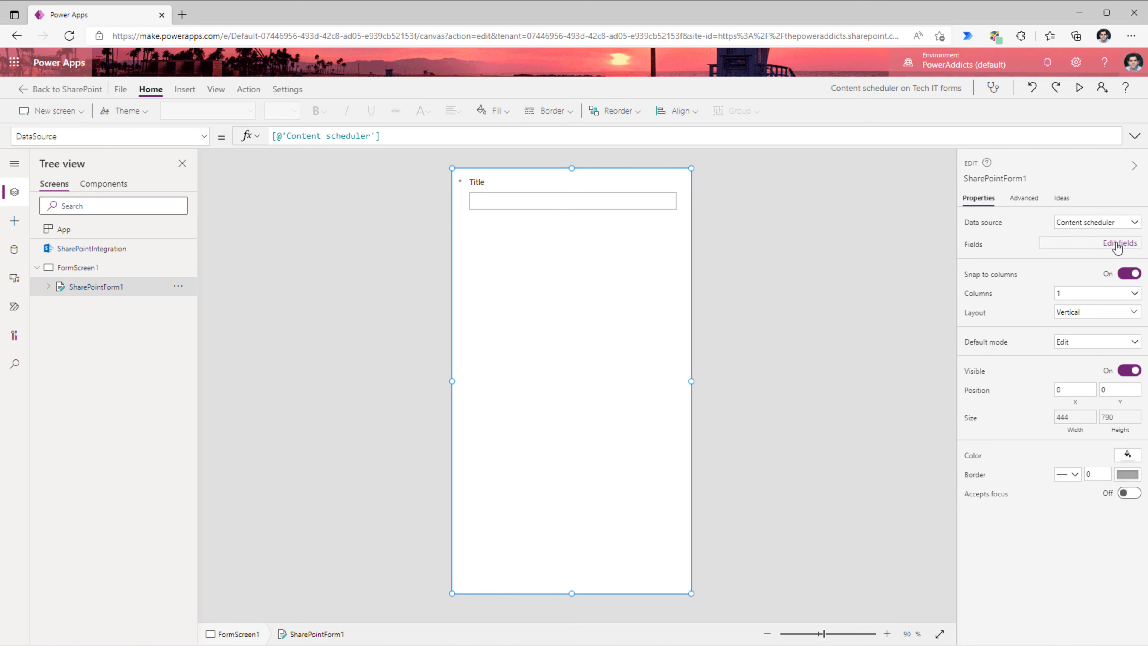
click(1116, 245)
click(790, 194)
scroll(851, 308, down, 2)
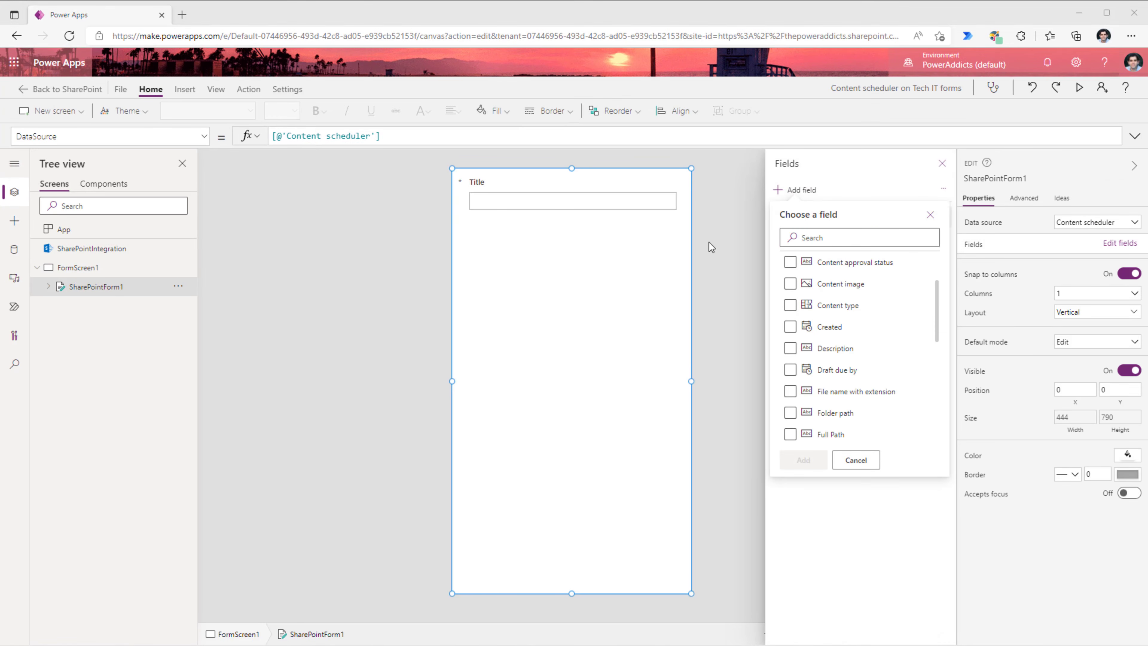
scroll(845, 332, up, 2)
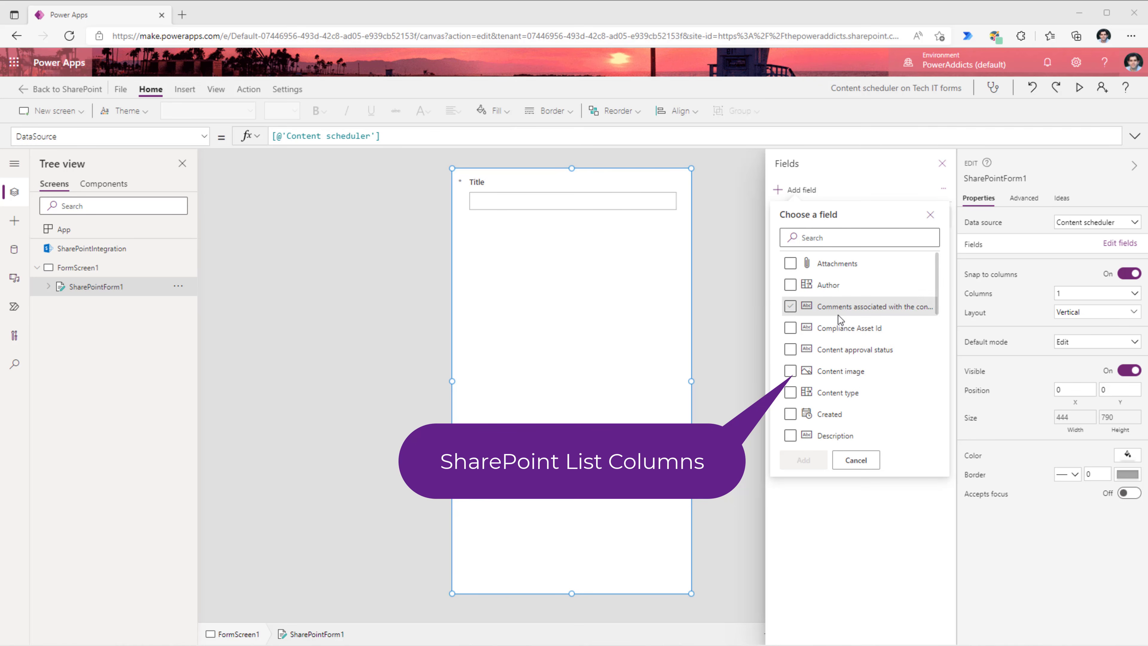
click(834, 392)
scroll(832, 353, down, 2)
click(791, 378)
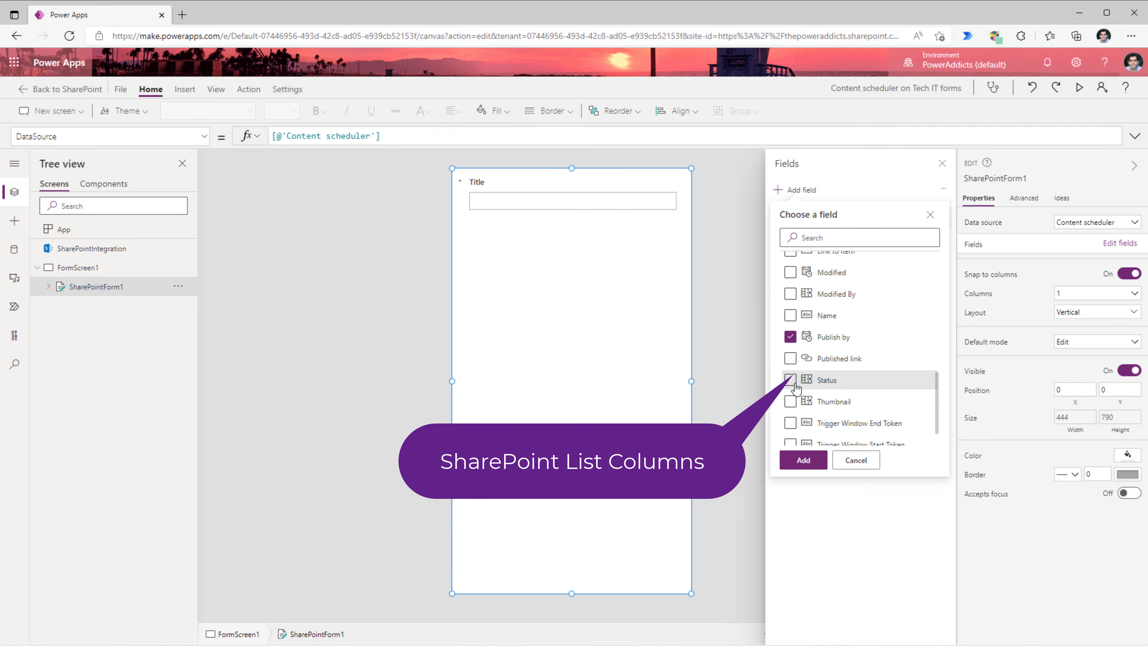
click(804, 460)
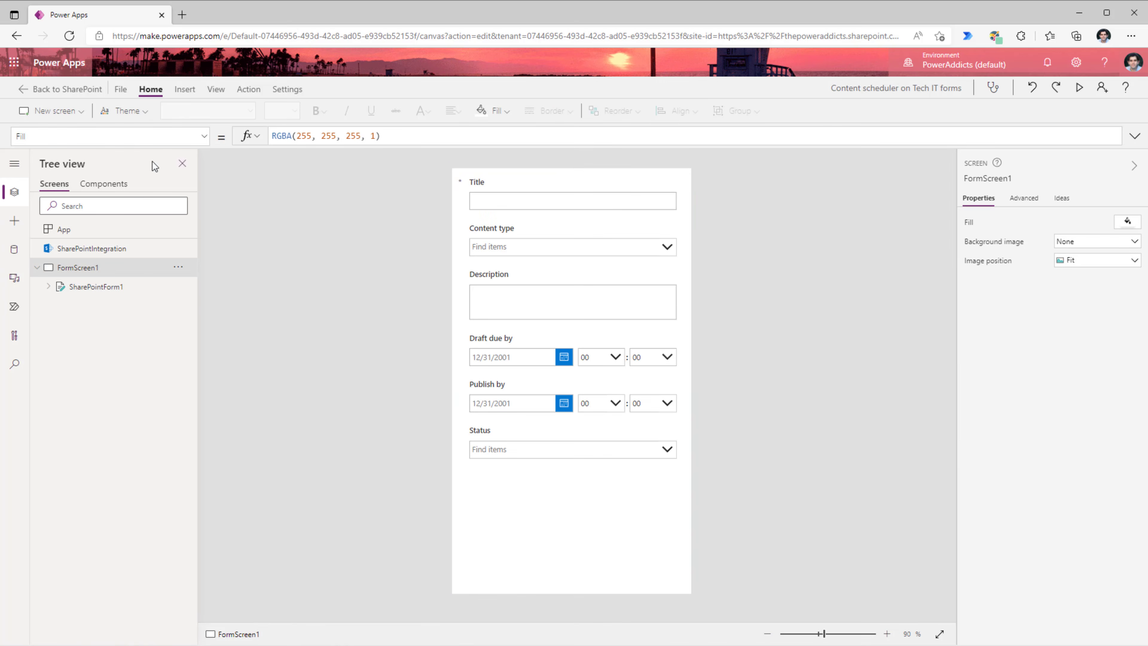
- Apply the Office Dark Blue theme to the customized form
click(126, 110)
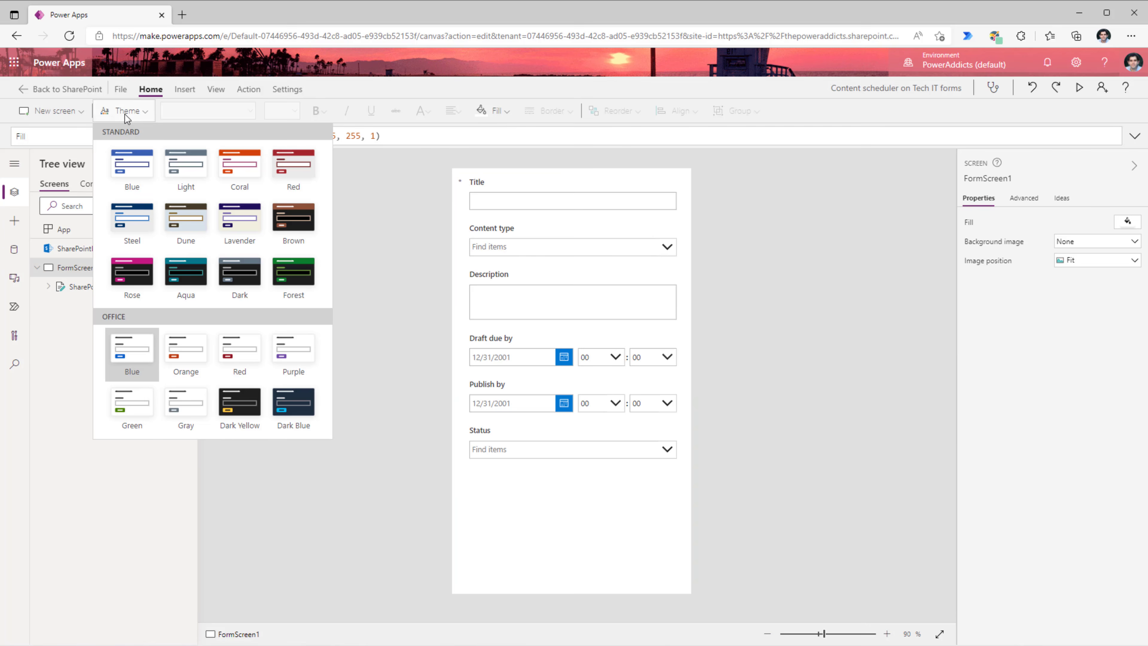
click(296, 410)
click(391, 312)
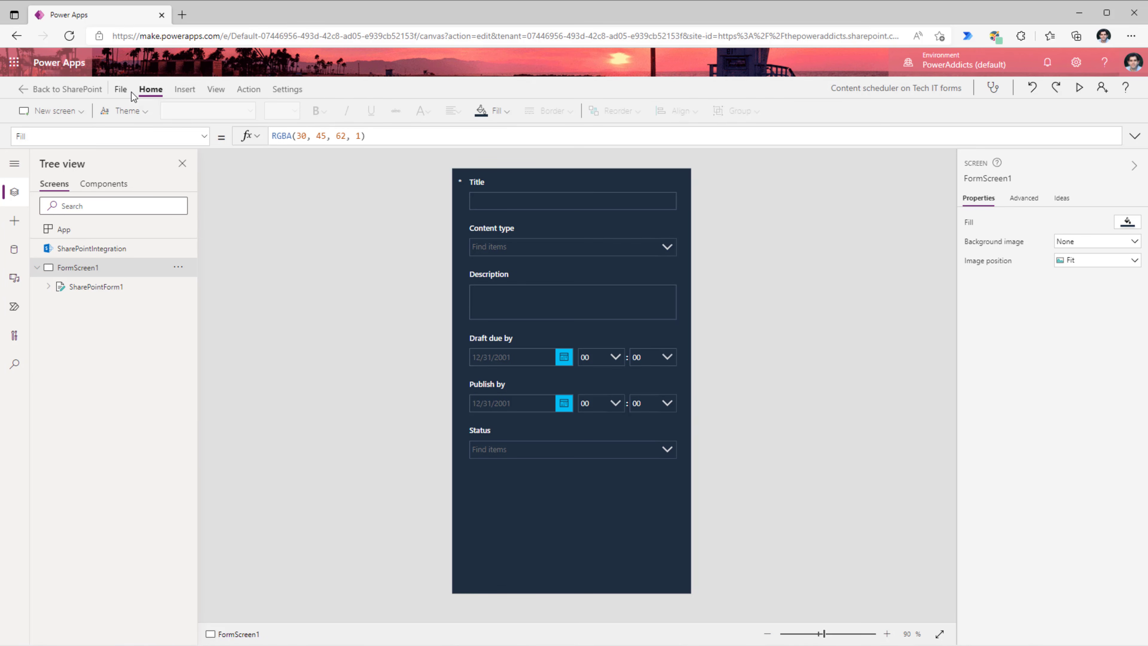
- Save the customized Content scheduler form and publish it to SharePoint
click(121, 89)
click(137, 275)
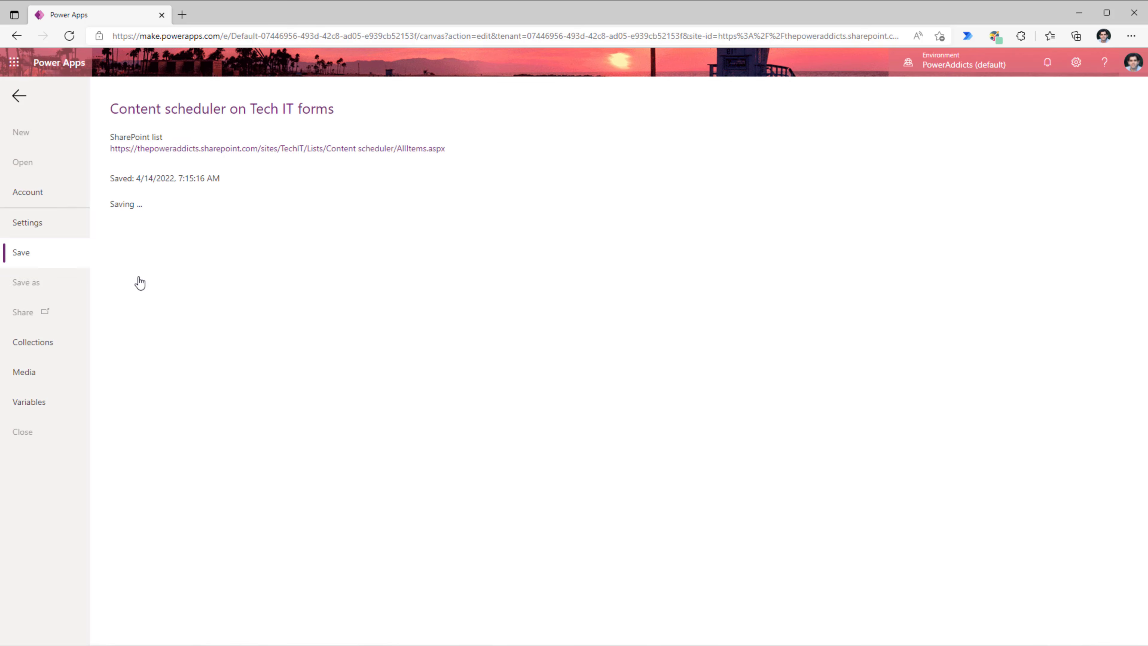
click(146, 272)
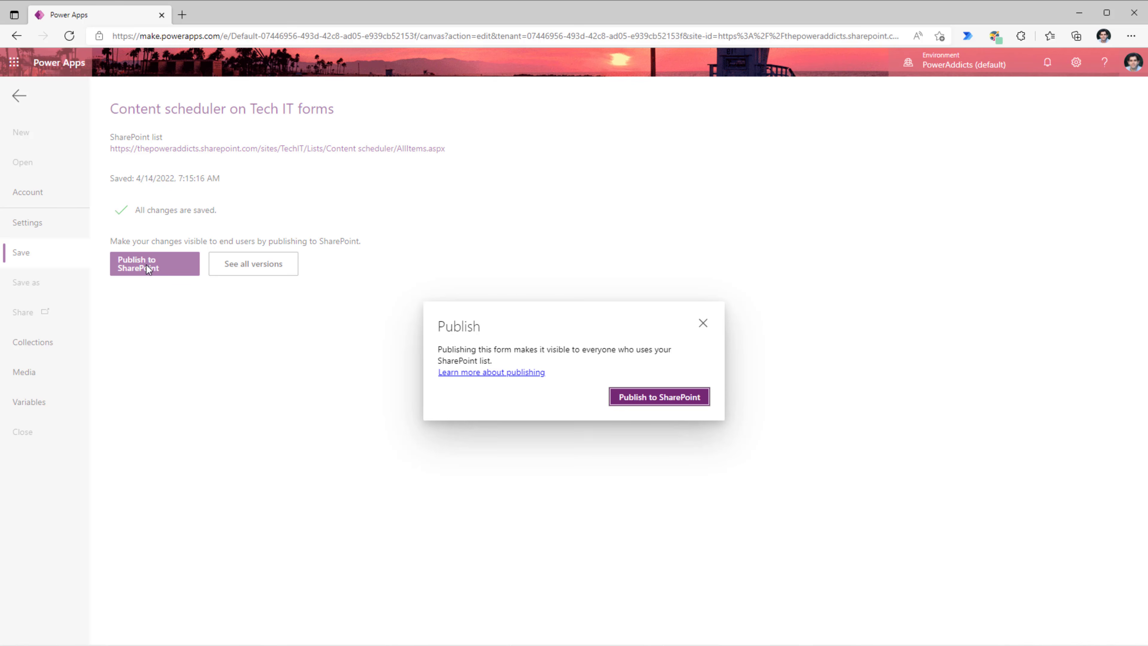
click(649, 398)
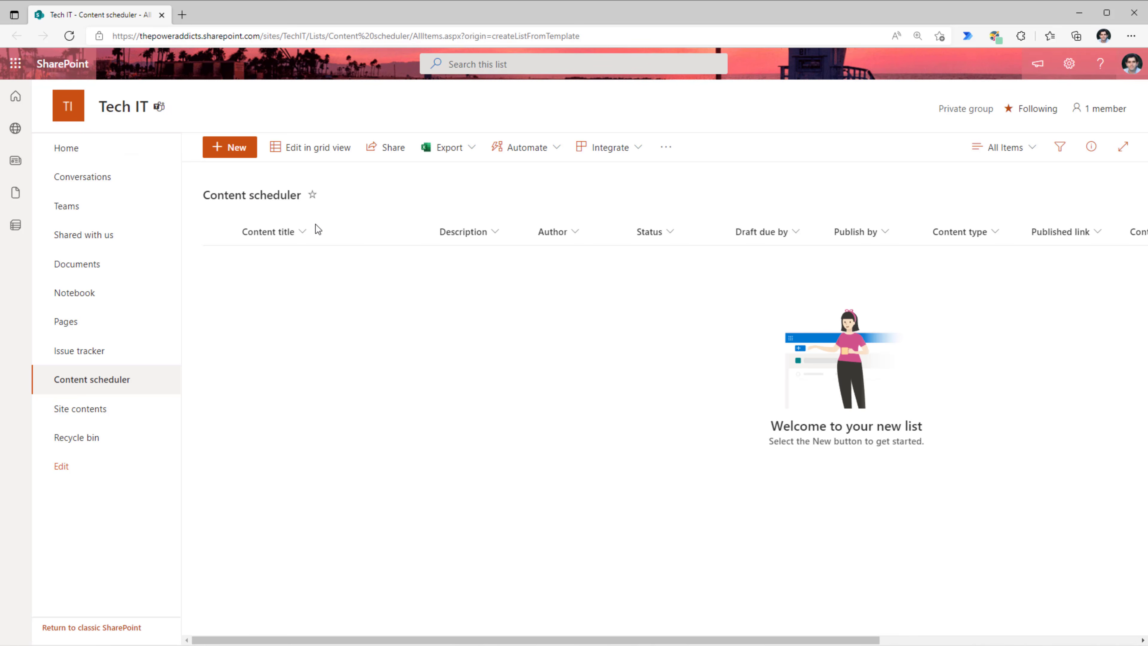
- Add and save the item "Power Apps in SharePoint": type Video, description "Power Apps in SP Pages", draft due 4/15/2022, publish by 4/18/2022, status Planned
click(250, 151)
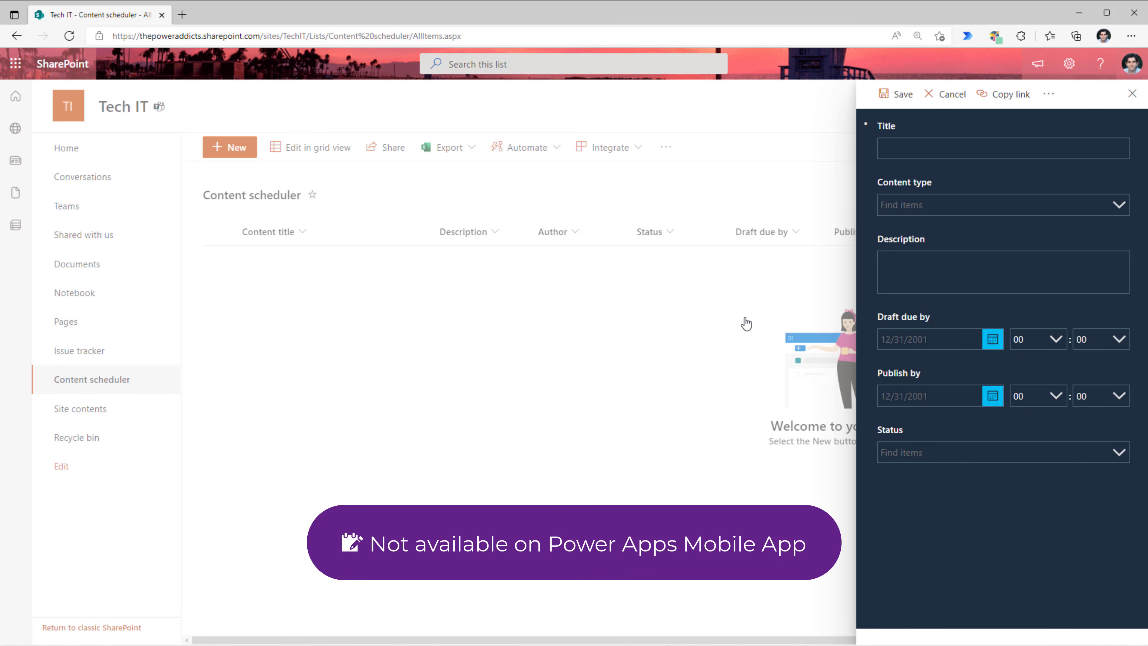
click(1000, 149)
text(Power Apps in SharePoint)
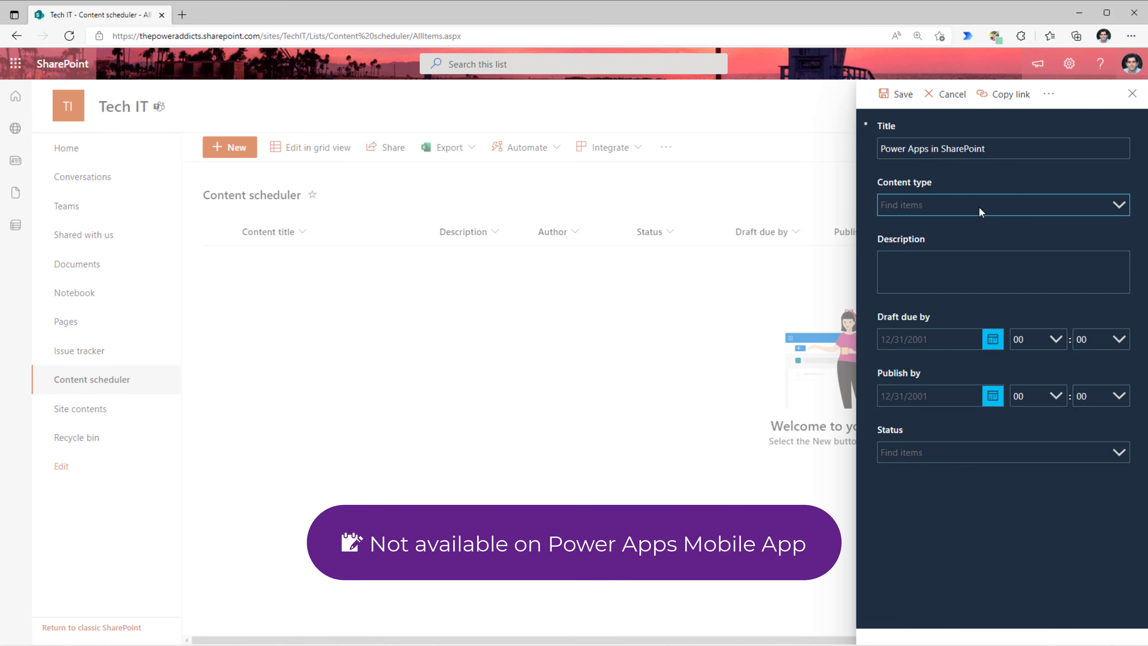
click(979, 206)
click(961, 318)
click(992, 339)
click(928, 543)
click(1021, 605)
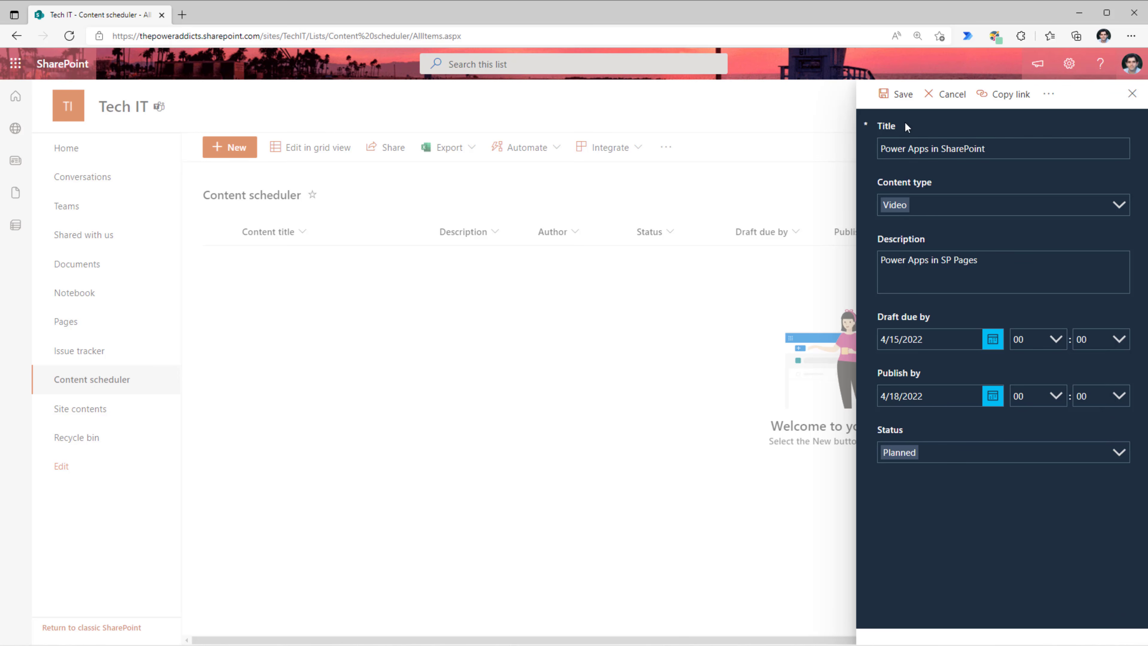
click(899, 94)
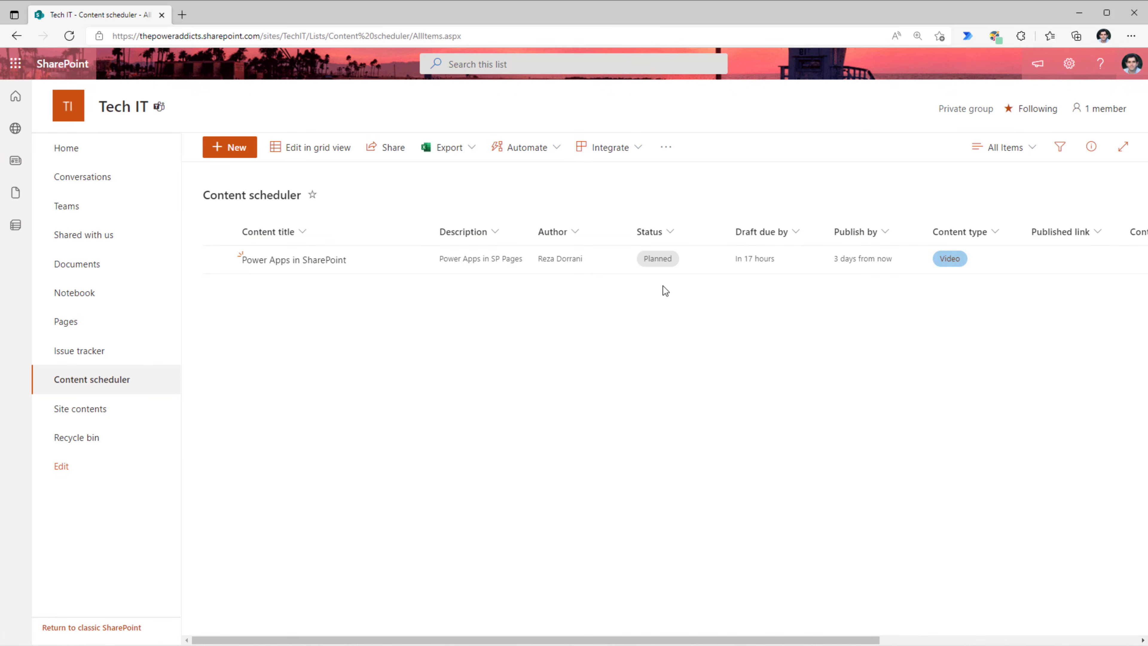
- Change the status of the Content scheduler item "Power Apps in SharePoint" to Assigned and save it
click(293, 260)
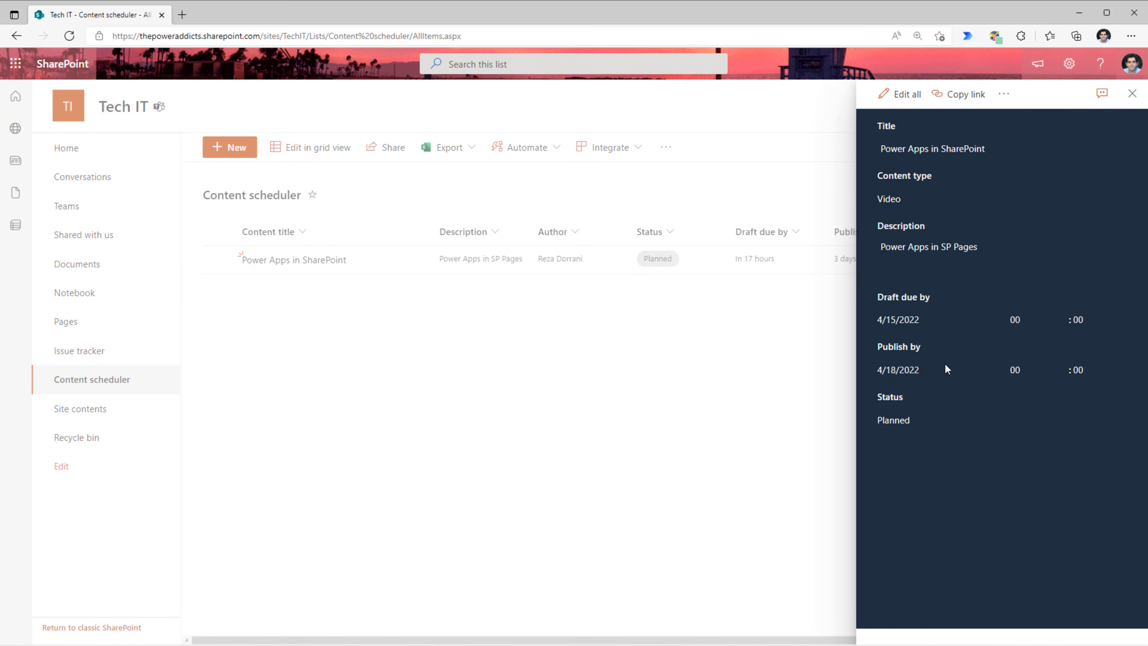
click(903, 96)
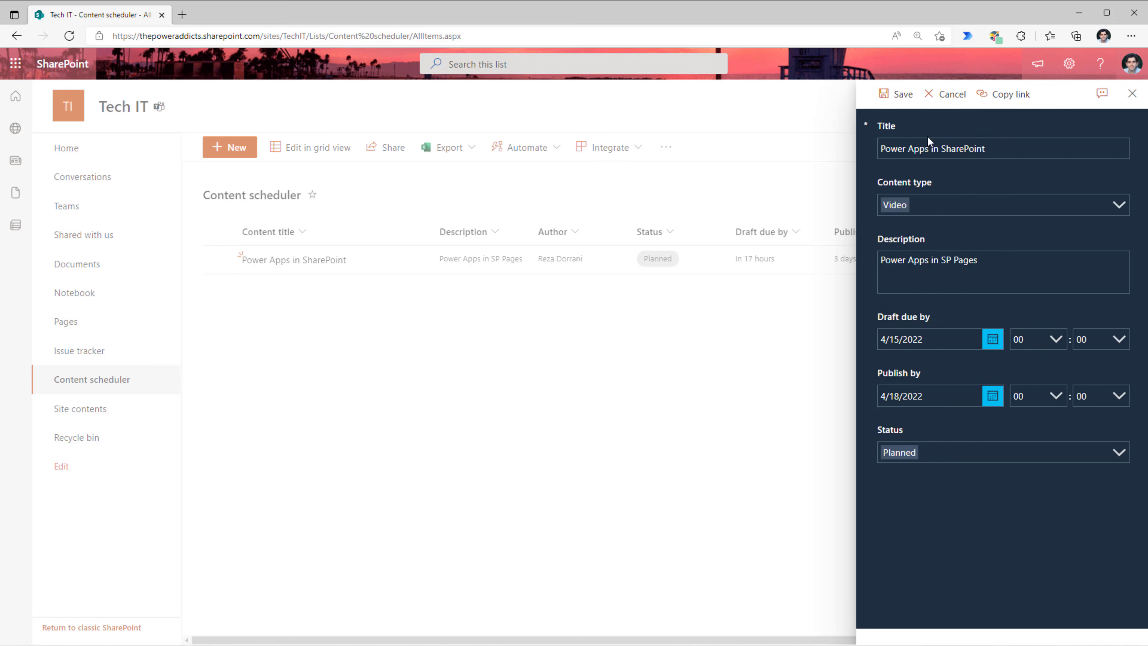
click(962, 448)
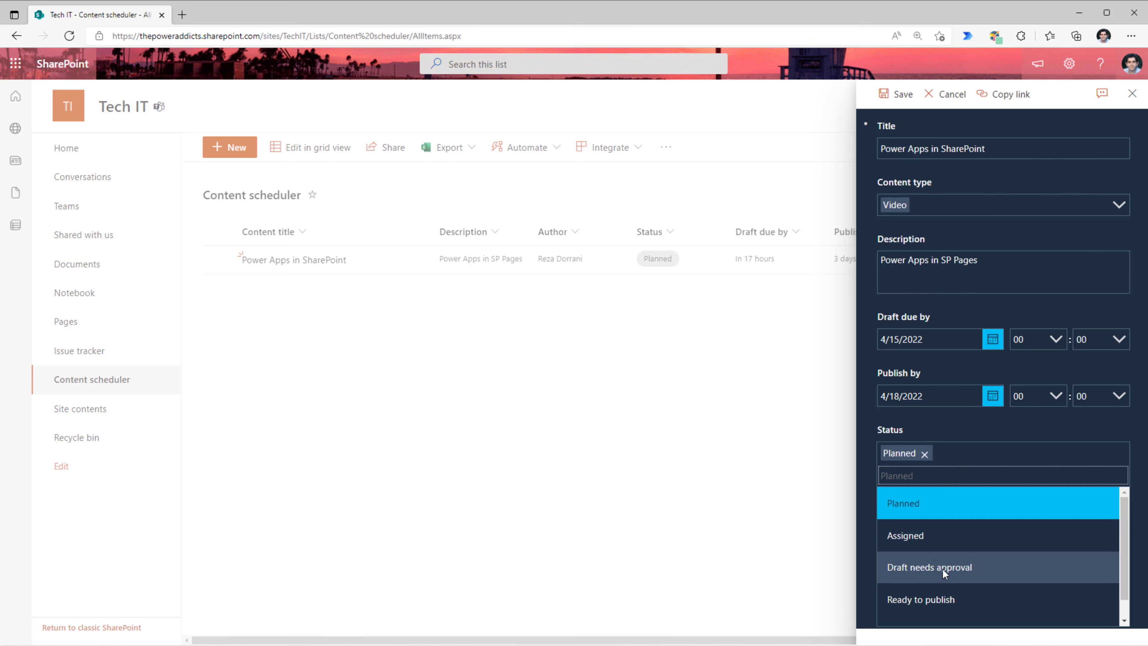
click(929, 543)
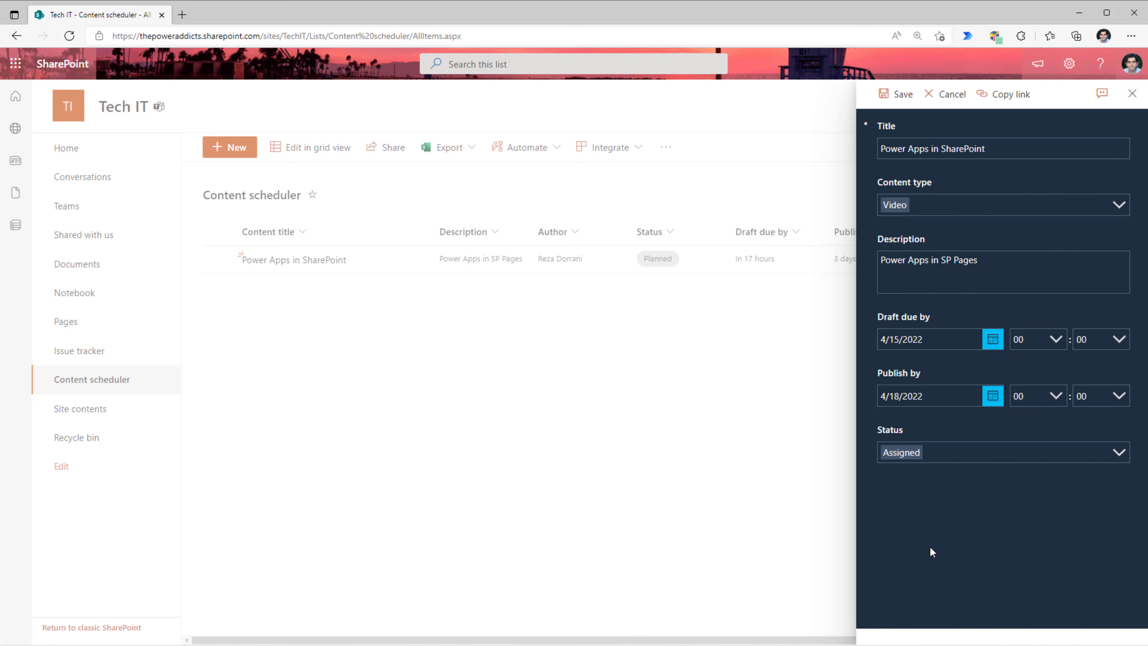
click(902, 97)
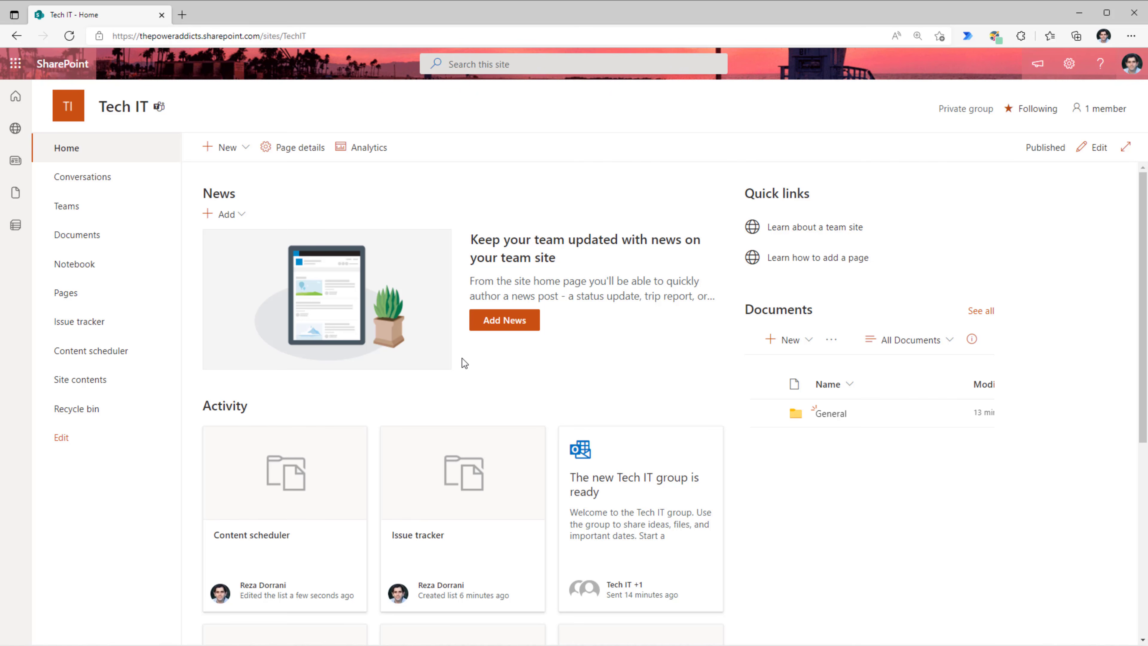
- Create a site page from the Blank template on the Tech IT site and title it "Power Apps in SharePoint"
click(227, 148)
click(248, 222)
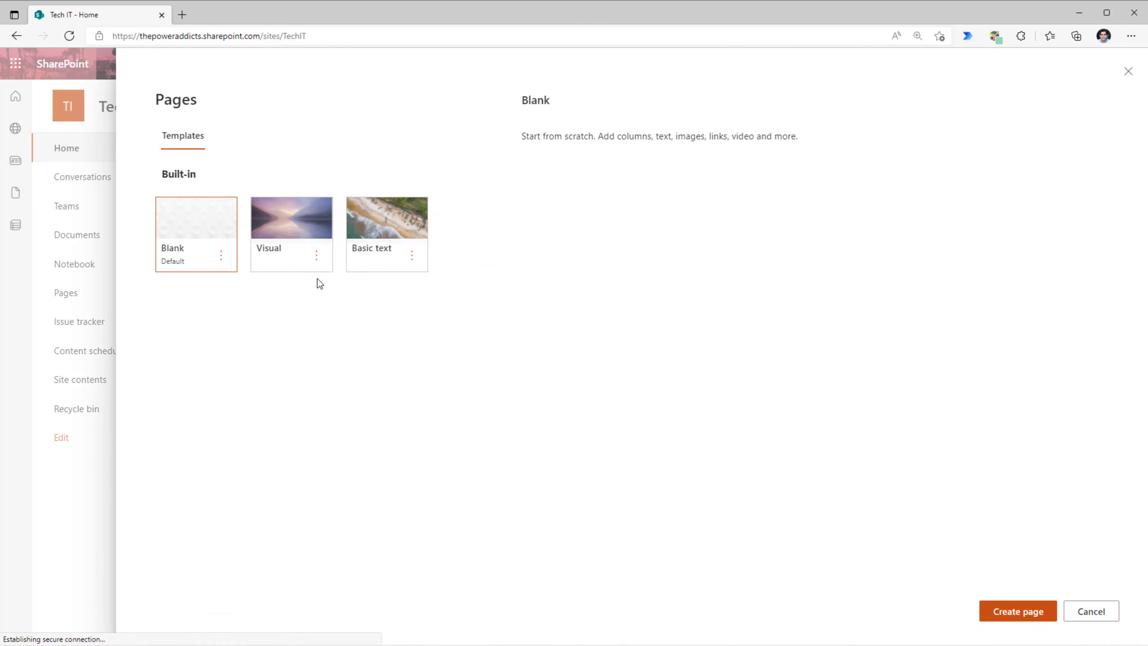
click(1019, 611)
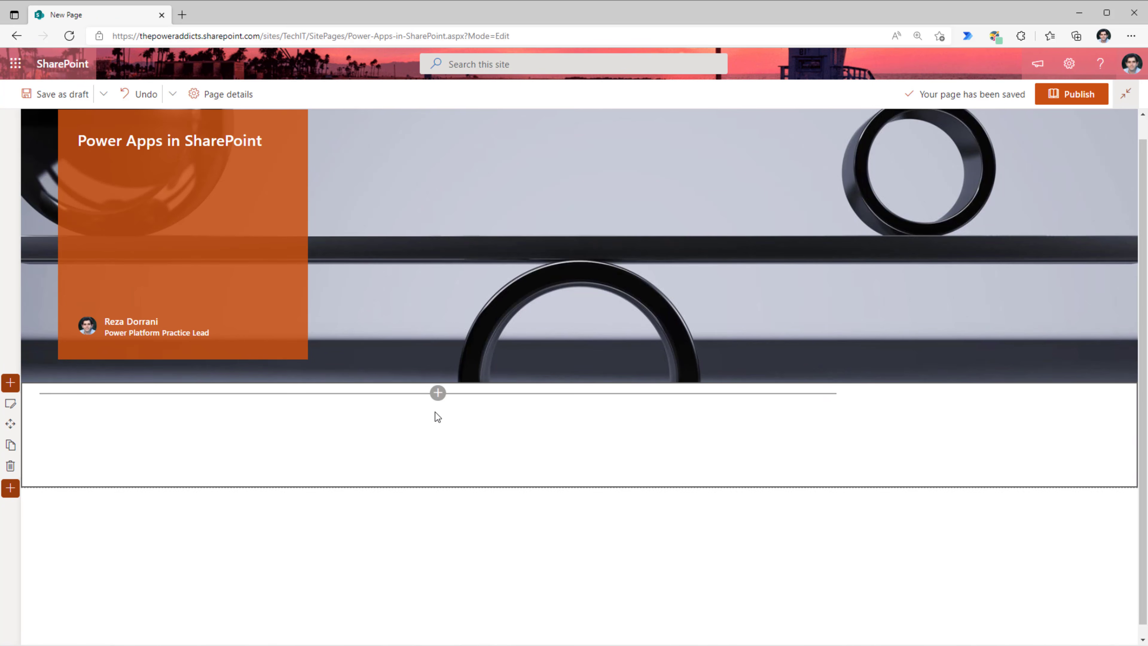
- Search the web parts for "powerapps" and add the Microsoft PowerApps (Preview) web part to the page
click(438, 381)
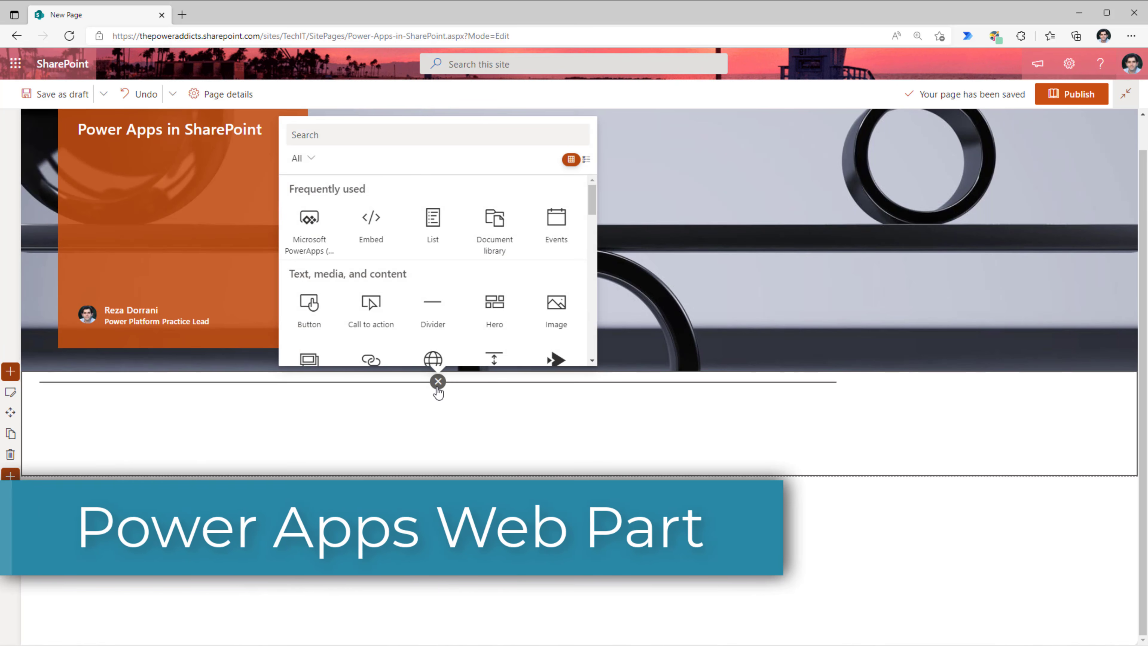
text(powerapps)
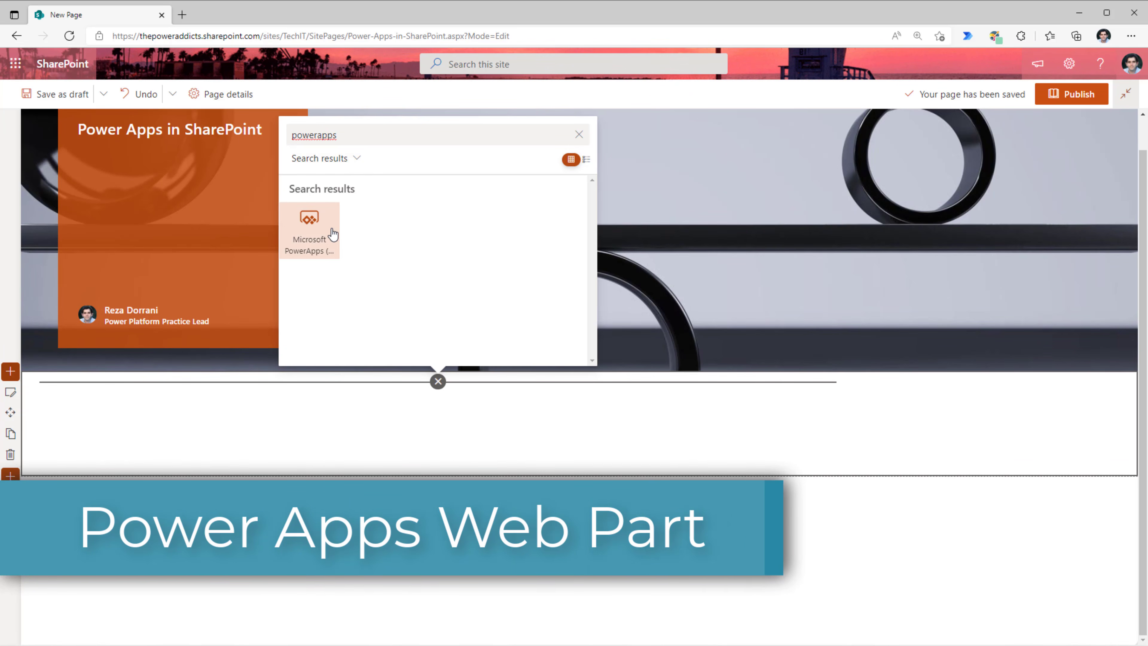
click(327, 251)
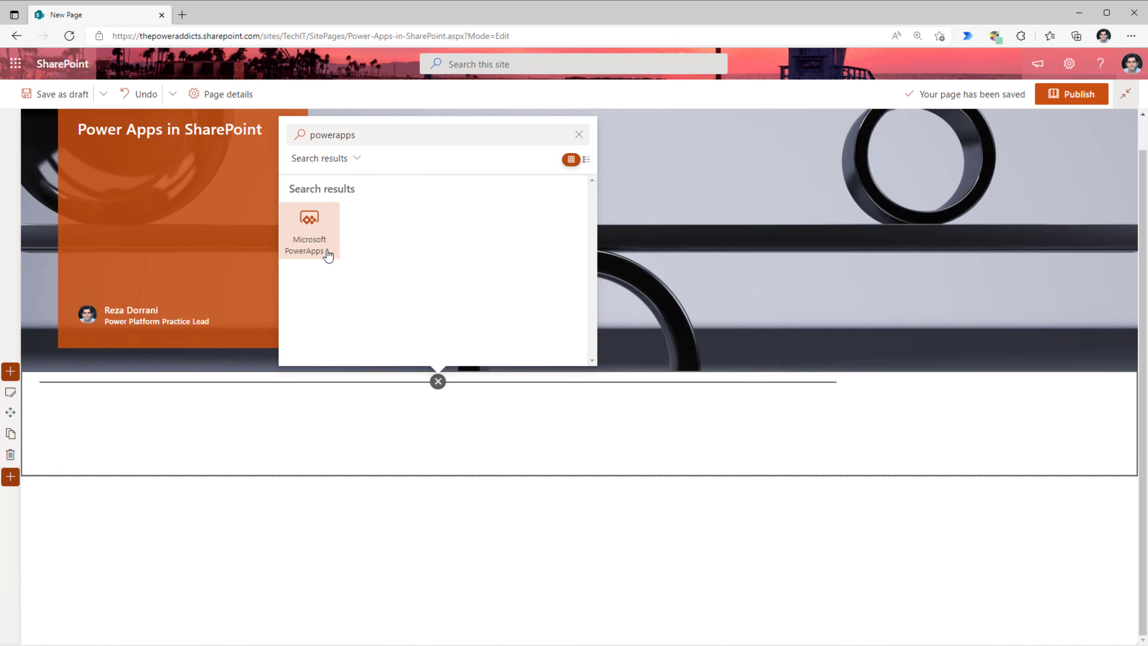
click(328, 254)
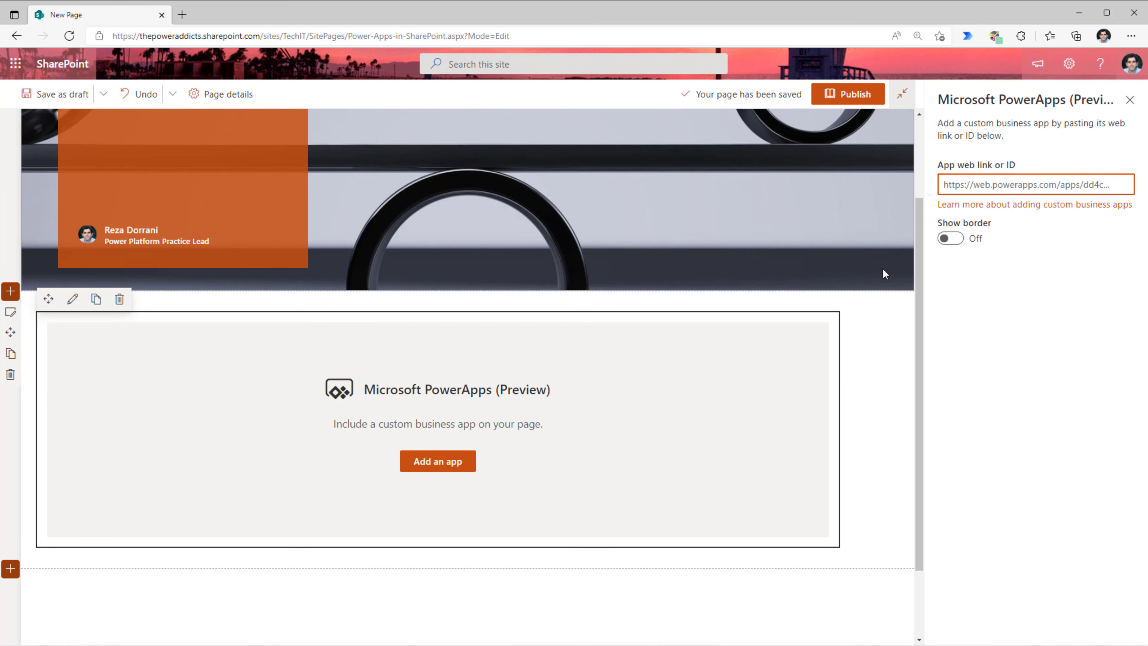
click(959, 179)
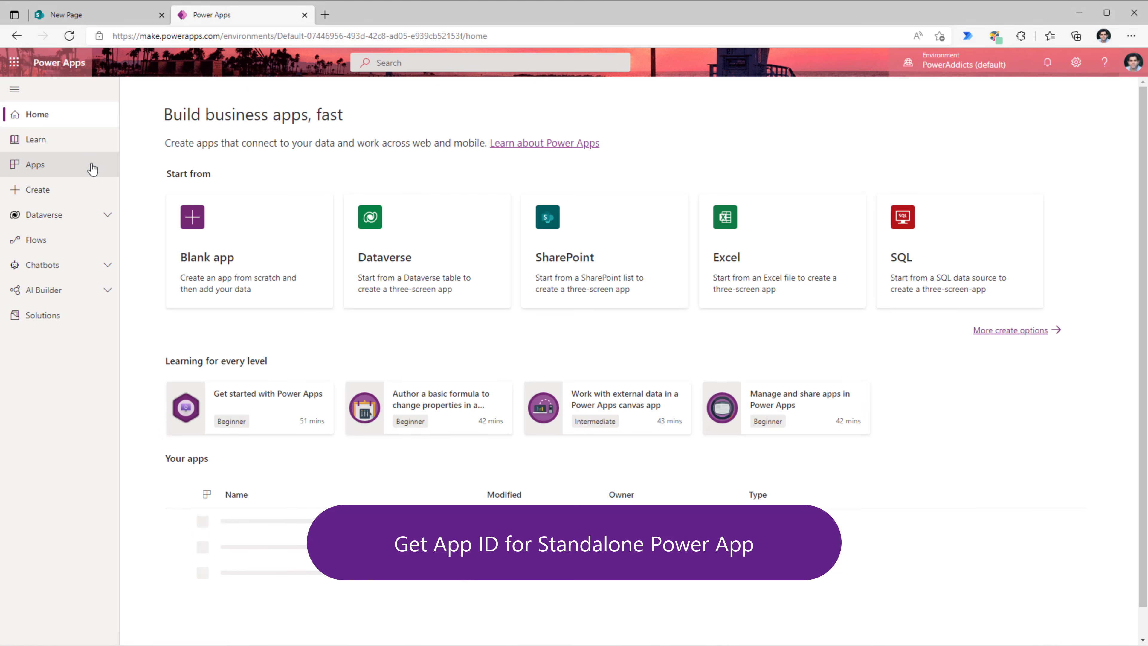
- Open the details of the IT Issue Tracker app in Power Apps and copy its App ID
click(71, 171)
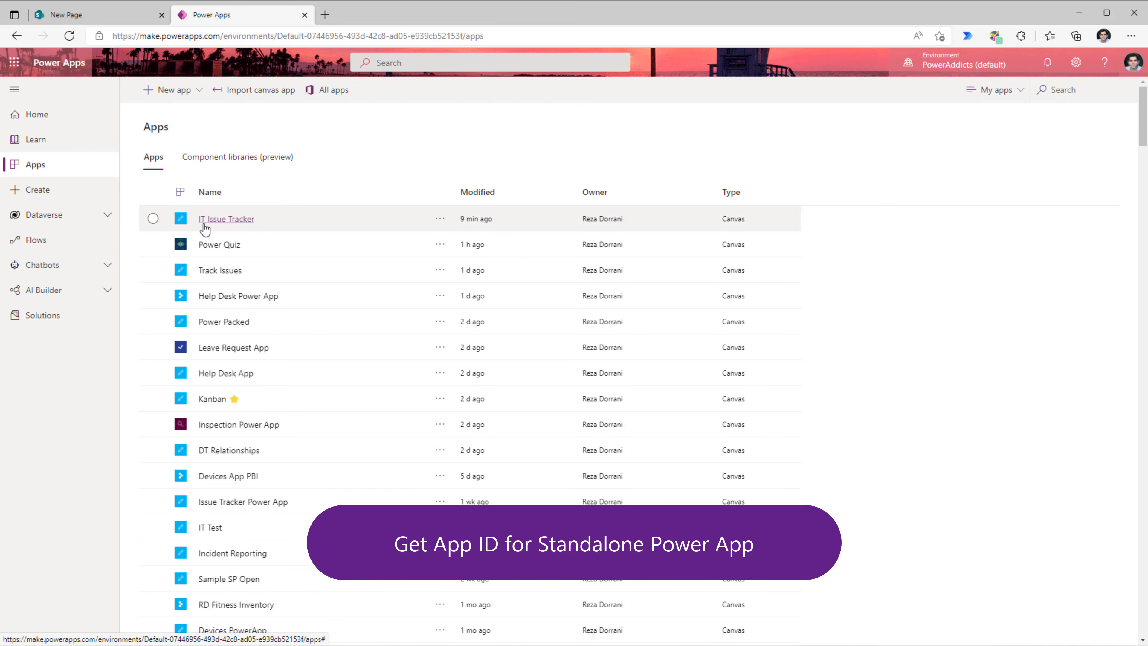
click(440, 221)
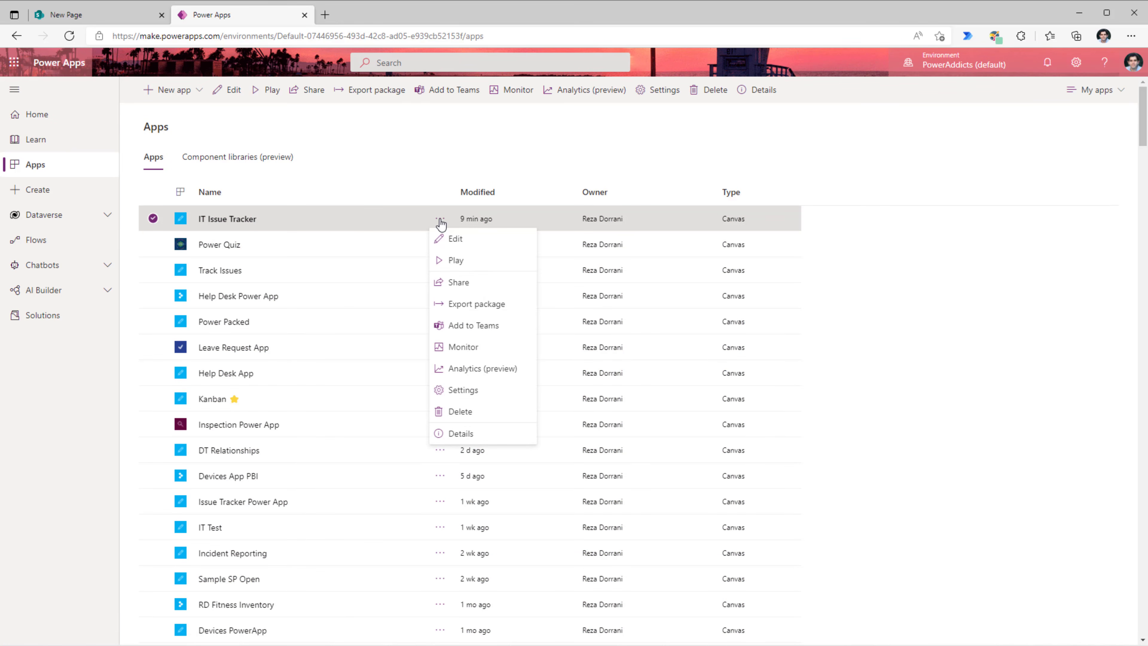
click(472, 437)
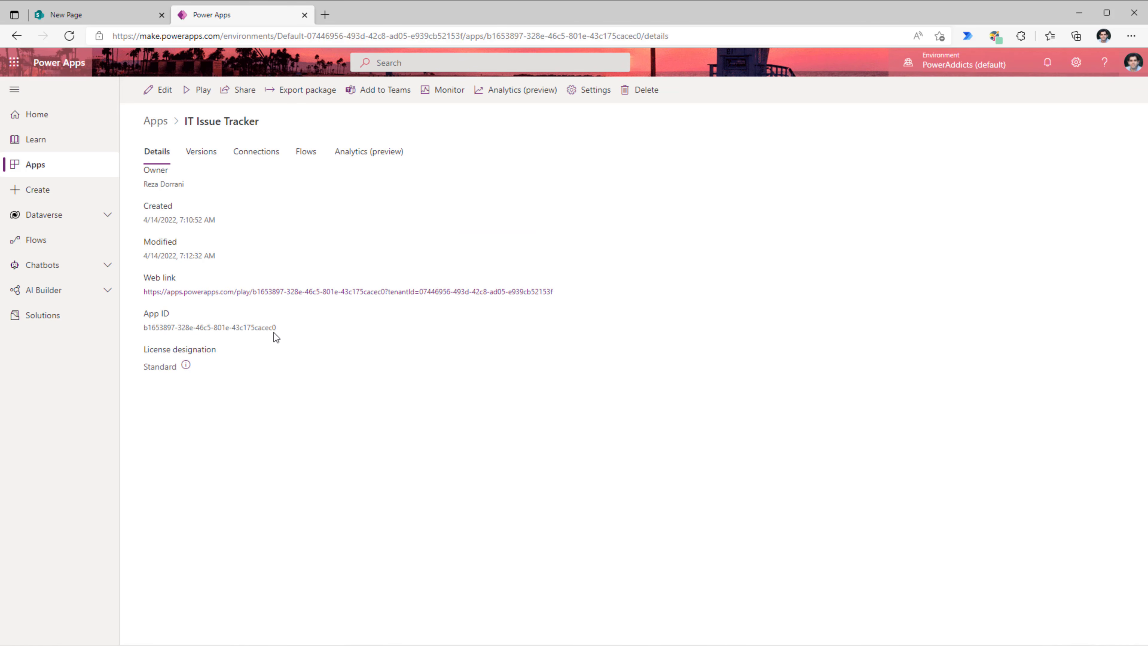
drag(144, 327, 279, 331)
key(ctrl+c)
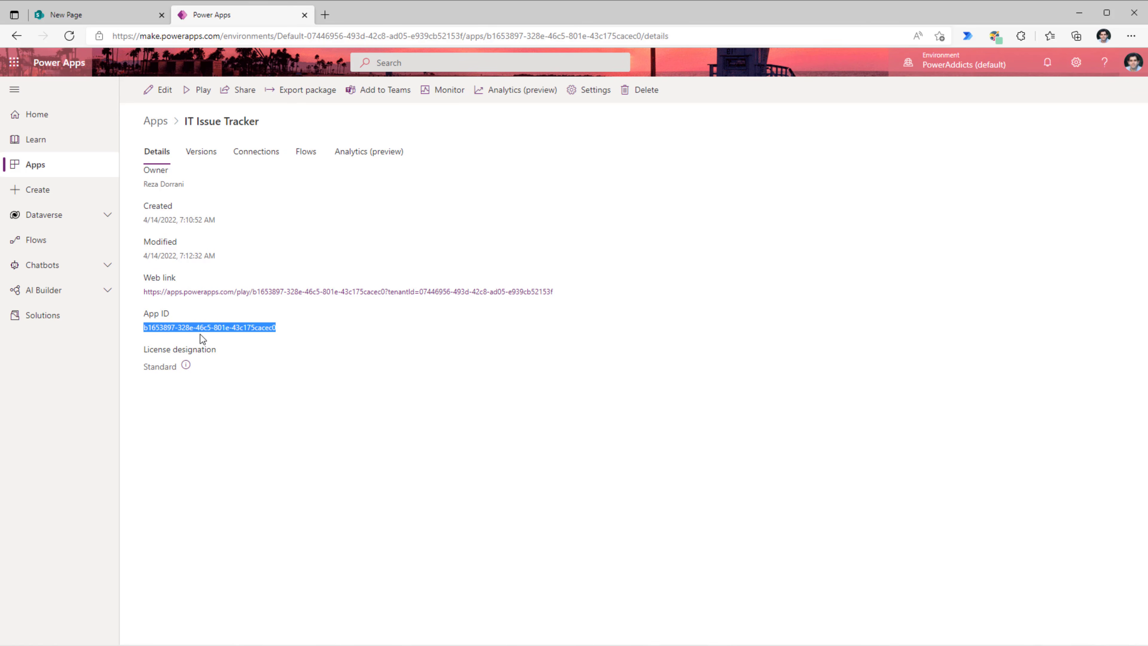
click(158, 335)
- Return to the SharePoint page, embed the app using the copied App ID and reduce the size of its frame
click(90, 15)
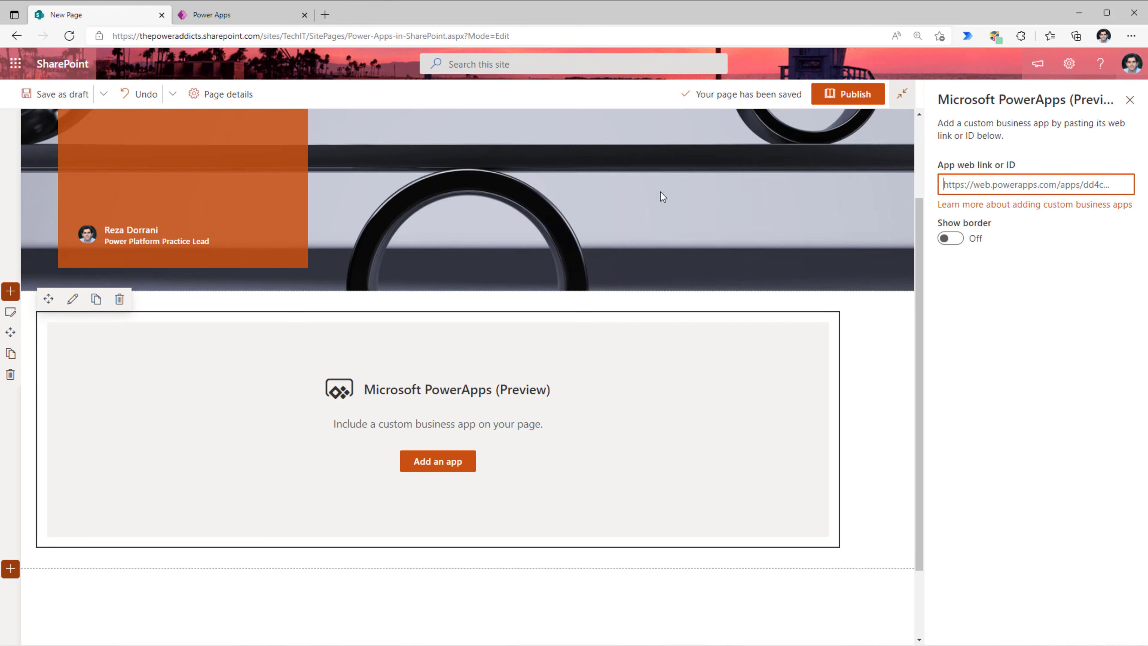
key(ctrl+v)
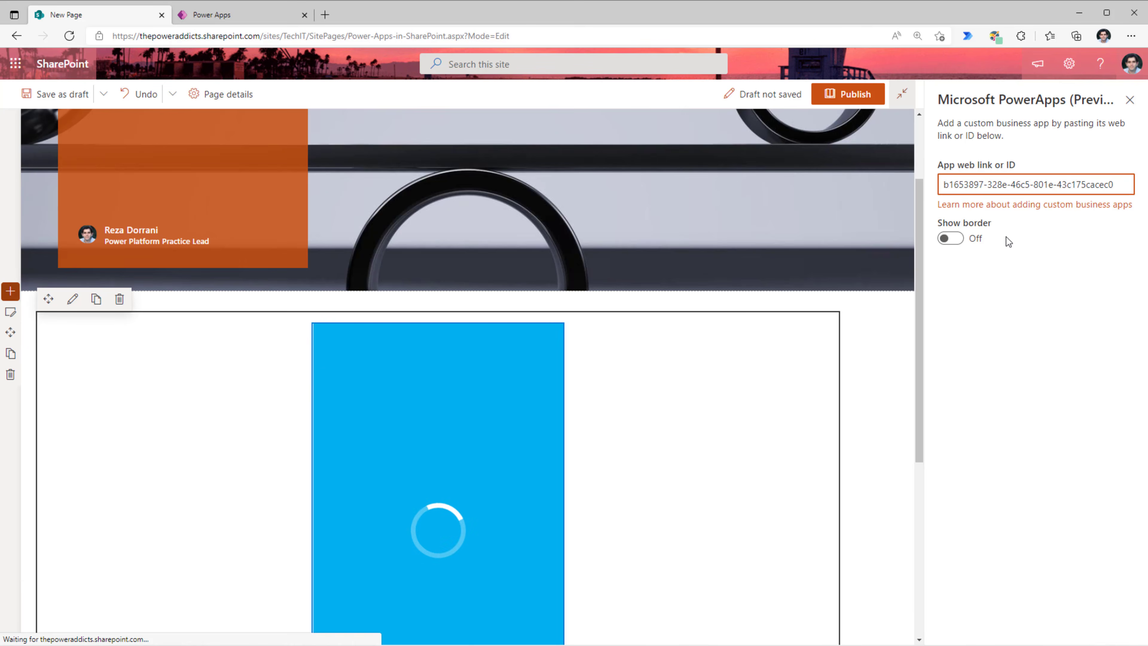
scroll(817, 399, down, 3)
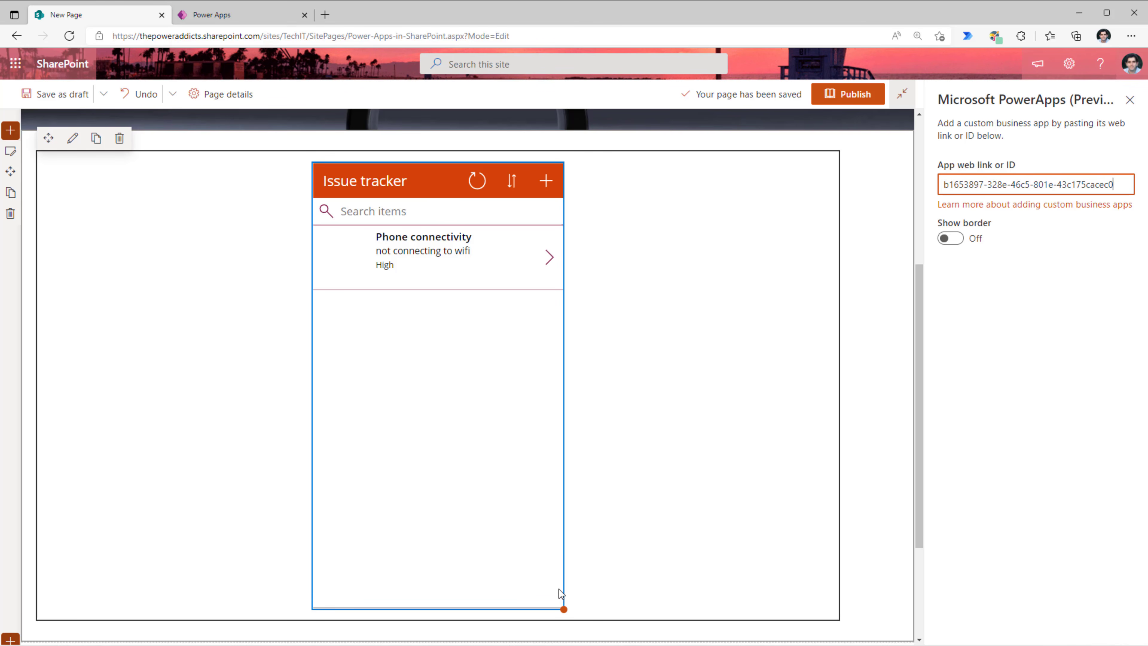
scroll(559, 574, down, 2)
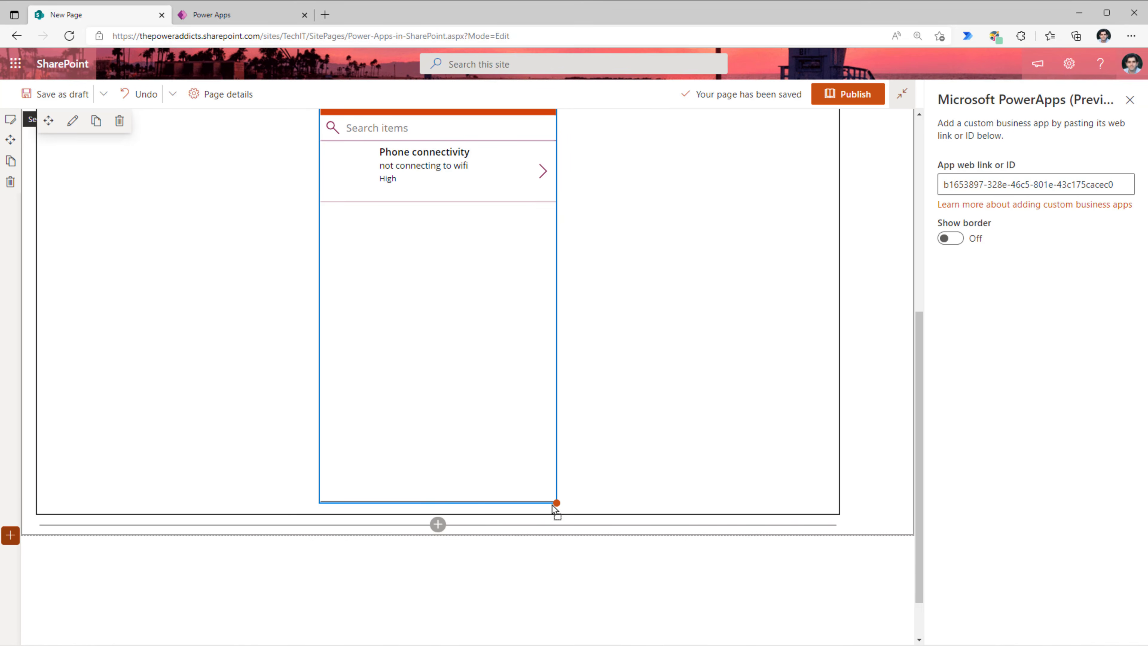
drag(552, 504, 532, 417)
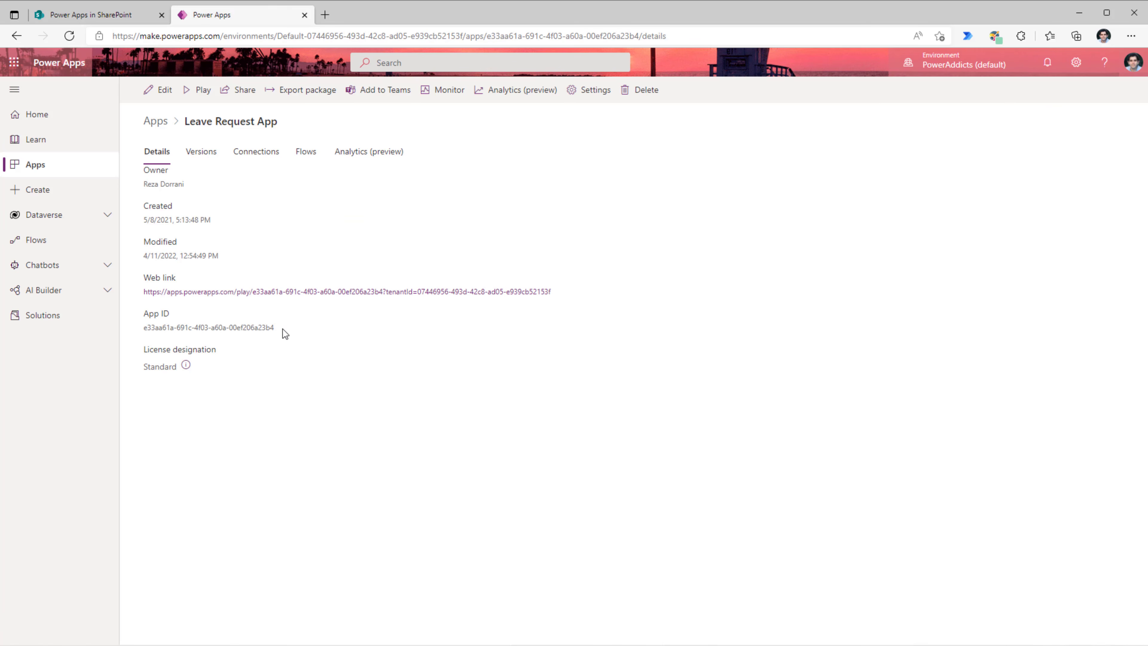
- Copy the Leave Request App's App ID and replace the web part's existing app ID with it
drag(282, 330, 144, 333)
key(ctrl+c)
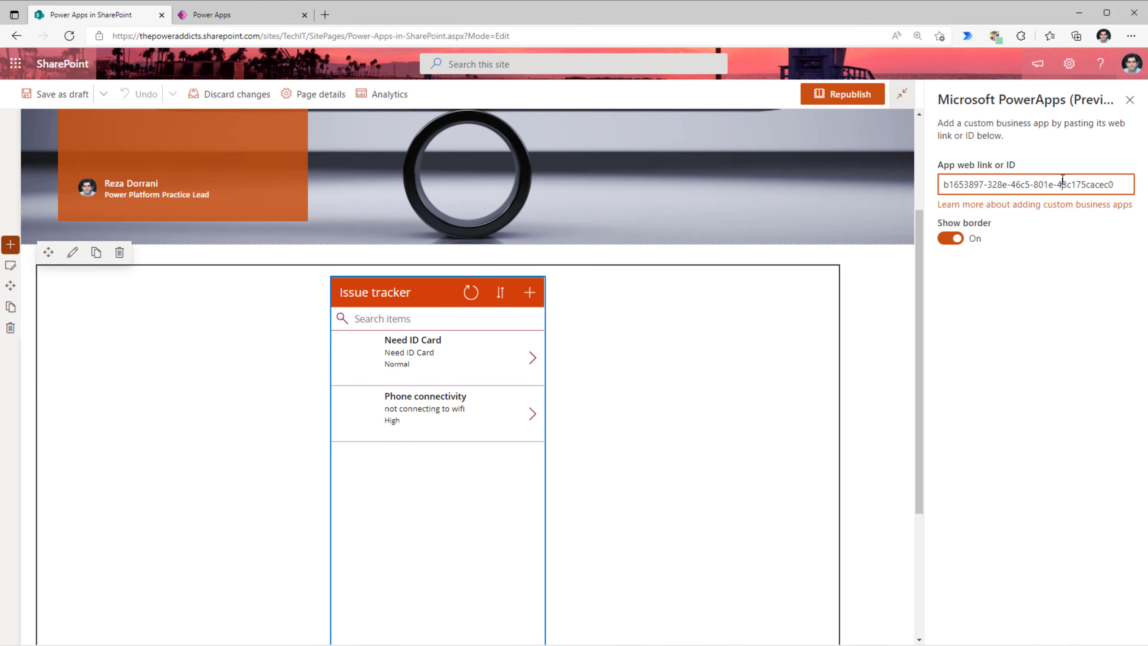
key(ctrl+a)
key(ctrl+v)
- Enlarge the embedded Leave Request app's frame to nearly the section's full width and republish the page
scroll(913, 366, down, 3)
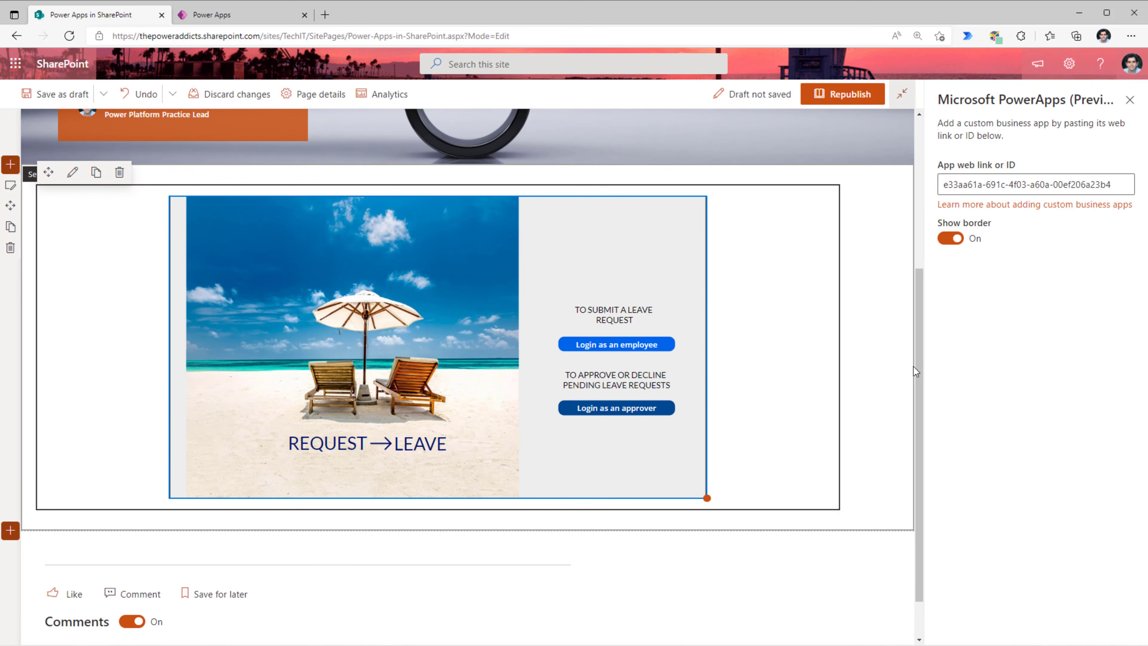
drag(711, 446, 752, 468)
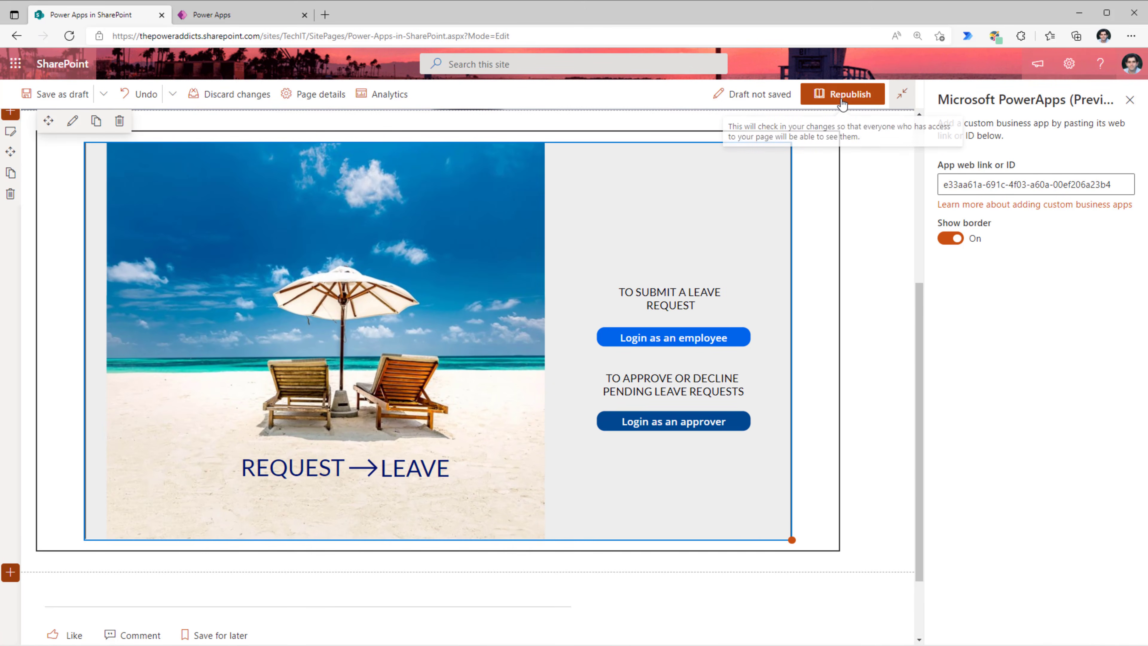
click(842, 103)
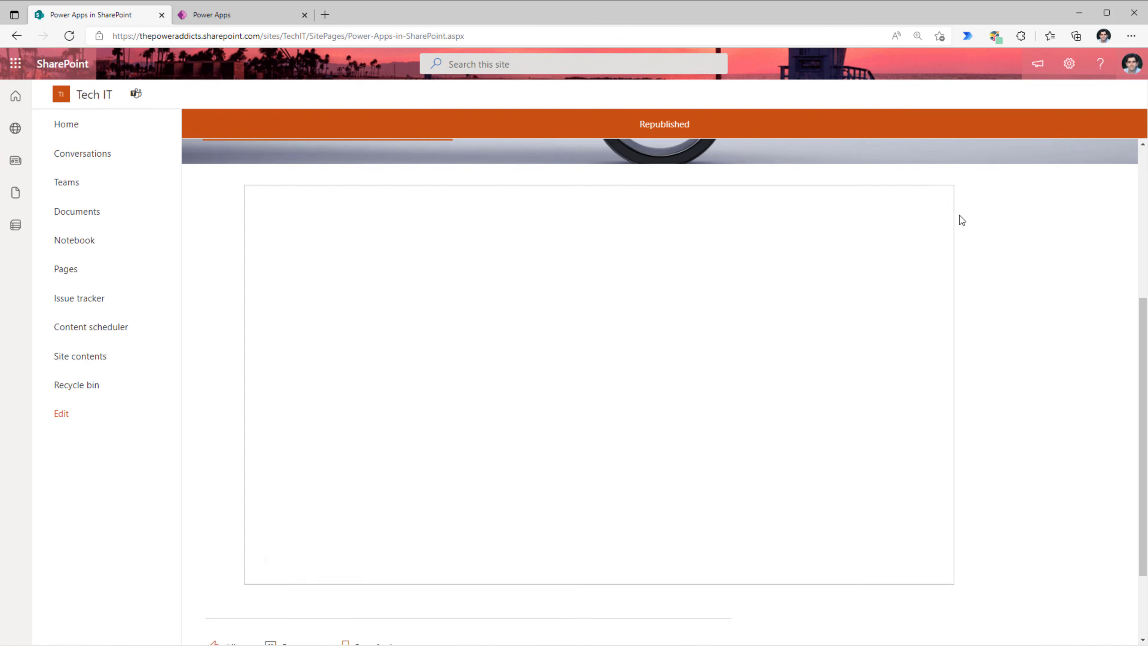
- Try out the embedded Leave Request app on the published page by logging in as an employee
scroll(1061, 303, down, 2)
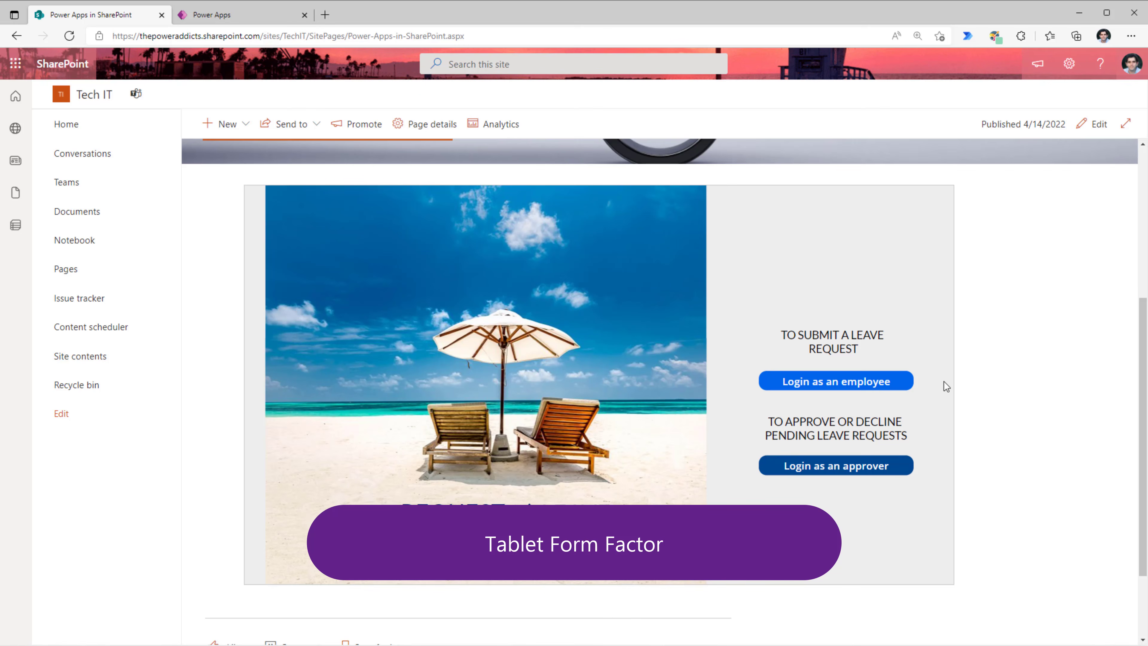
click(830, 385)
click(852, 206)
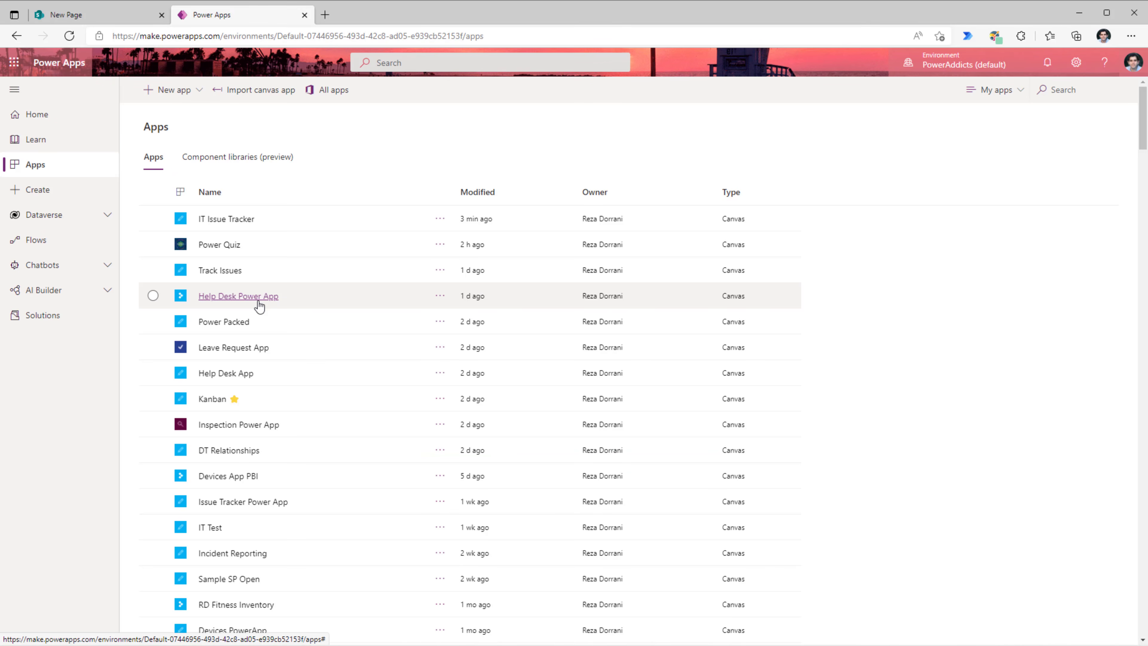
- Open the details of the Help Desk Power App in Power Apps and copy its App ID
click(258, 301)
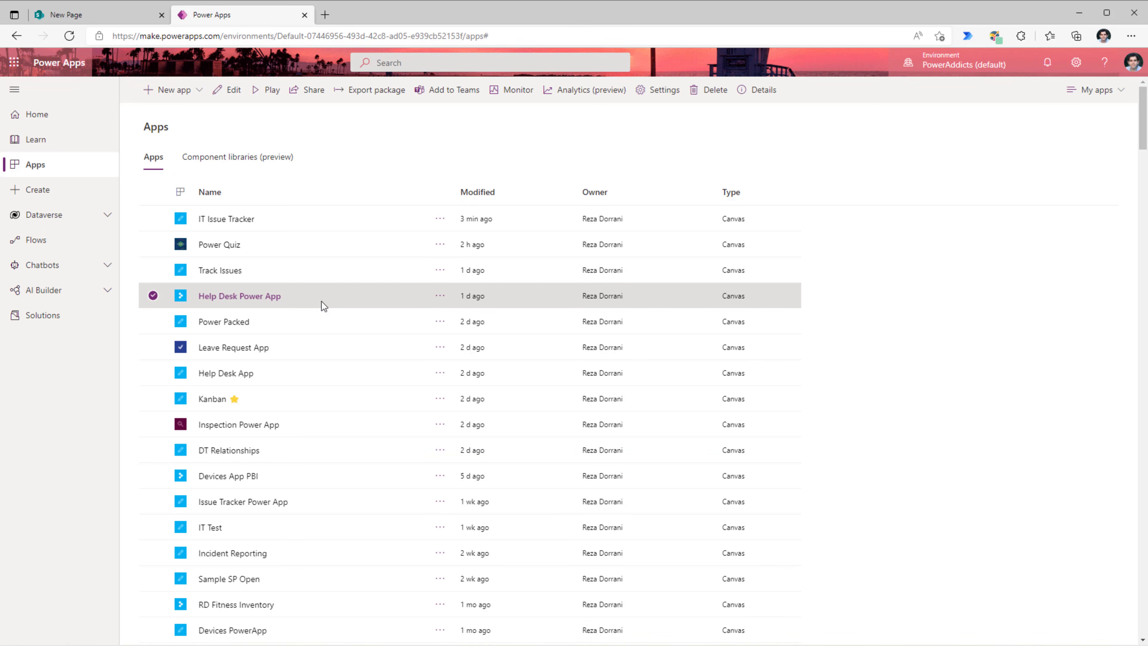
click(440, 296)
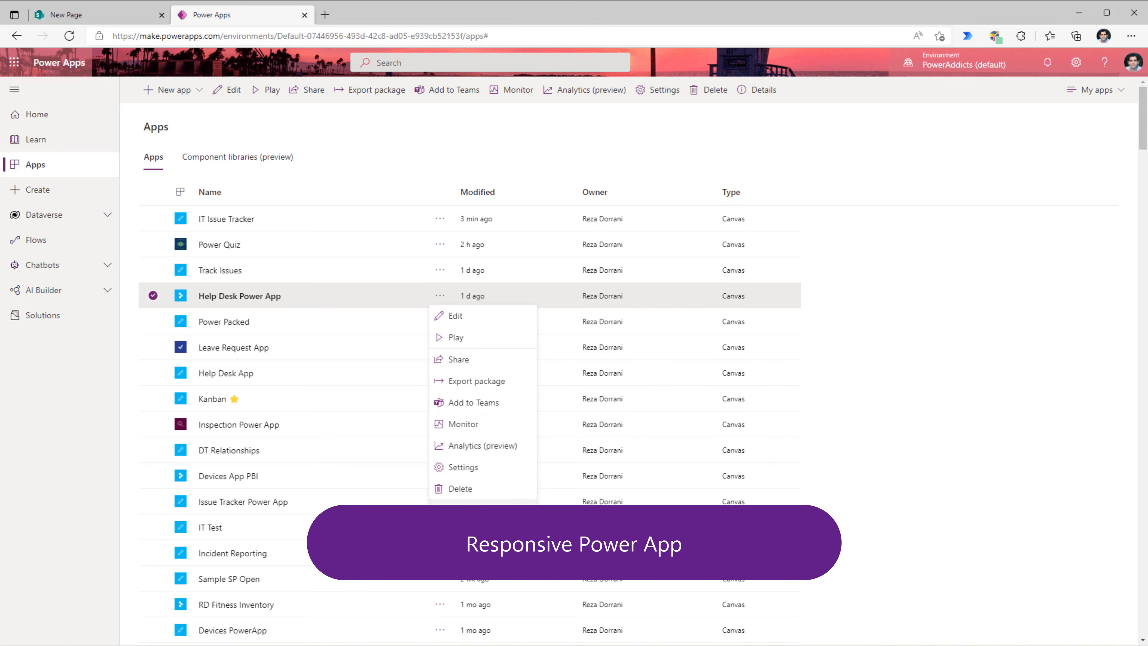
click(472, 511)
triple_click(292, 327)
key(ctrl+c)
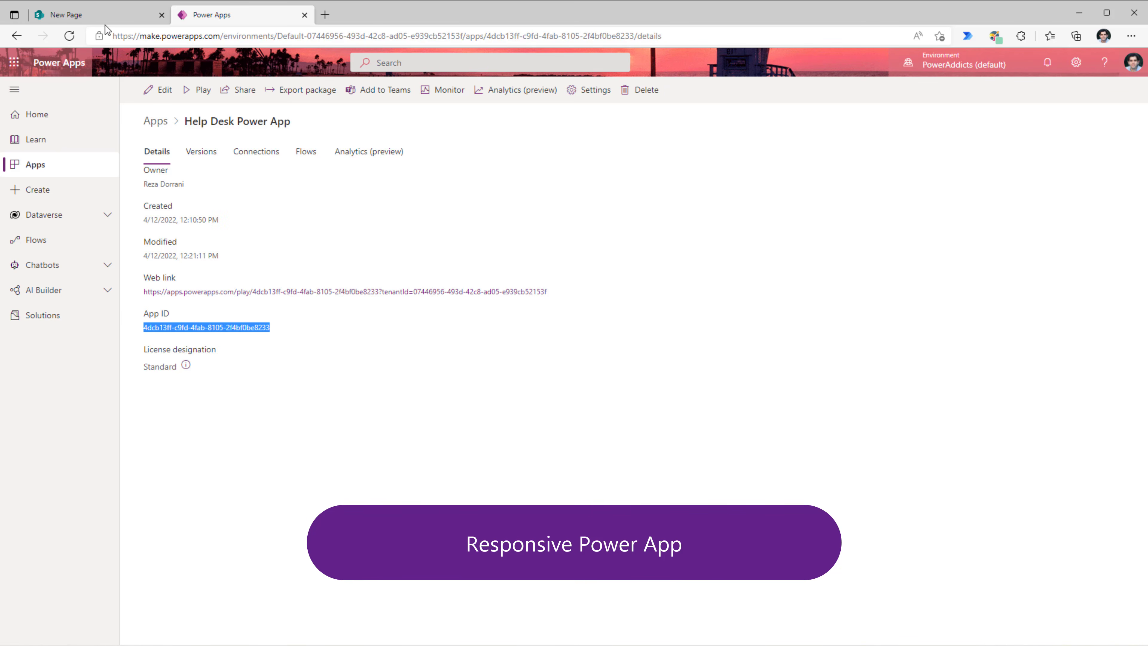
- Embed the Help Desk Power App in the new SharePoint page's web part using the copied App ID and enlarge its frame
click(102, 15)
key(ctrl+v)
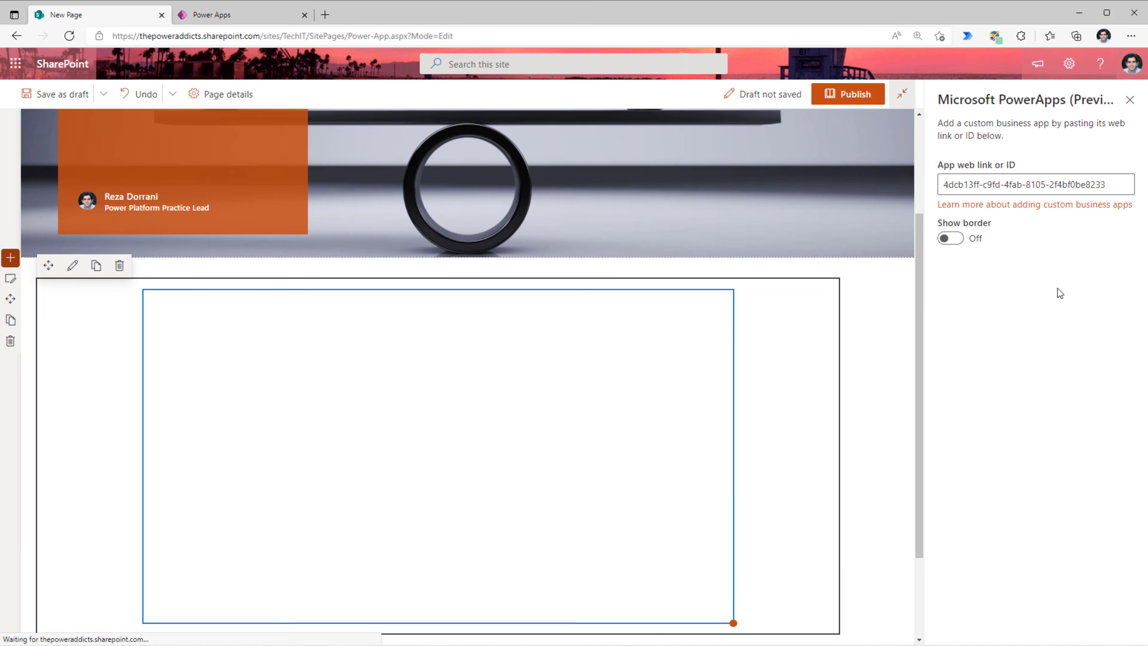
scroll(872, 401, down, 2)
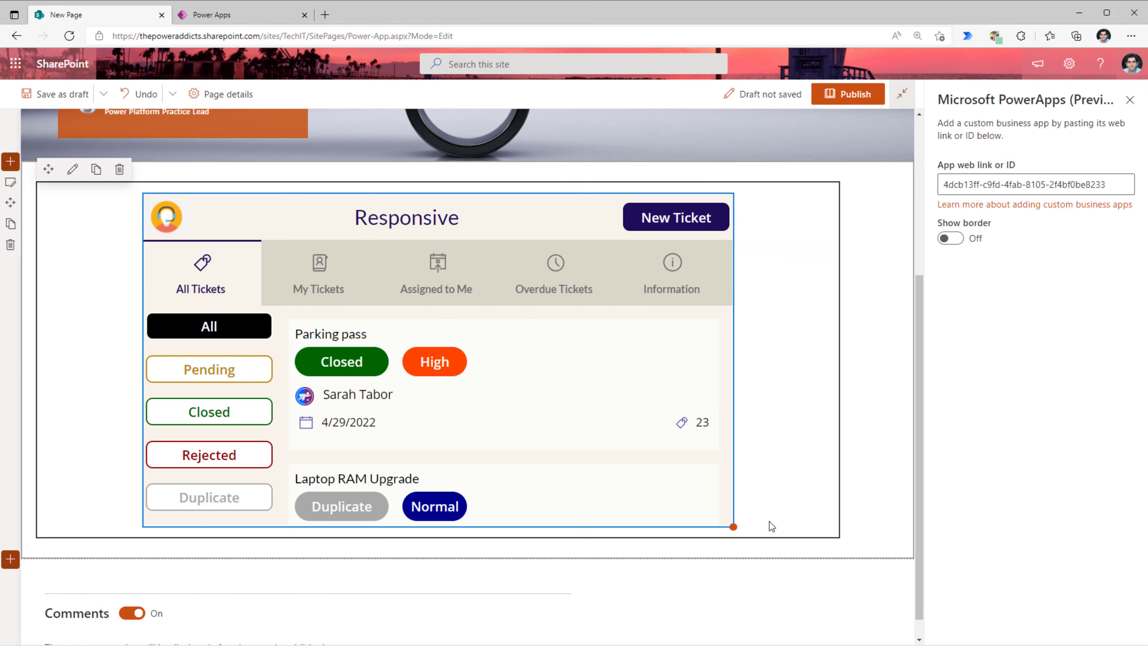
drag(733, 527, 847, 554)
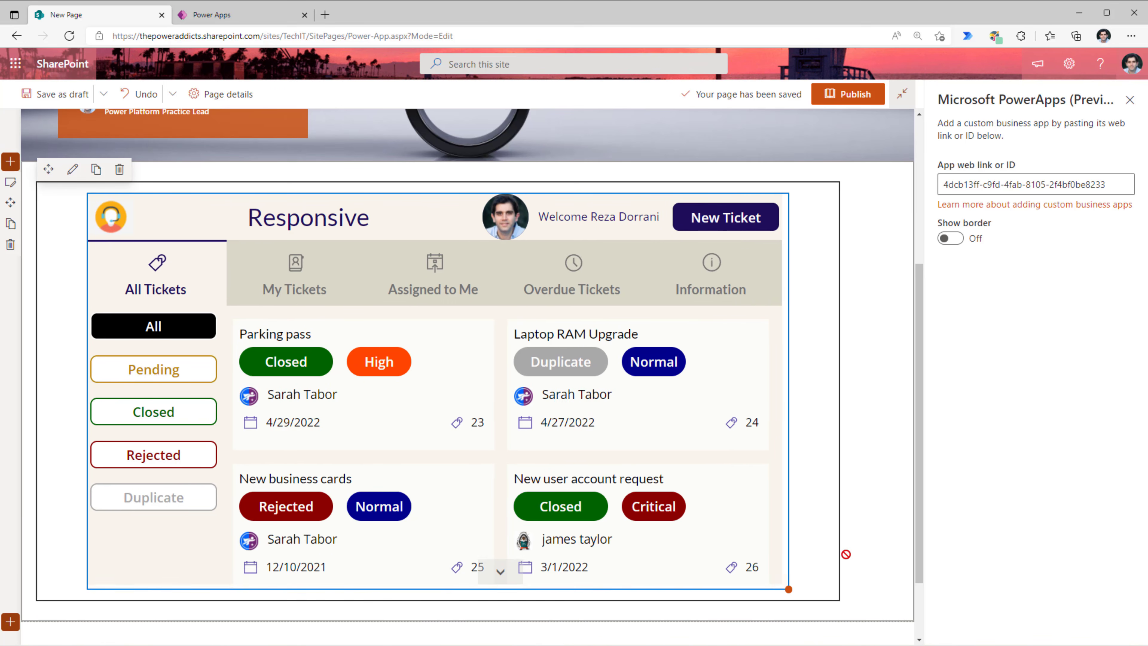
- Publish the page with the Help Desk app and narrow the browser window to test its responsive layout
click(848, 94)
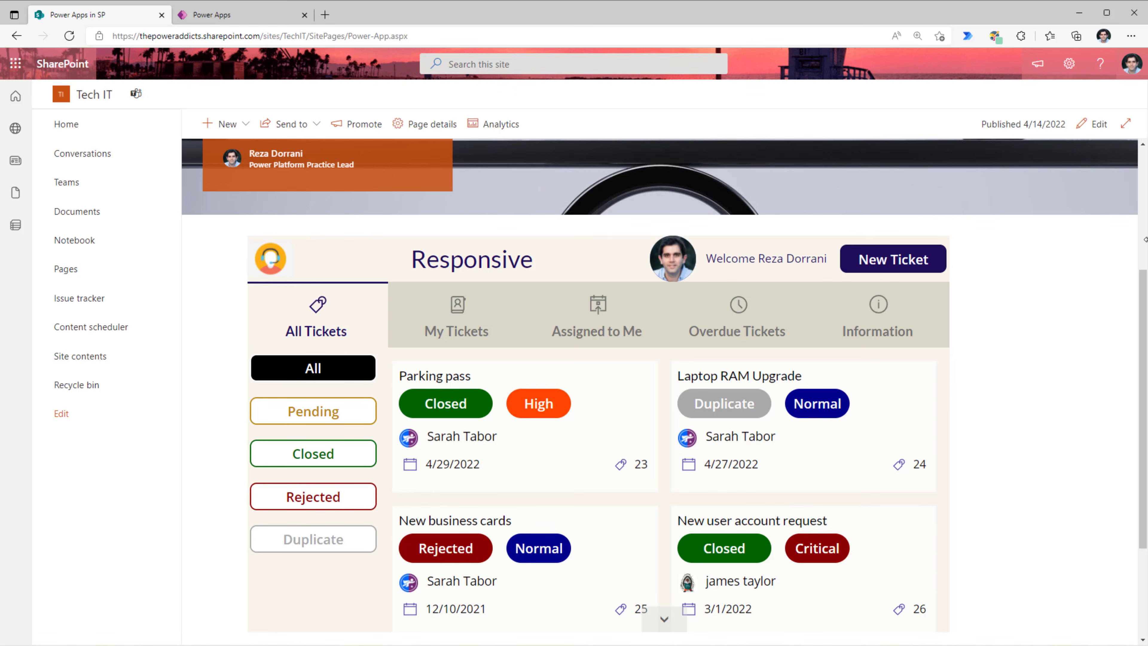
drag(1146, 240, 834, 270)
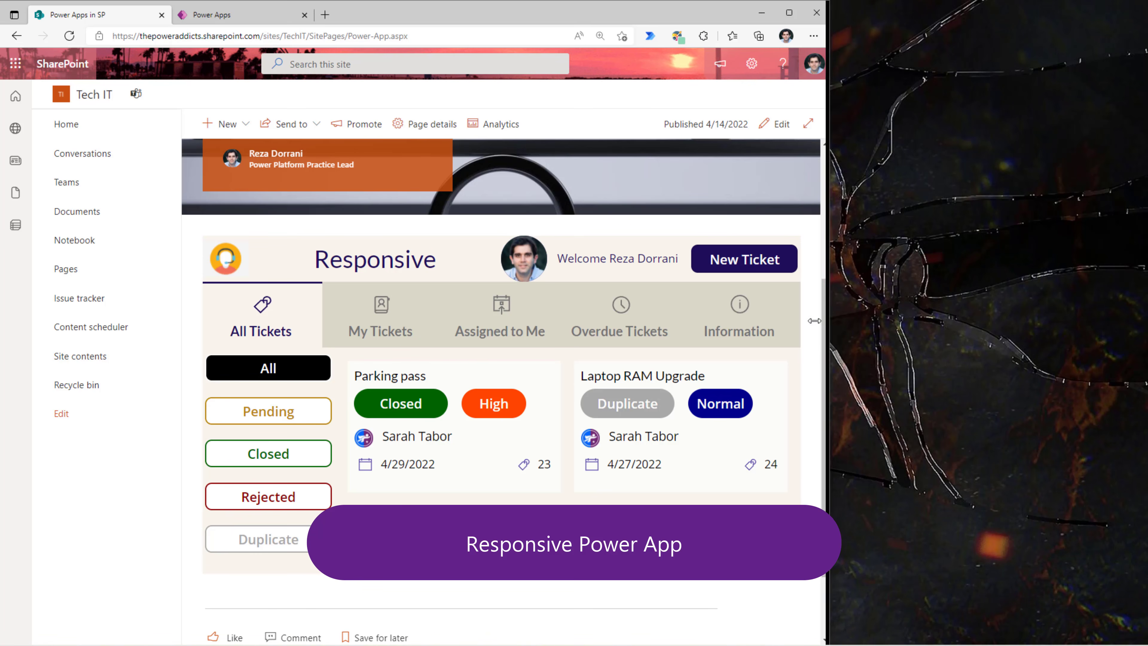
- Test the embedded Help Desk app's responsive layout by widening the browser window and narrowing it again, viewing the tickets assigned to me
drag(833, 320, 872, 320)
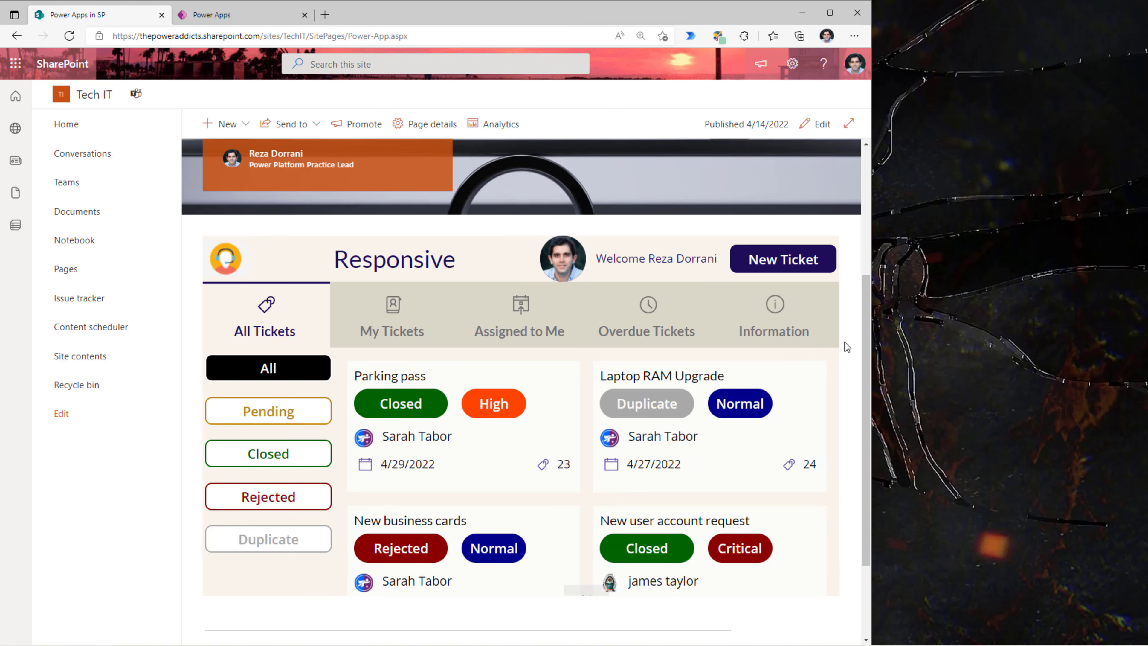
drag(872, 273, 1145, 306)
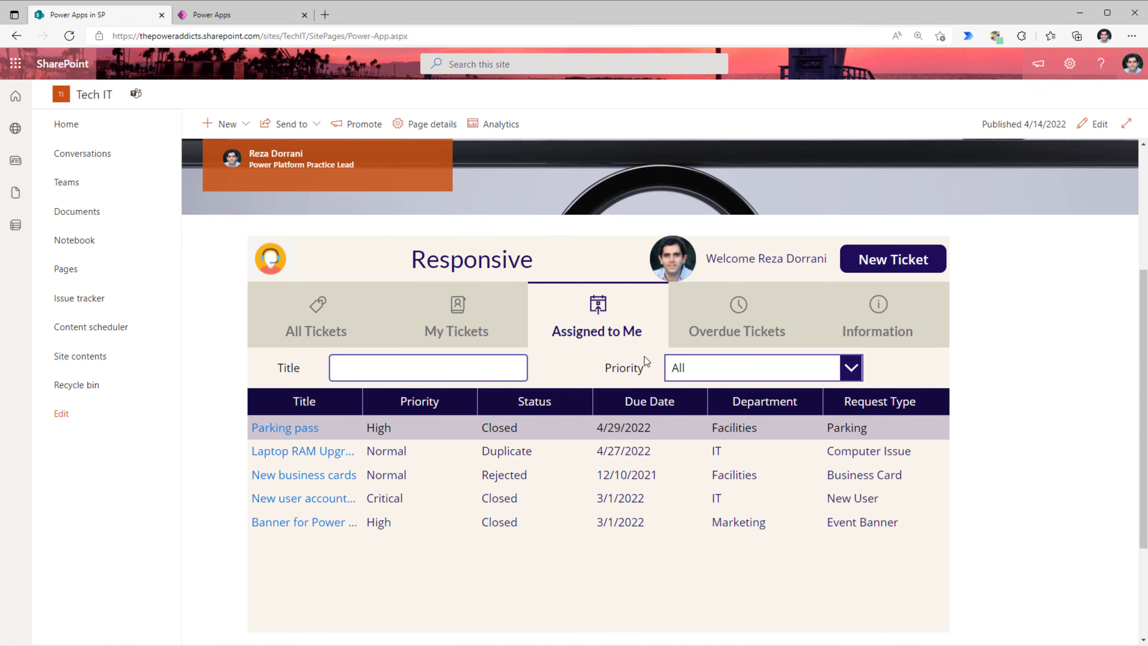
drag(1146, 315, 747, 317)
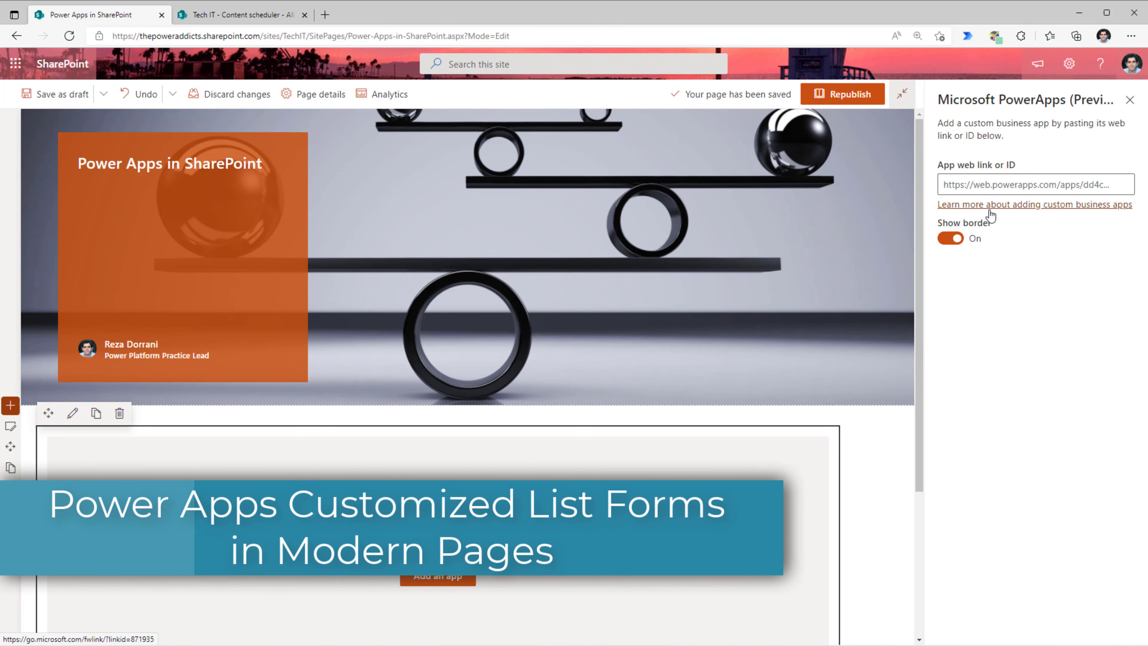
- View the Power Apps in SharePoint item of the Content scheduler list in its customized form
click(231, 17)
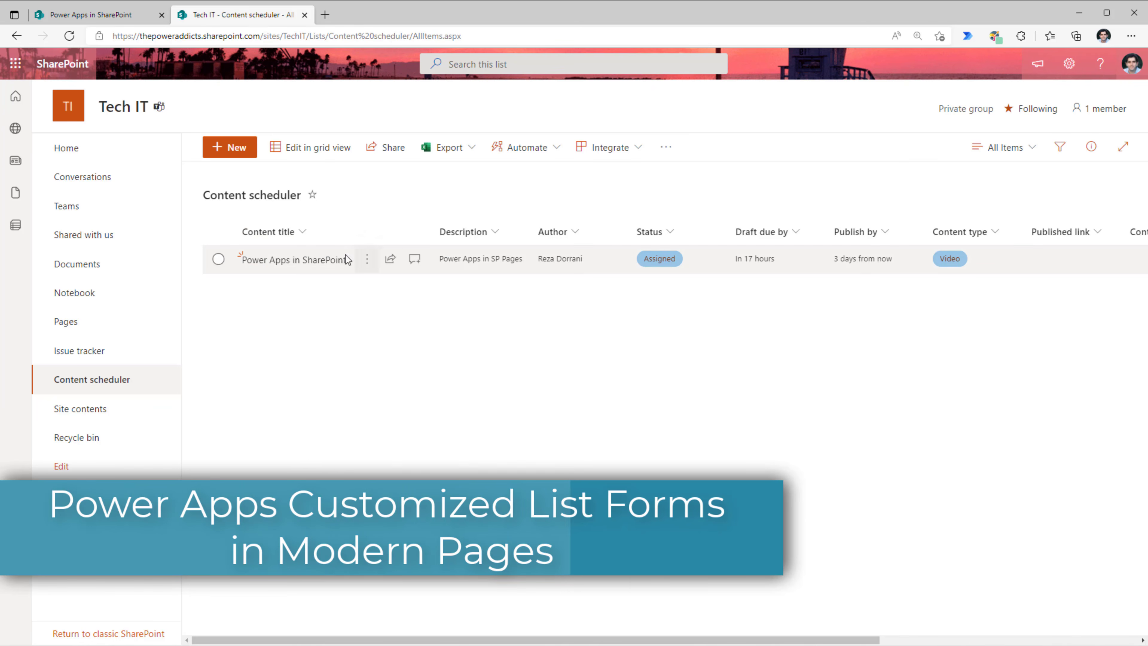
click(290, 262)
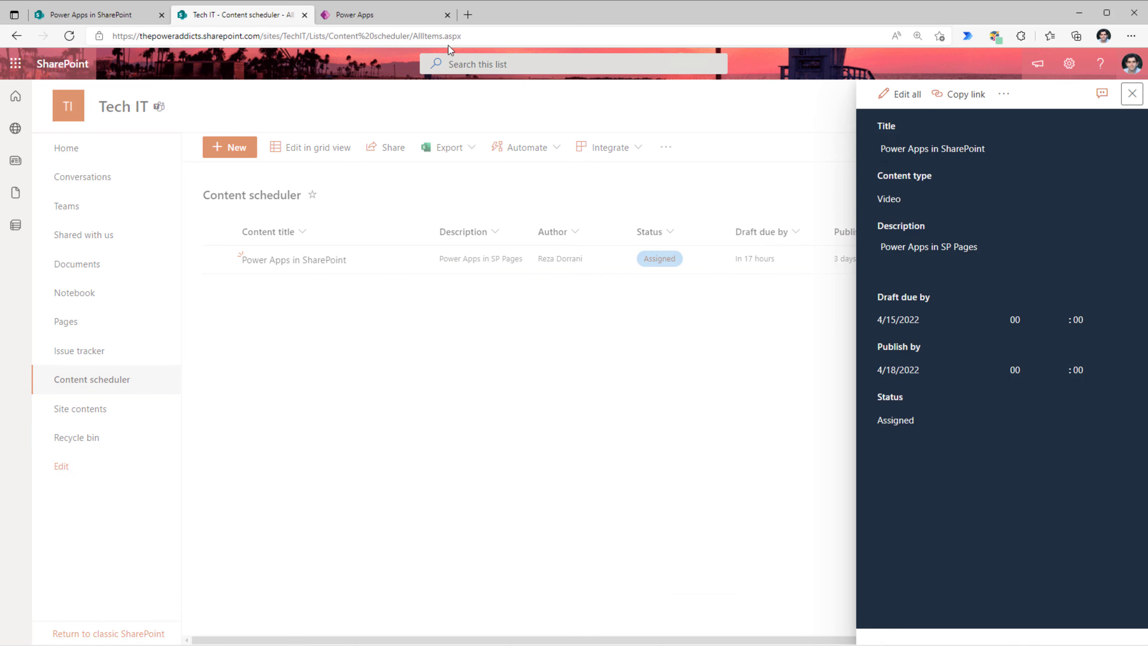
click(406, 17)
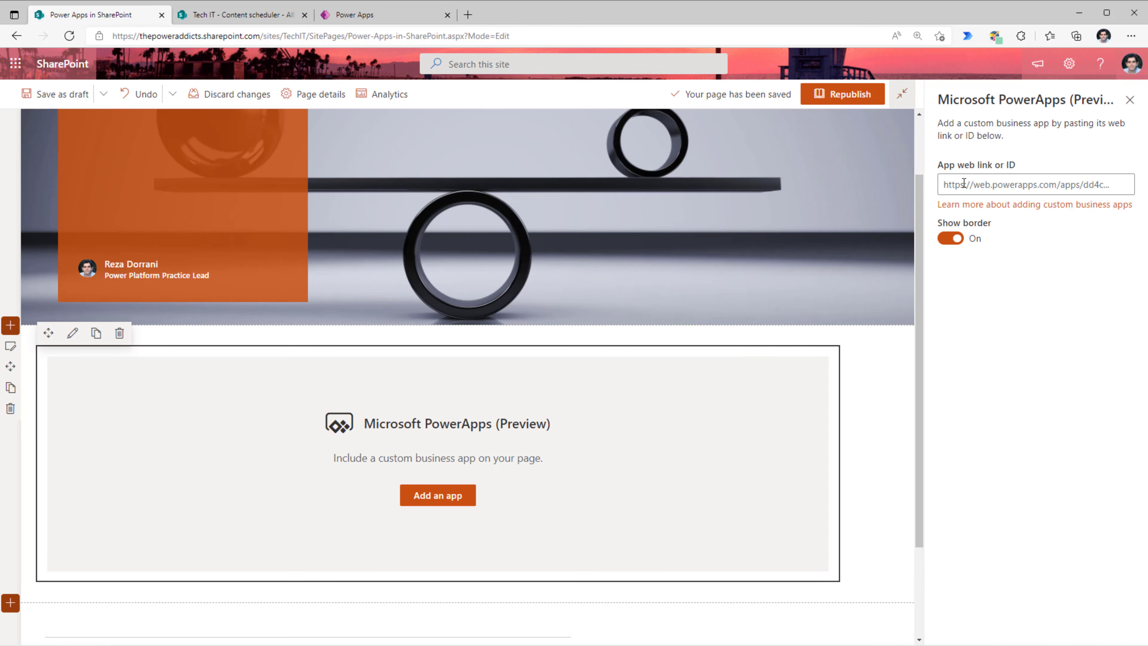
- Open the Content scheduler list's customized form for editing in Power Apps
click(254, 15)
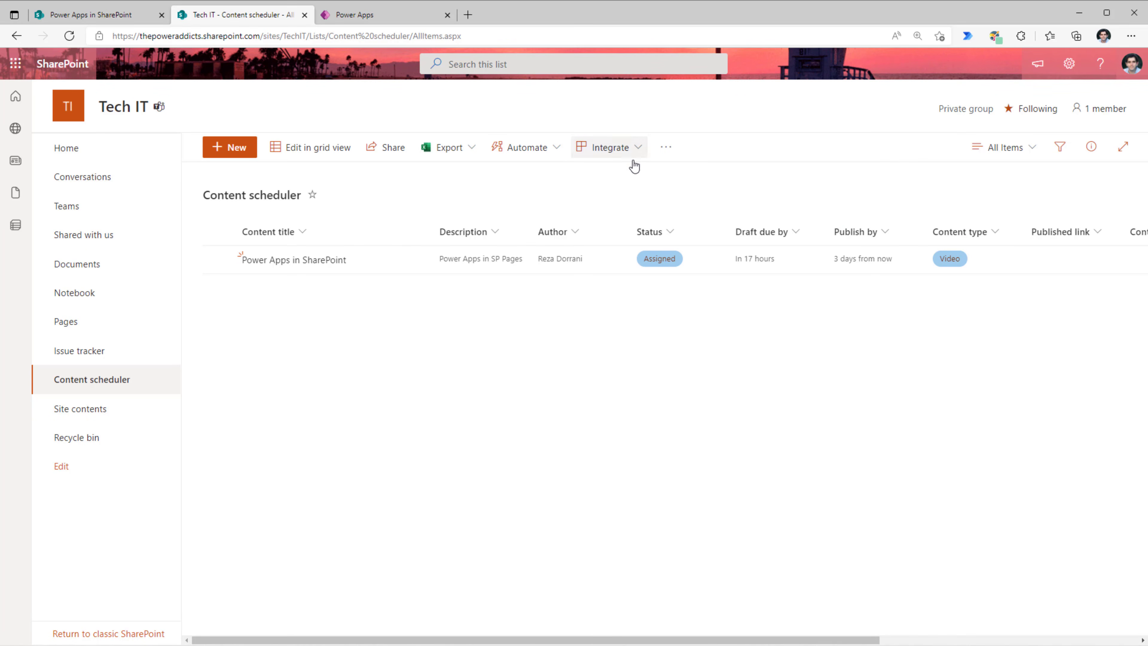
click(625, 152)
mouse_move(644, 179)
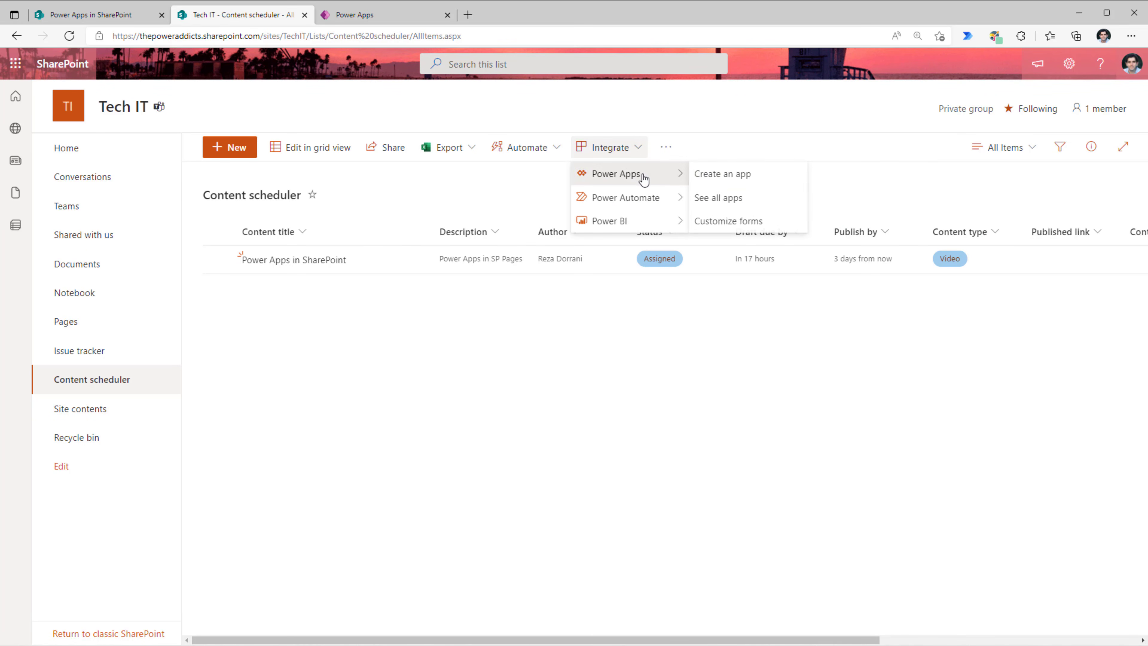
click(728, 219)
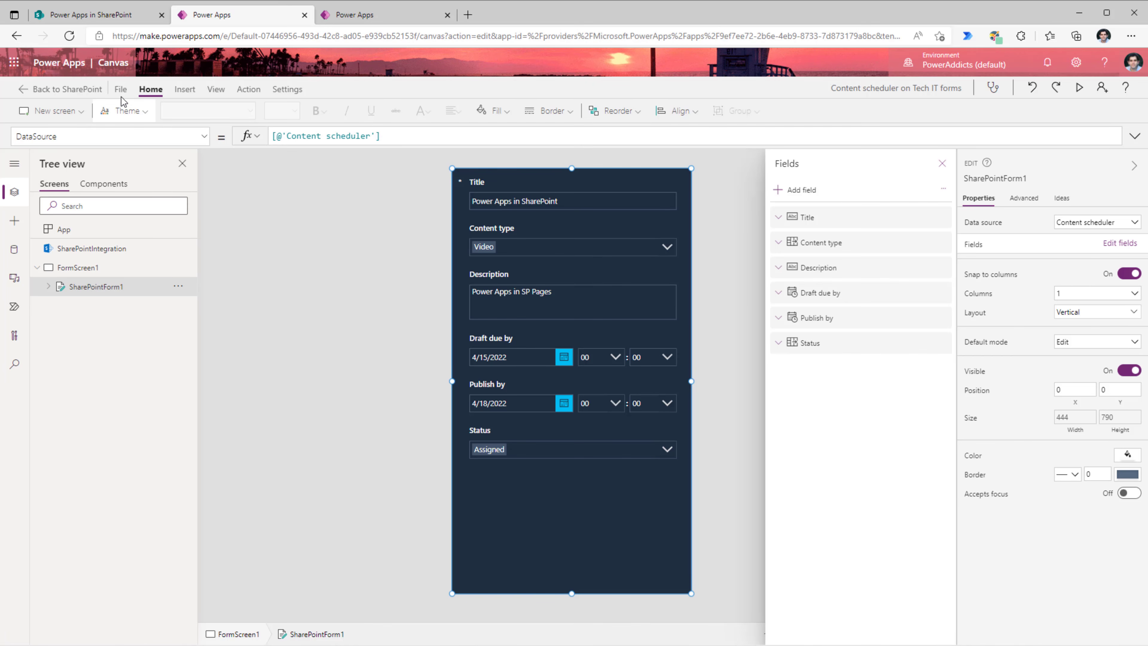
- Open the details of the Content scheduler form app through its version history and copy its App ID
click(120, 90)
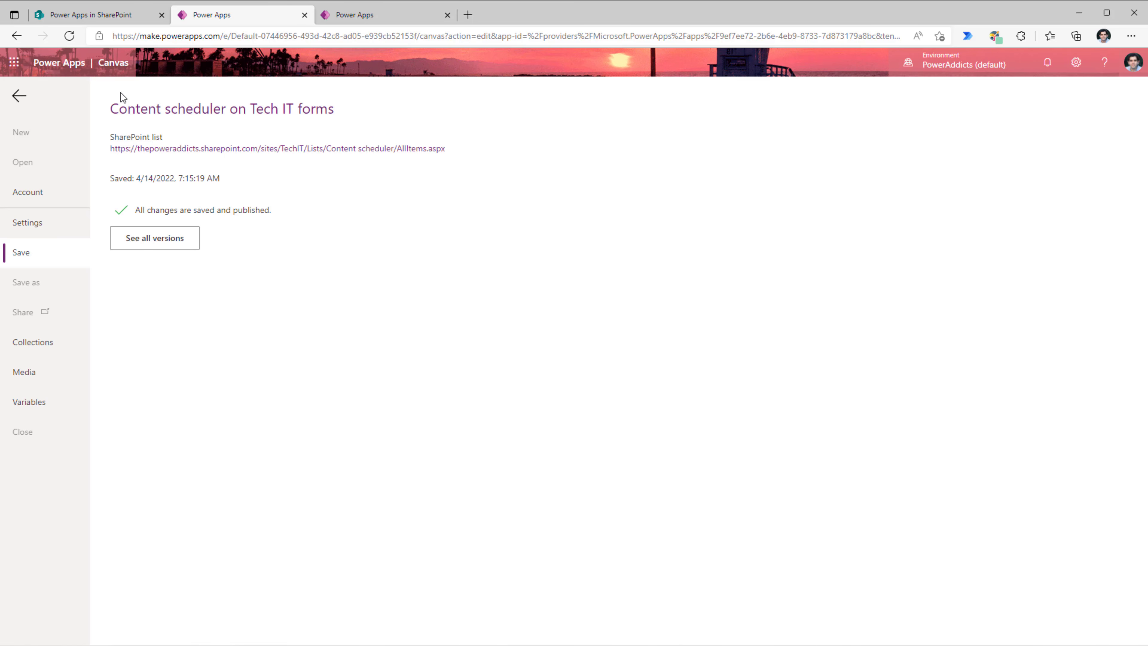
click(163, 242)
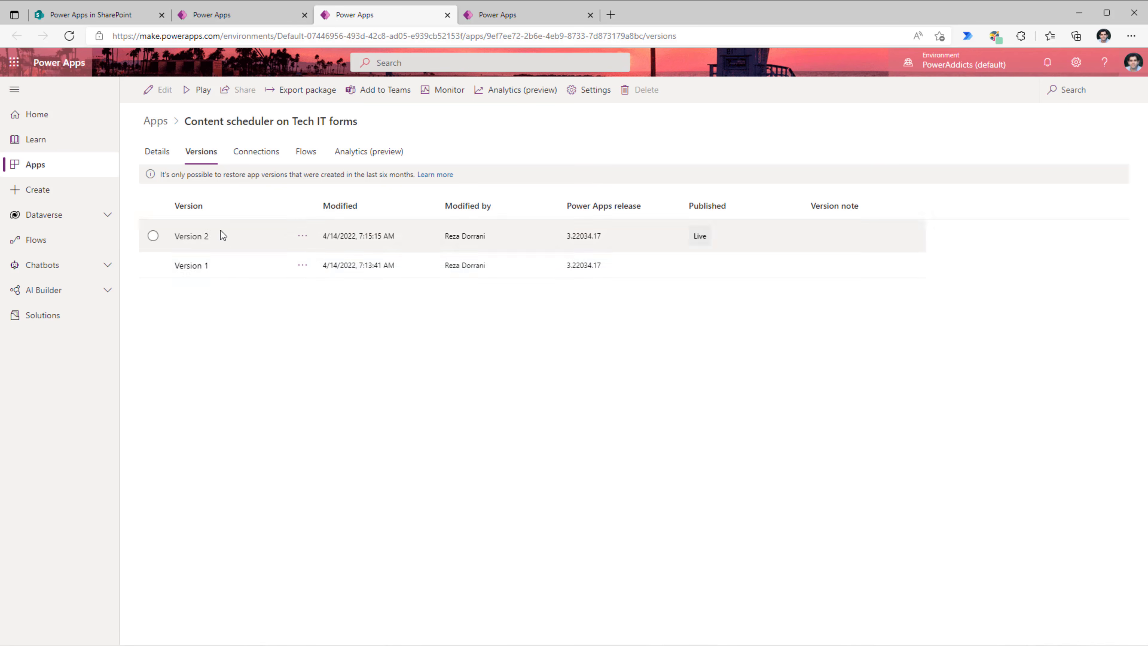
click(158, 154)
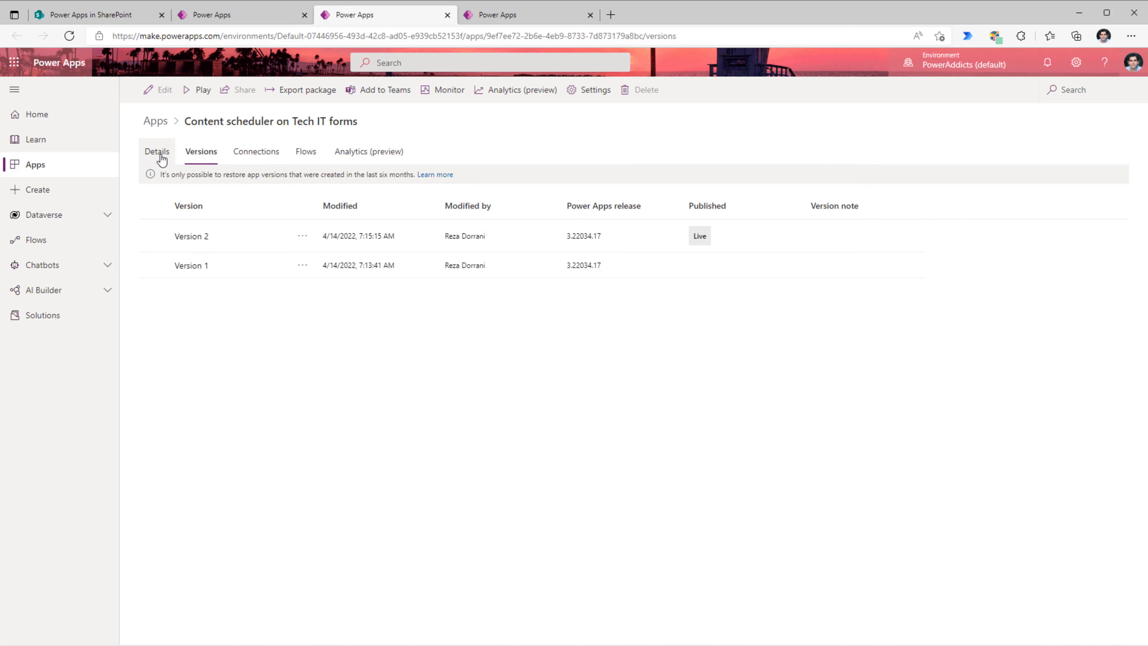
drag(142, 325, 278, 326)
key(ctrl+c)
- Embed the Content scheduler form in the Power Apps in SharePoint page using the copied App ID and enlarge its frame
click(113, 15)
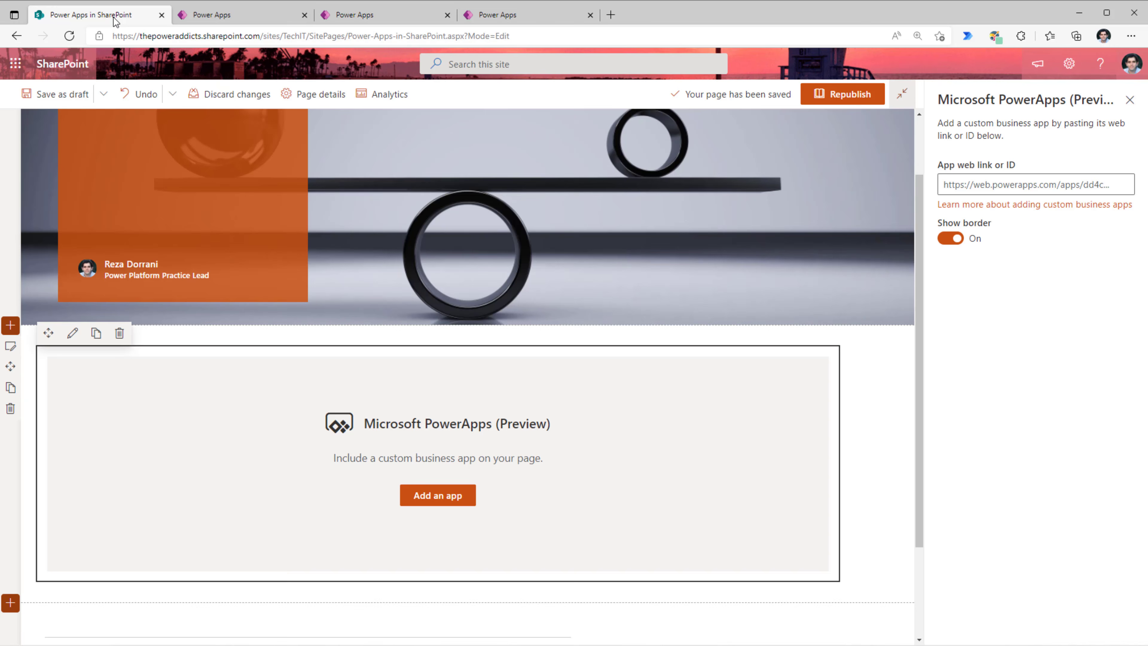
click(1035, 184)
key(ctrl+v)
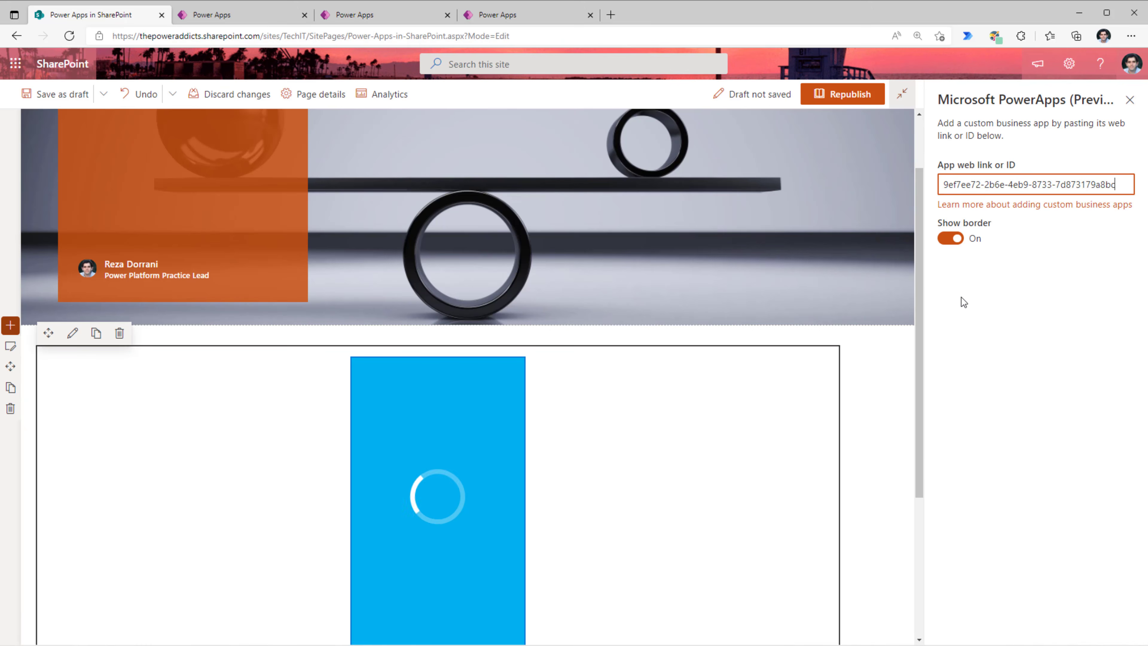
scroll(526, 445, down, 5)
drag(526, 445, 596, 499)
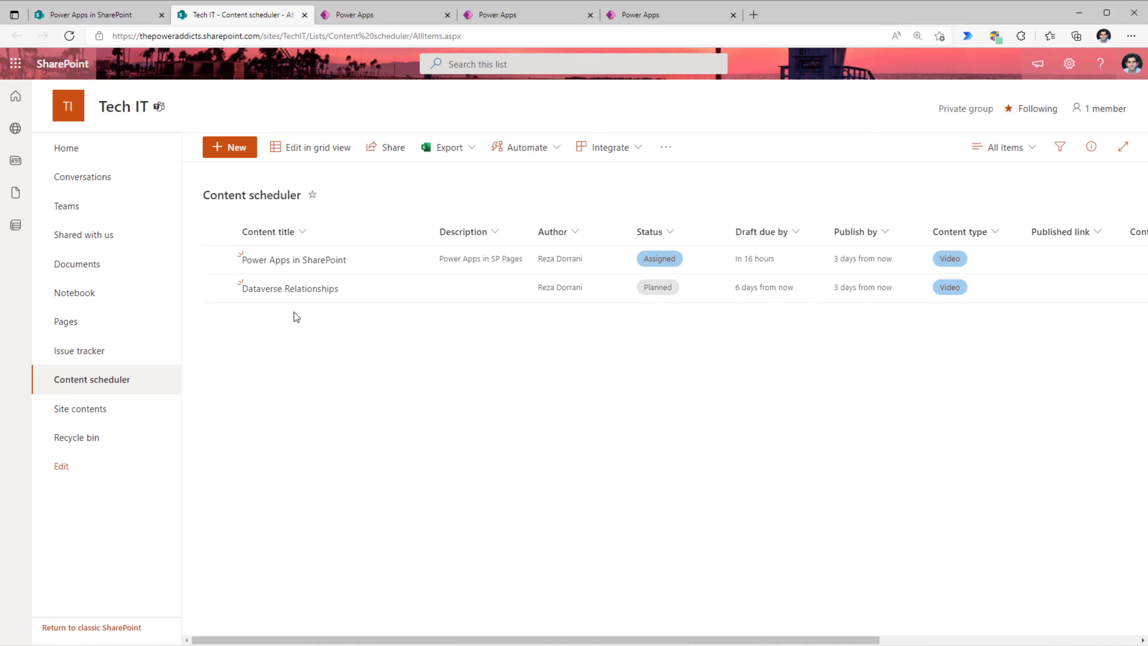
- Check the Power Apps in SharePoint and Dataverse Relationships items of the Content scheduler list in the customized form
click(303, 261)
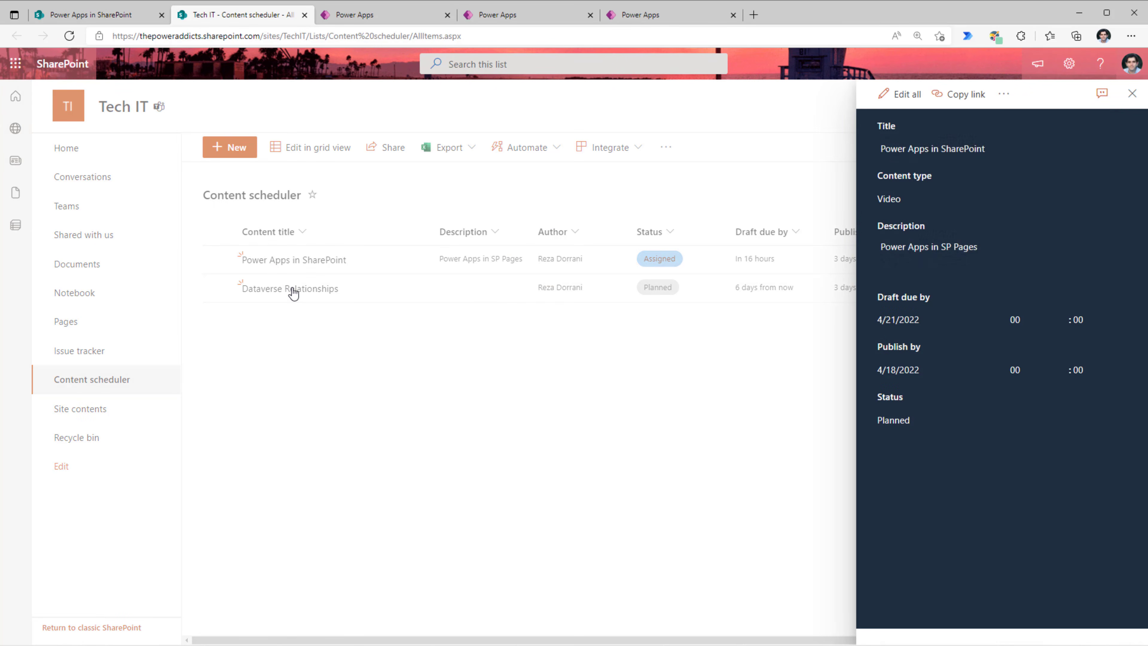
click(291, 289)
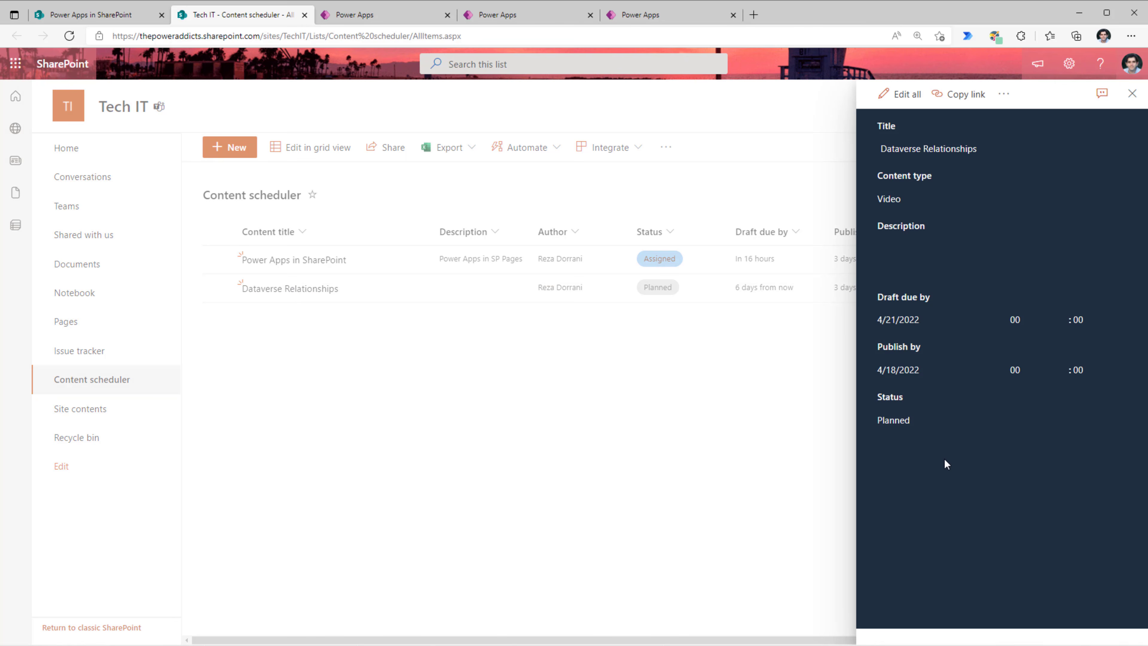
click(910, 143)
click(1133, 93)
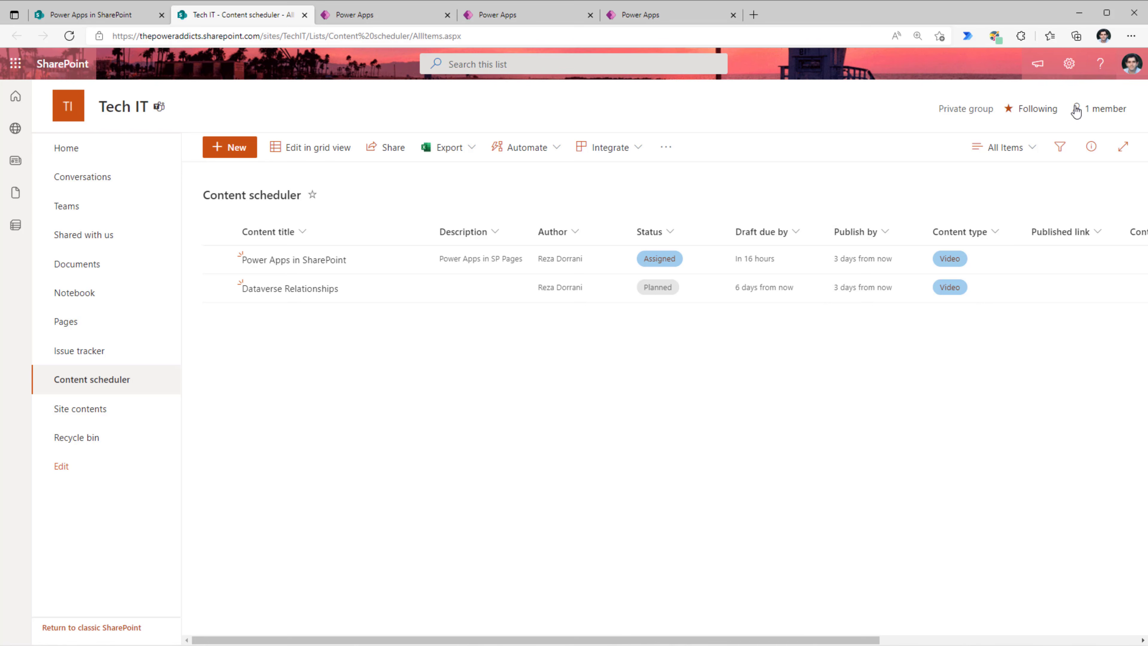
click(338, 261)
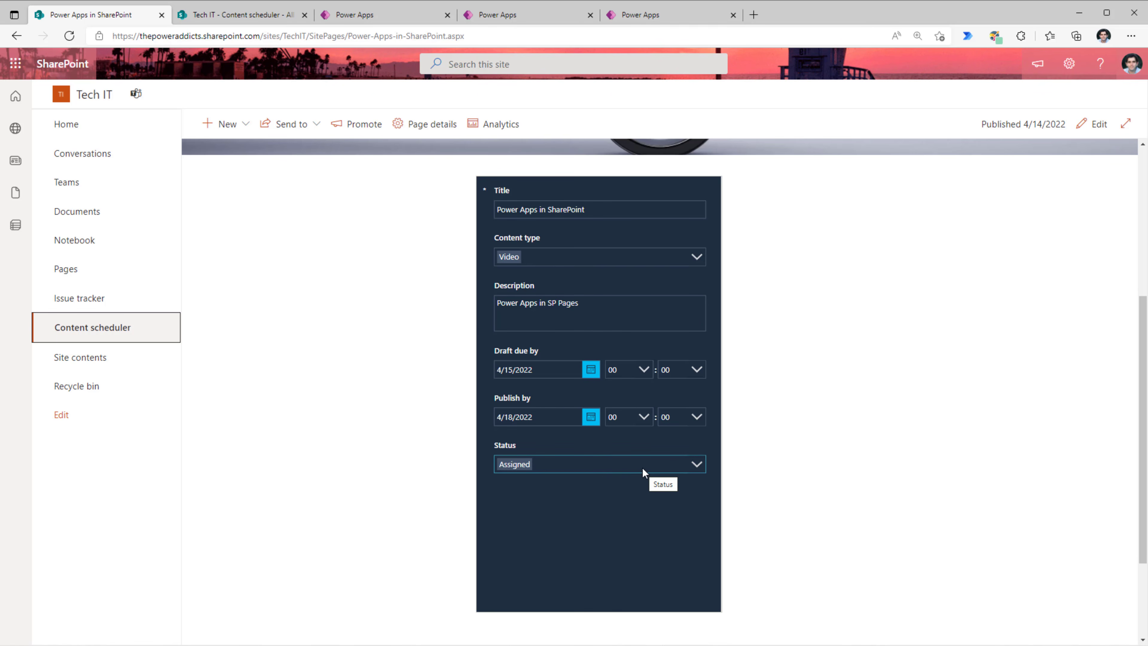
- Change the page section to the One-third right layout and move the Power Apps form web part into its narrow column
click(1095, 124)
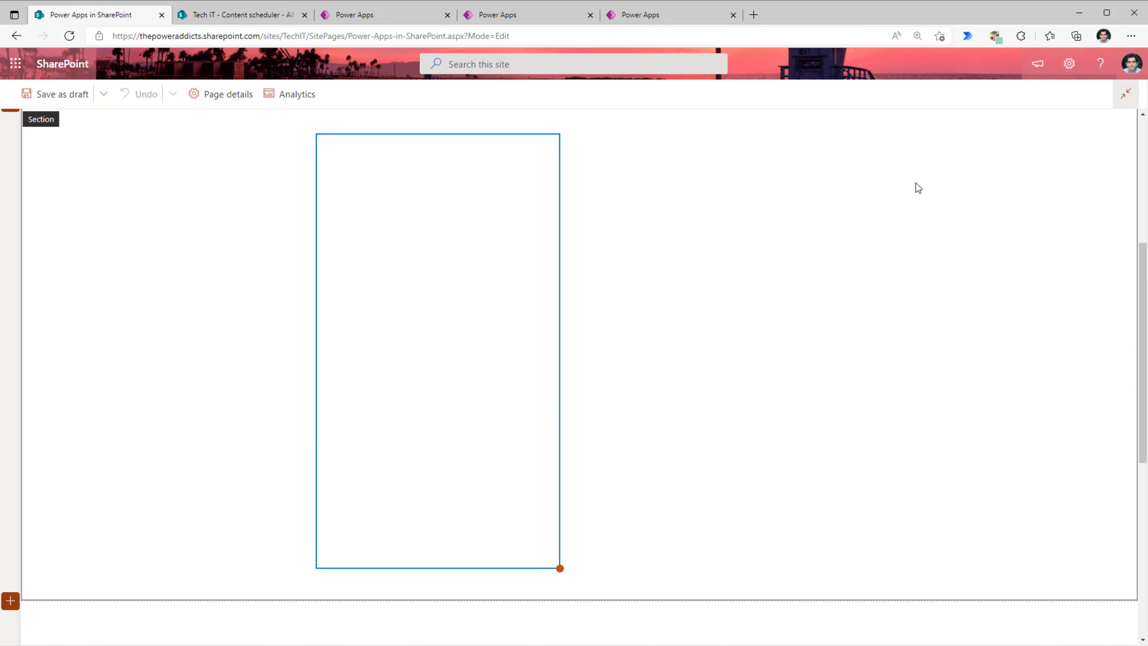
scroll(616, 470, down, 5)
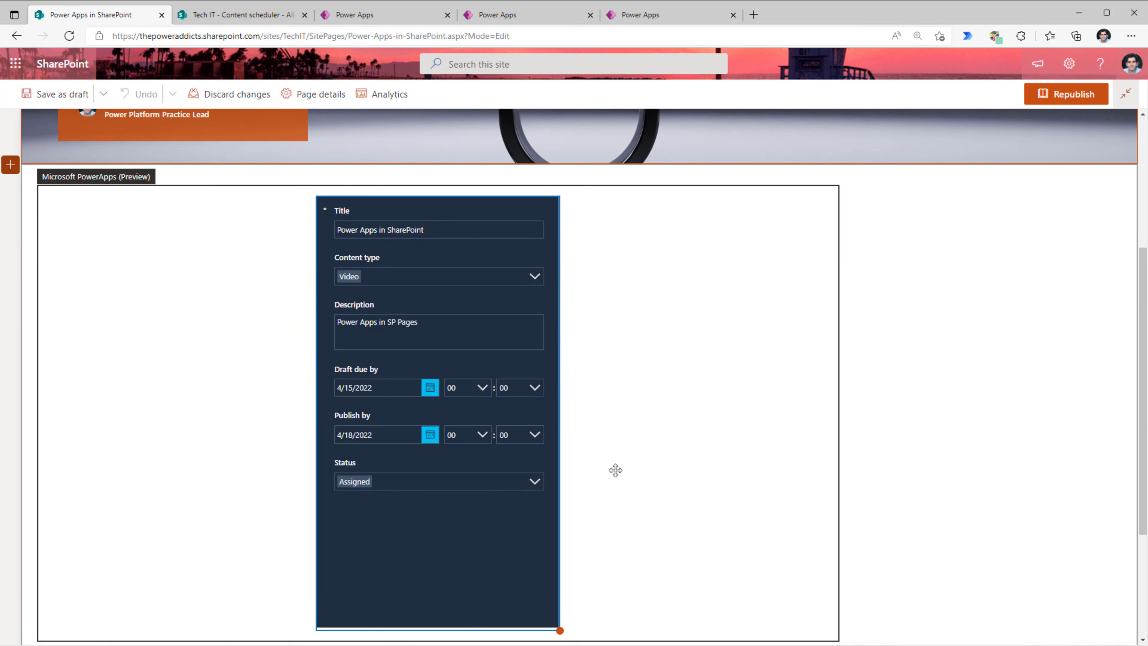
click(10, 185)
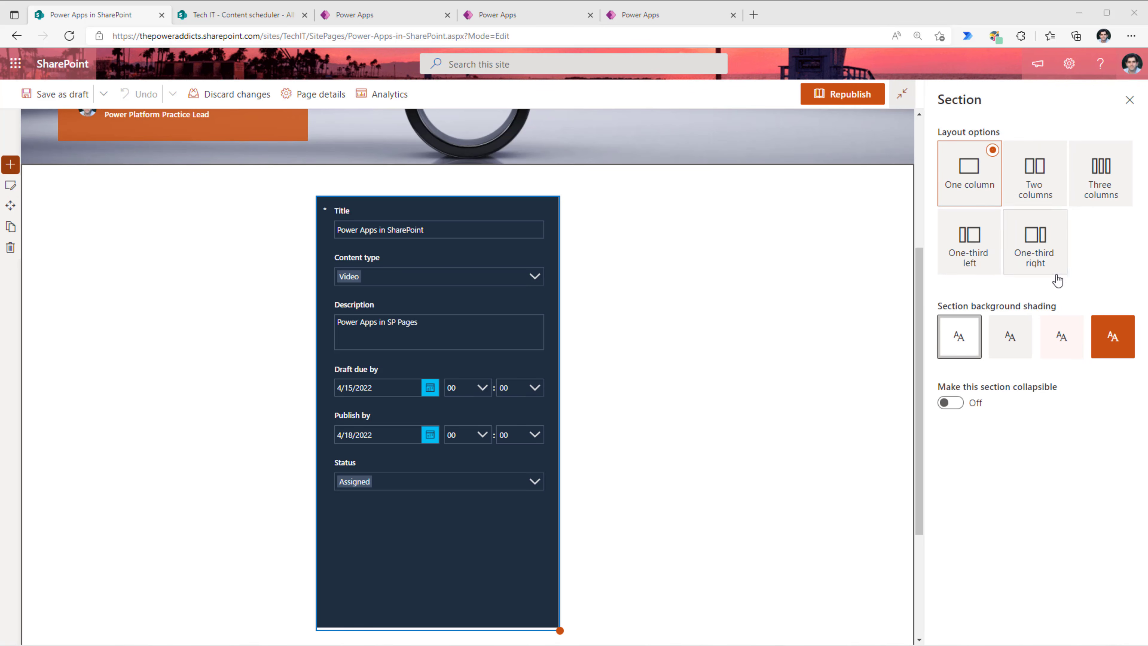
click(1044, 249)
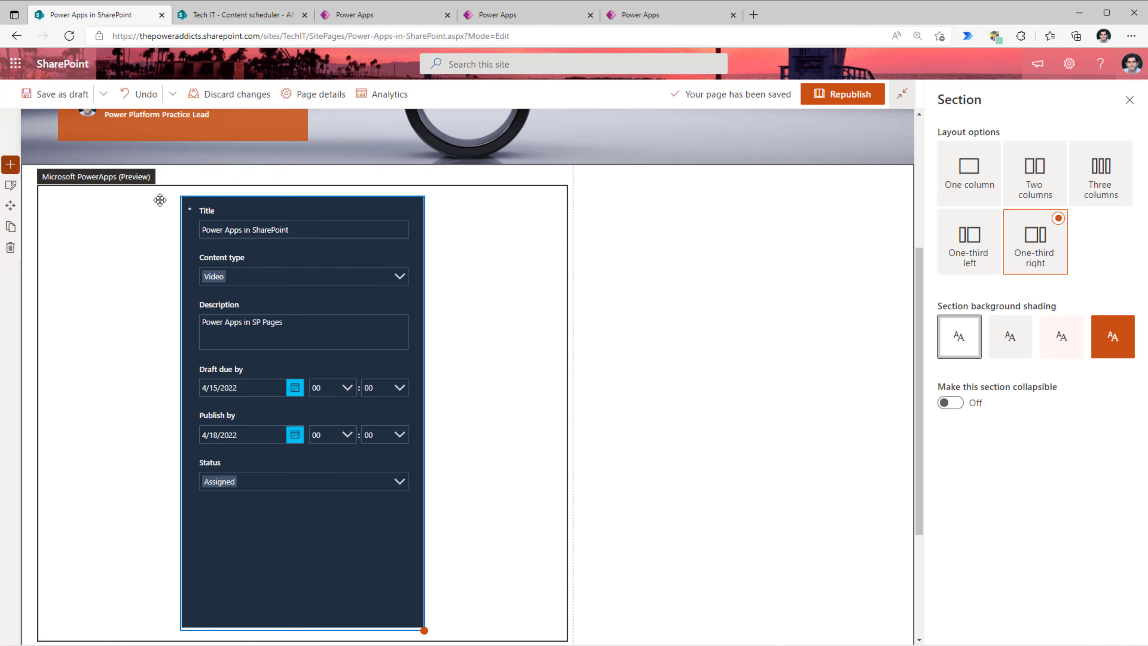
drag(160, 200, 662, 211)
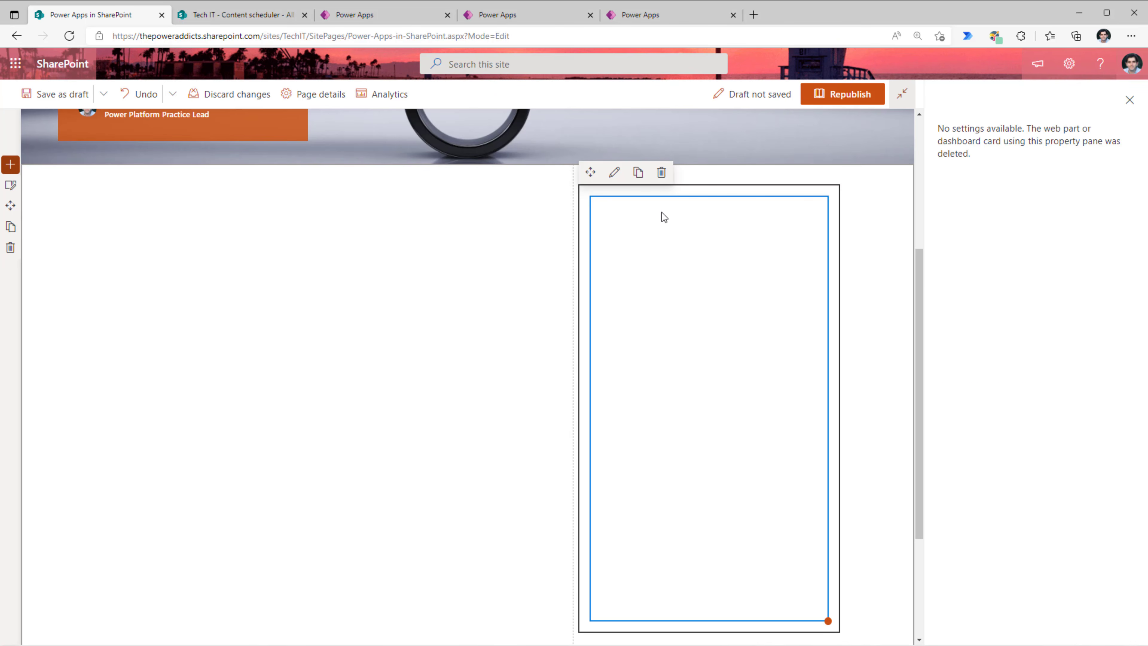
- Add a List web part showing Content scheduler in the section's wide column and republish the page
click(201, 270)
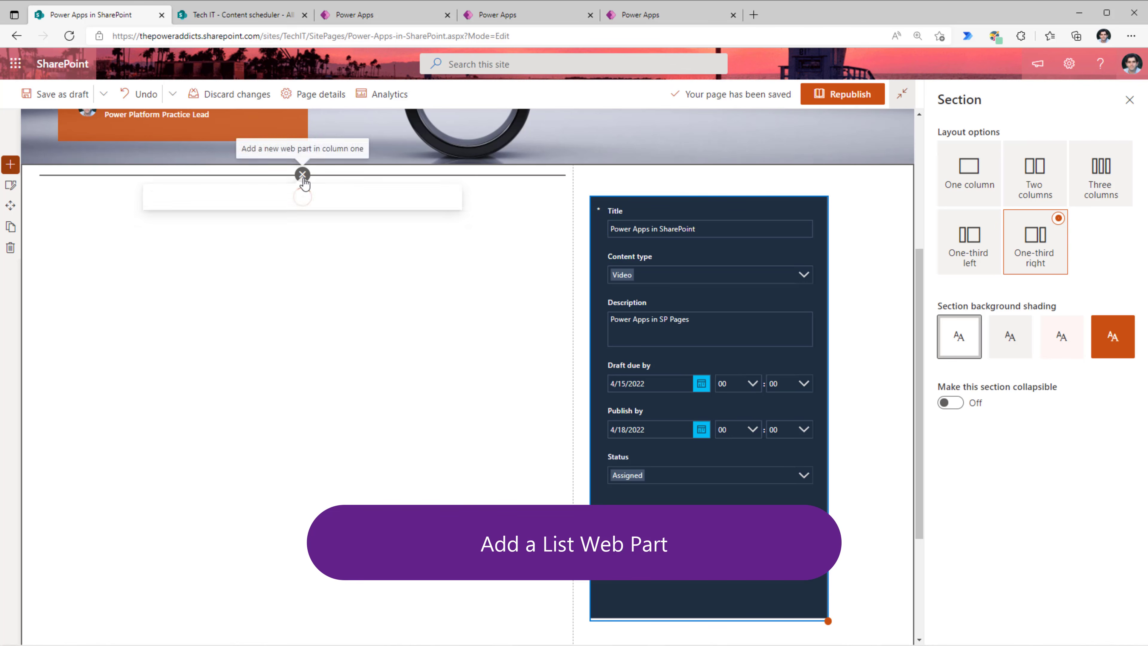
click(302, 174)
click(297, 294)
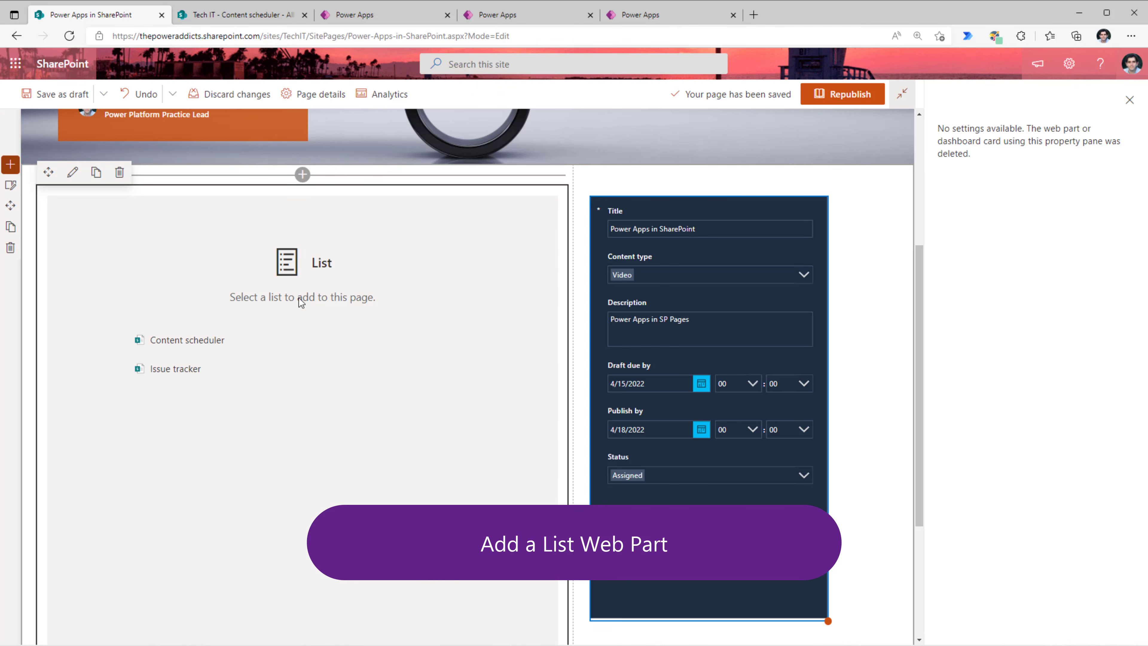
click(197, 340)
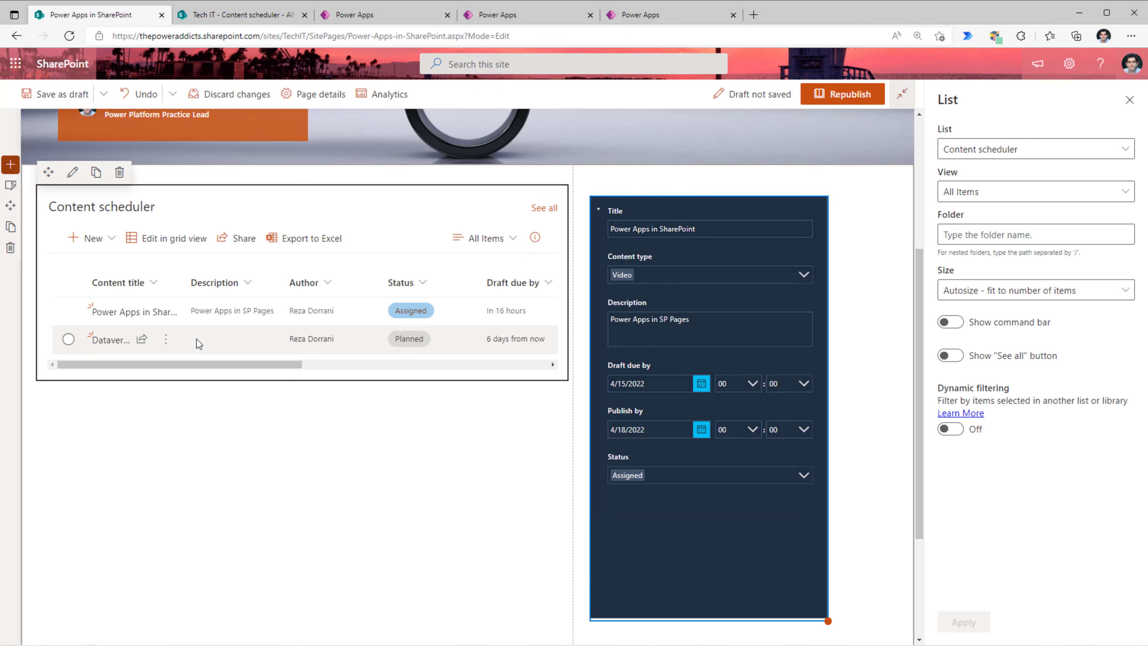
click(849, 96)
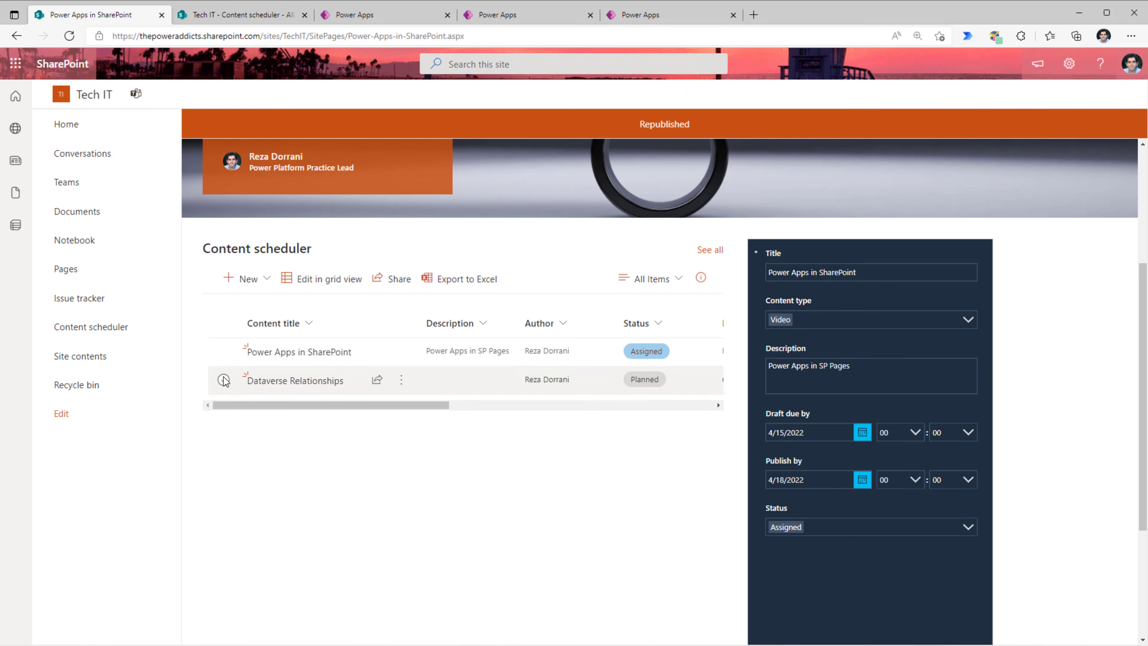
click(224, 351)
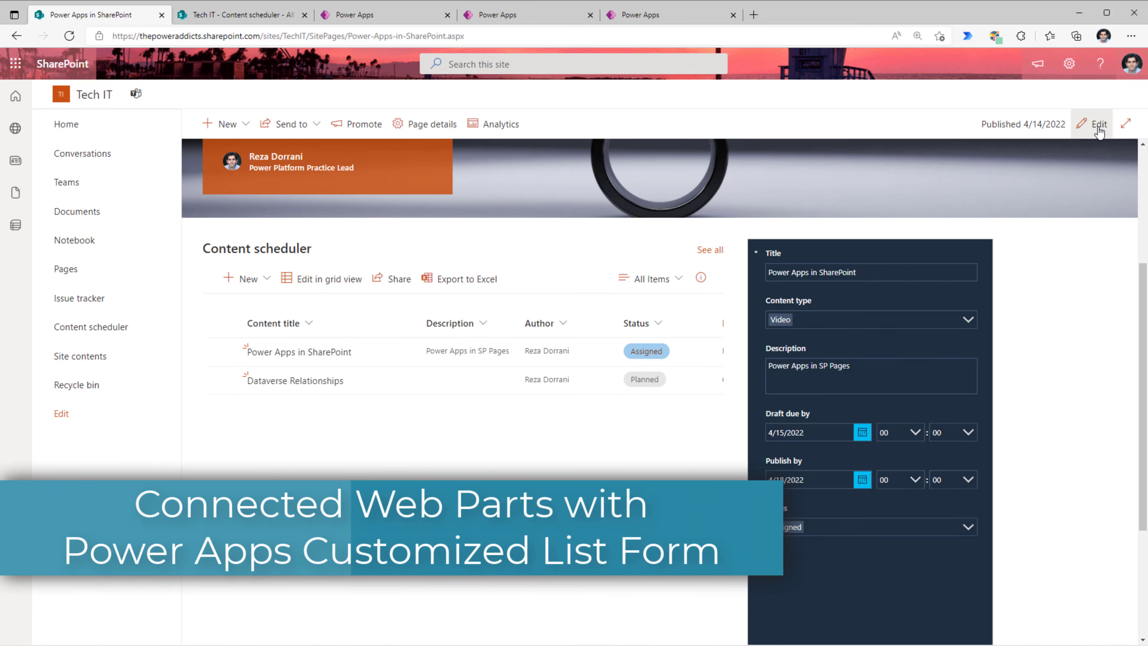
- Reopen the page for editing and review the settings of the Content scheduler List web part and the Power Apps web part
click(1100, 125)
scroll(817, 476, down, 5)
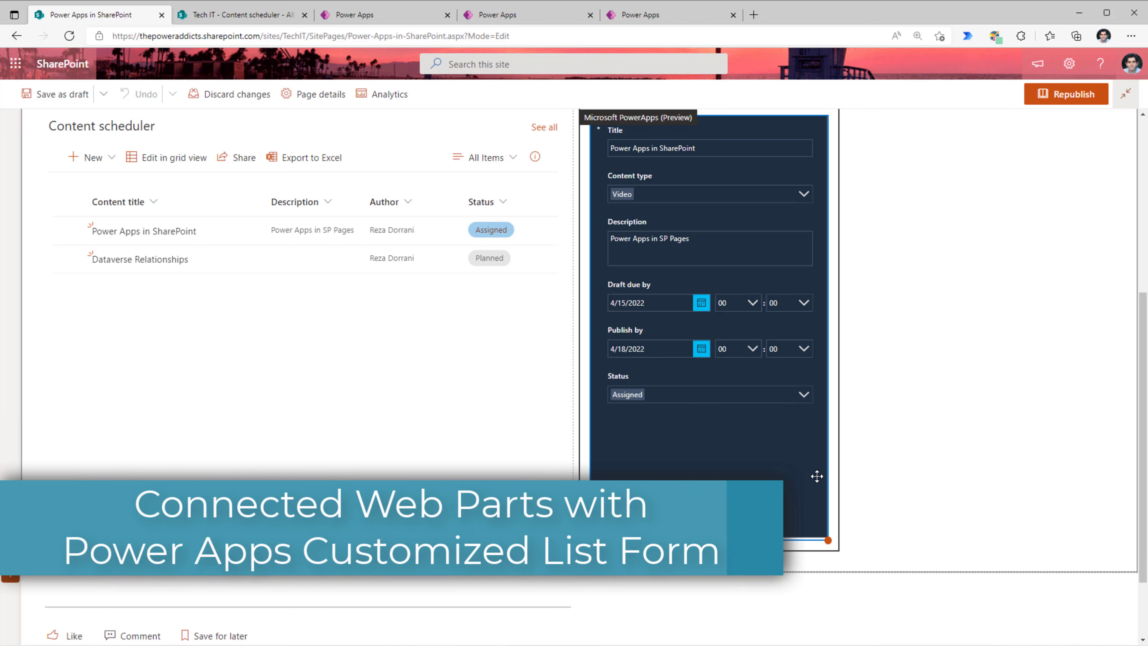
scroll(498, 358, up, 2)
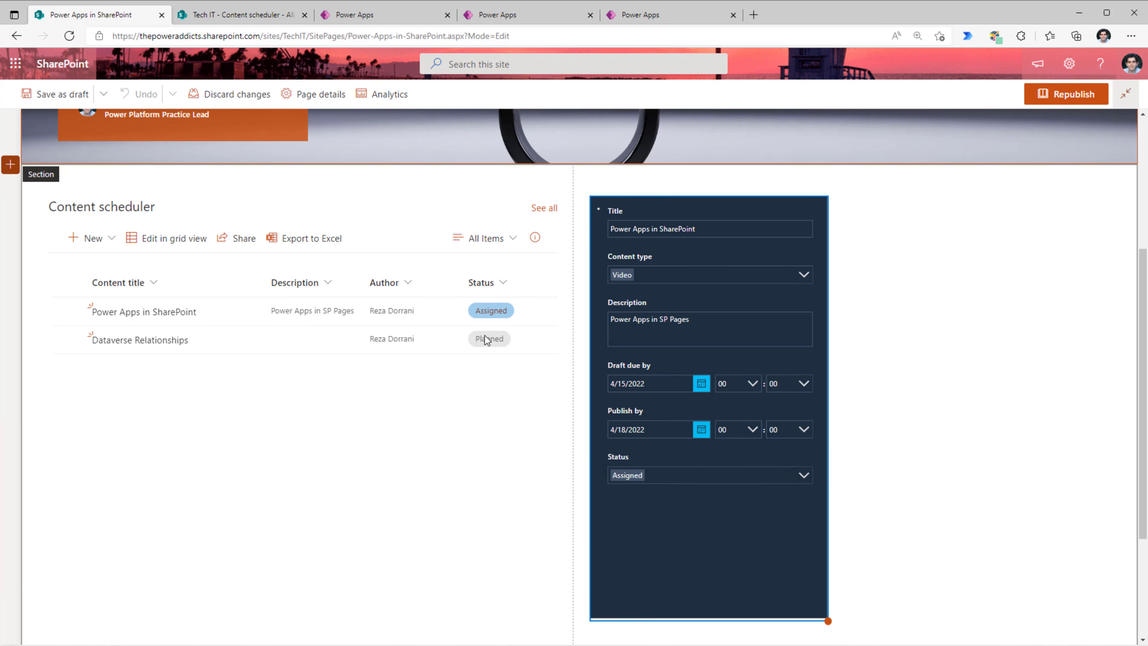
click(442, 361)
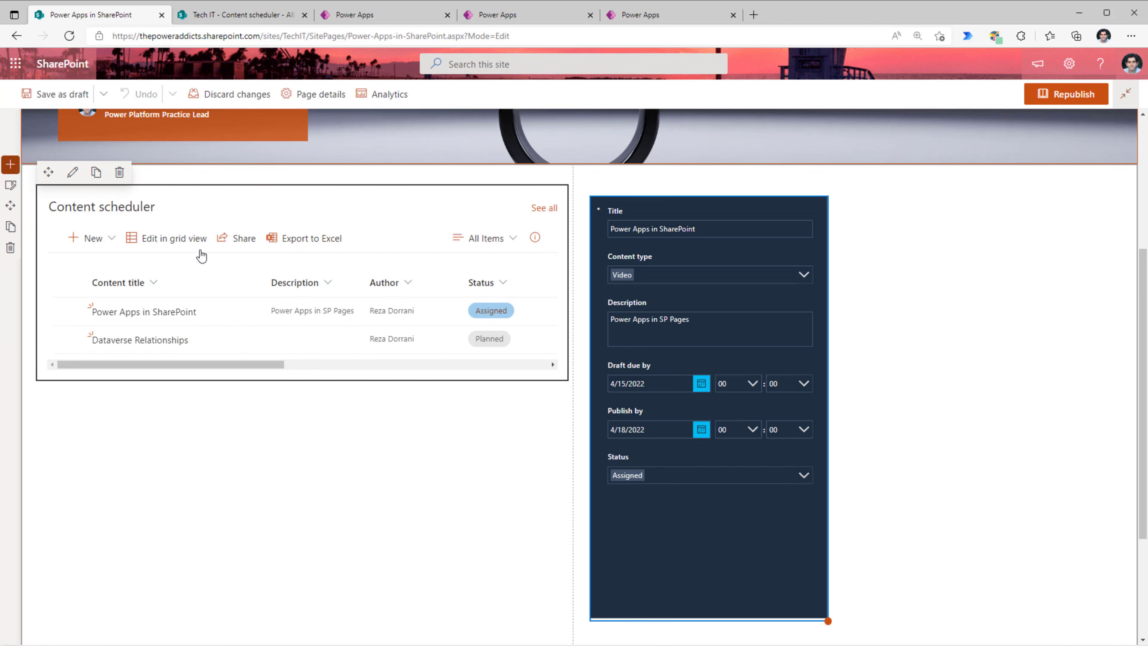
click(65, 179)
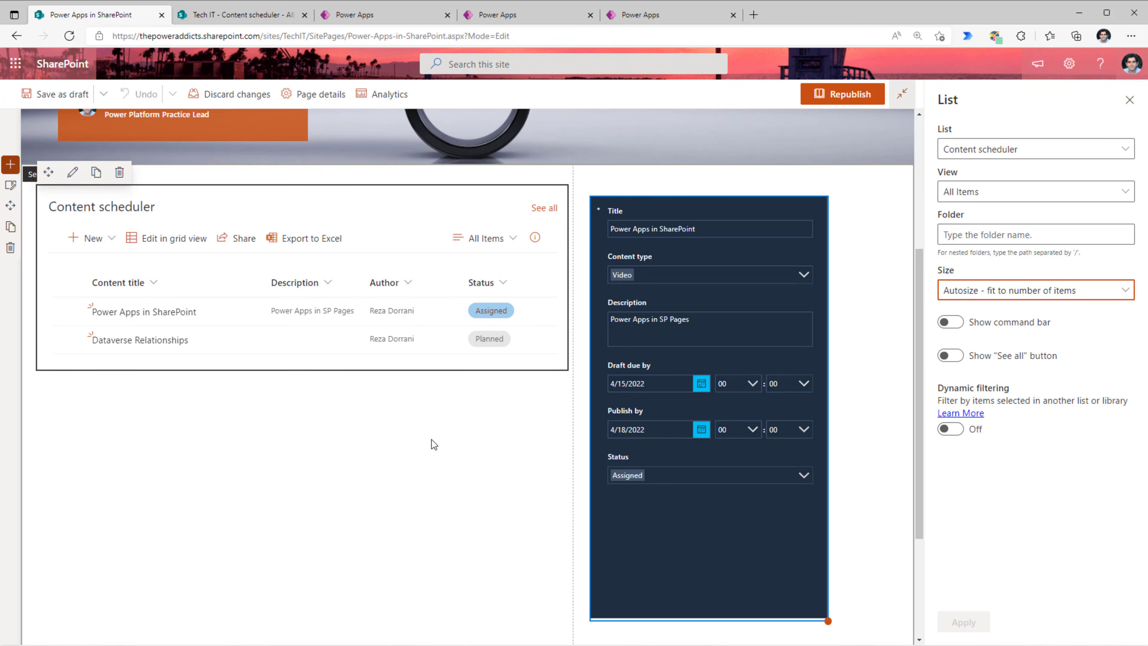
scroll(434, 438, down, 2)
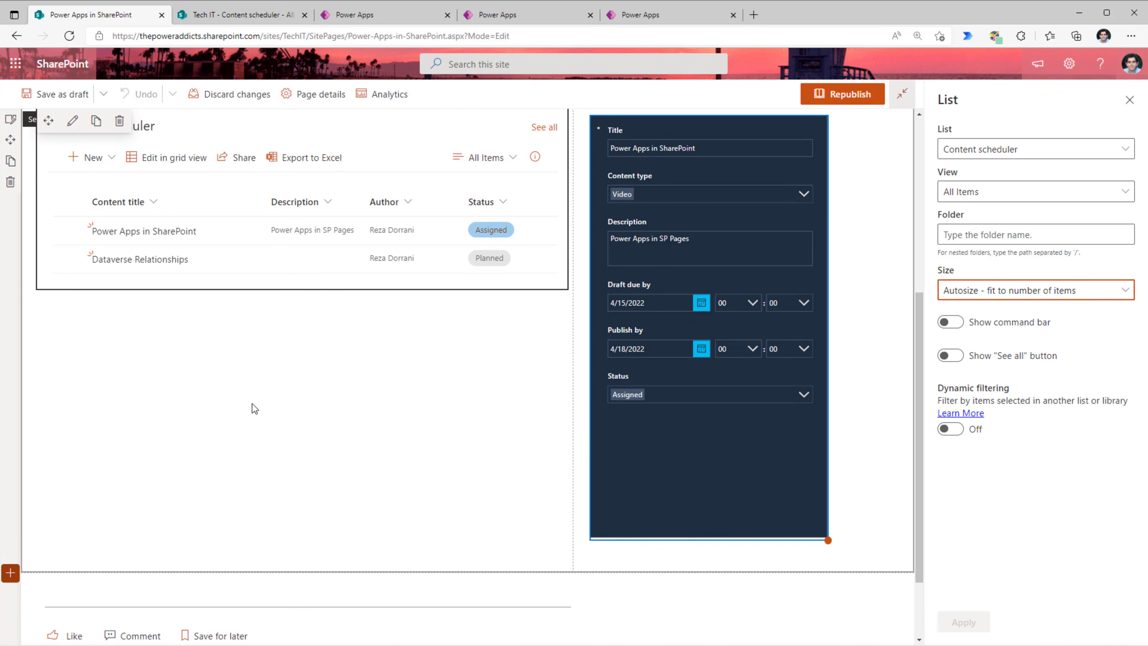
scroll(252, 404, up, 2)
click(836, 207)
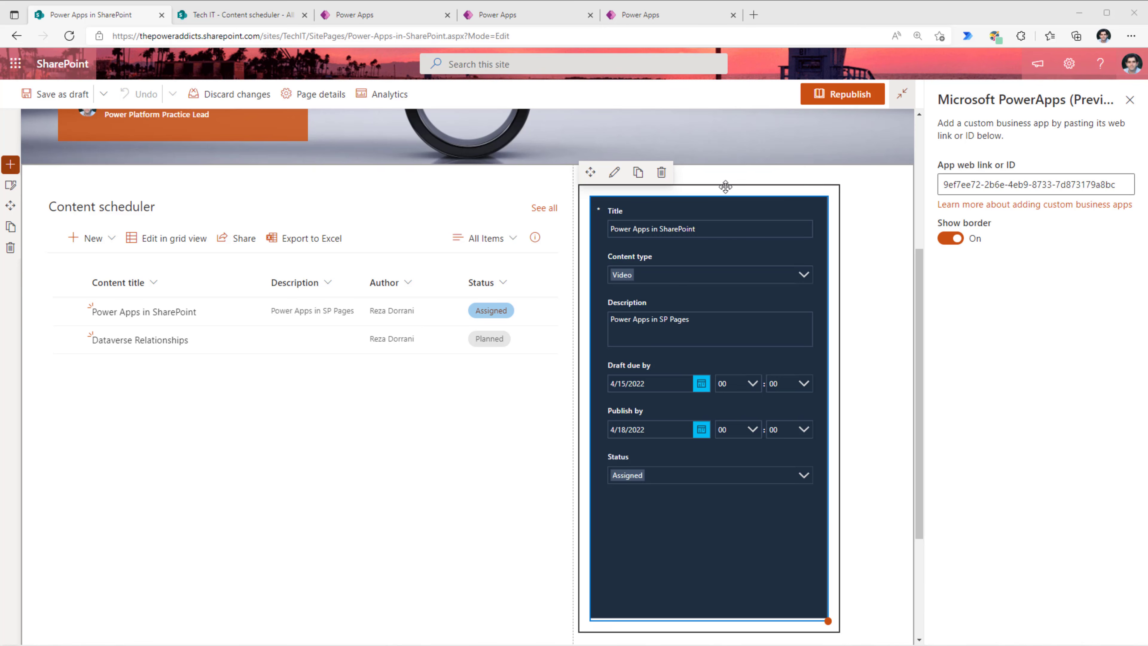
- Delete the Power Apps web part from the section's narrow column and add an Embed web part in its place
click(661, 172)
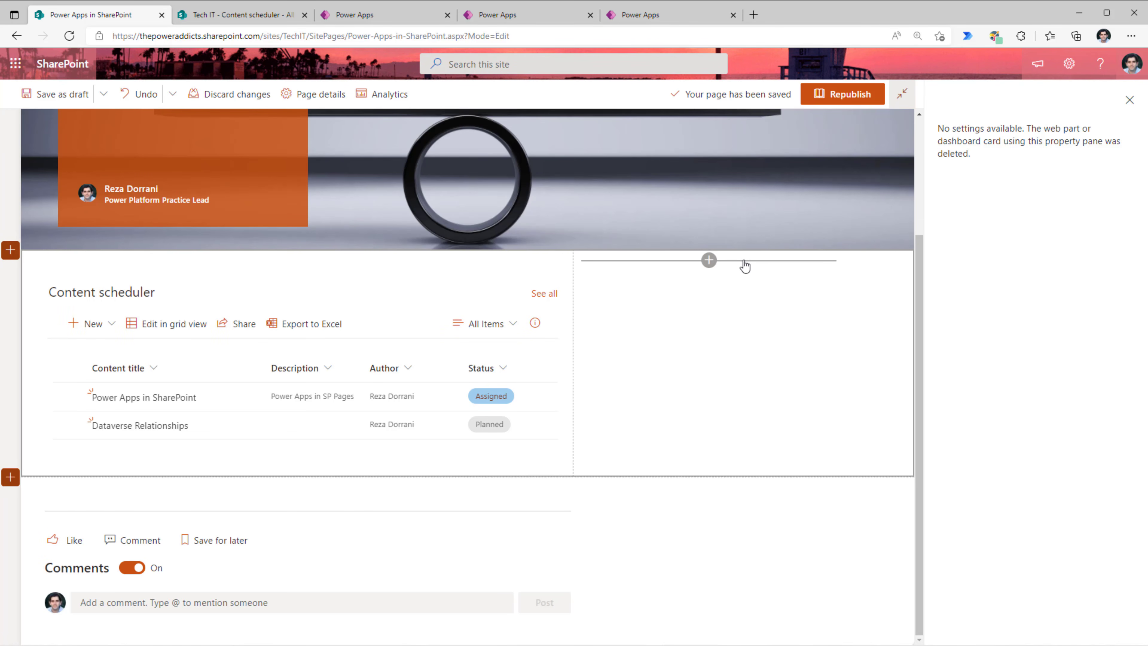
click(709, 262)
text(embed)
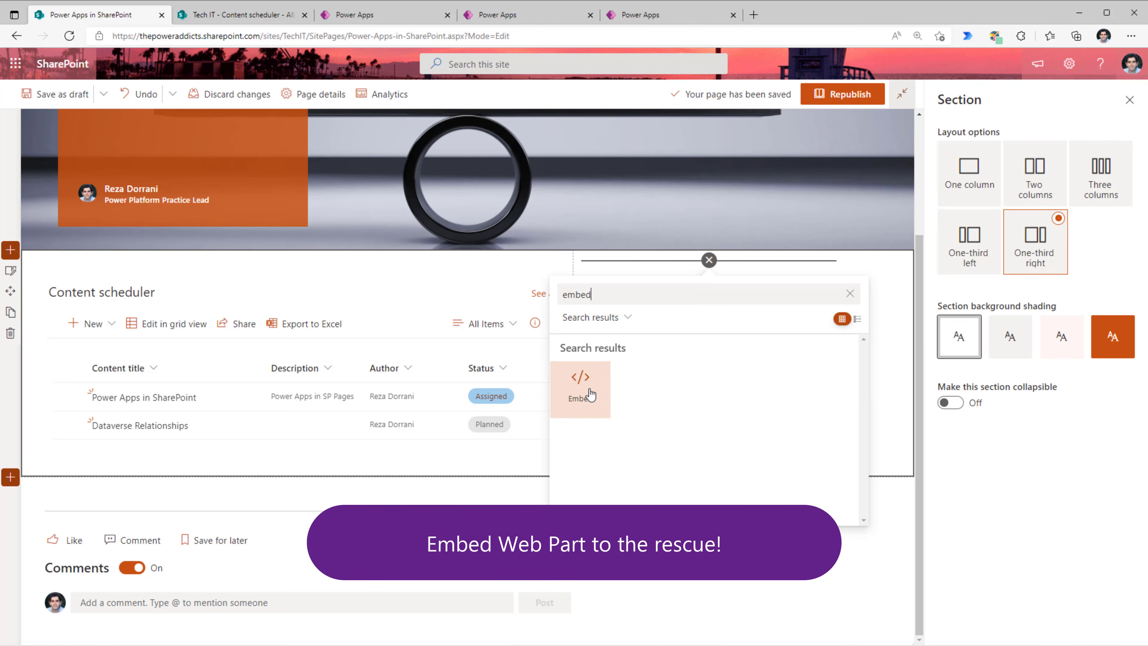
click(583, 390)
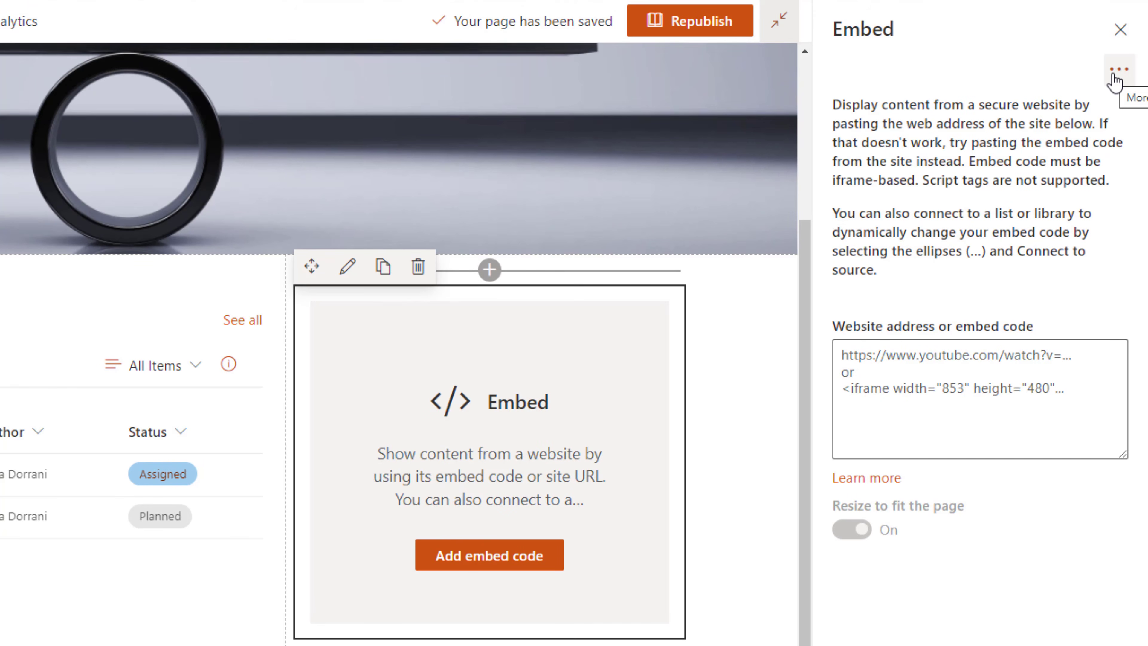
- Connect the Embed web part to the Content scheduler list as its source
click(1114, 77)
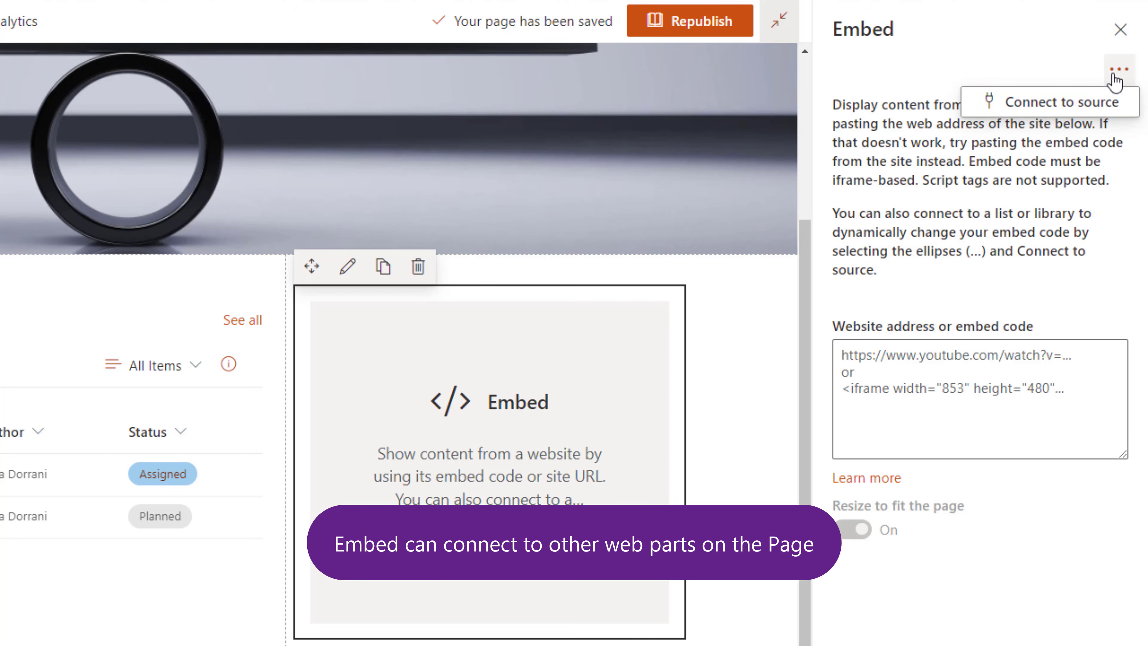
click(1056, 109)
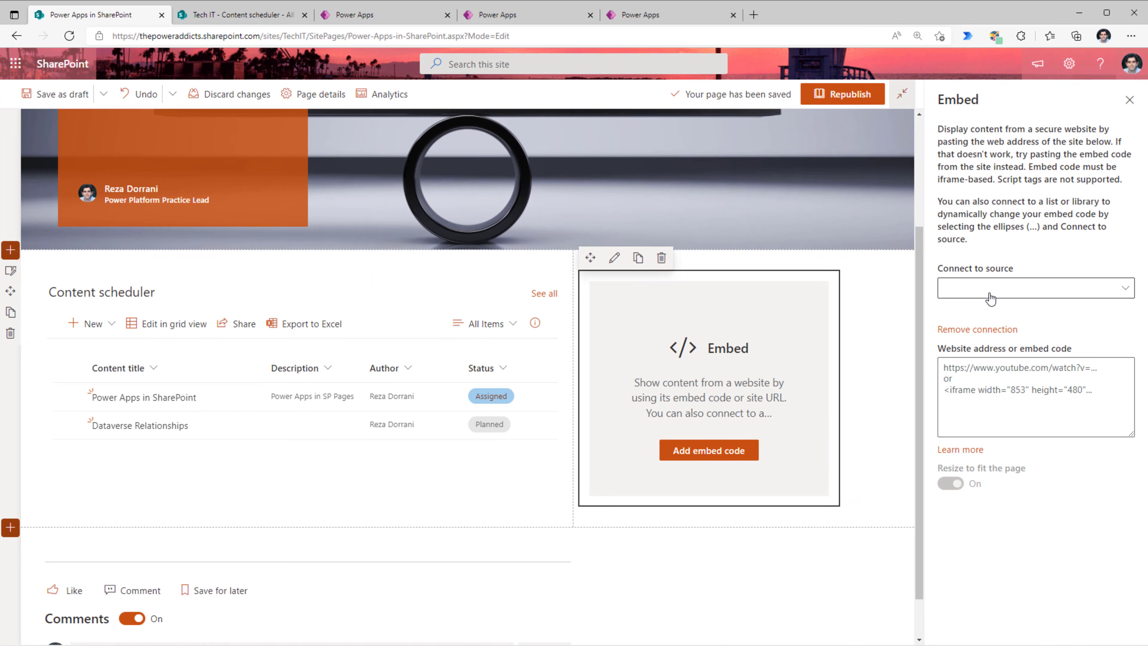
click(909, 317)
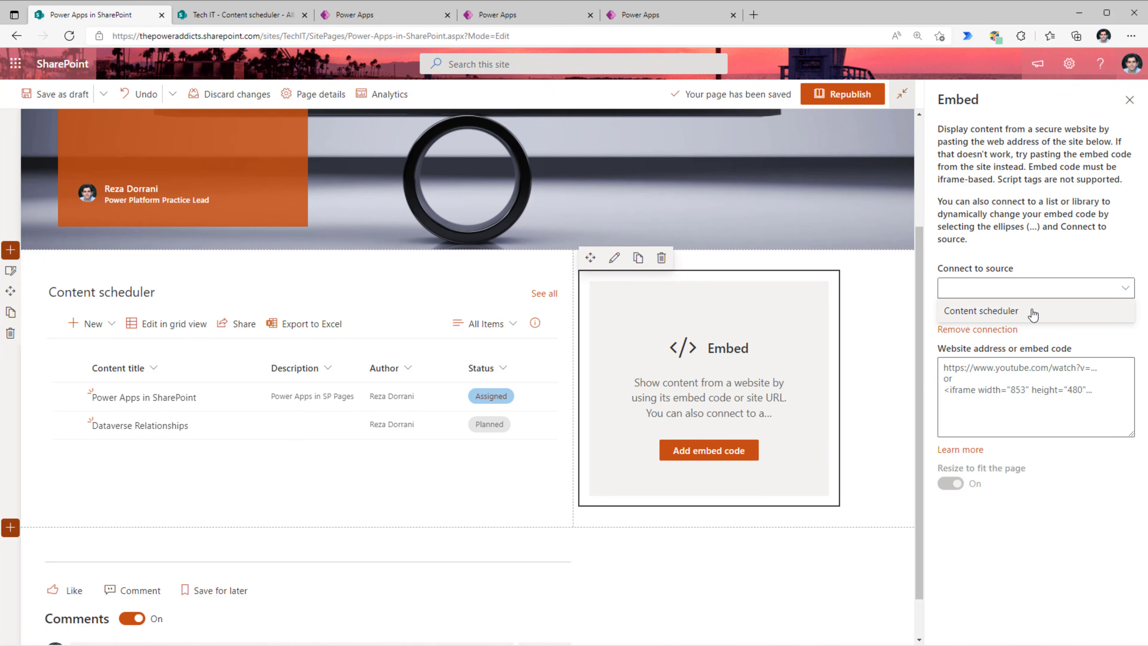
click(1002, 313)
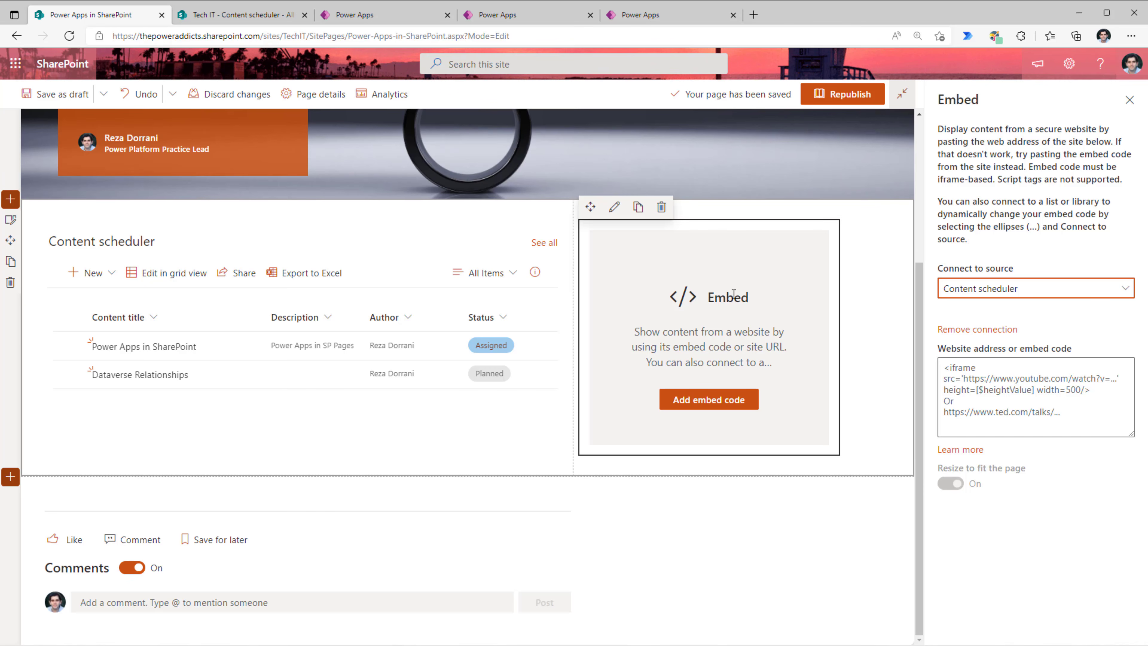
click(1051, 395)
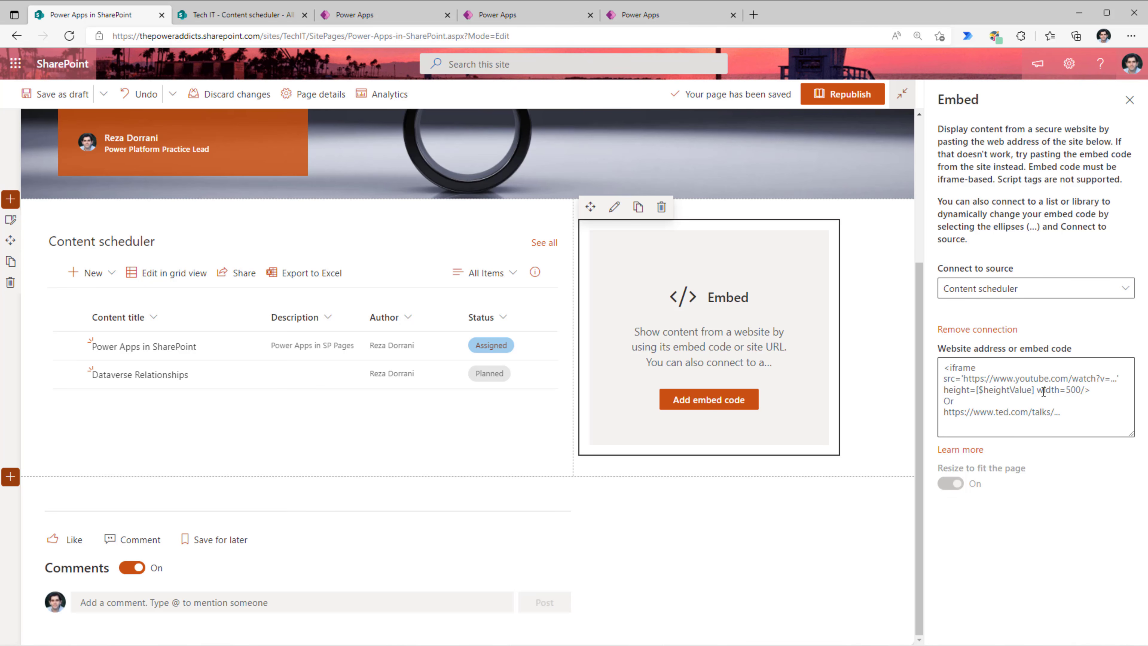
- Read the Embed web part help on connecting to a List web part and using list column variables in the address
click(961, 450)
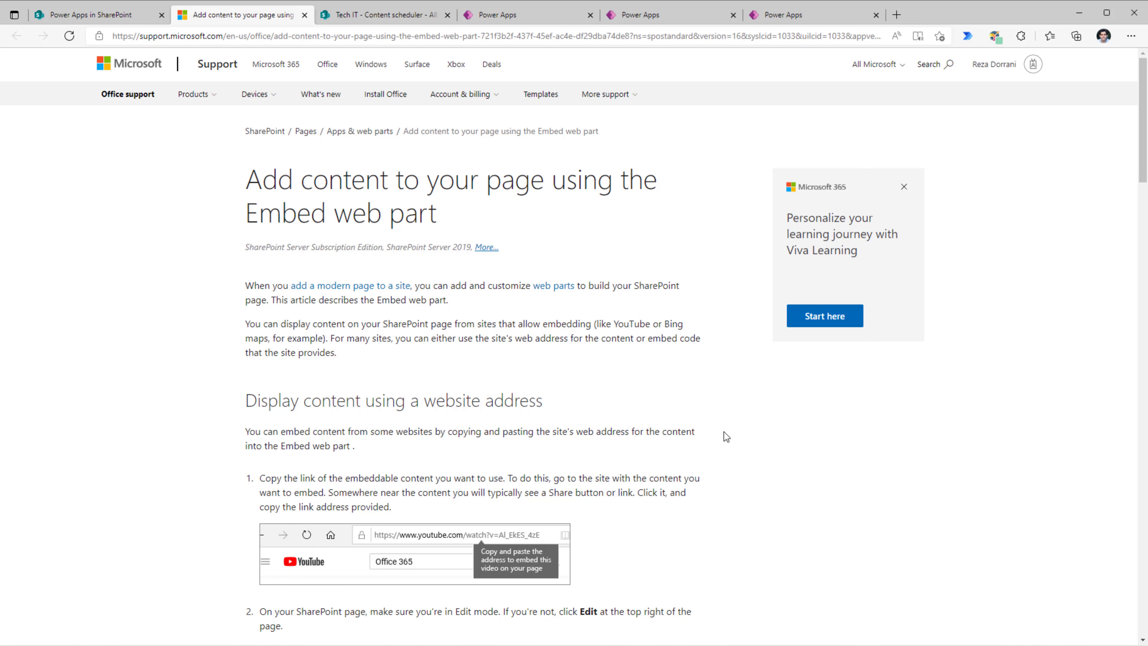
scroll(691, 443, down, 20)
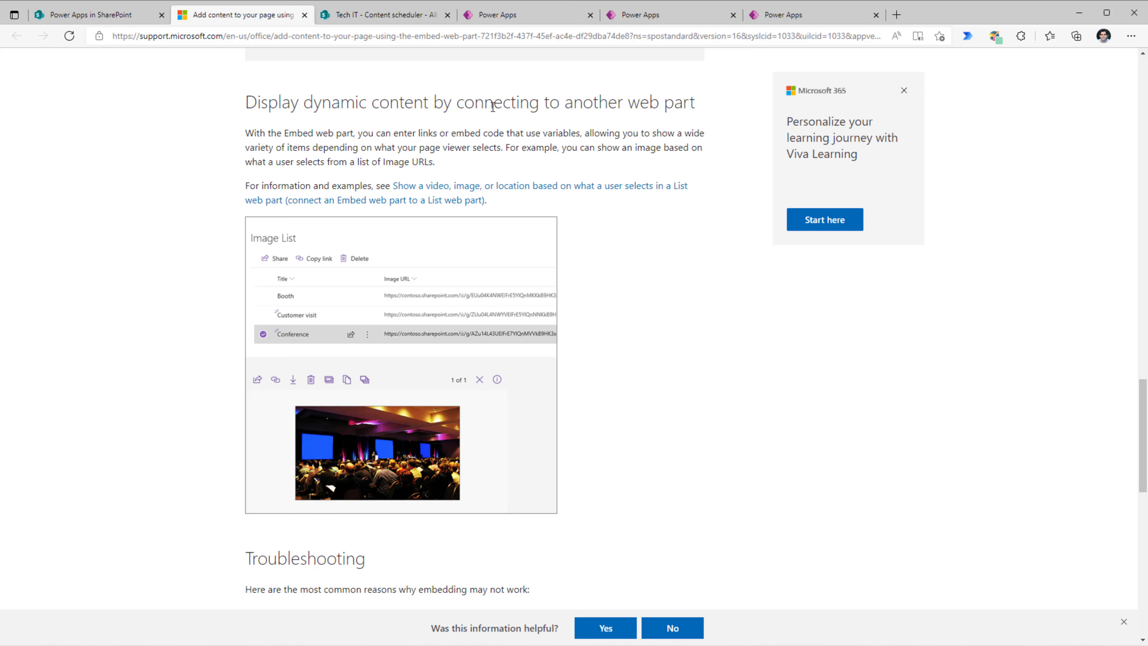
scroll(479, 197, down, 2)
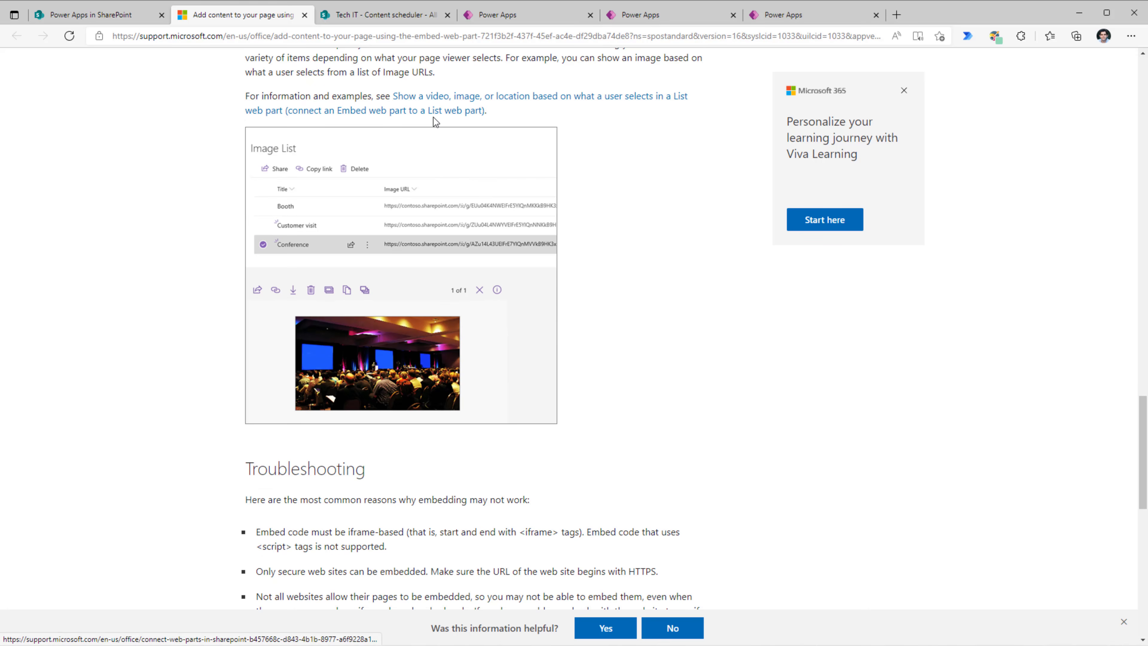
click(445, 111)
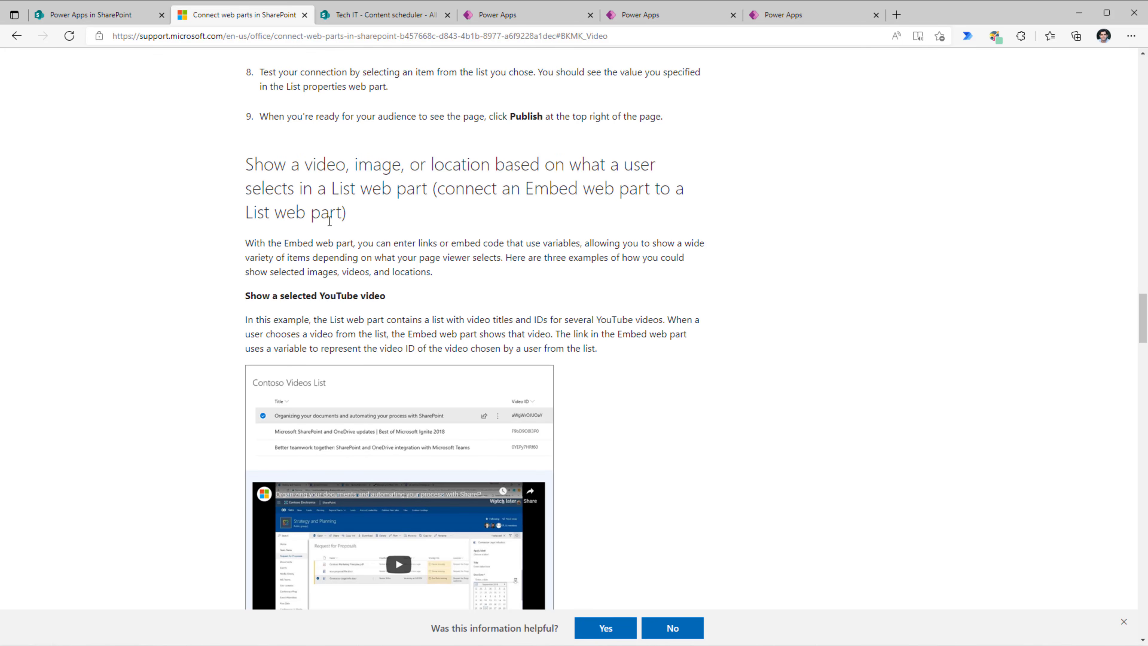
scroll(379, 247, down, 6)
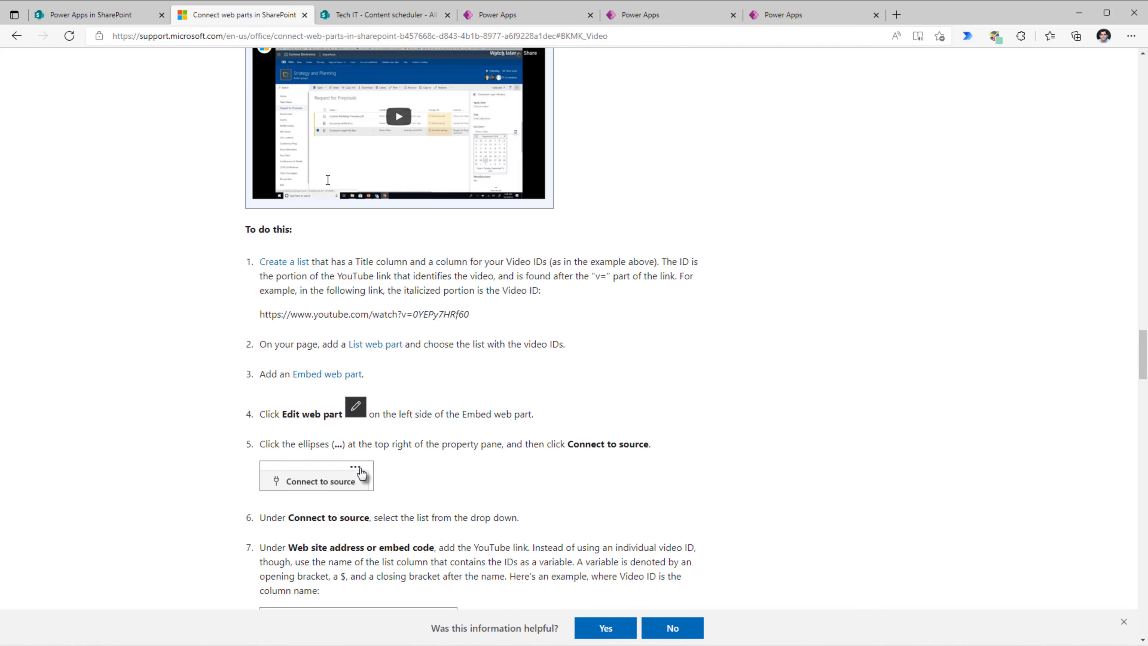
scroll(367, 315, down, 1)
scroll(366, 318, down, 3)
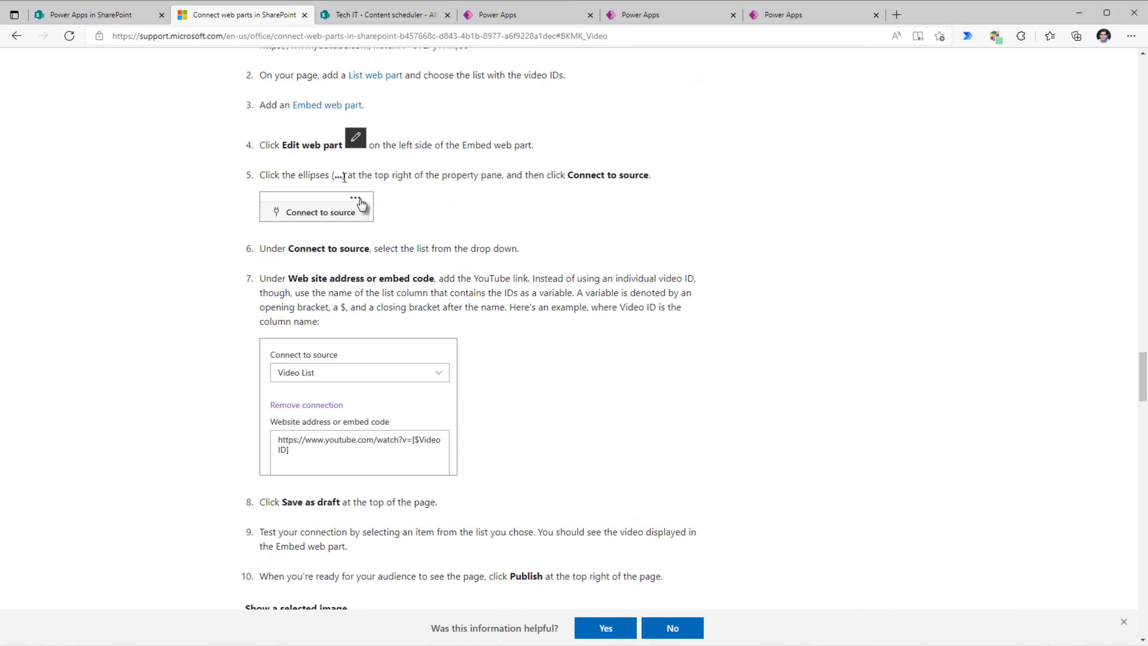
scroll(380, 285, down, 1)
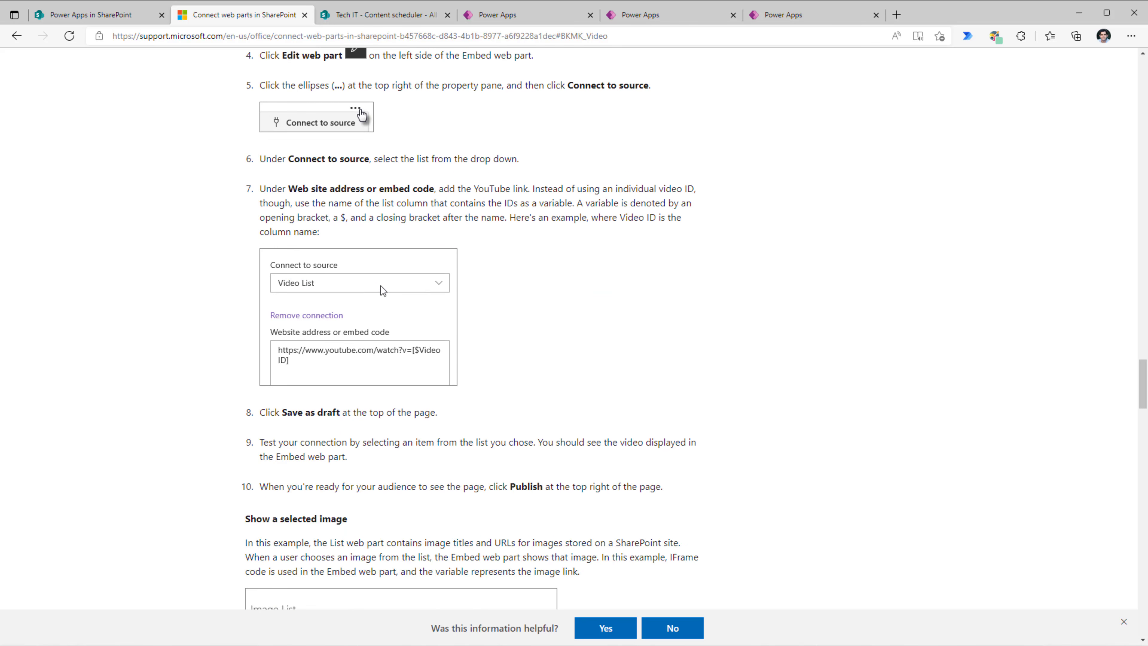
scroll(370, 297, down, 1)
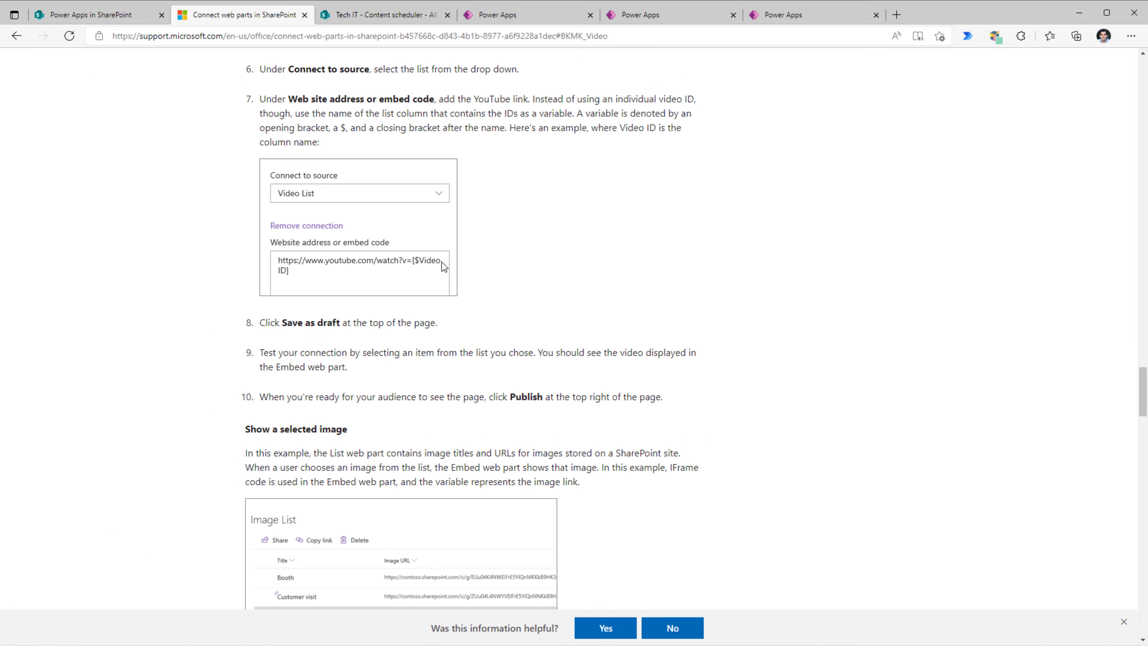
click(128, 19)
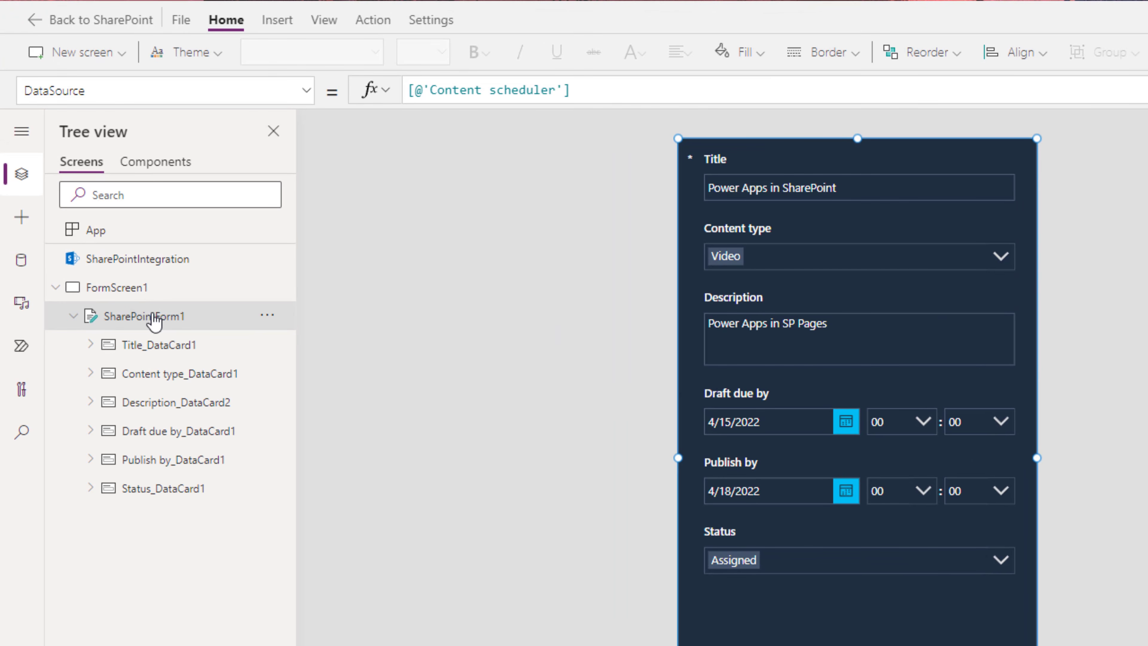
- In the list's customized form in Power Apps, examine the condition and both results of SharePointForm1's Item formula
click(156, 91)
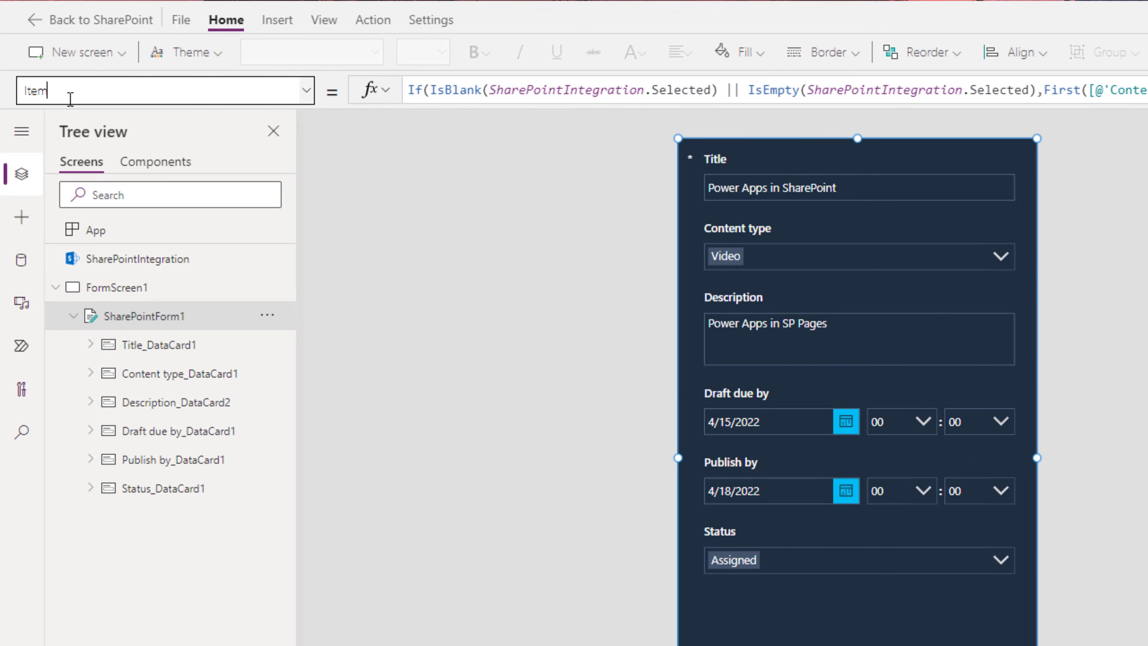
drag(515, 242, 514, 393)
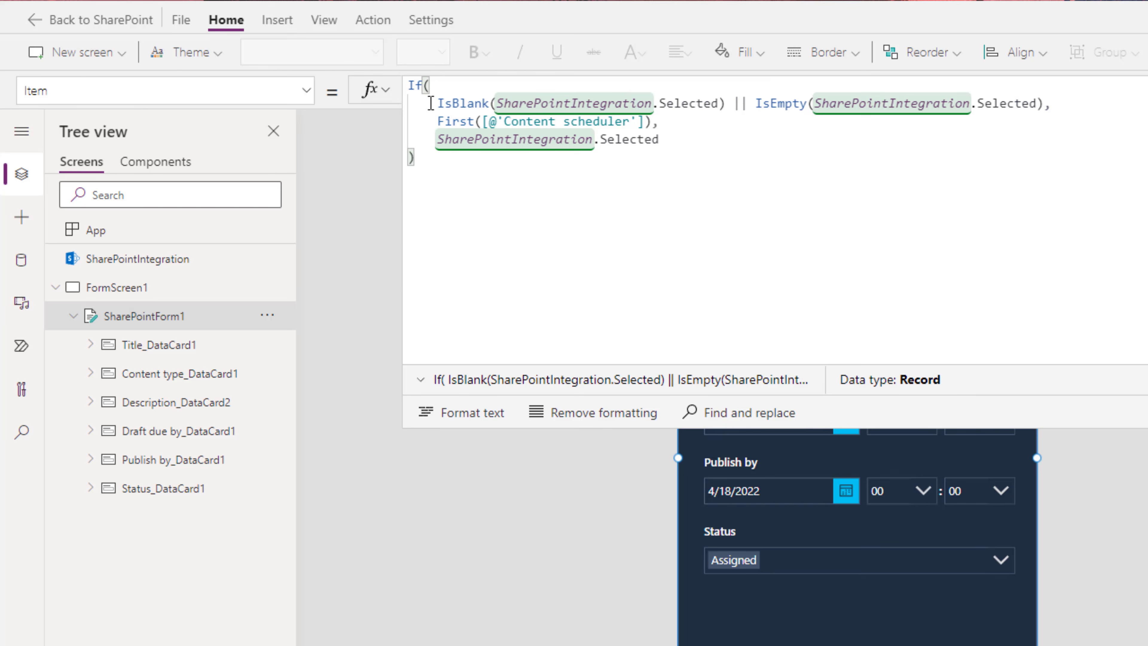
drag(431, 103, 1043, 103)
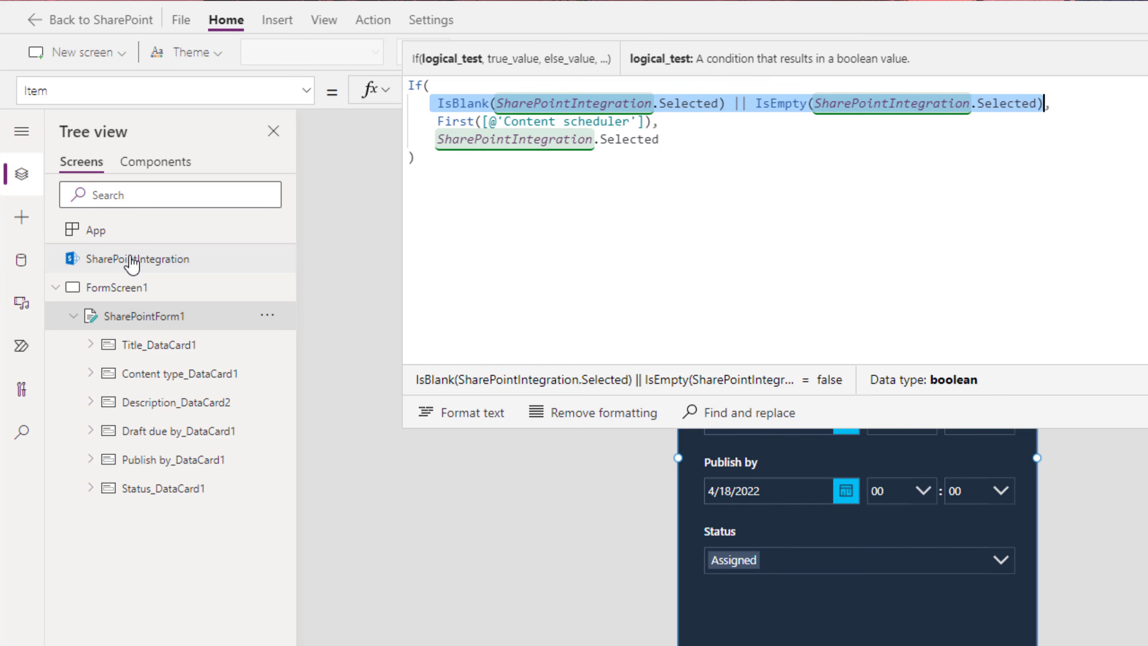
click(437, 121)
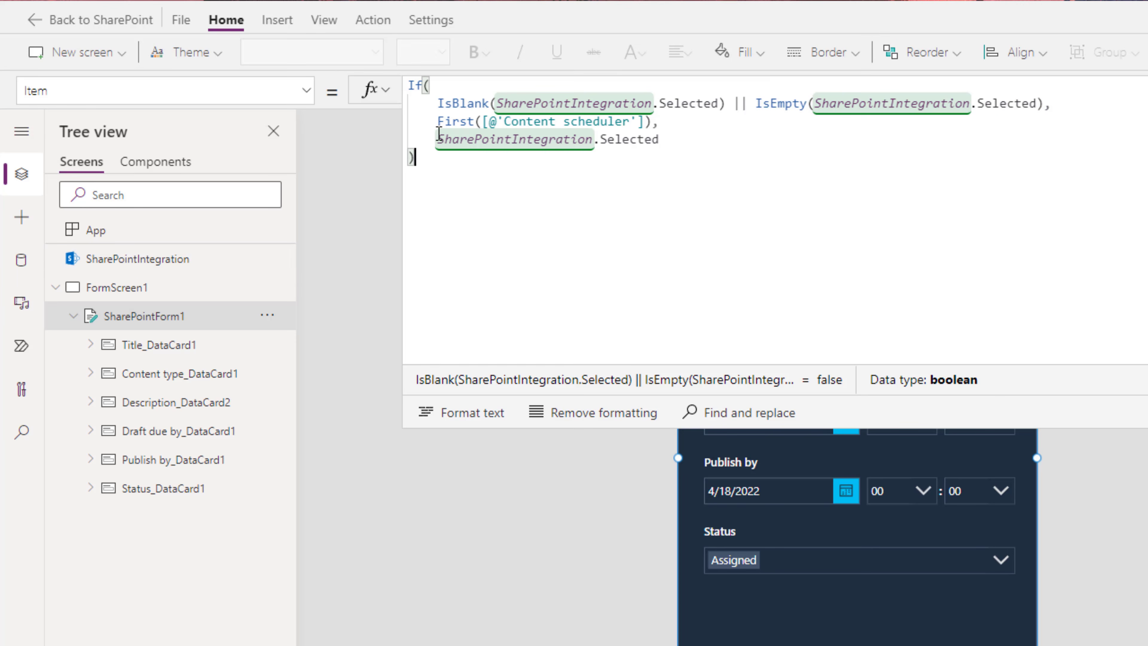
drag(437, 121, 651, 121)
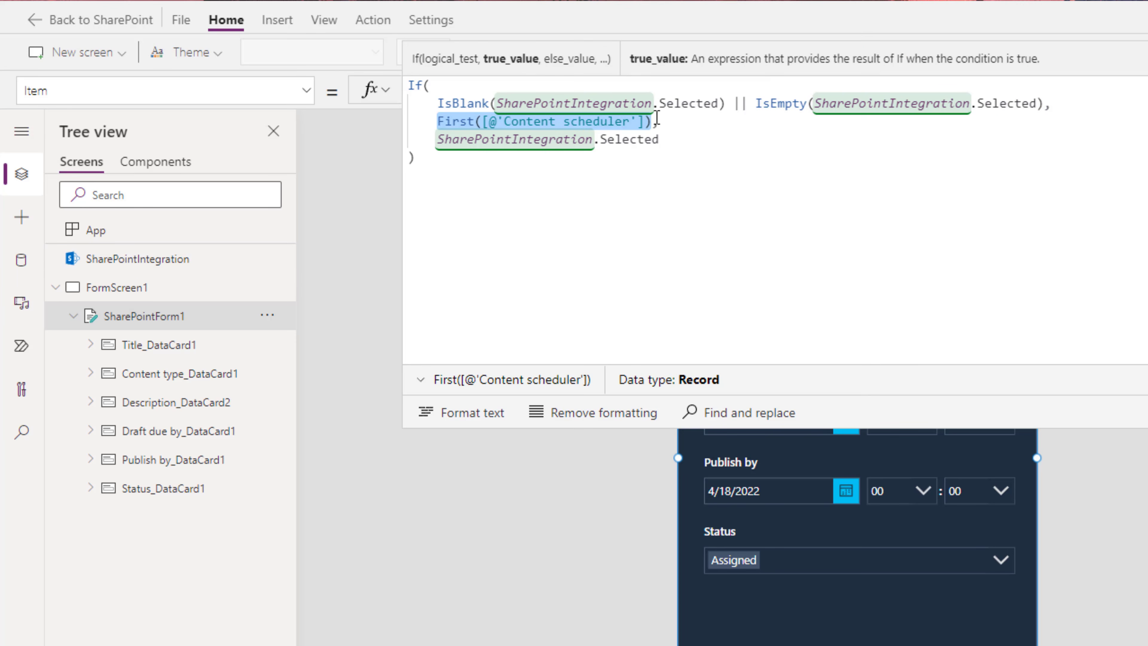
triple_click(662, 139)
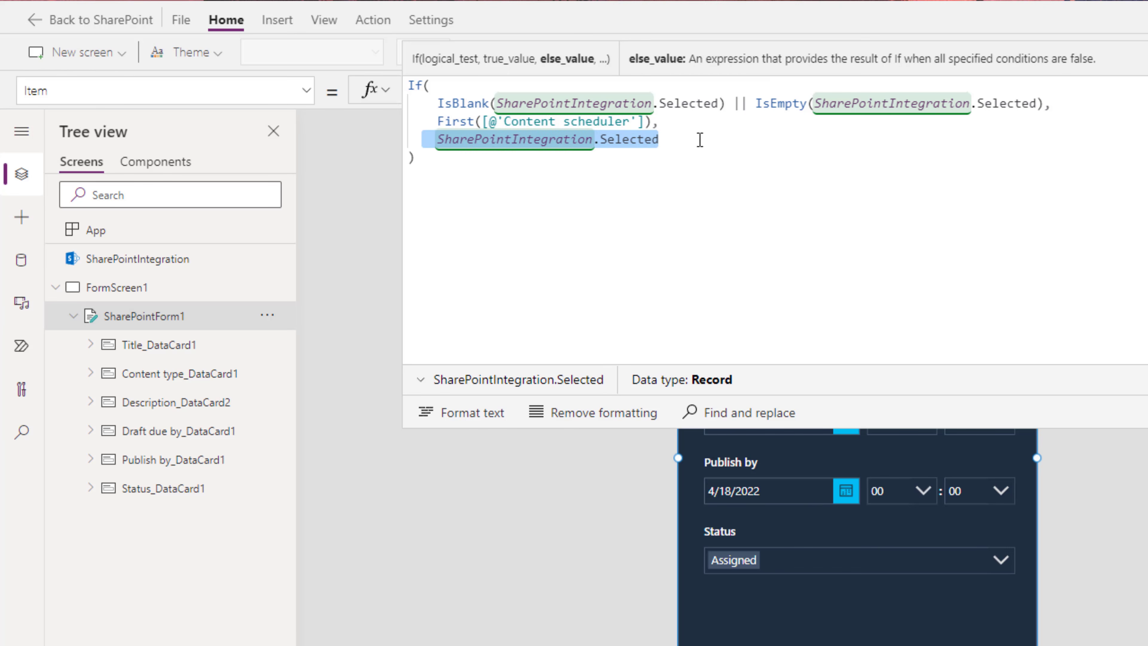
click(654, 154)
drag(437, 139, 731, 143)
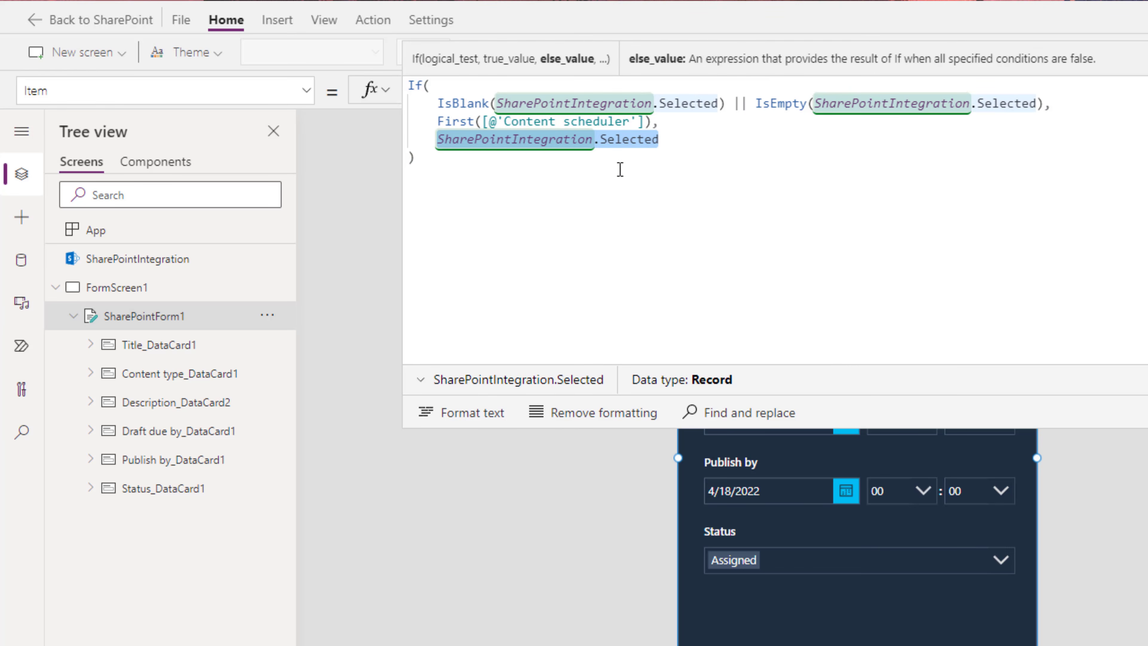
- Replace the arguments of the If in SharePointForm1's Item formula with the condition IsBlank(Param("ID"))
drag(423, 121, 653, 122)
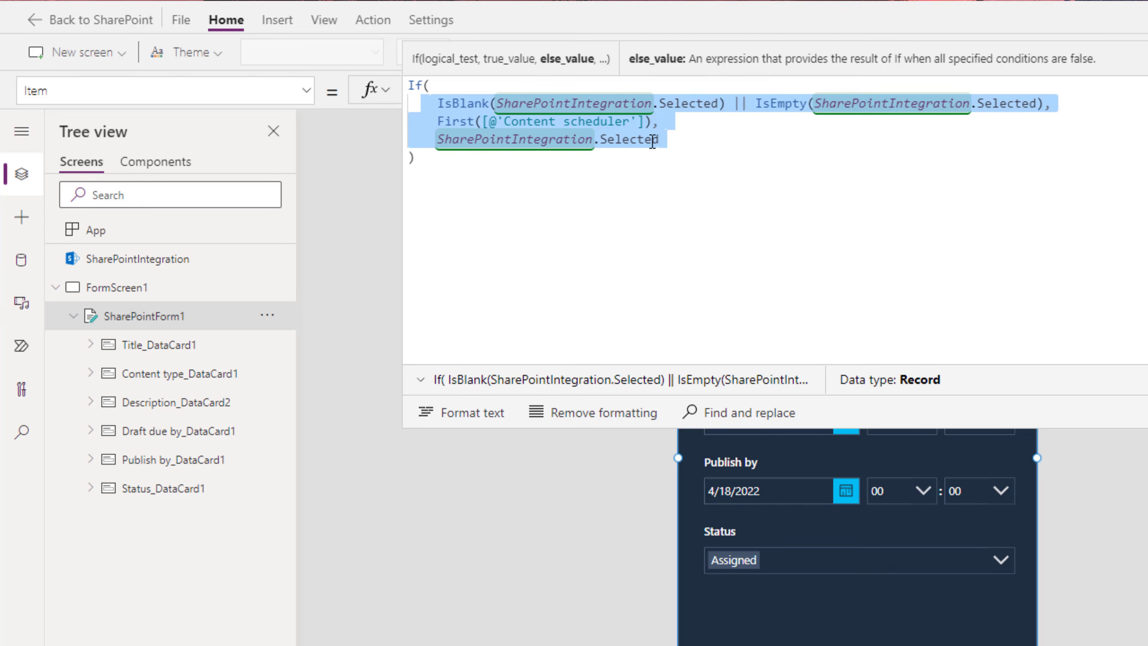
key(BackSpace)
text(IsBlank()
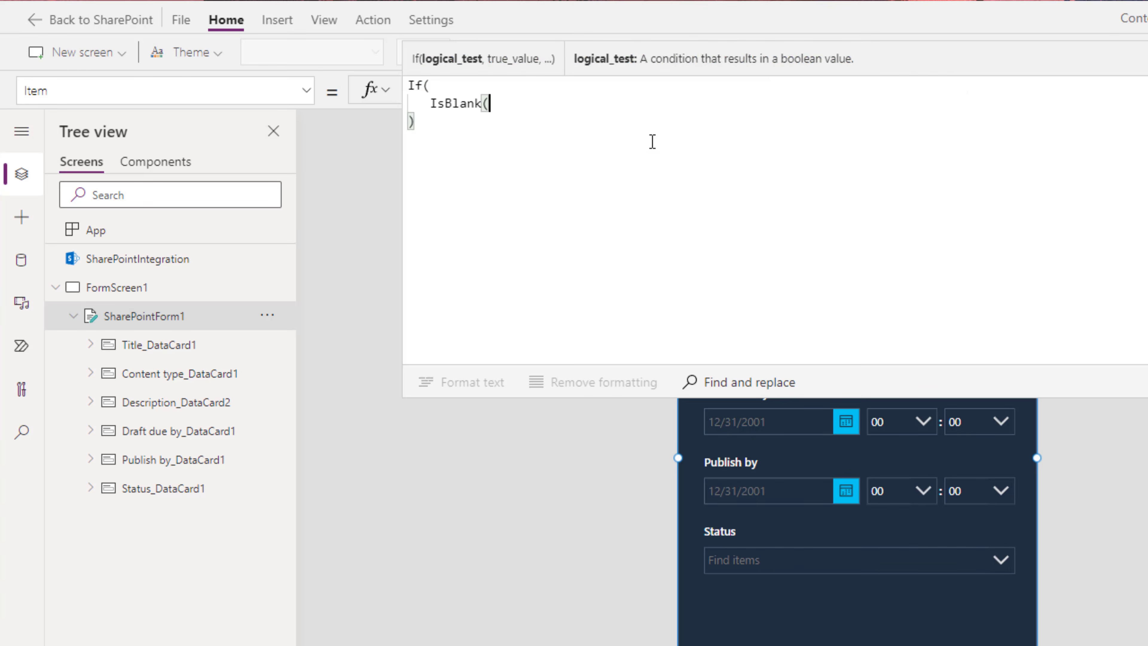
text(Param)
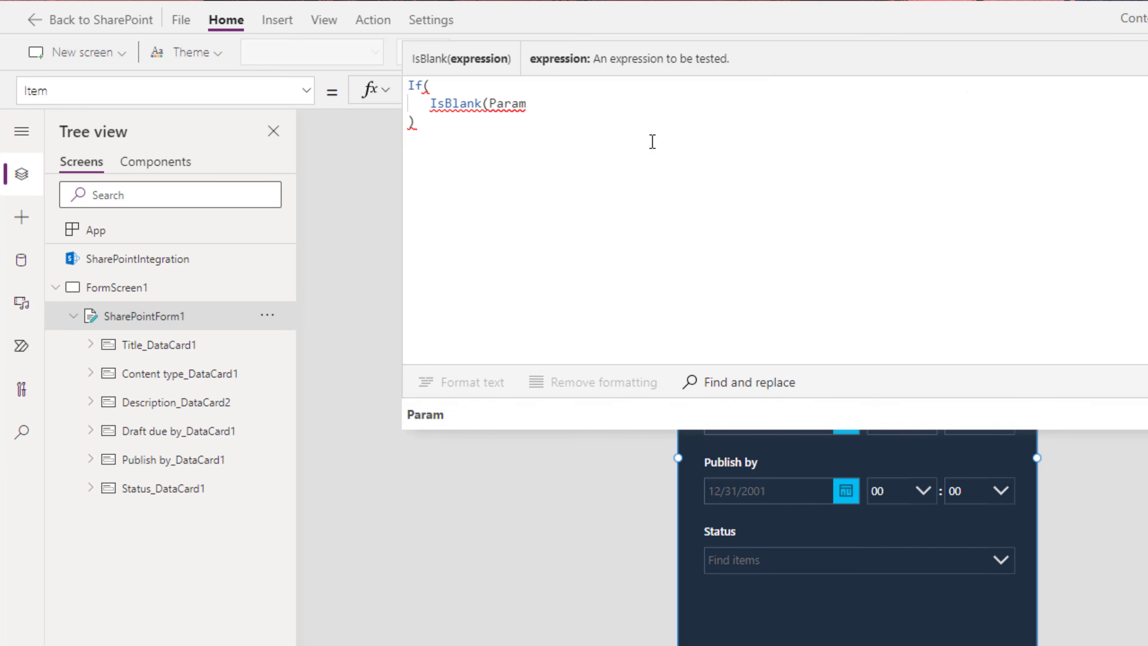
text((")
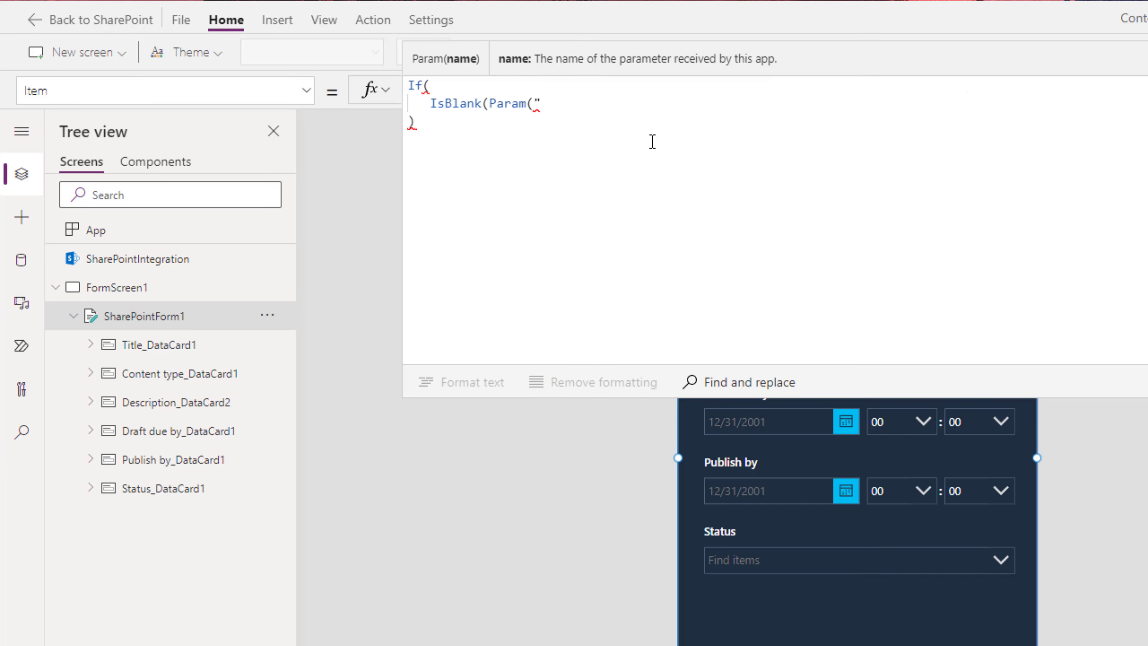
text(ID")
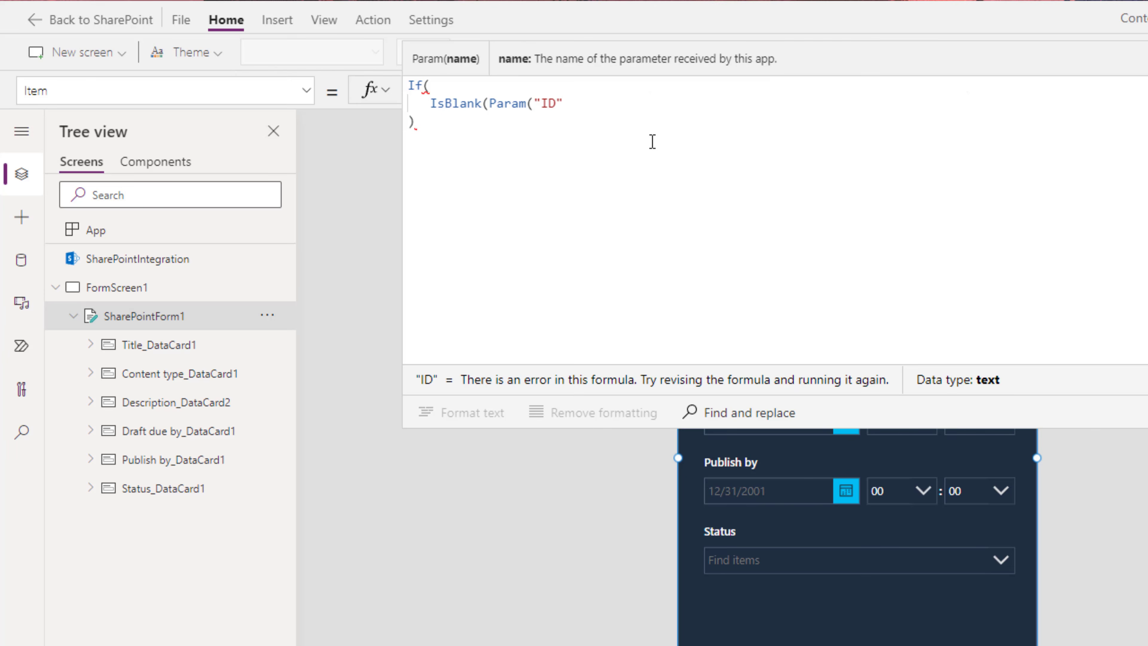
text()),)
key(Return)
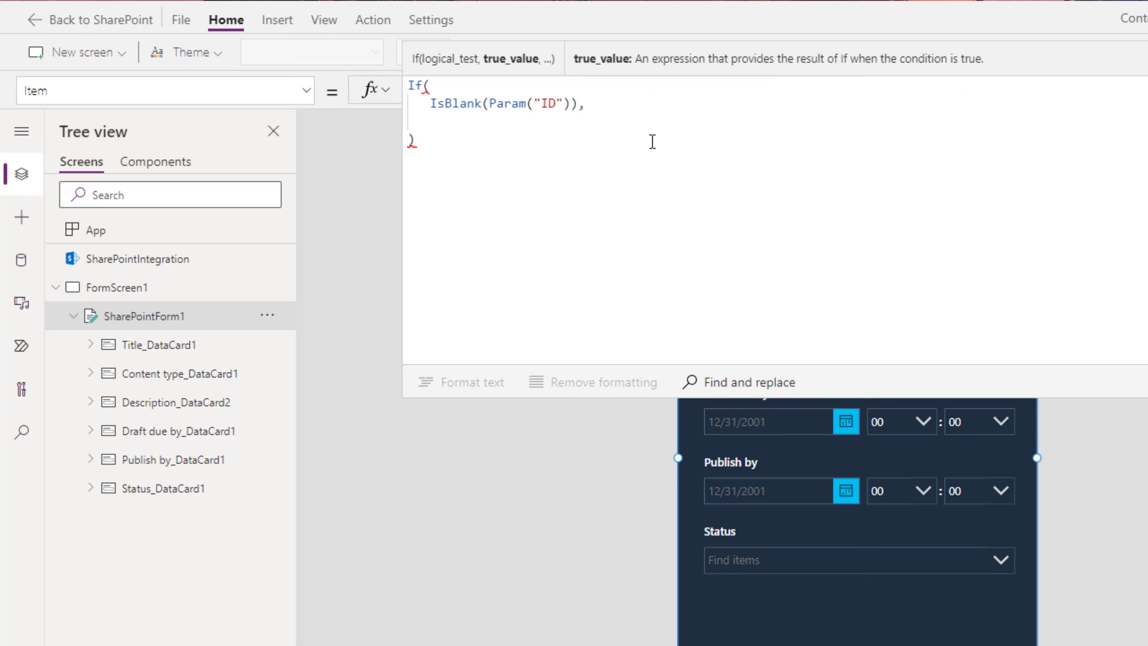
- Add SharePointIntegration.Selected as the true result of the If in SharePointForm1's Item formula
text(Sha)
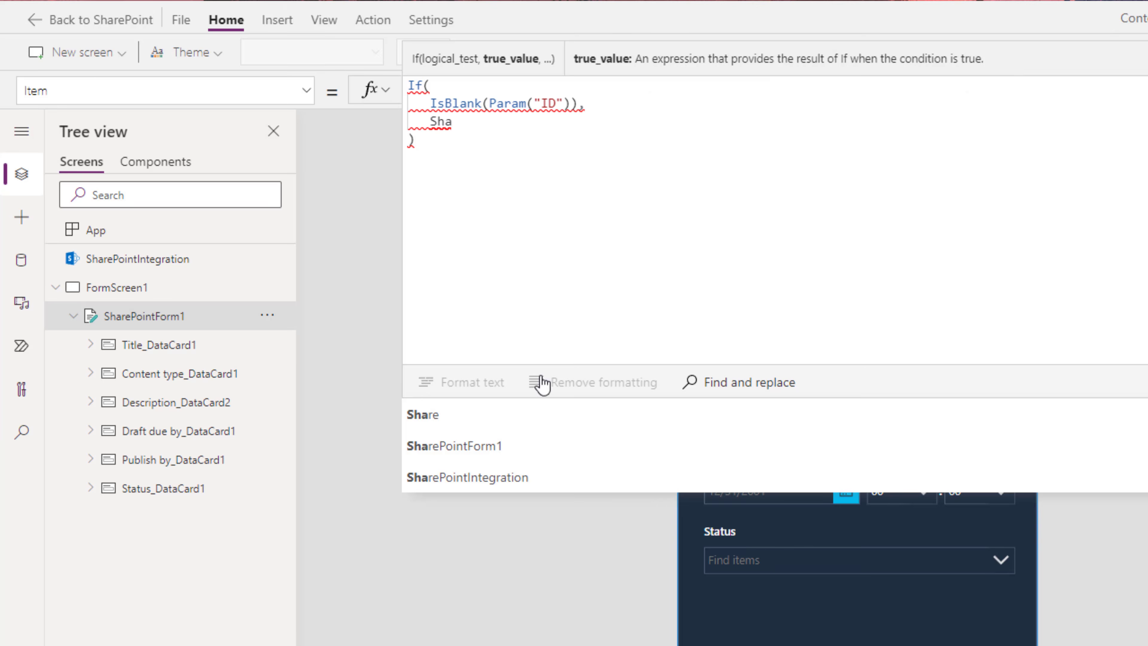
click(500, 476)
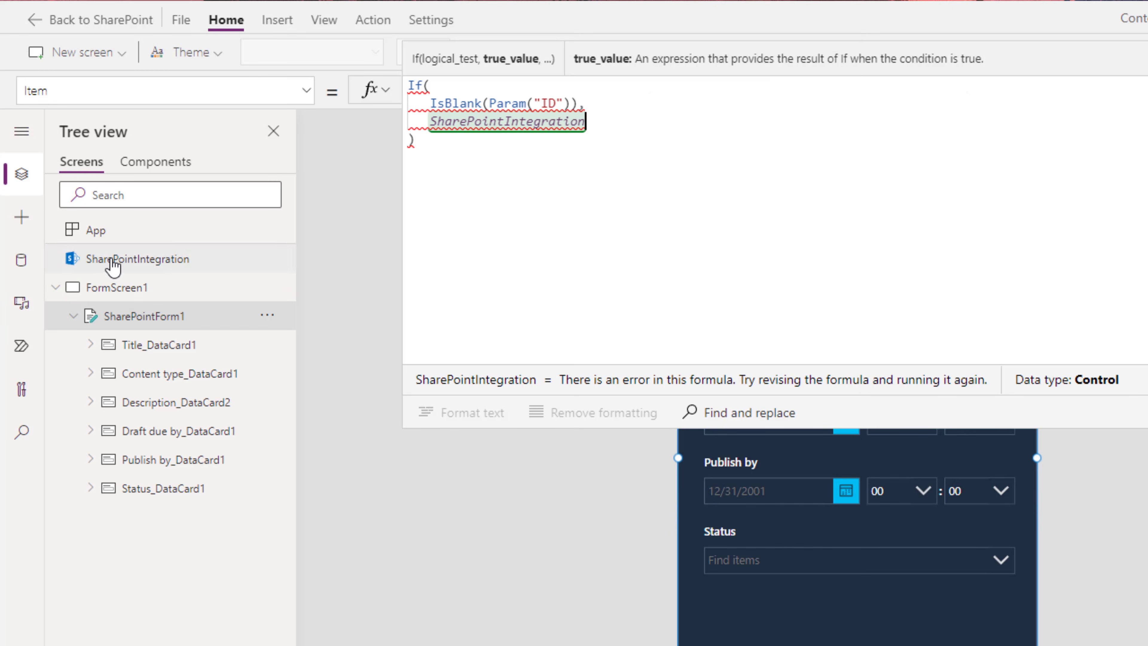
text(.sel)
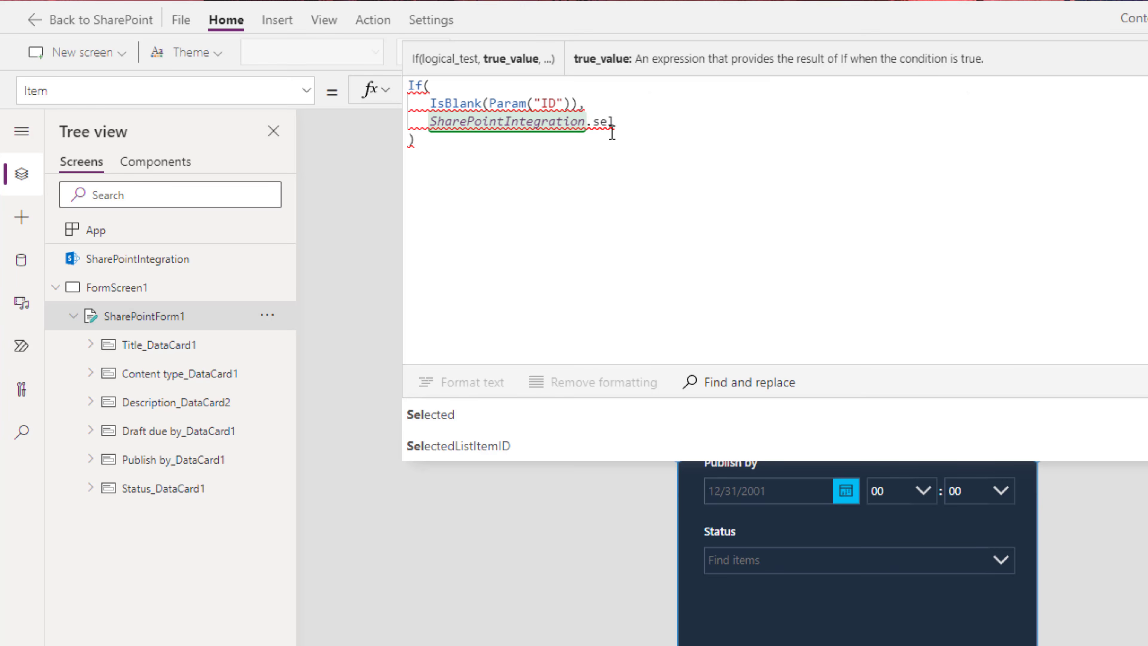
click(512, 408)
text(,)
key(Return)
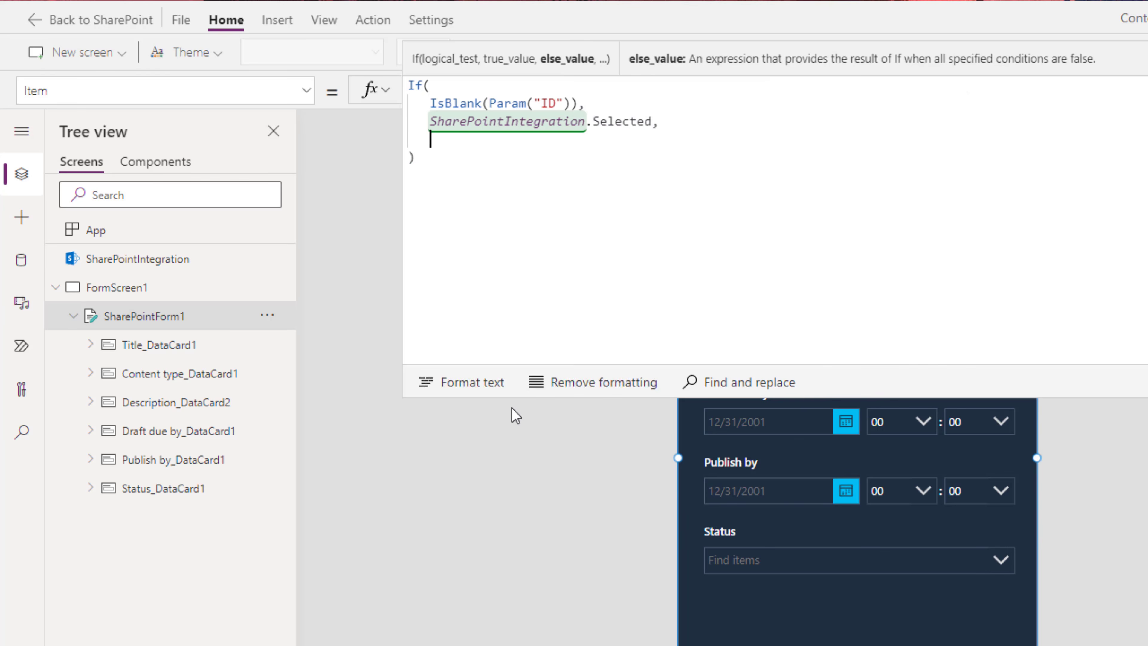
- Add LookUp('Content scheduler', ID = Param("ID")) as the else result of the Item formula's If
text(Lookup)
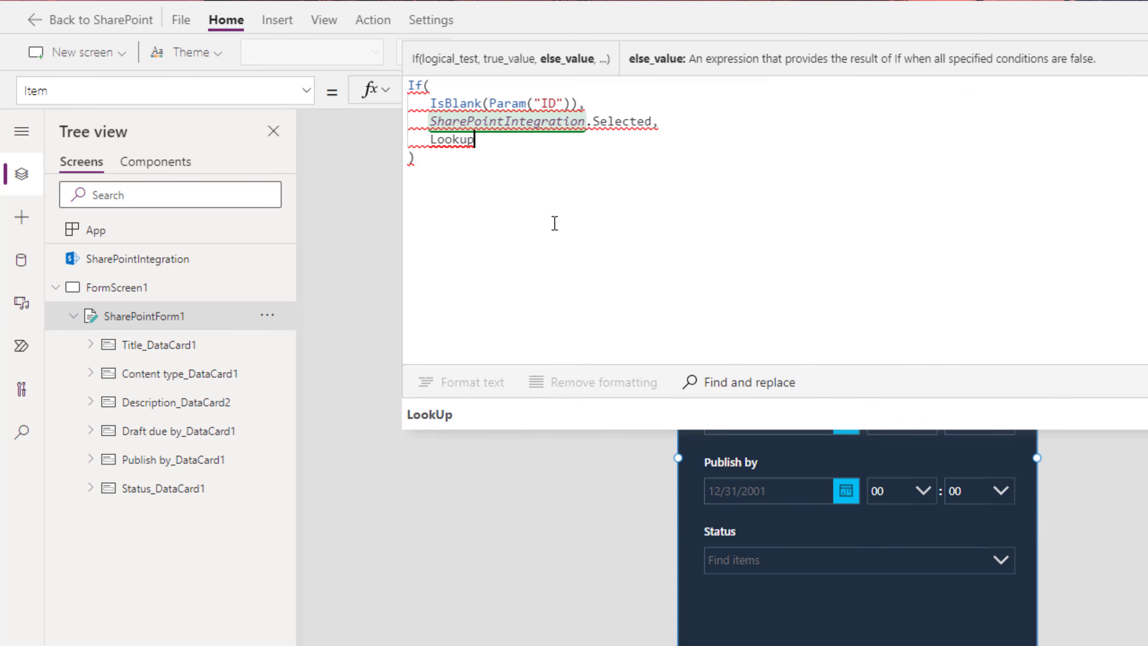
key(Tab)
key(Down)
key(Tab)
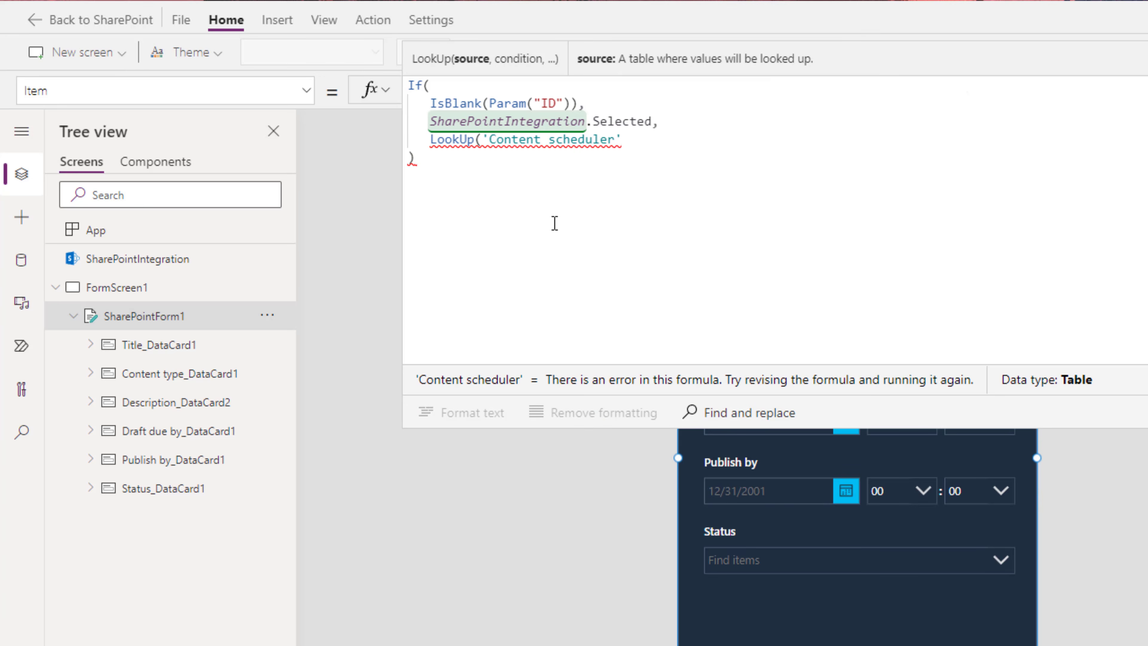
text(,)
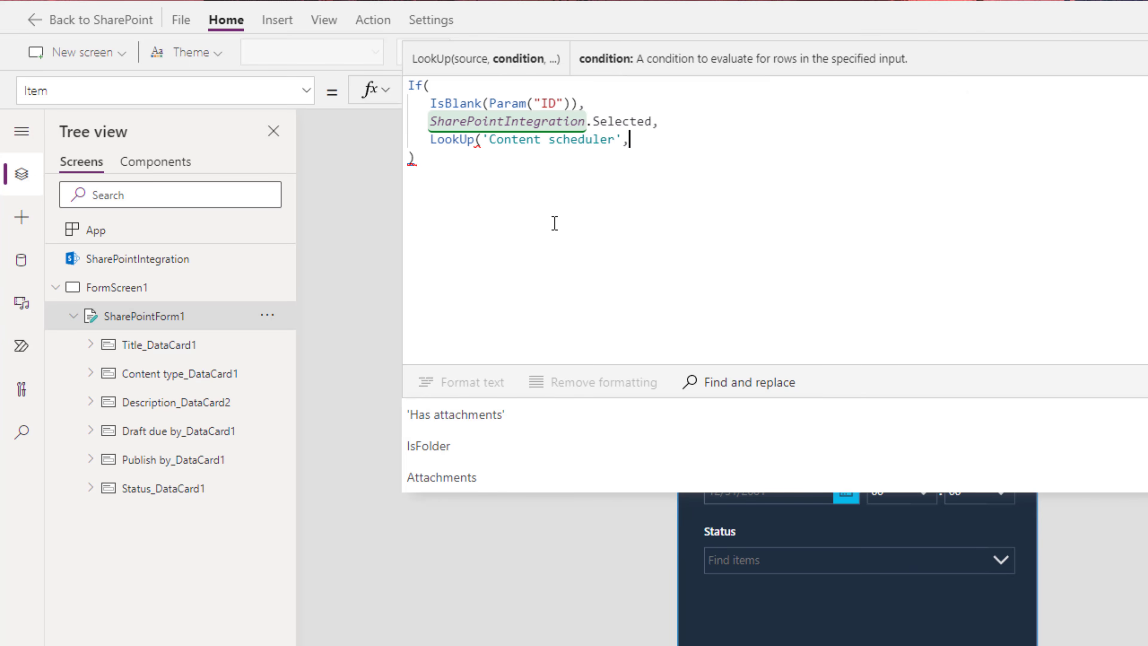
text(ID =)
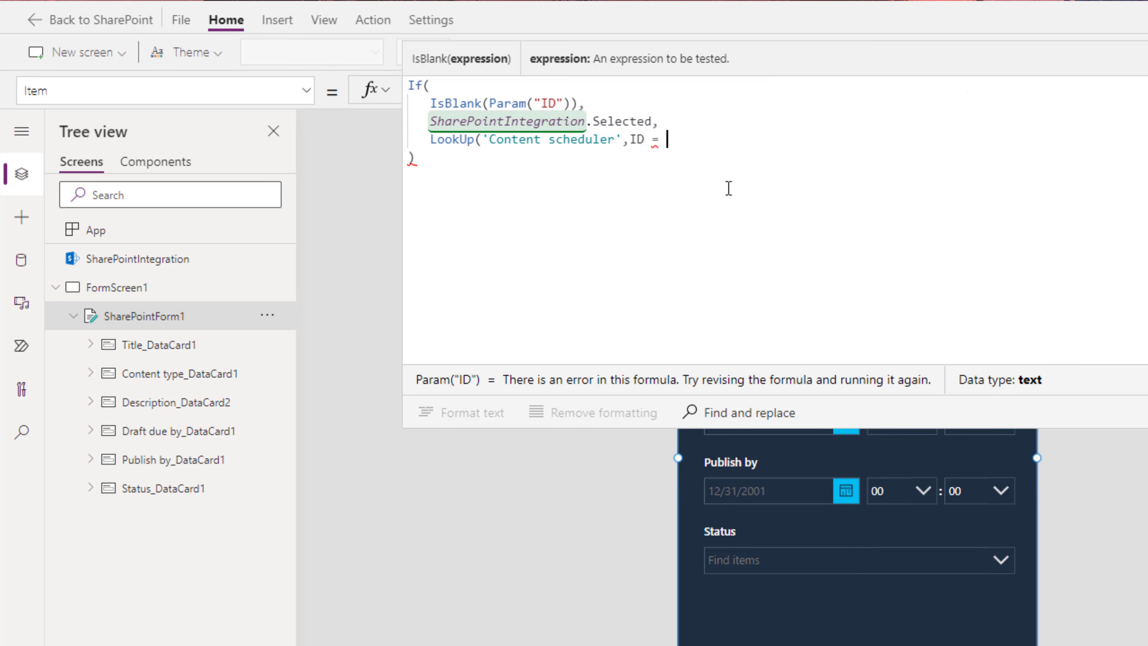
text(Param("ID"))
text())
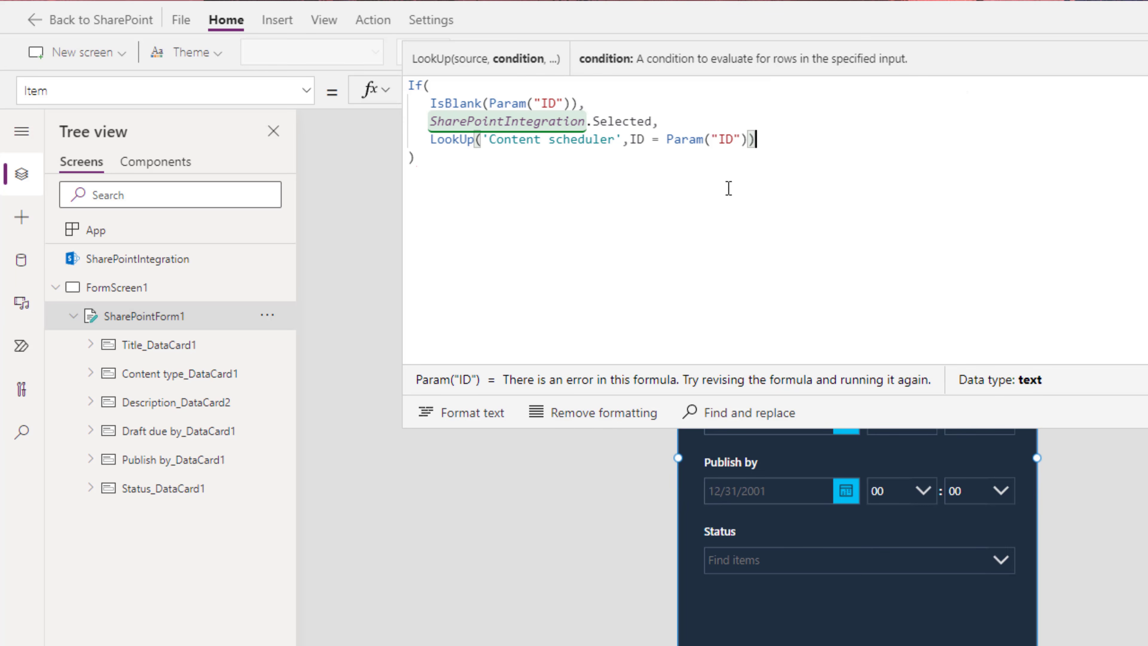
- Wrap the LookUp condition's Param("ID") in Value() and format the formula text
drag(667, 140, 749, 139)
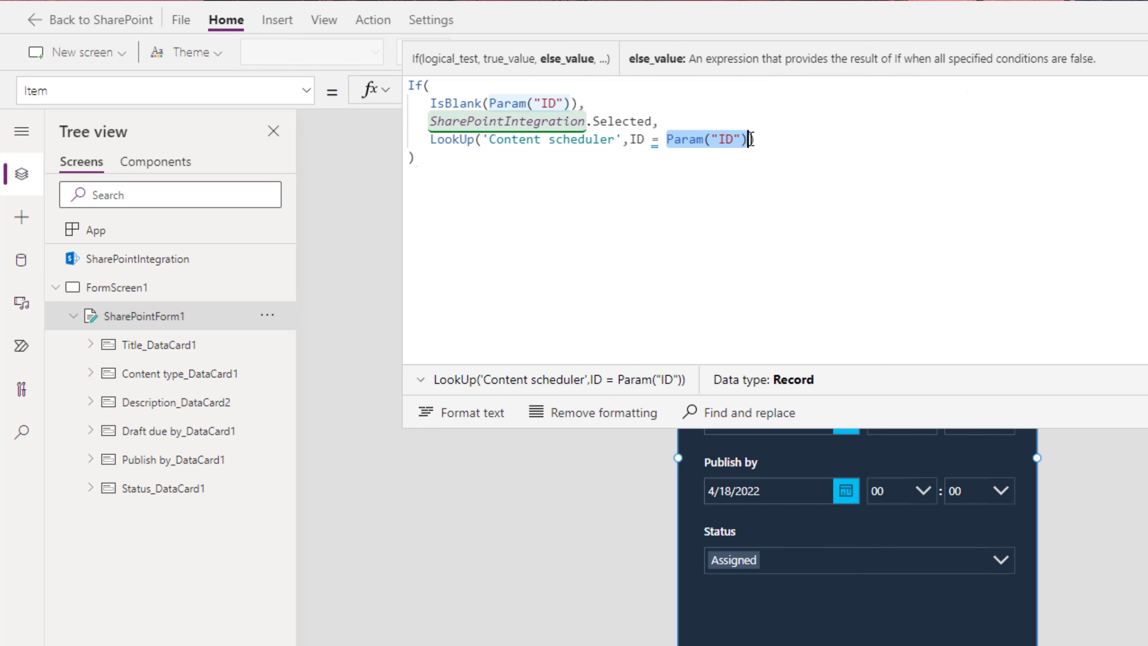
click(639, 140)
click(666, 141)
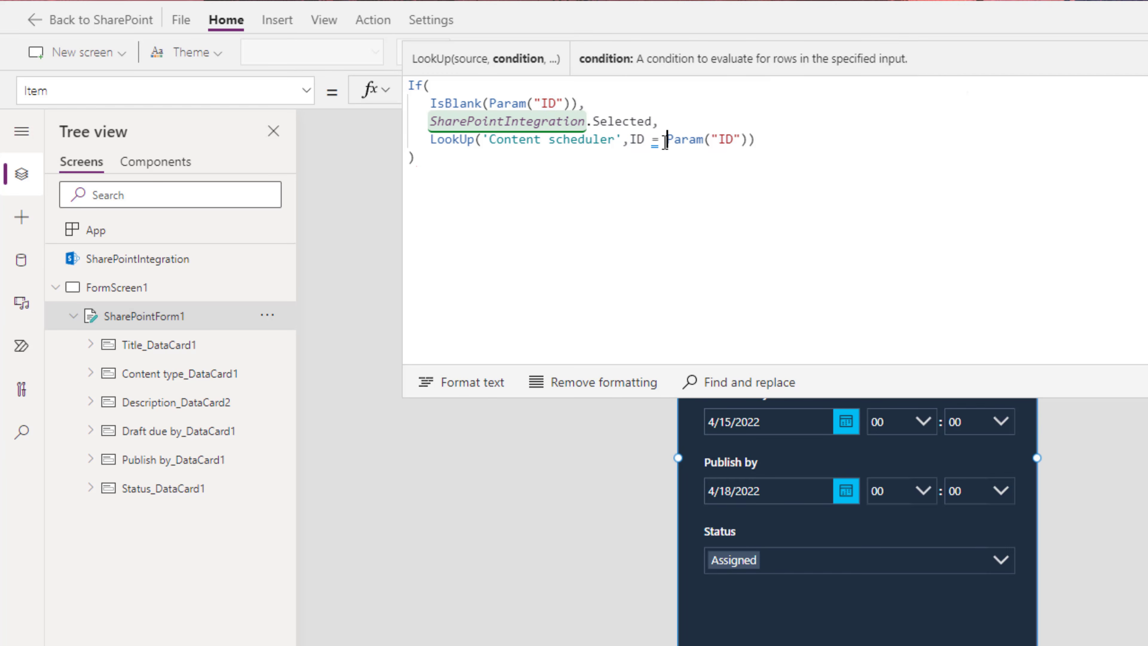
text(Value()
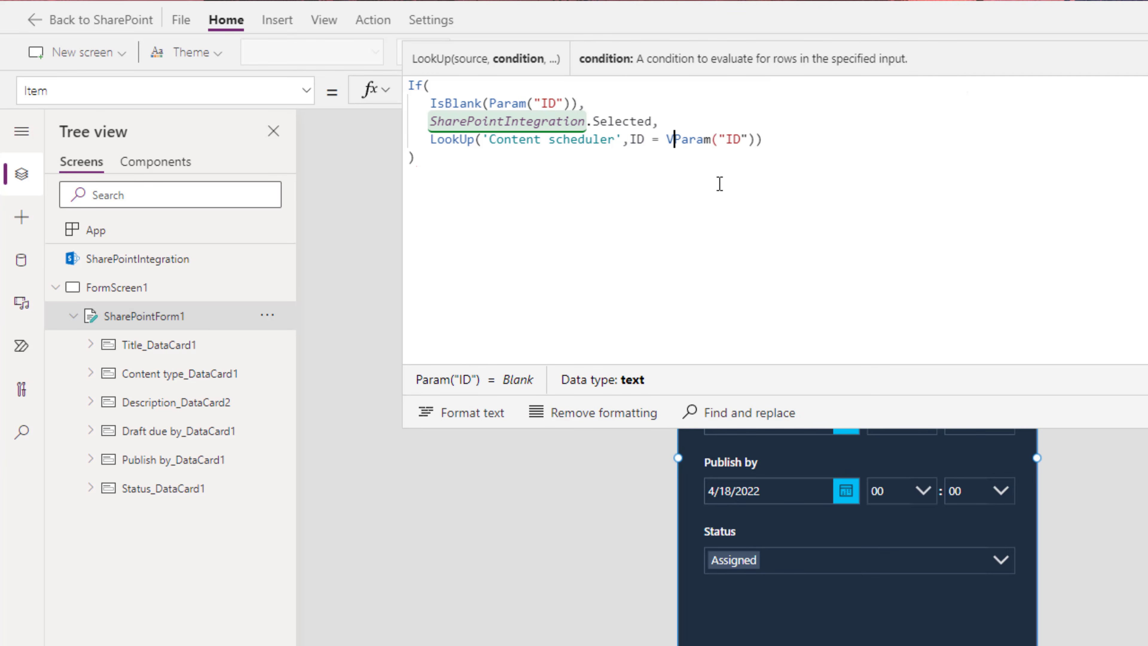
click(794, 136)
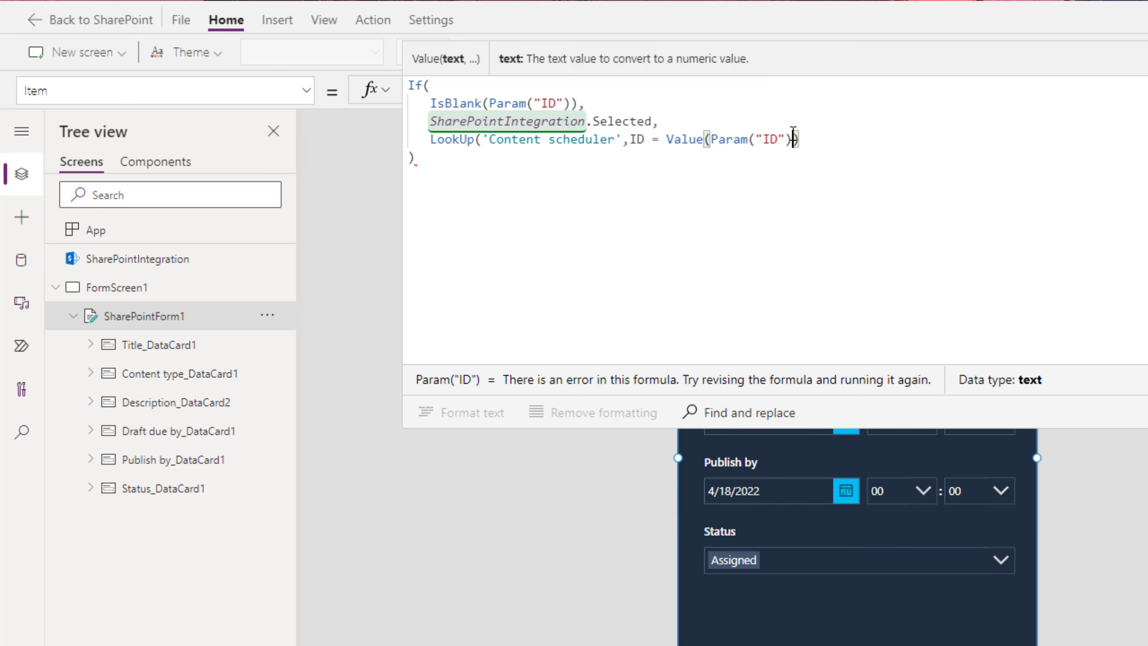
text())
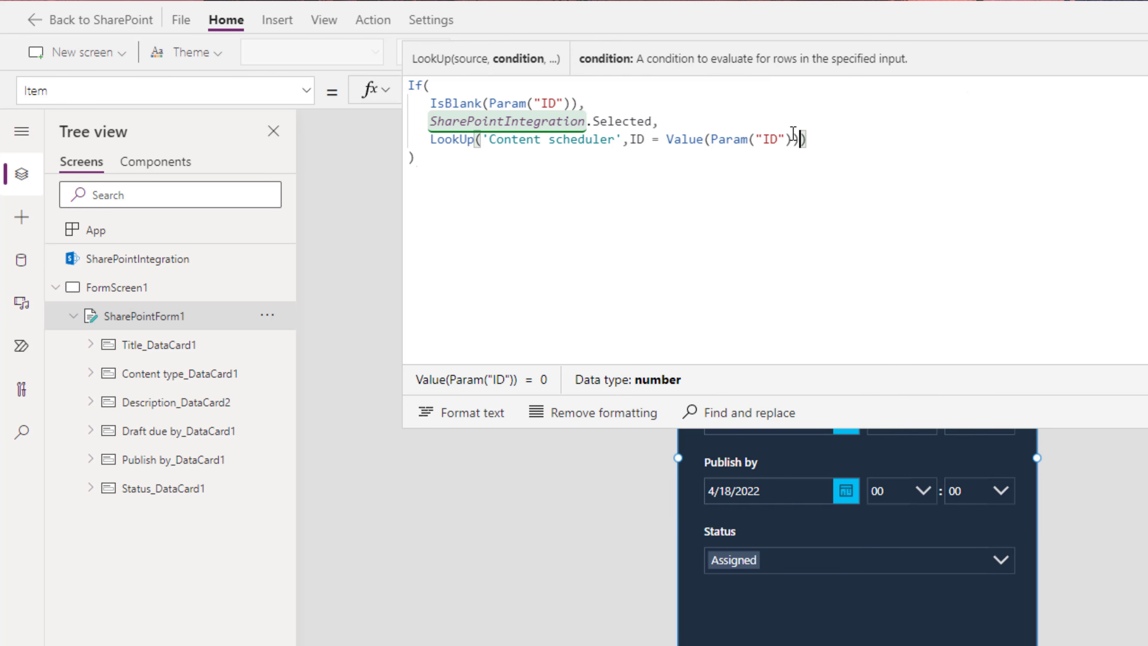
click(447, 413)
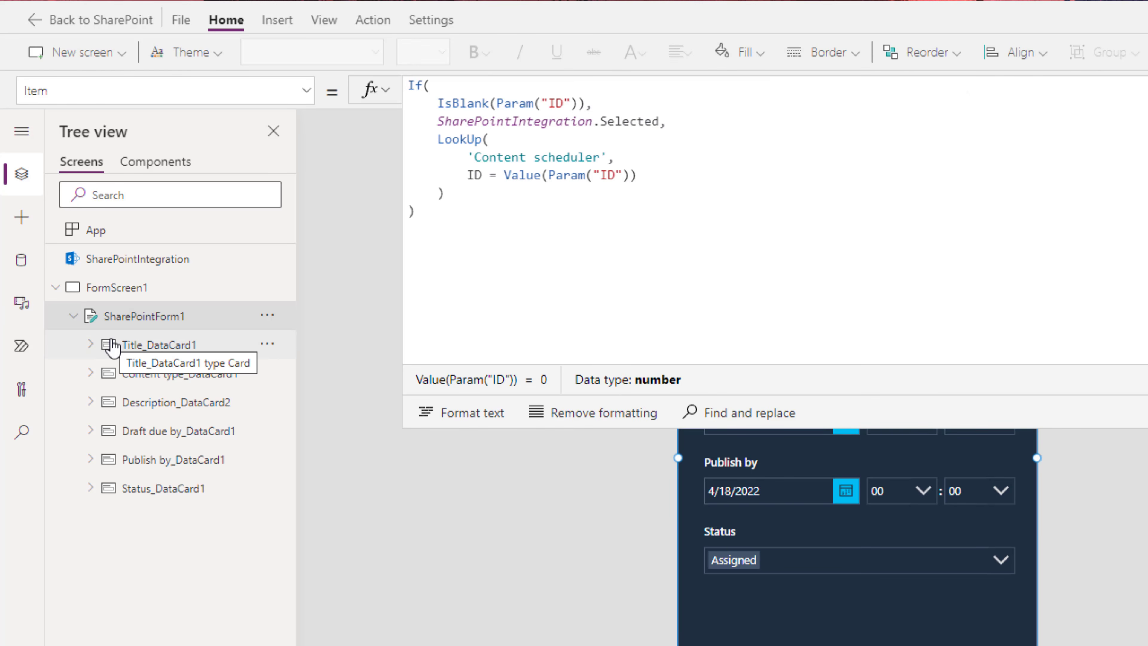
- Save the customized form and publish it to SharePoint
click(181, 20)
click(203, 294)
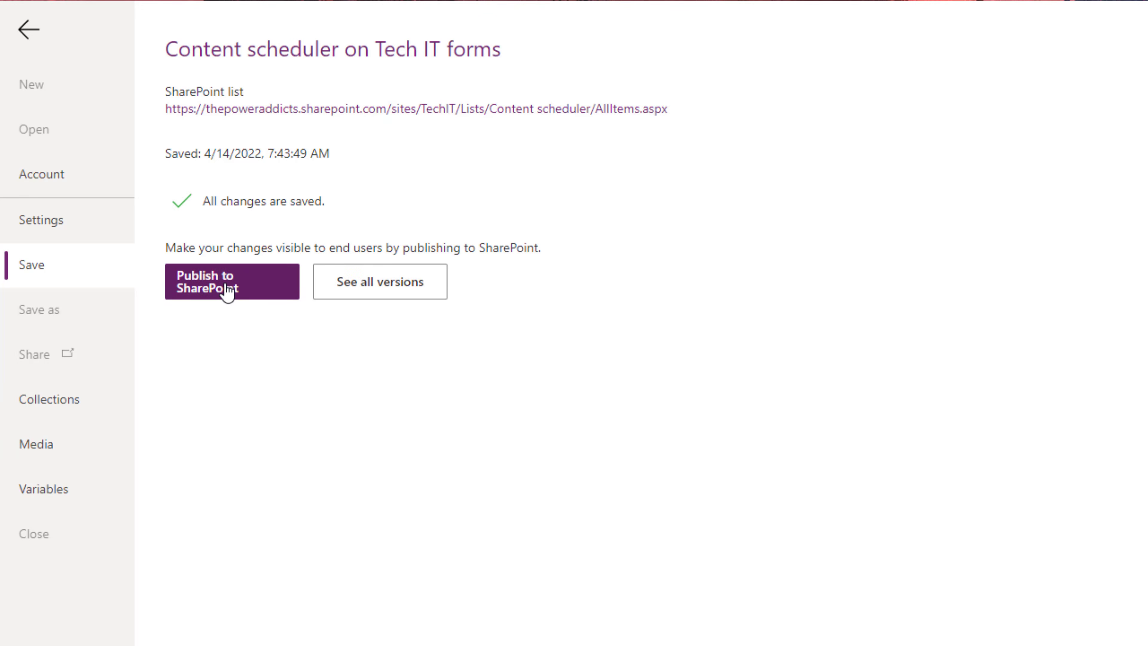
click(226, 292)
click(989, 480)
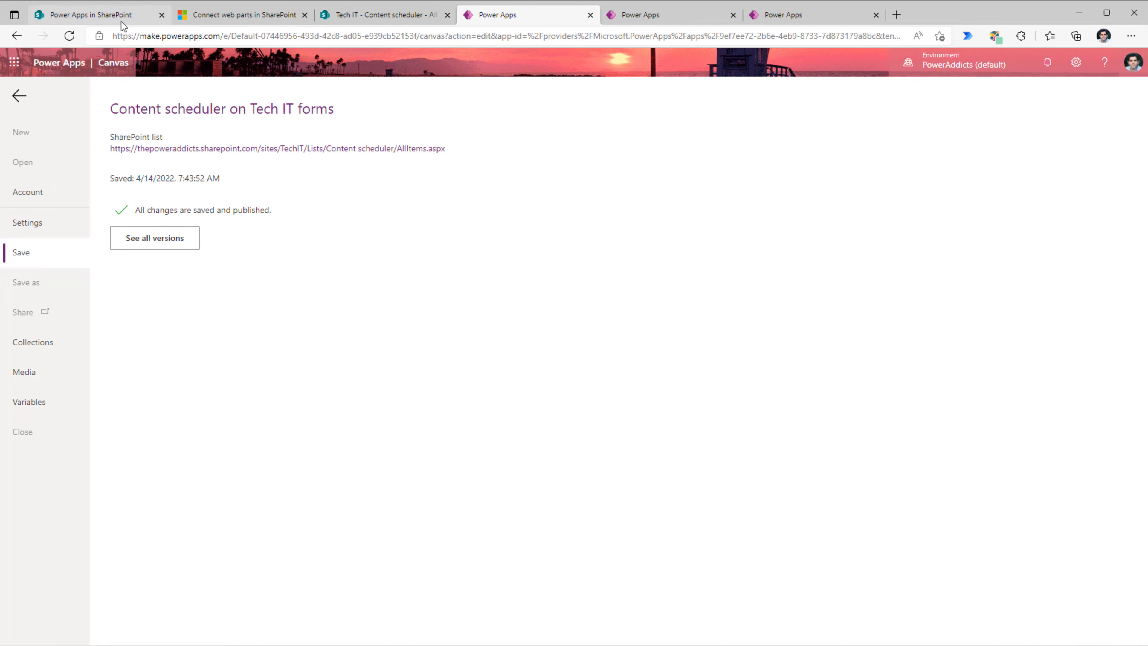
click(120, 18)
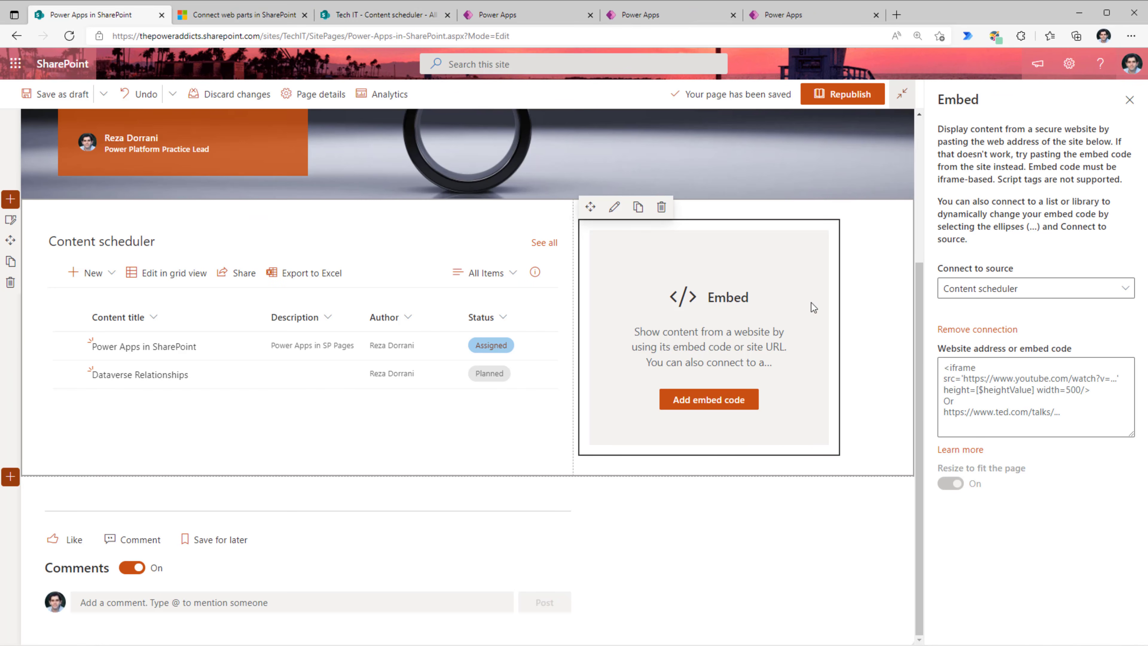
click(962, 371)
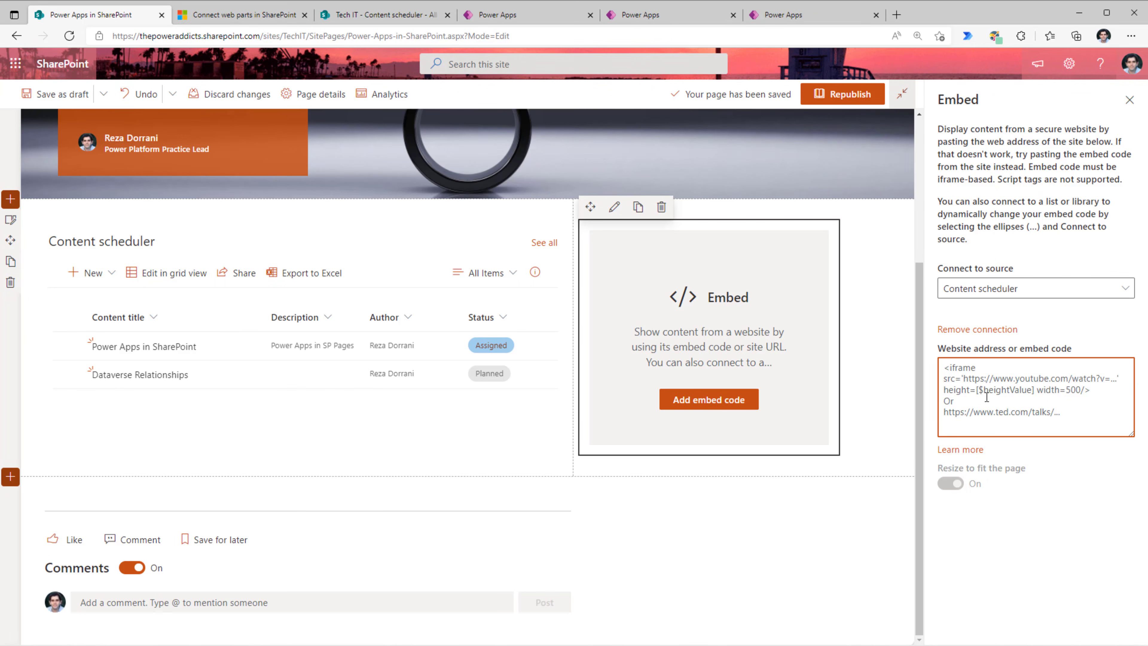
text(<iframe src)
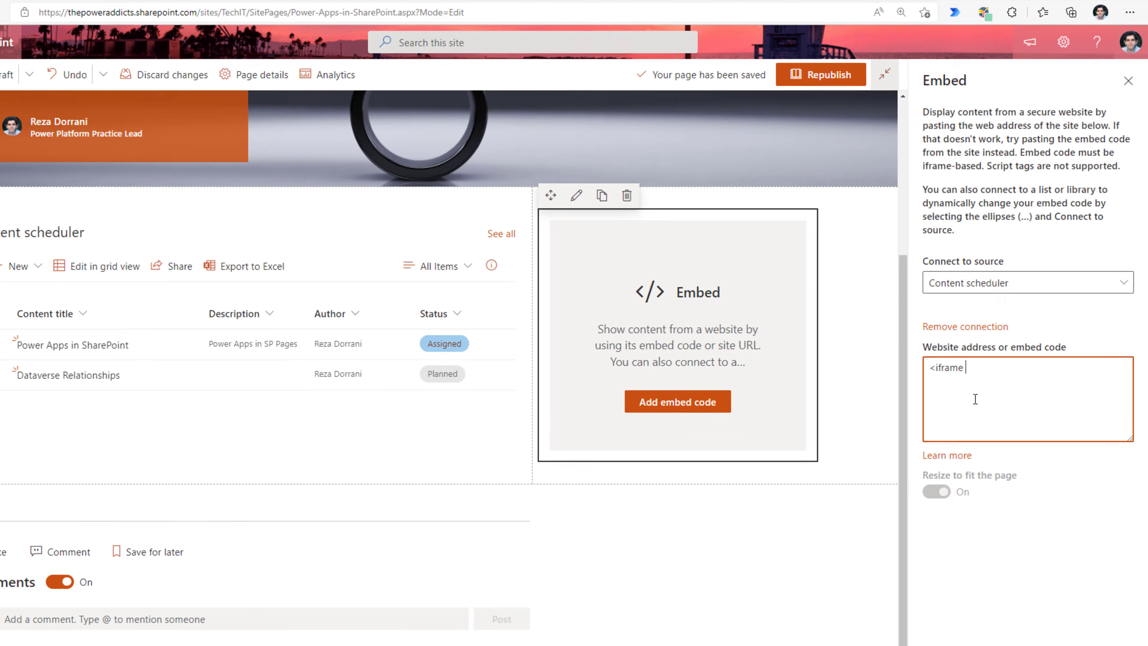
text(=)
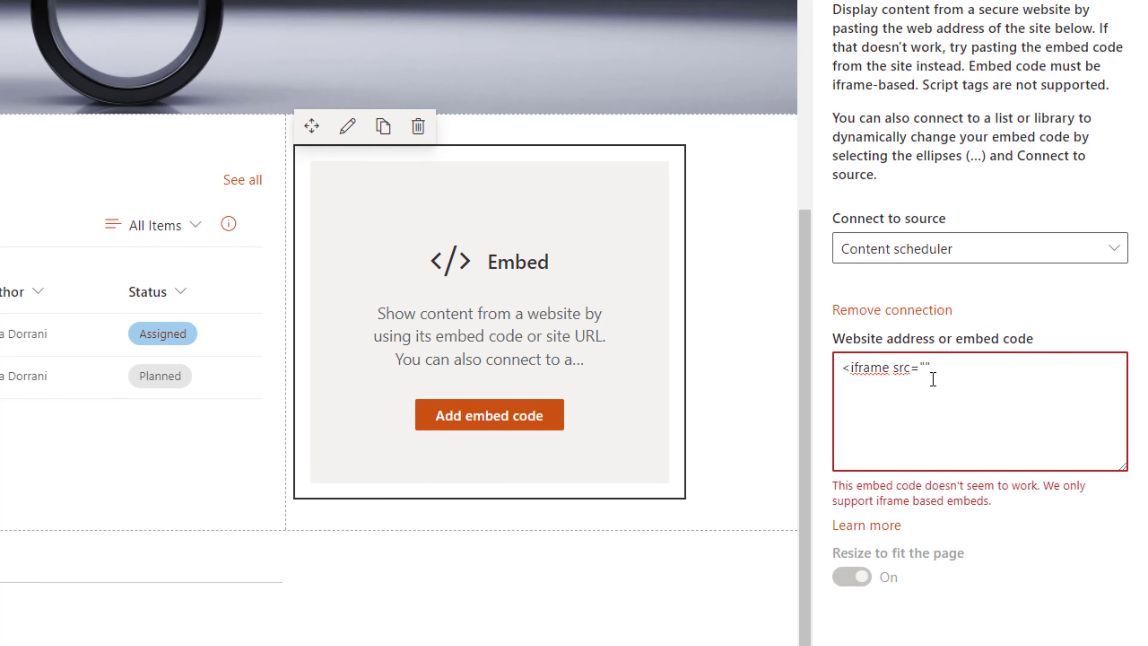
key(Left)
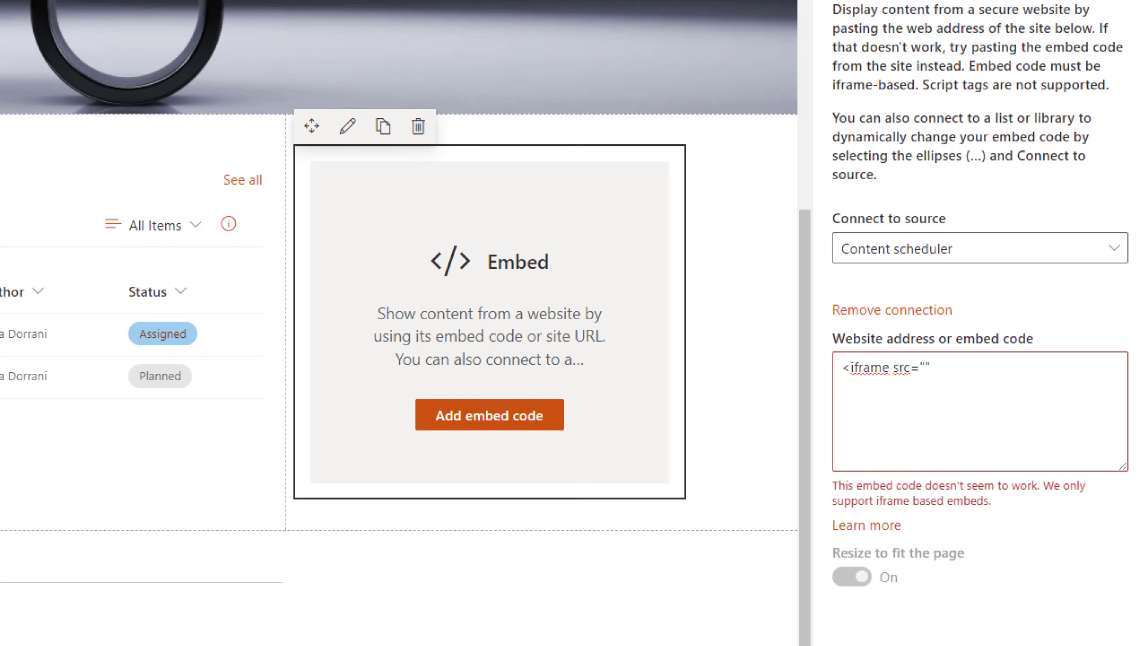
text(https://apps.powerapps.com/play)
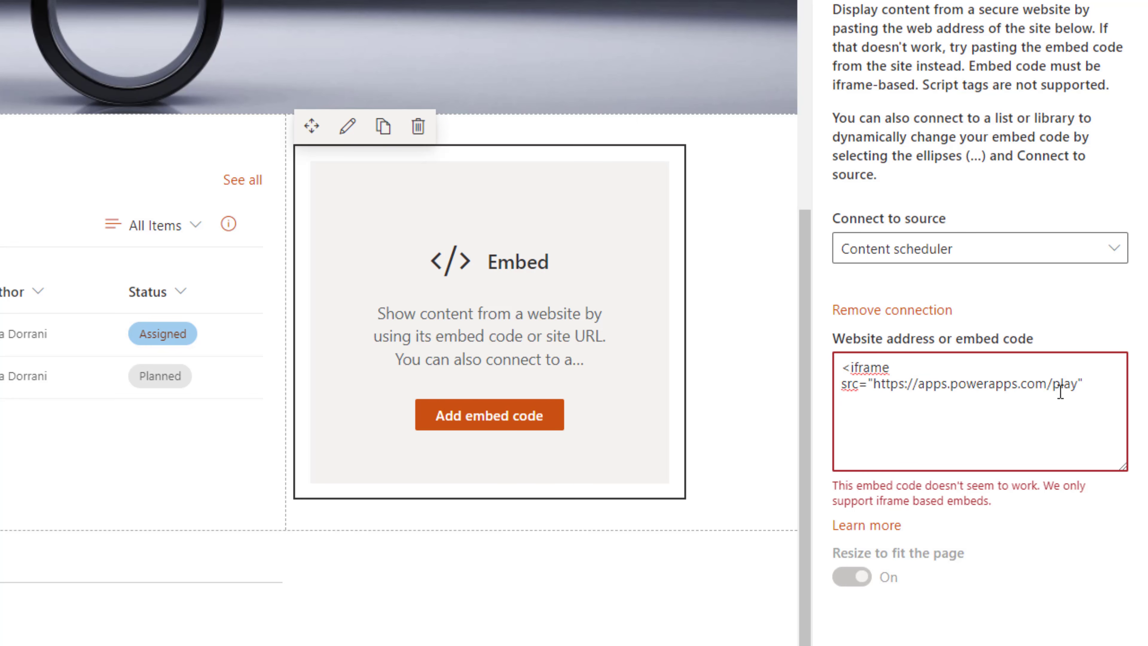
text(/)
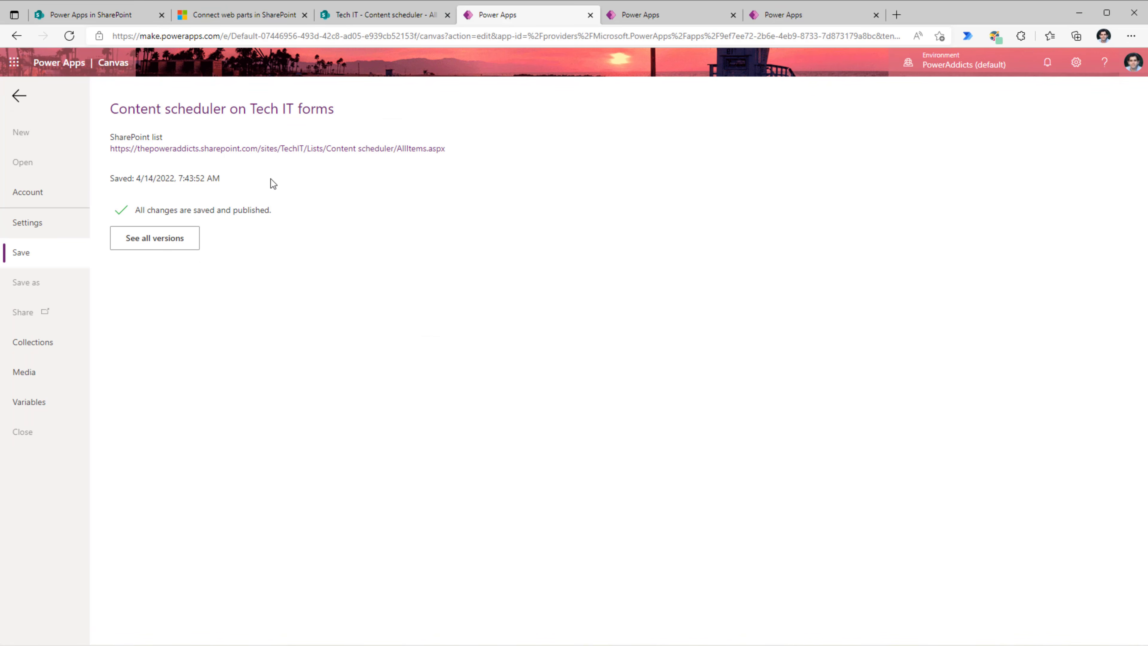
- Copy the App ID from the Content scheduler form's app details and append it to the play address in the embed code
click(167, 245)
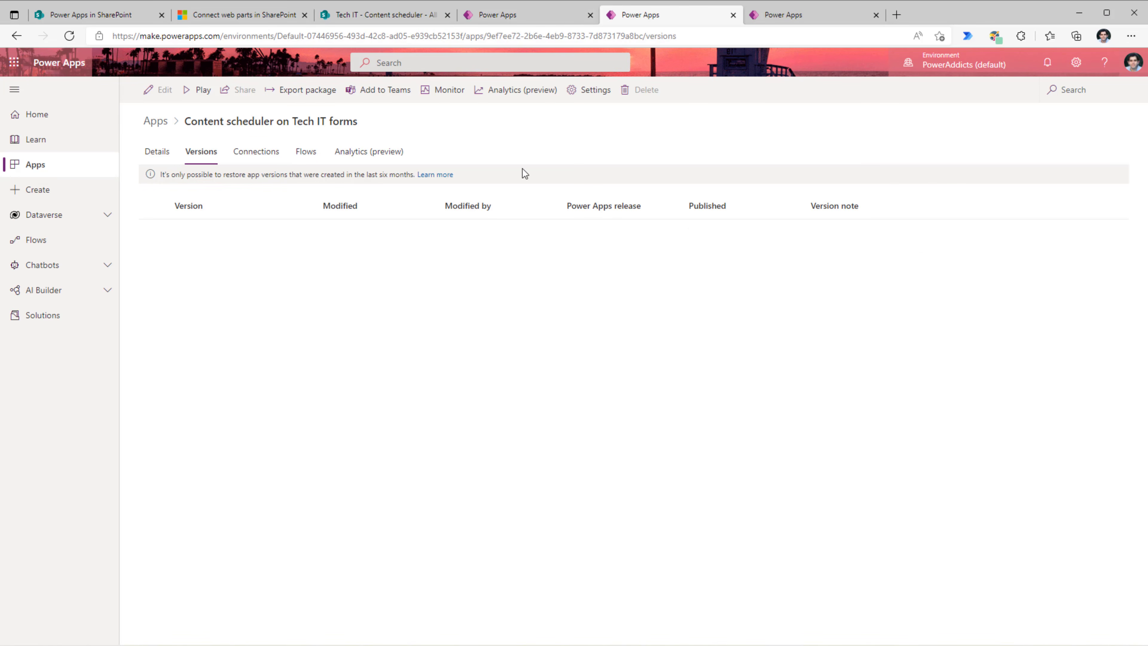
click(157, 151)
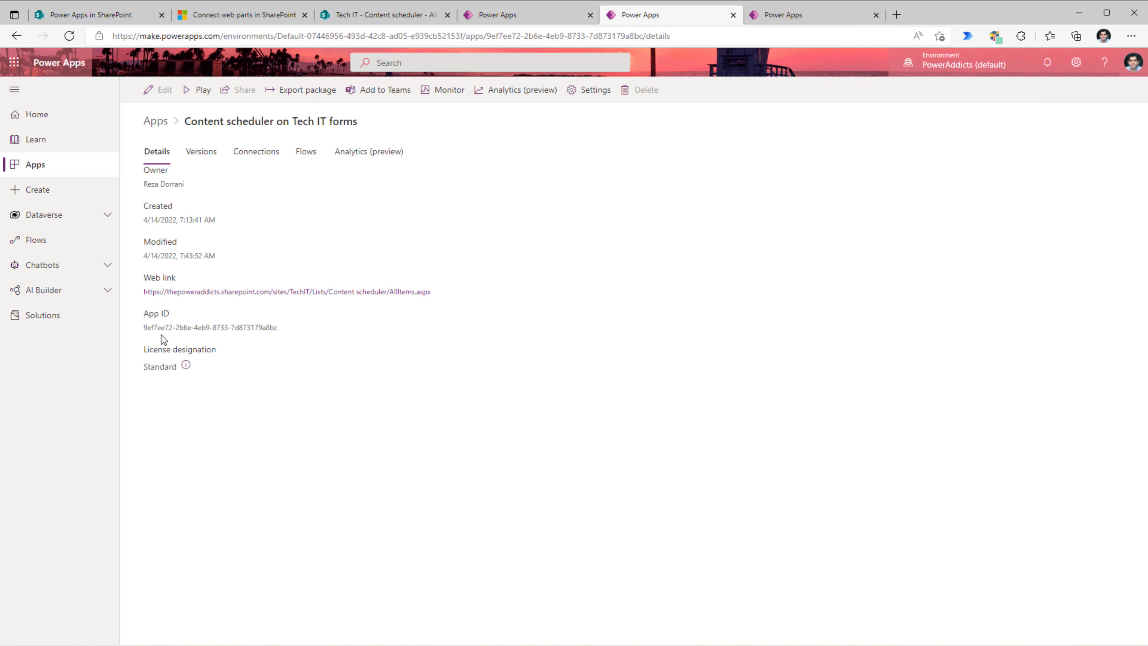
drag(146, 332, 283, 332)
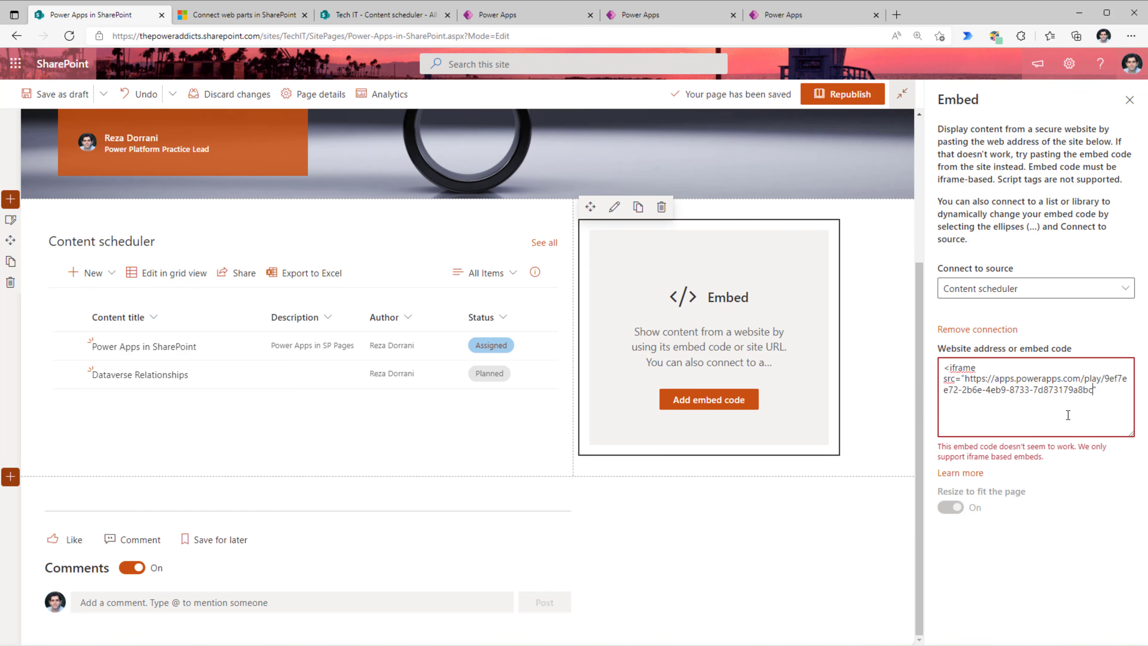
- Append the parameter ?ID=[$ID] to the iframe address, using the list's ID column as its value
text(?ID=)
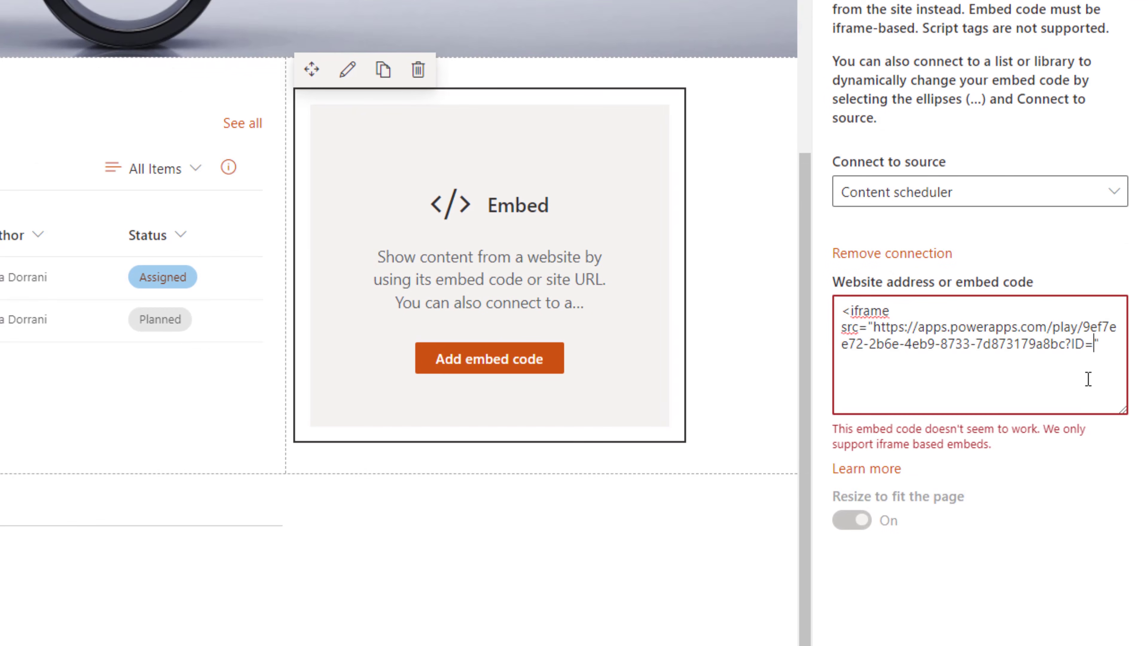
text([])
text($)
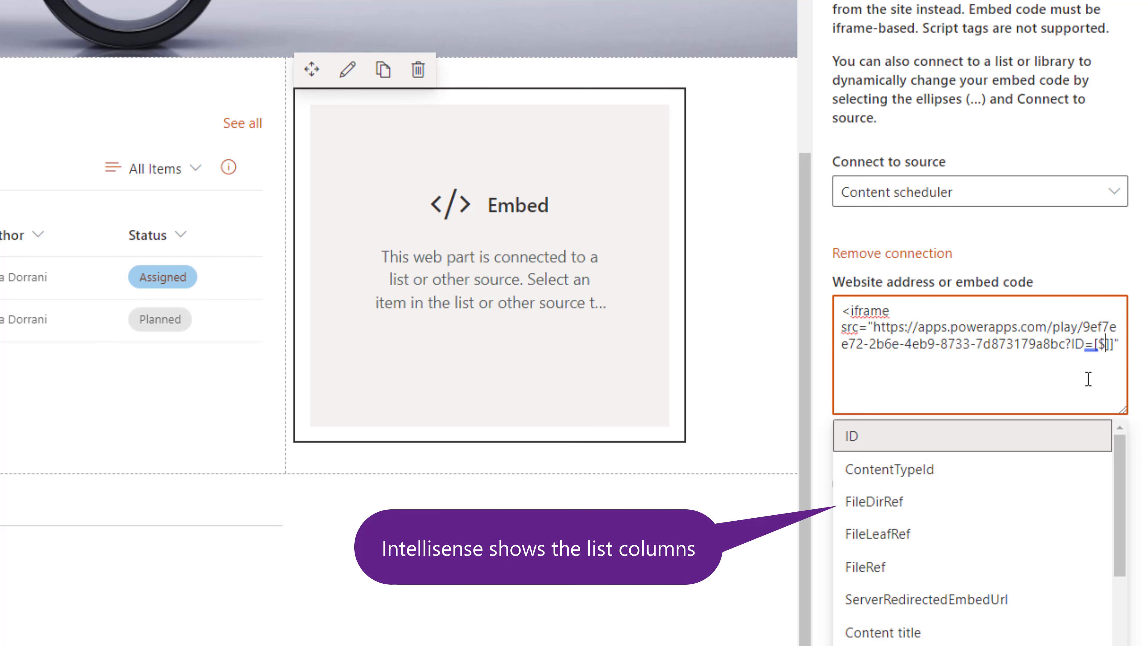
key(Return)
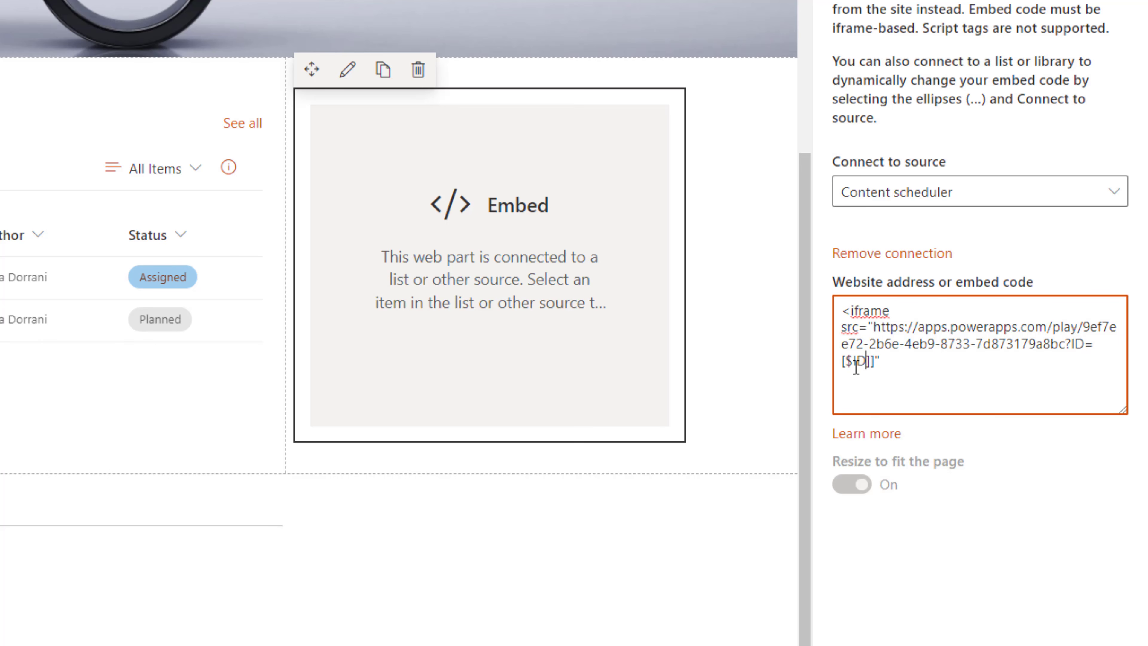
key(Delete)
key(End)
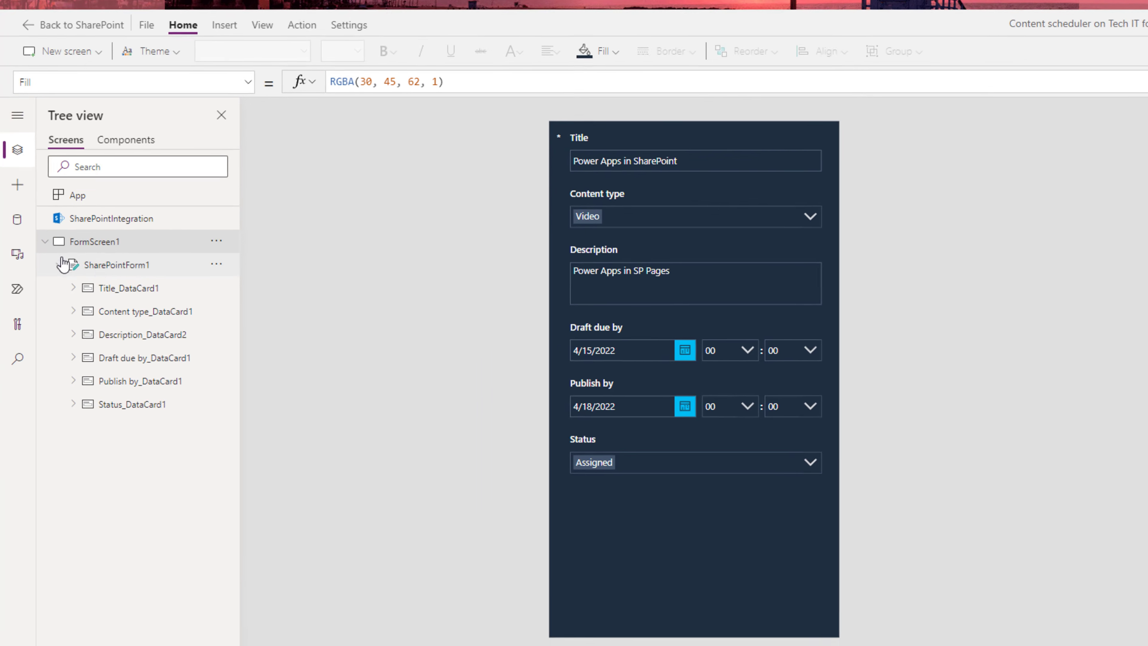
- In Power Apps, check the Width and Height values of FormScreen1
click(48, 82)
text(Width)
key(Tab)
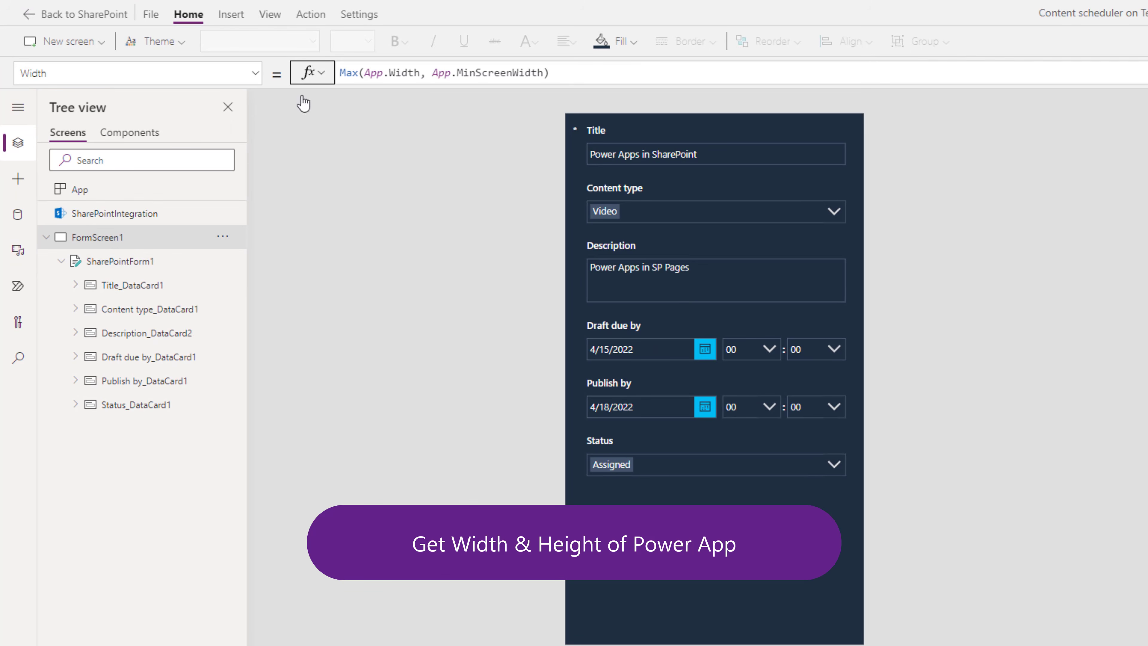
drag(579, 76, 330, 76)
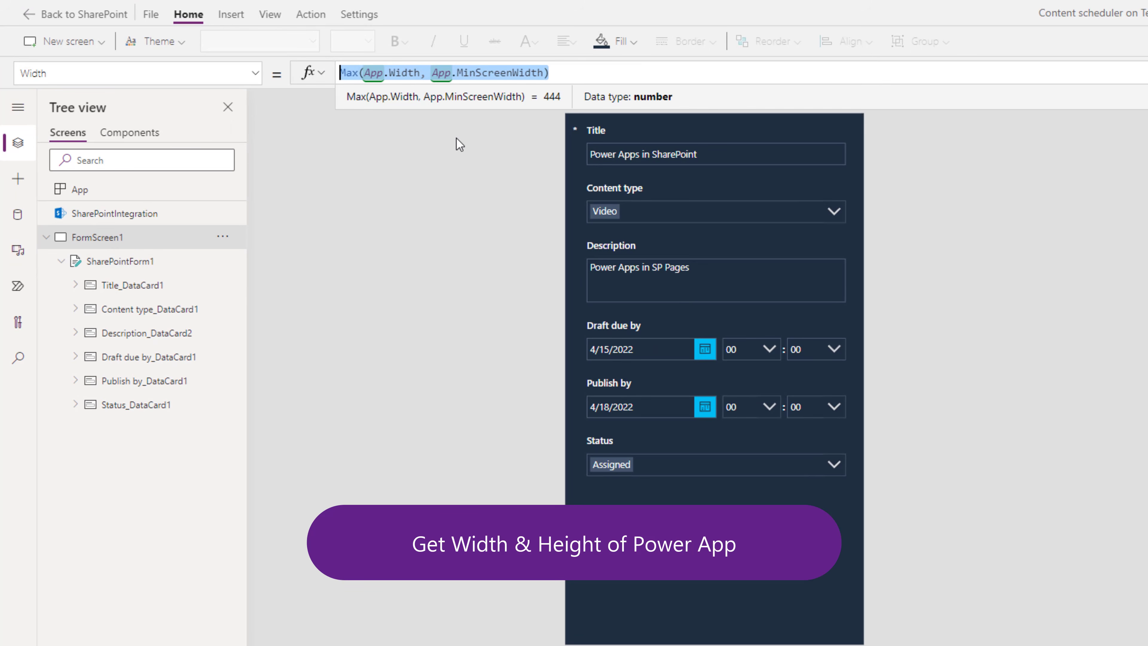
click(45, 73)
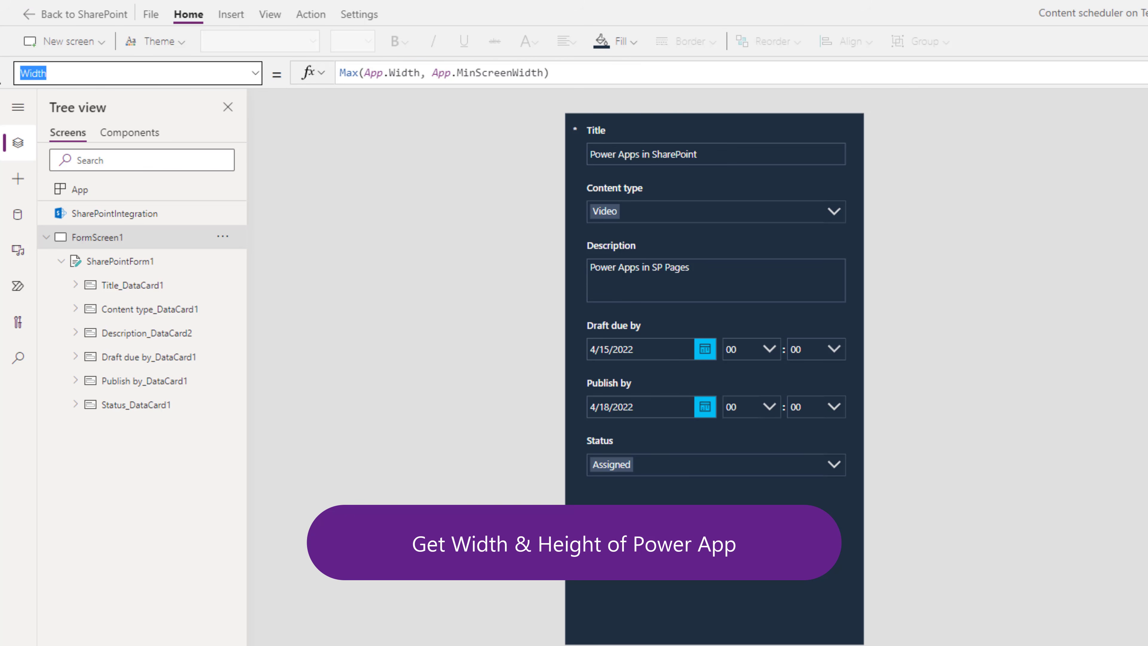
text(Height)
key(Tab)
drag(589, 74, 304, 73)
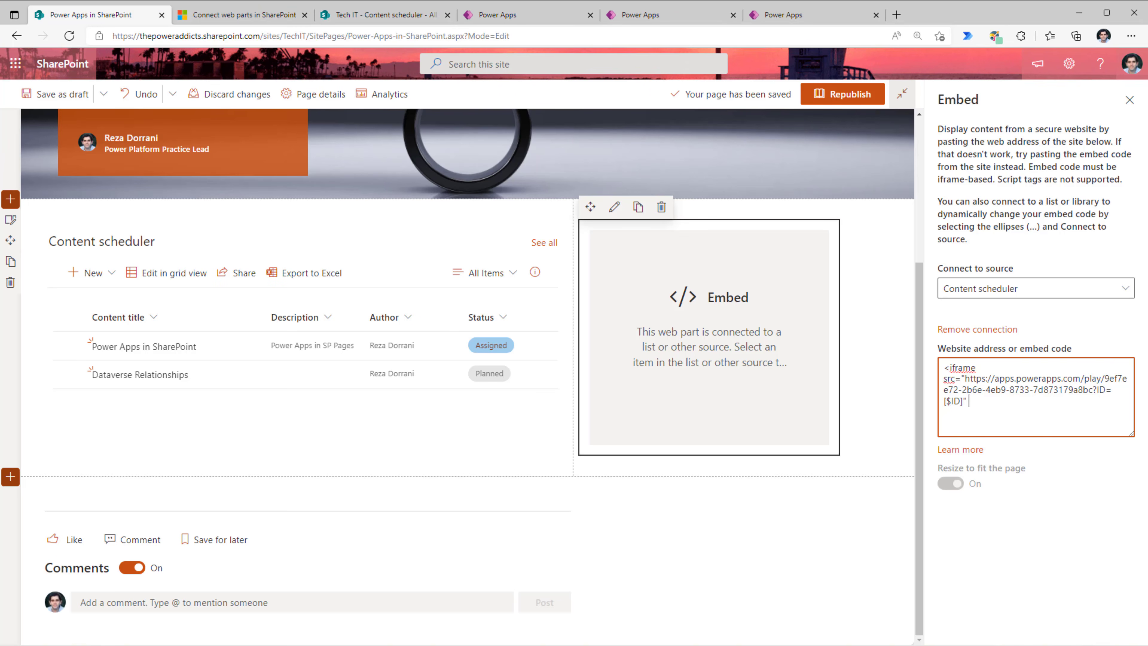
- Complete the iframe code with width="444", height="790" and the closing </iframe> tag, and republish the page
text(790")
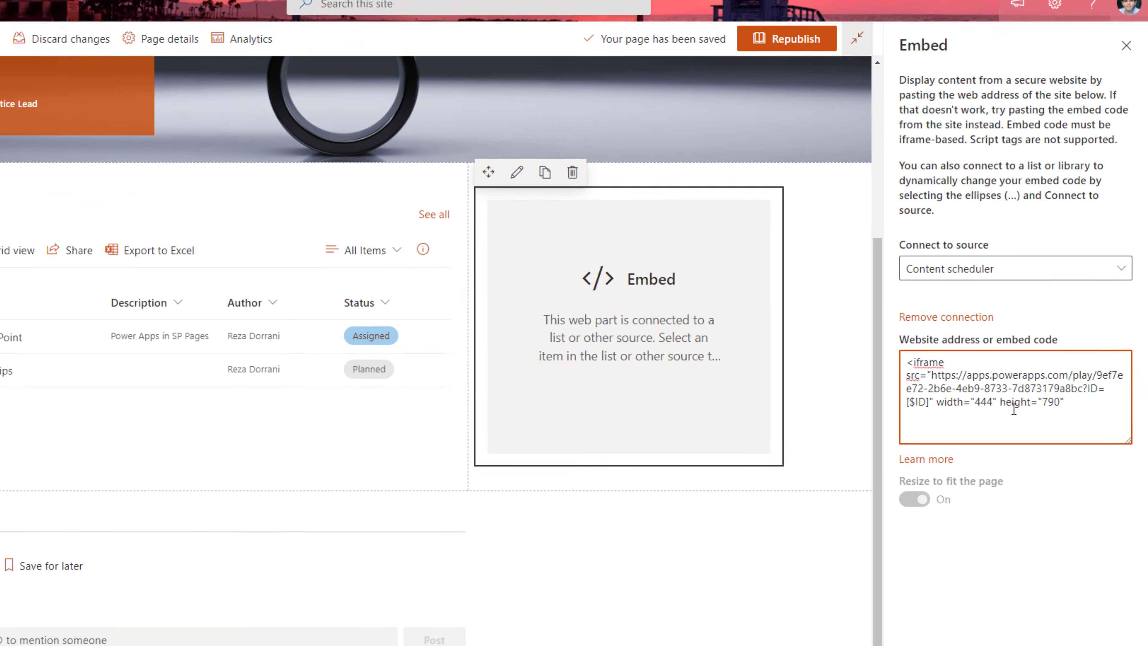
text(></iframe>)
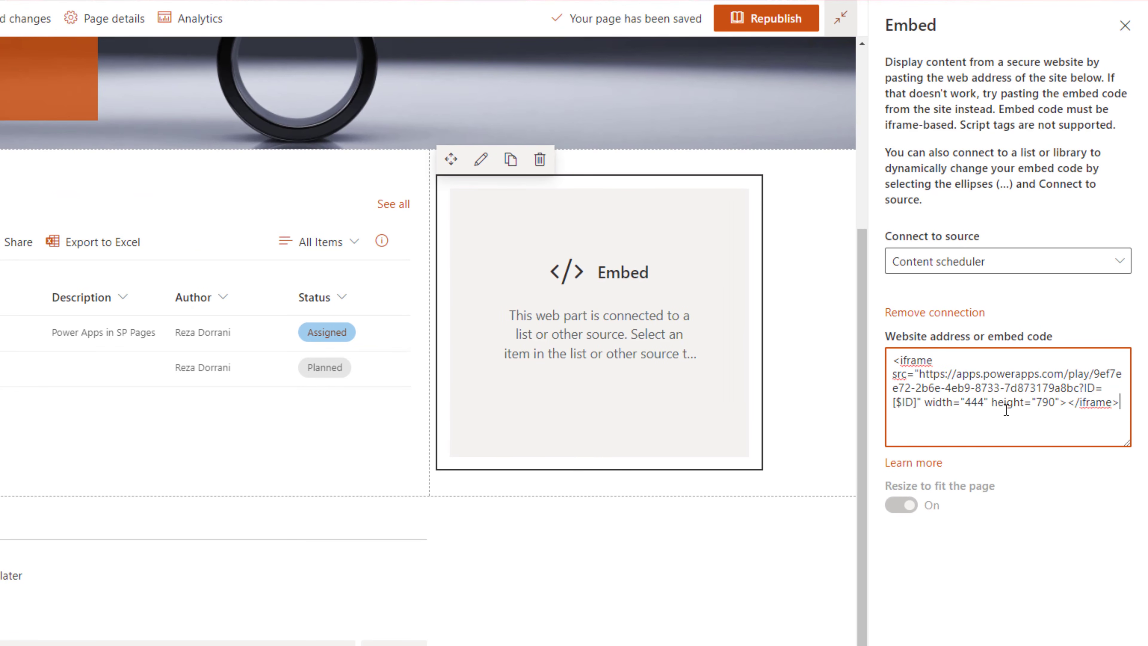
click(1080, 525)
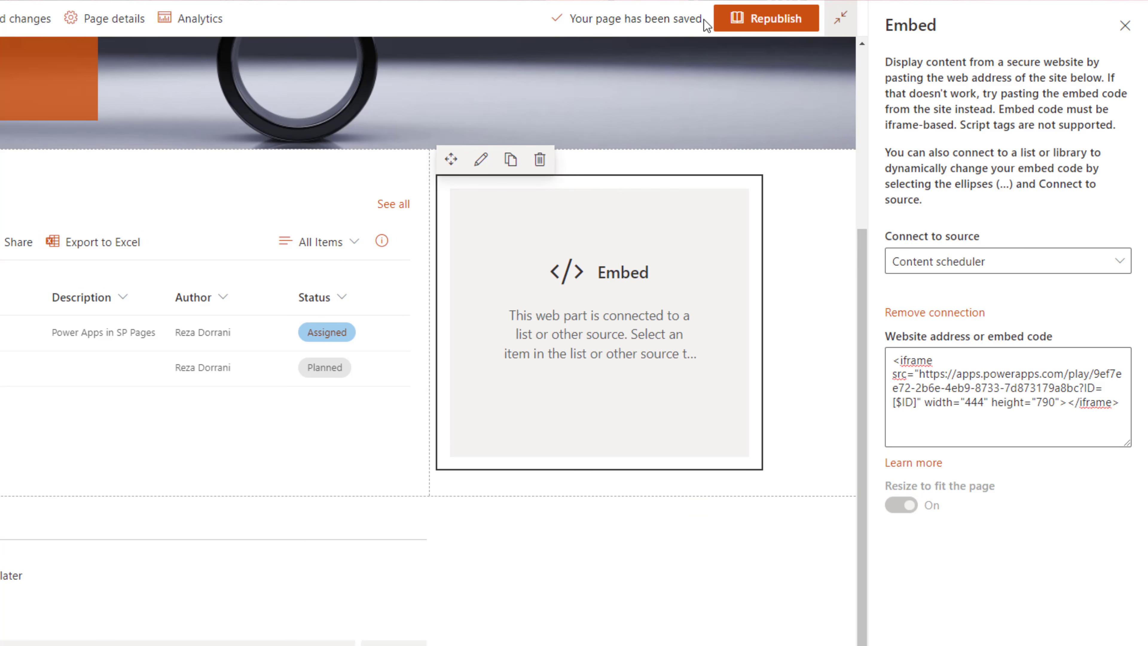
click(778, 28)
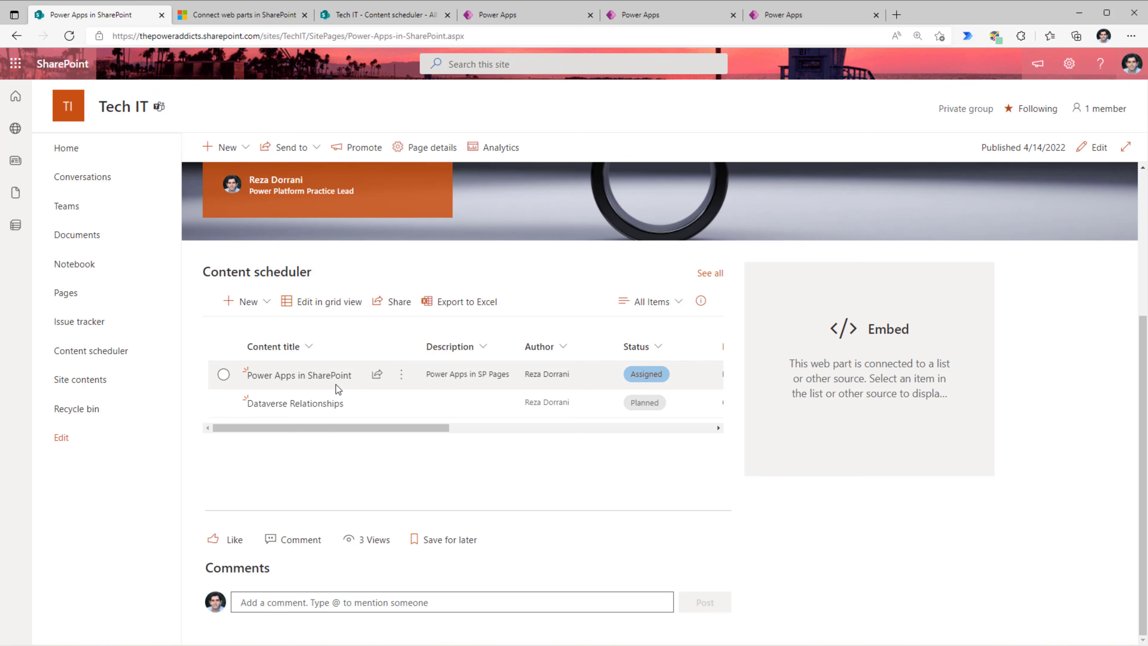
- Select Power Apps in SharePoint and then Dataverse Relationships in the page's list to check the embedded form for each item
click(224, 375)
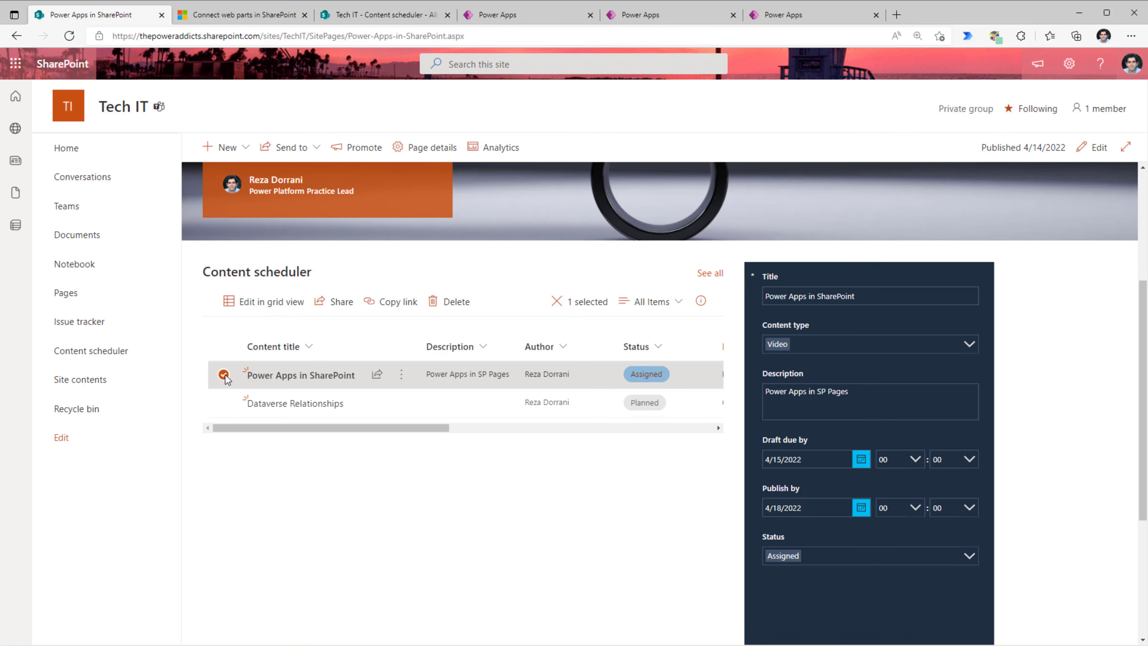
click(224, 376)
click(224, 406)
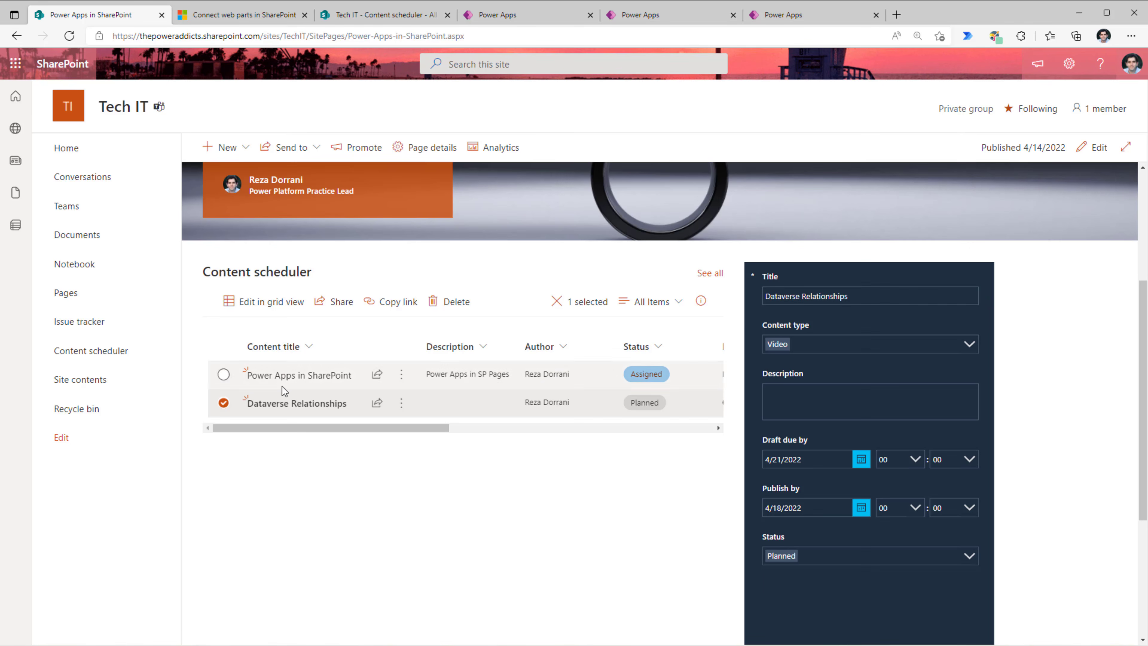
scroll(902, 372, down, 2)
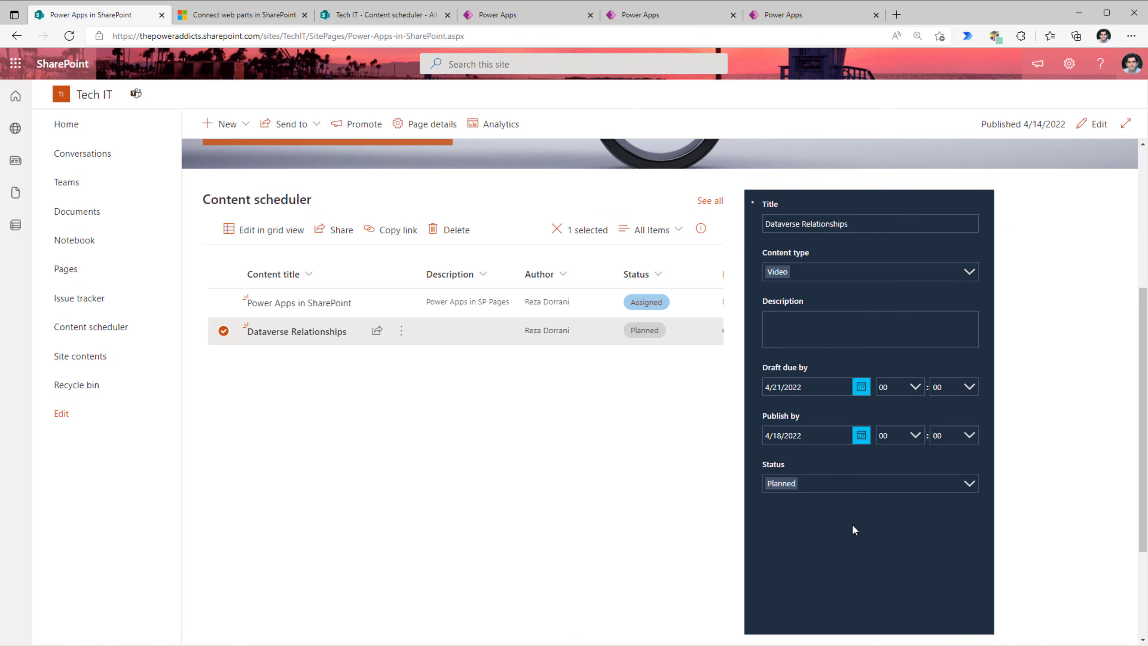
- Check the customized form in the Content scheduler list by viewing and editing its items, and return to the SharePoint page
click(411, 18)
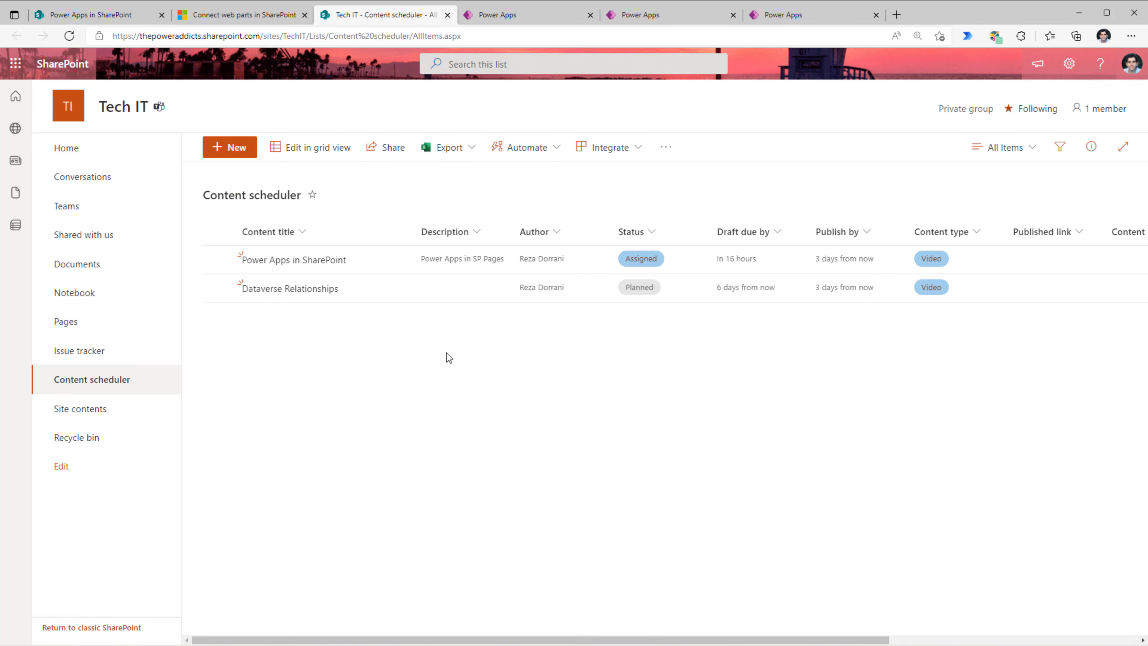
click(269, 267)
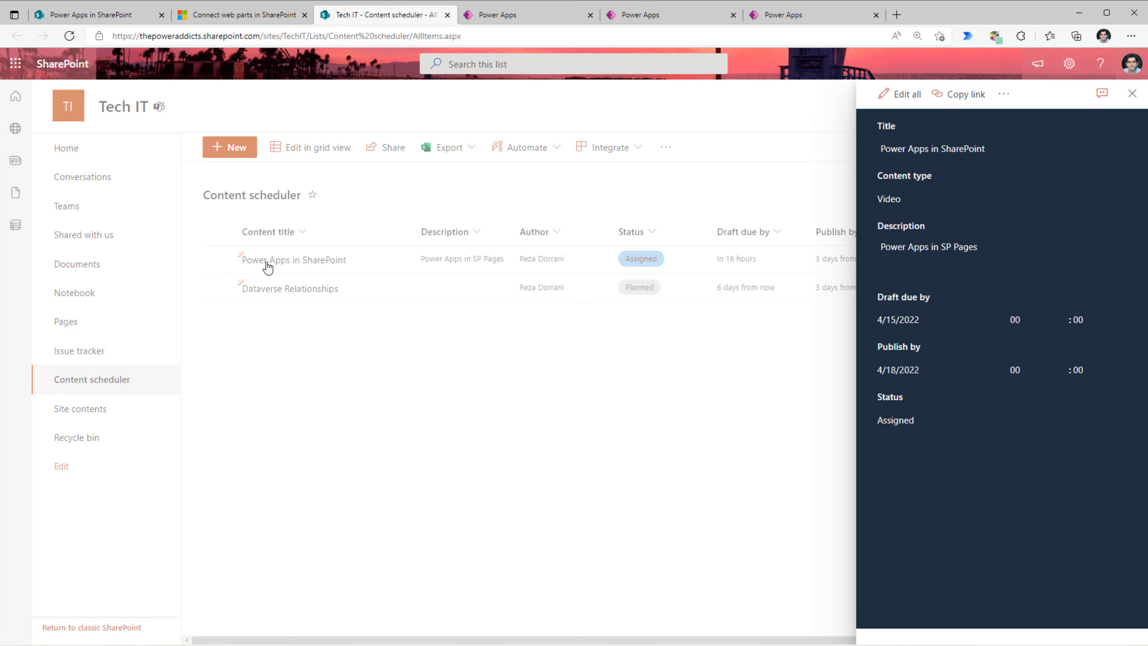
click(900, 94)
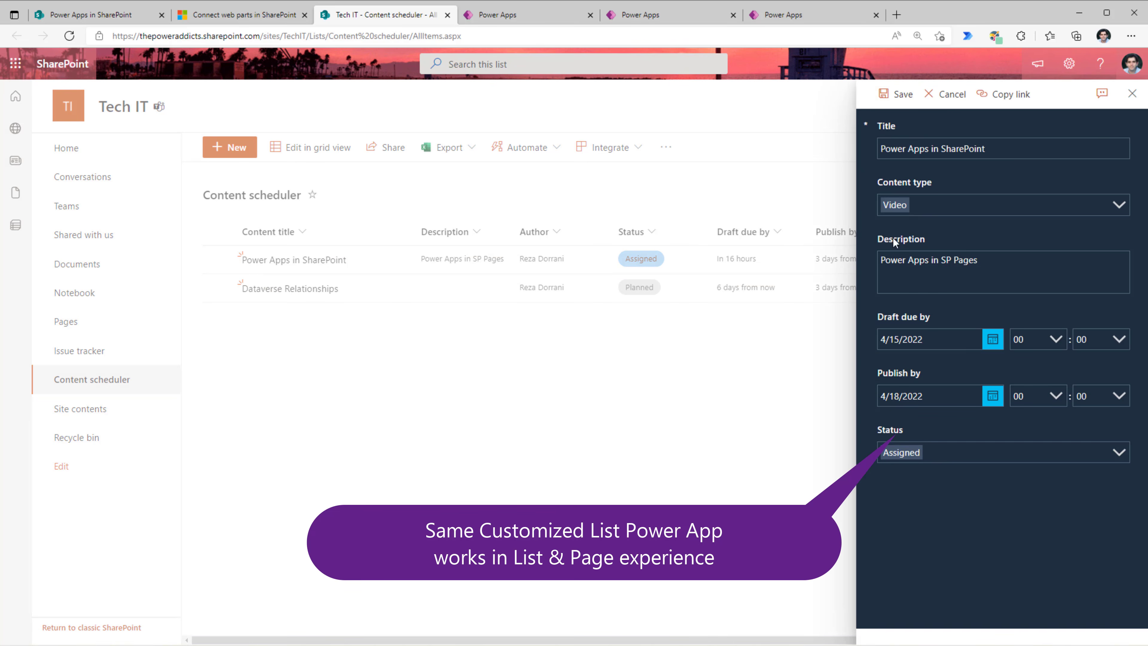
click(1133, 94)
click(317, 289)
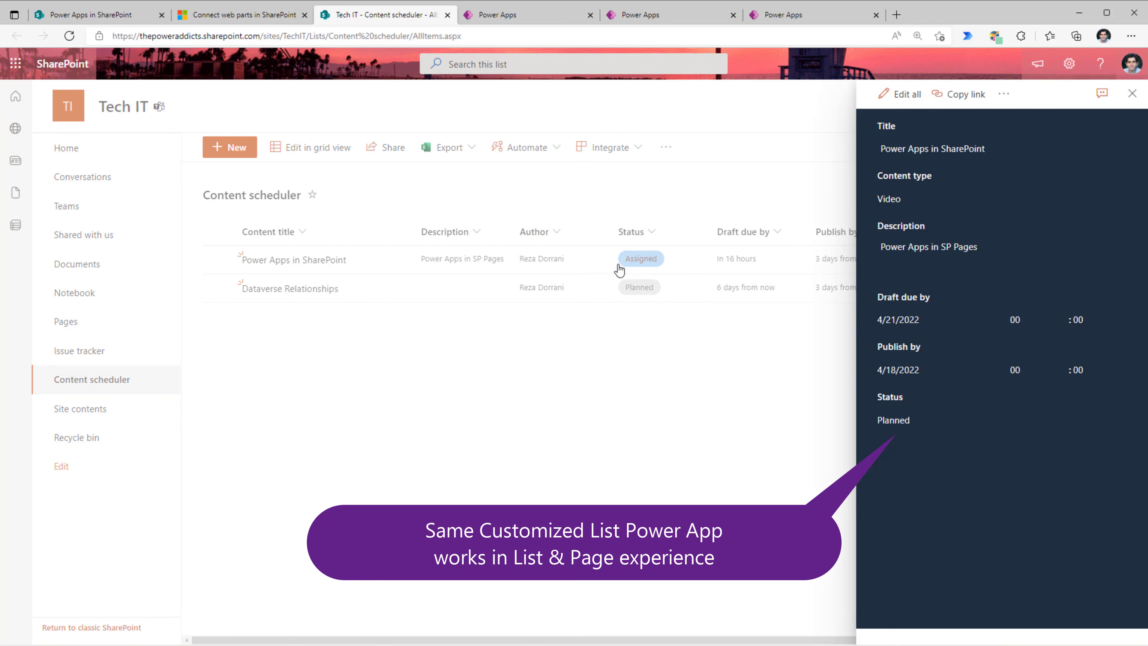
click(902, 94)
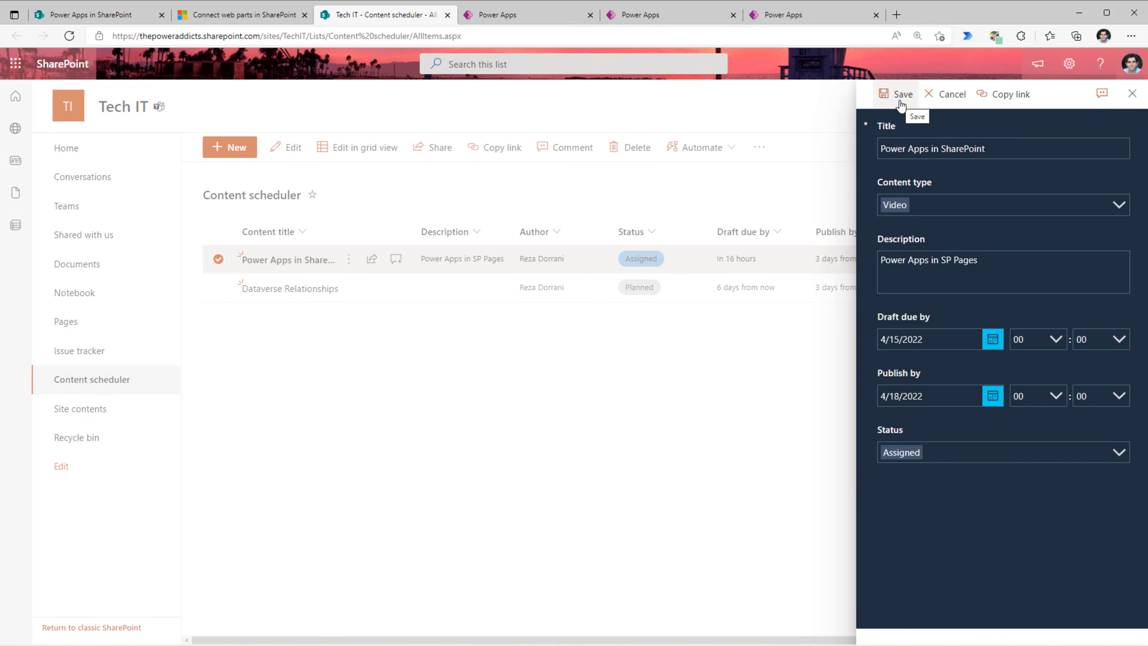
click(901, 95)
key(ctrl+1)
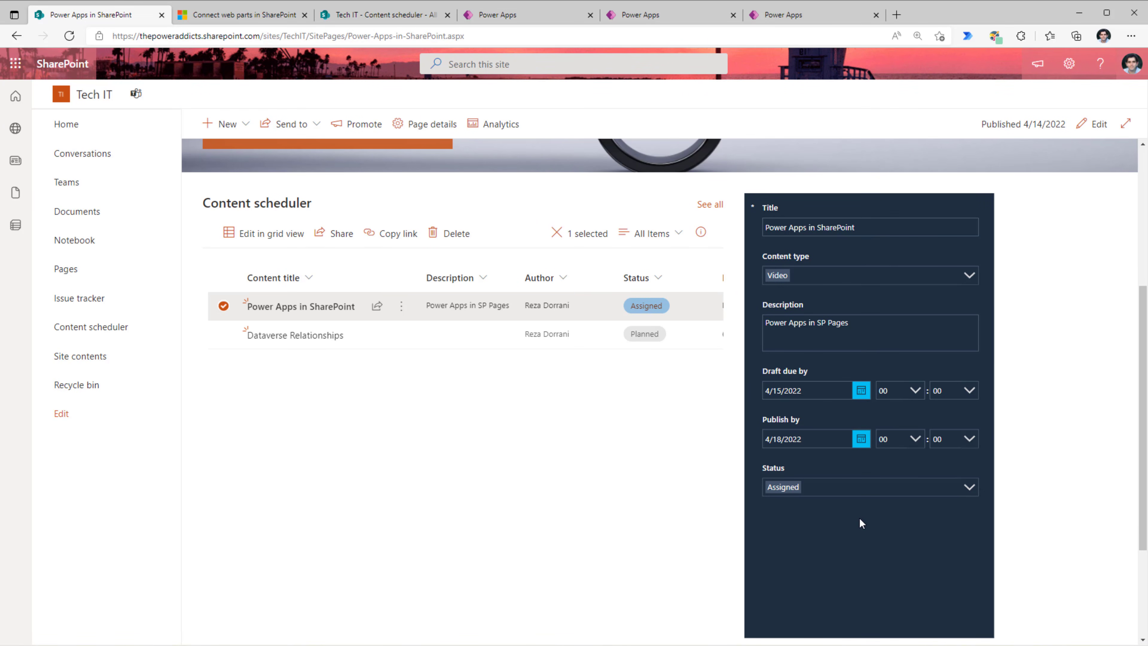
- In Power Apps, add a button labelled Save to FormScreen1, placed below the Status field
key(ctrl+4)
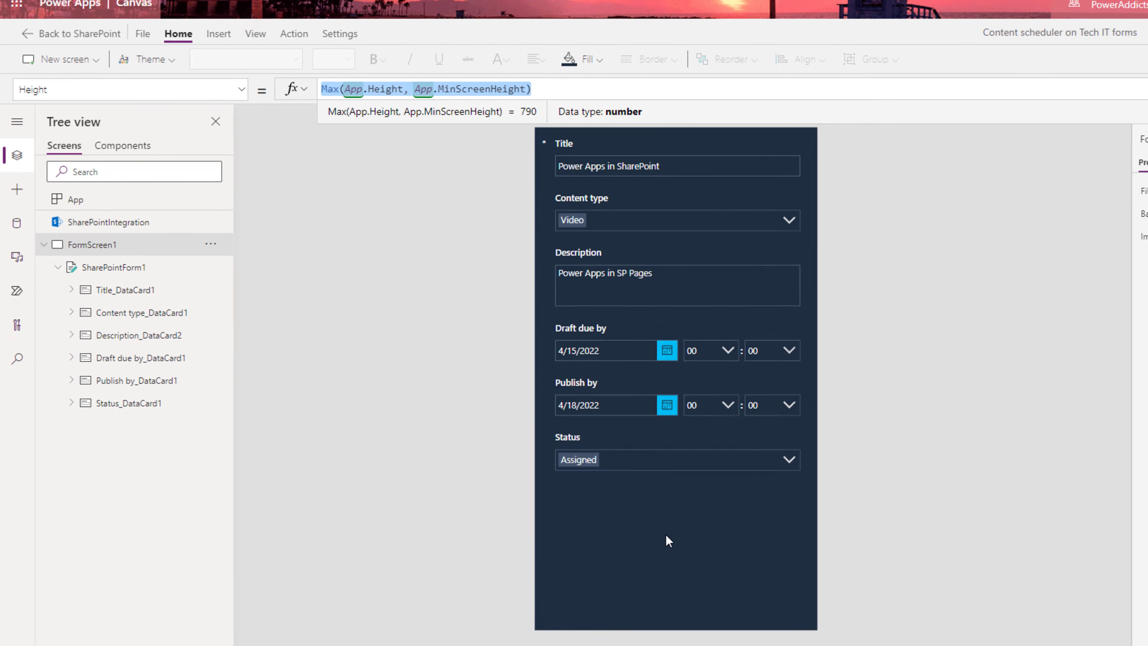
click(219, 35)
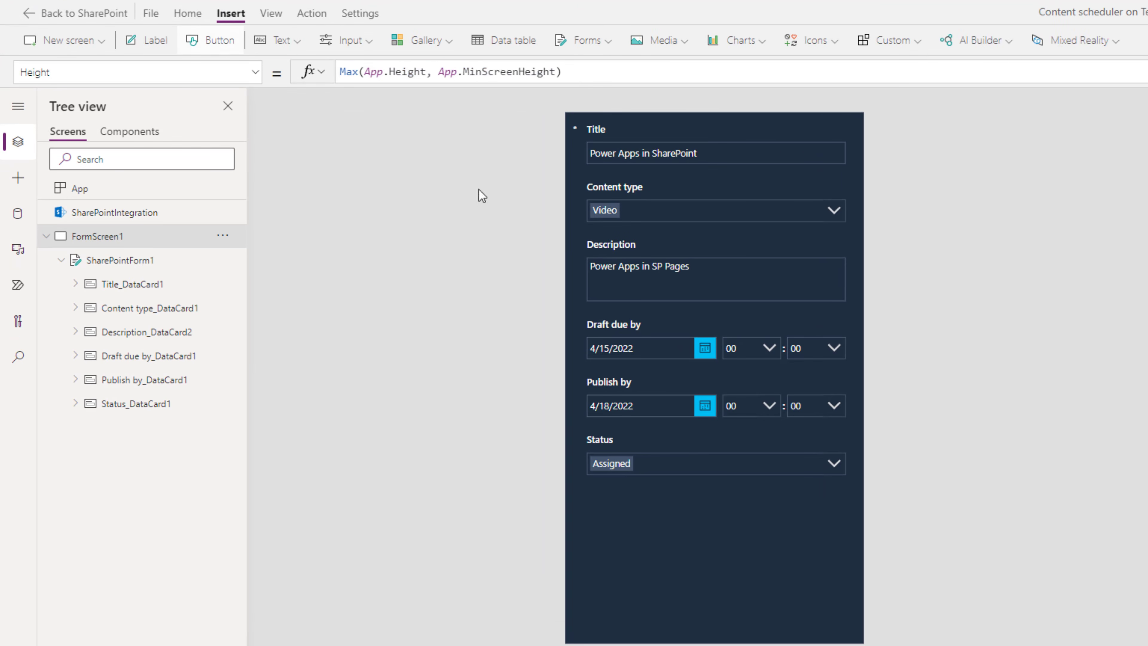
click(210, 39)
drag(653, 241, 706, 550)
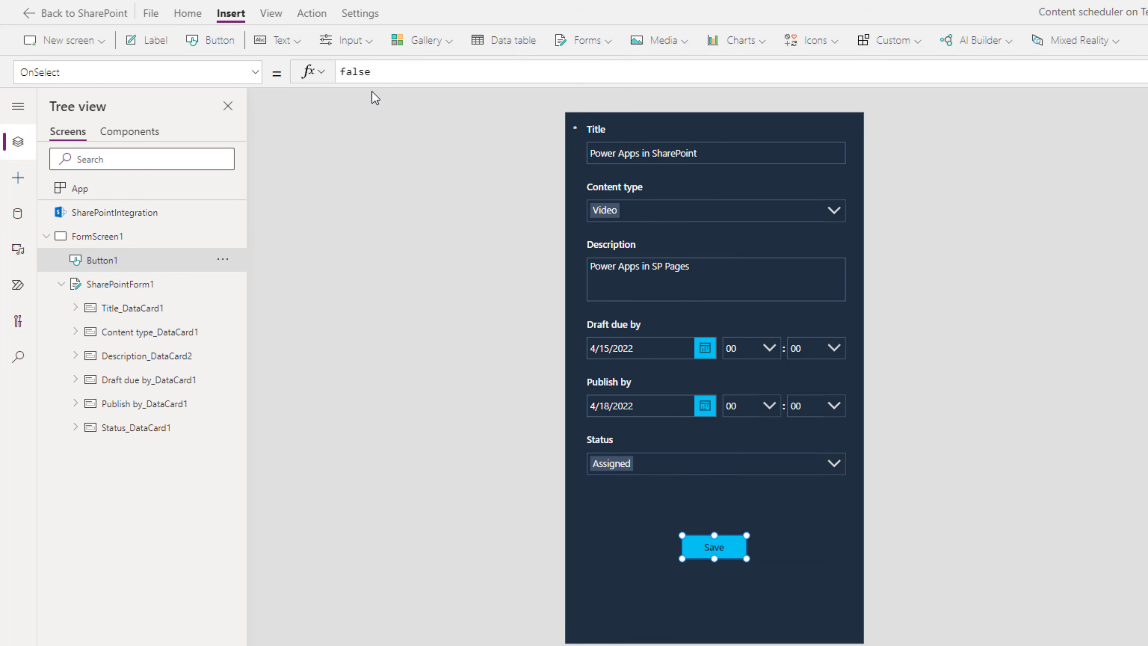
- Set the Save button's OnSelect formula to SubmitForm(SharePointForm1)
click(329, 70)
text(submt)
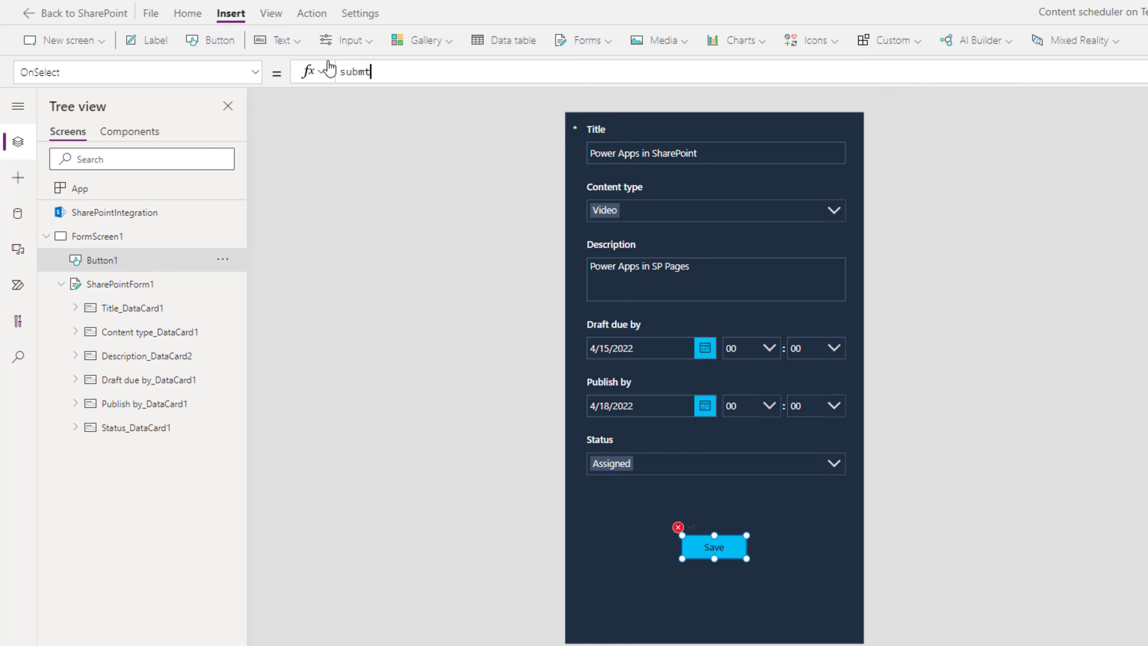
key(BackSpace)
text(itForm()
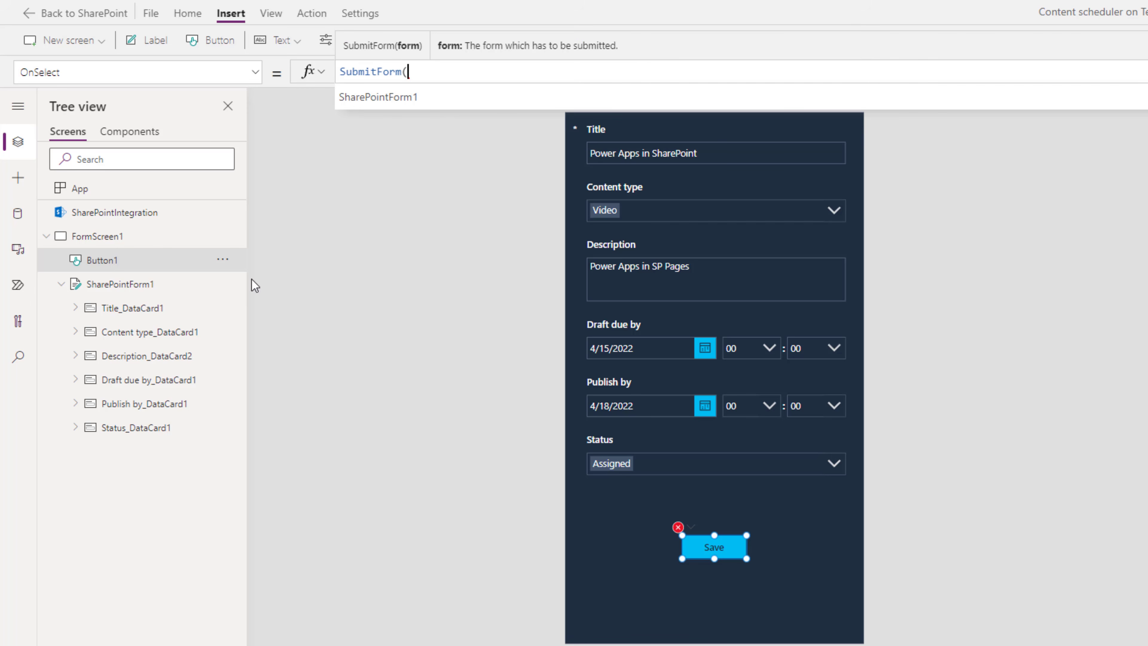
click(453, 105)
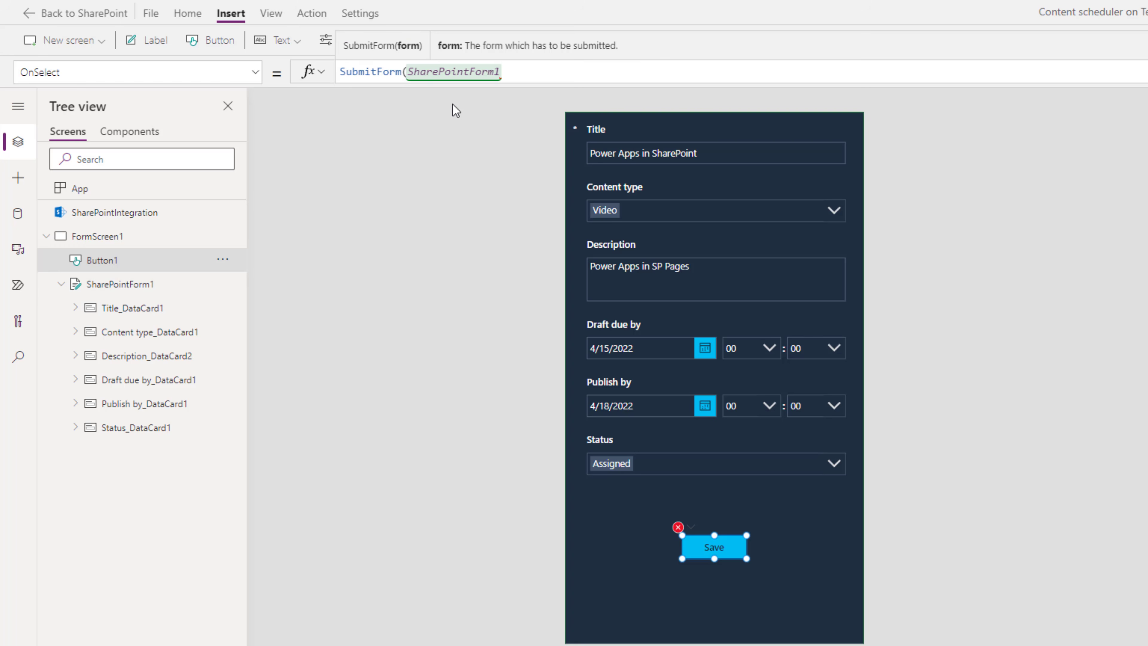
text())
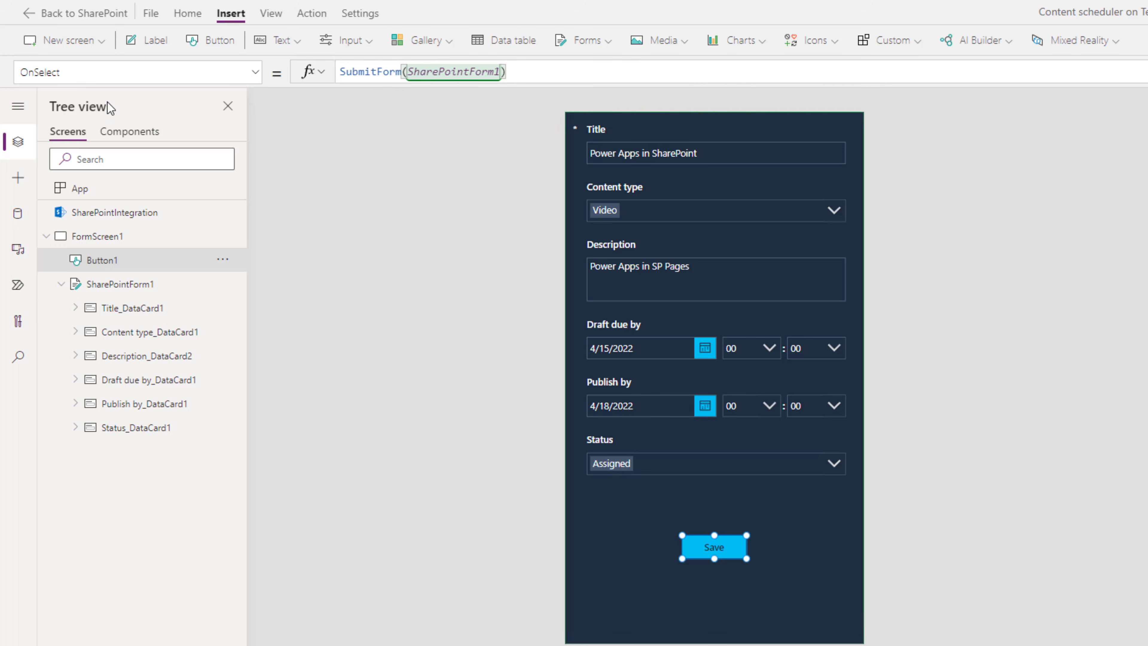
- Set the Save button's Visible property to !IsBlank(Param("ID"))
click(109, 72)
text(Visible)
key(Tab)
key(Tab)
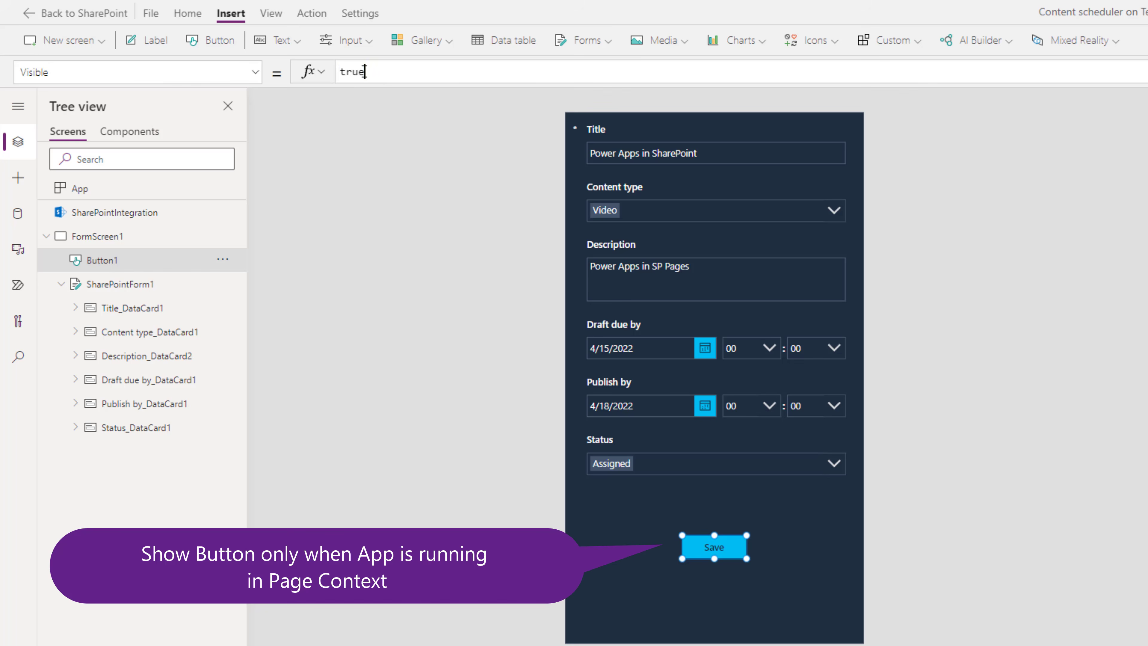
text(!IsBlank()
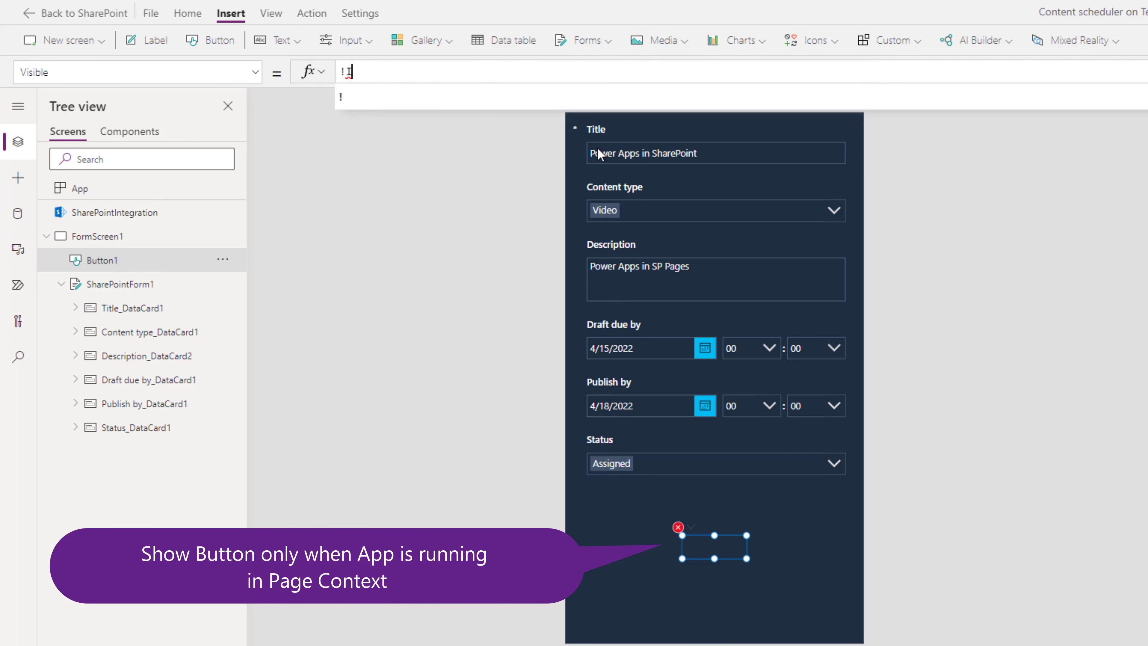
text(Param("ID")))
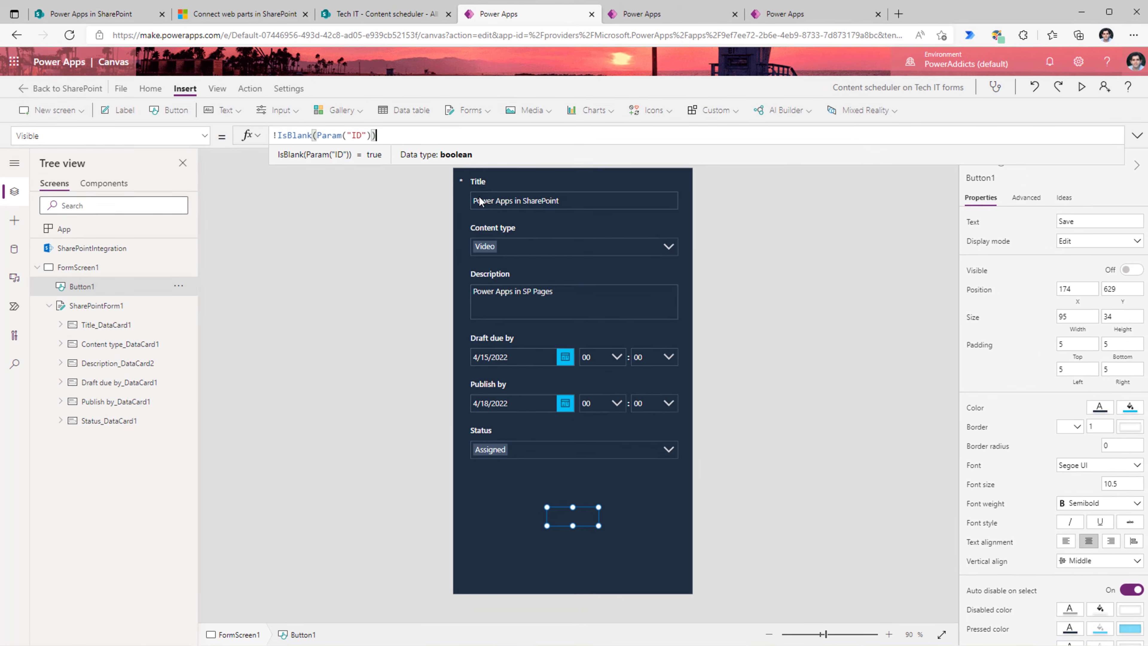
- Save the Content scheduler form and publish it to SharePoint
click(121, 88)
click(141, 272)
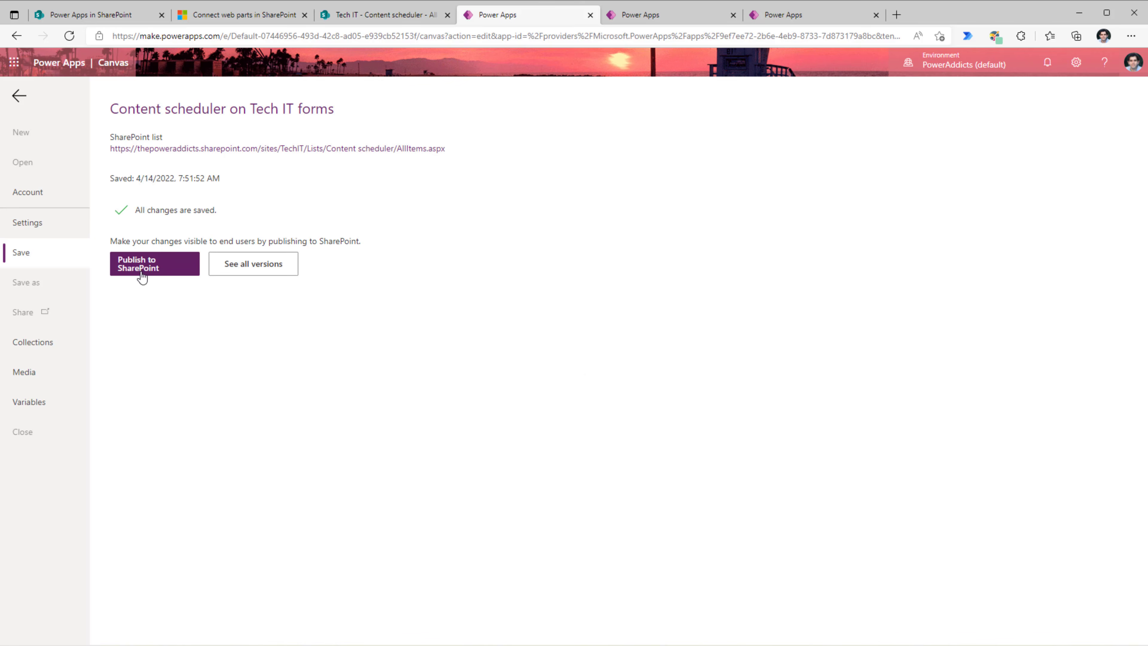
click(141, 272)
click(673, 397)
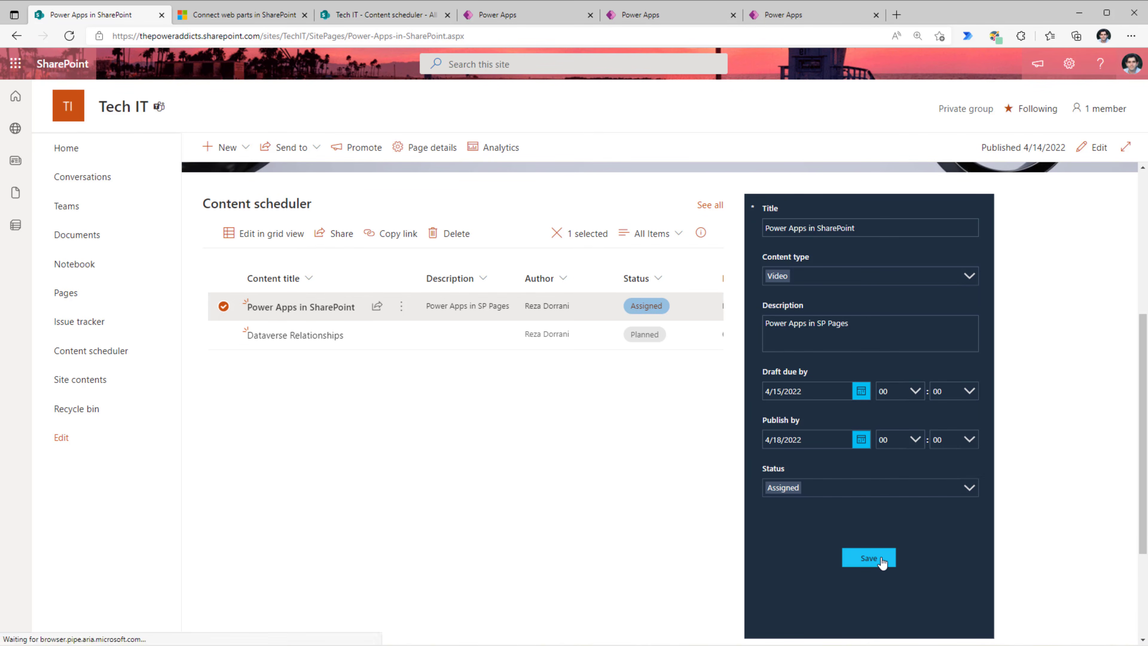
- On the SharePoint page, set the Power Apps in SharePoint item's Status to Planned in the embedded form and save it
click(817, 492)
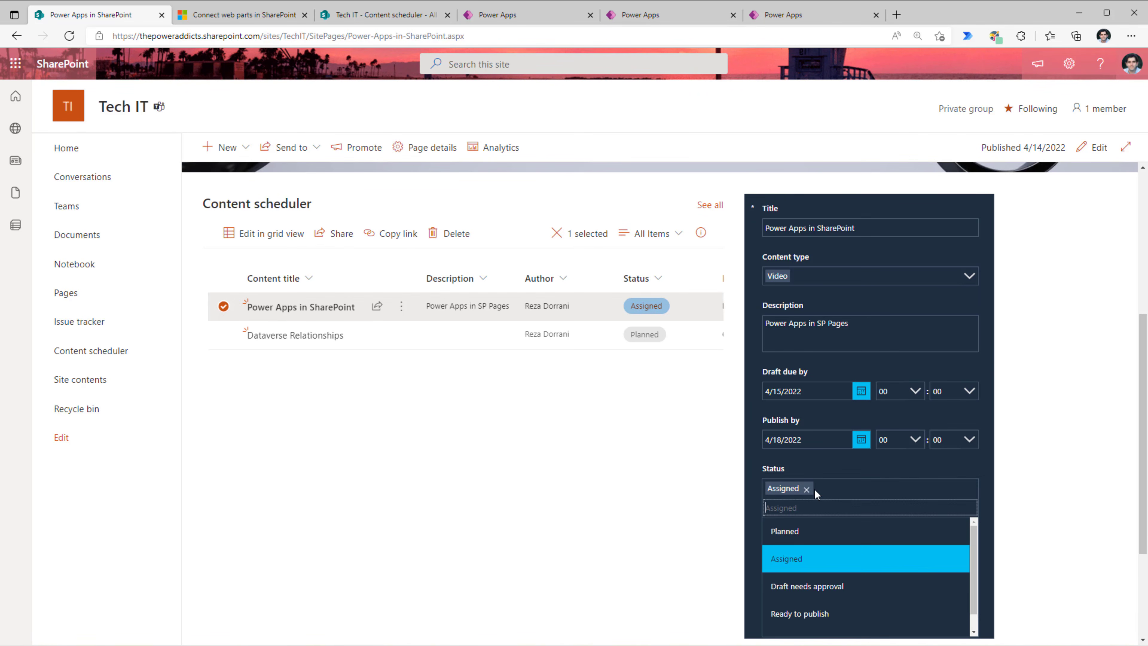
click(808, 528)
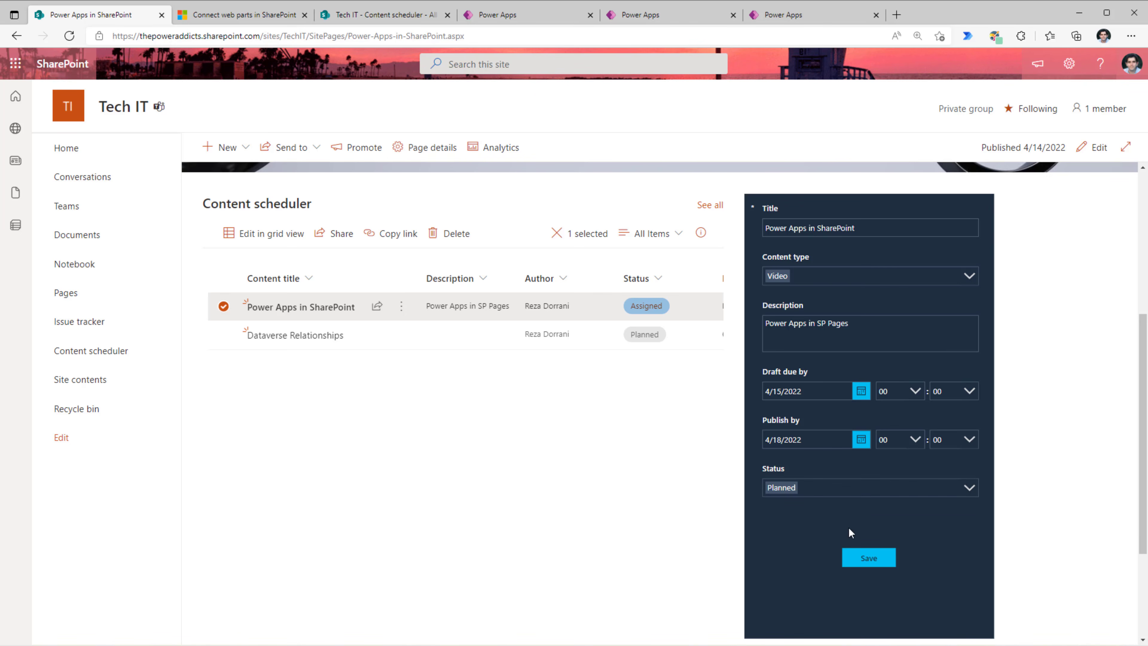
click(873, 559)
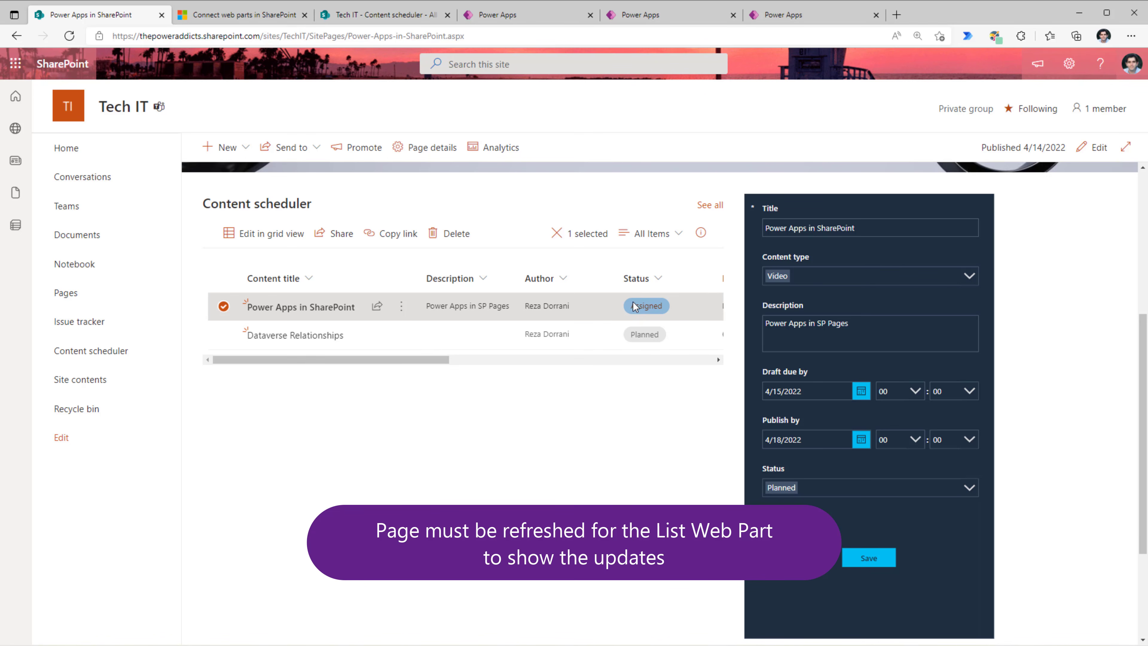
- Refresh the page and select the Power Apps in SharePoint item to check its status in the list and embedded form
right_click(605, 194)
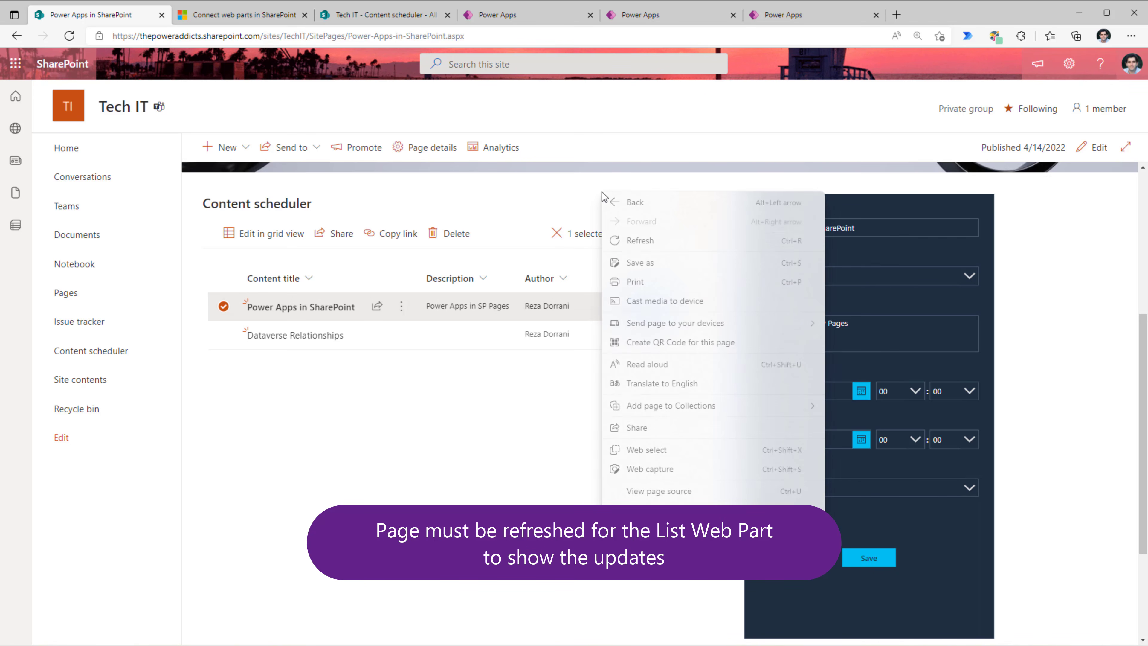
click(650, 242)
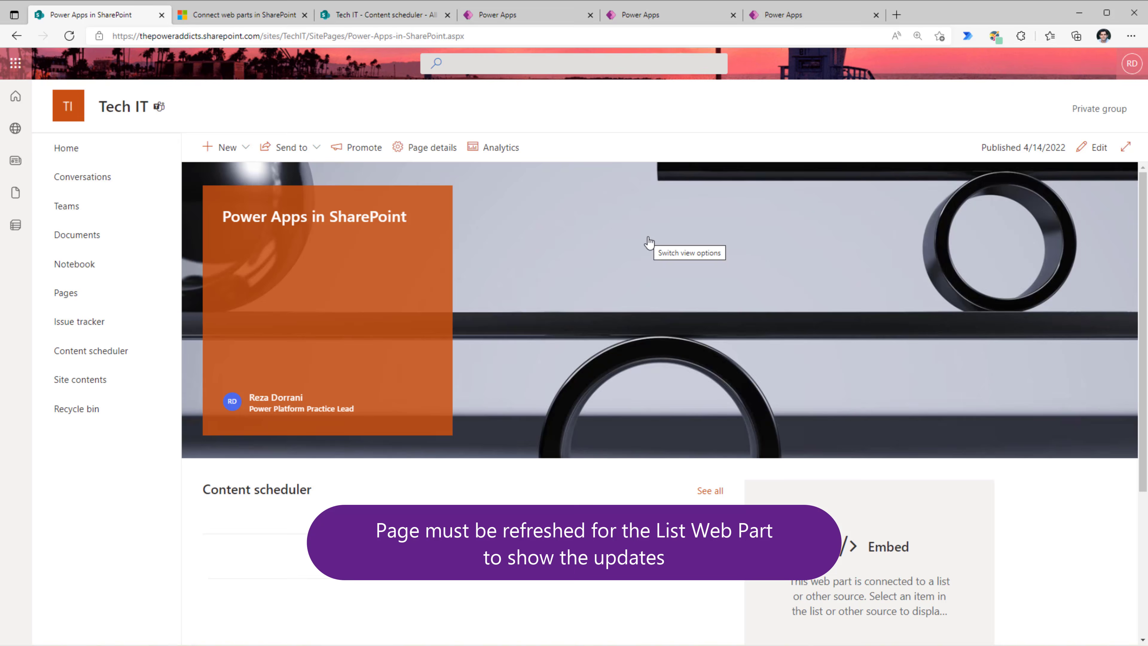
scroll(657, 250, down, 3)
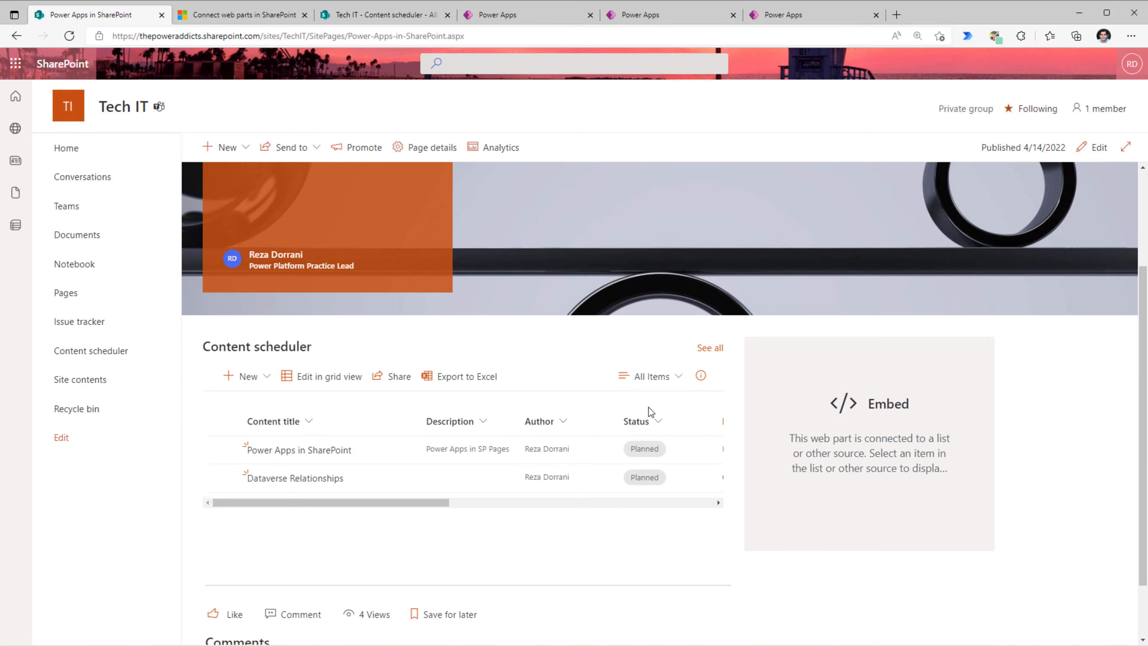
click(650, 457)
scroll(821, 466, down, 3)
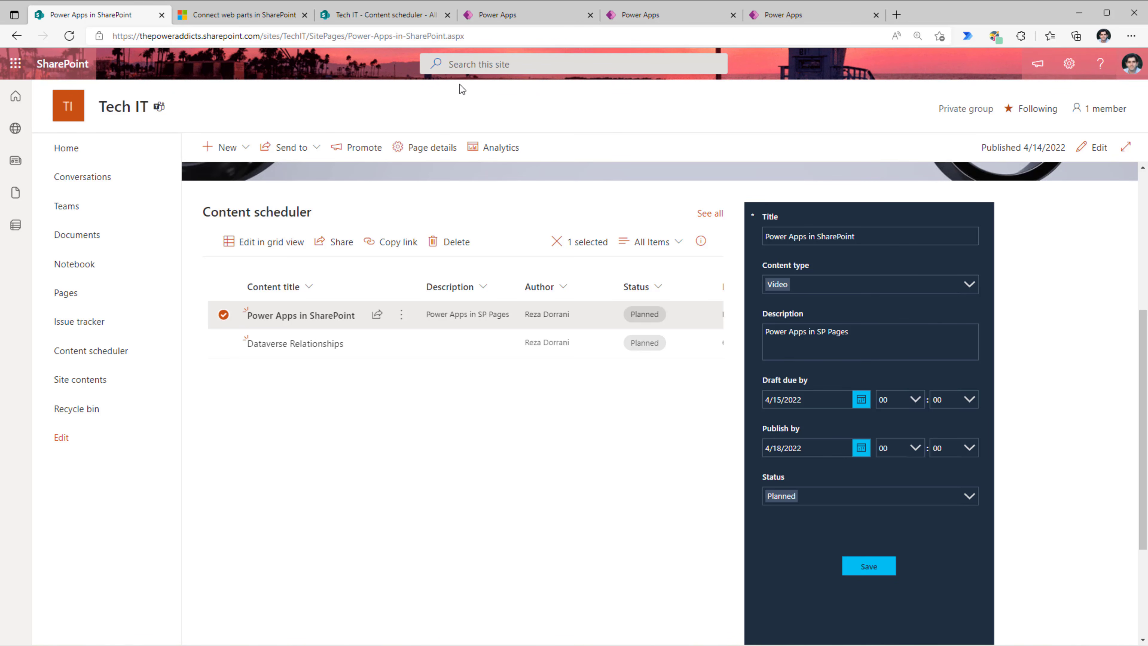
- In the Power Apps form editor, open SharePointForm1's OnSuccess formula and highlight its RequestHide() call
click(498, 15)
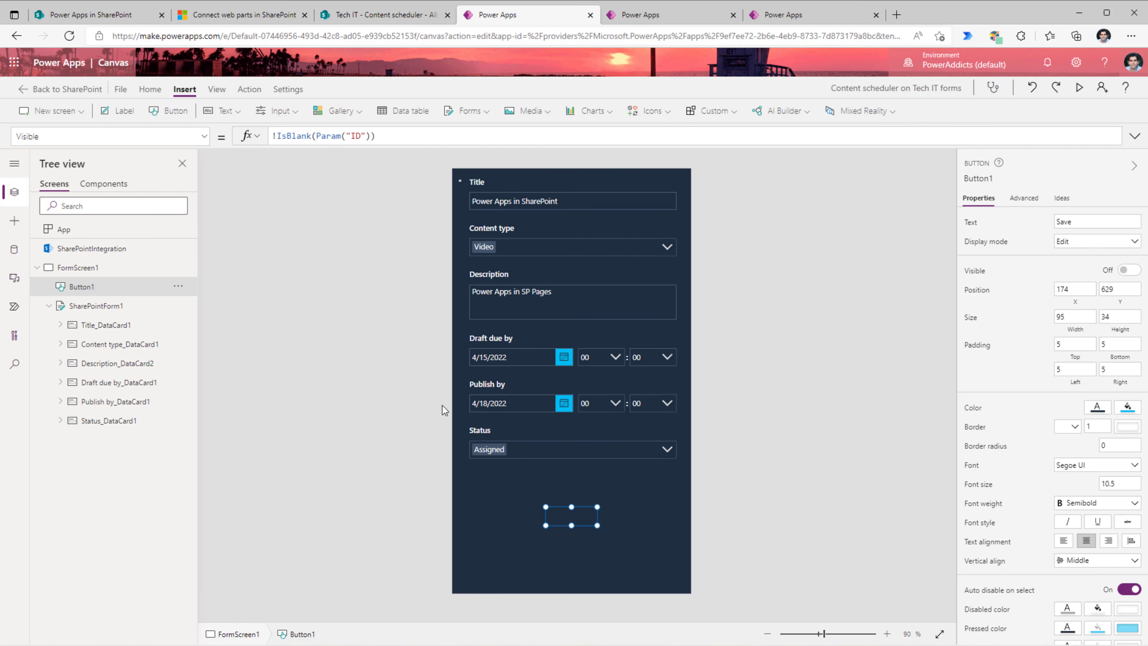
click(95, 305)
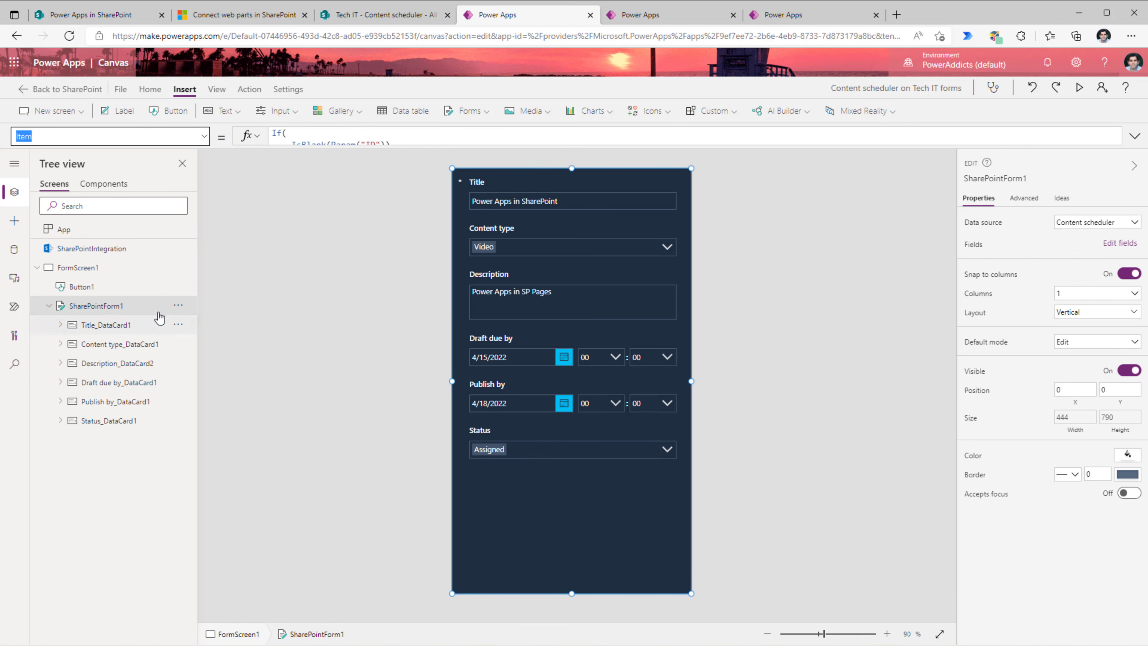
text(OnSuccess)
key(Return)
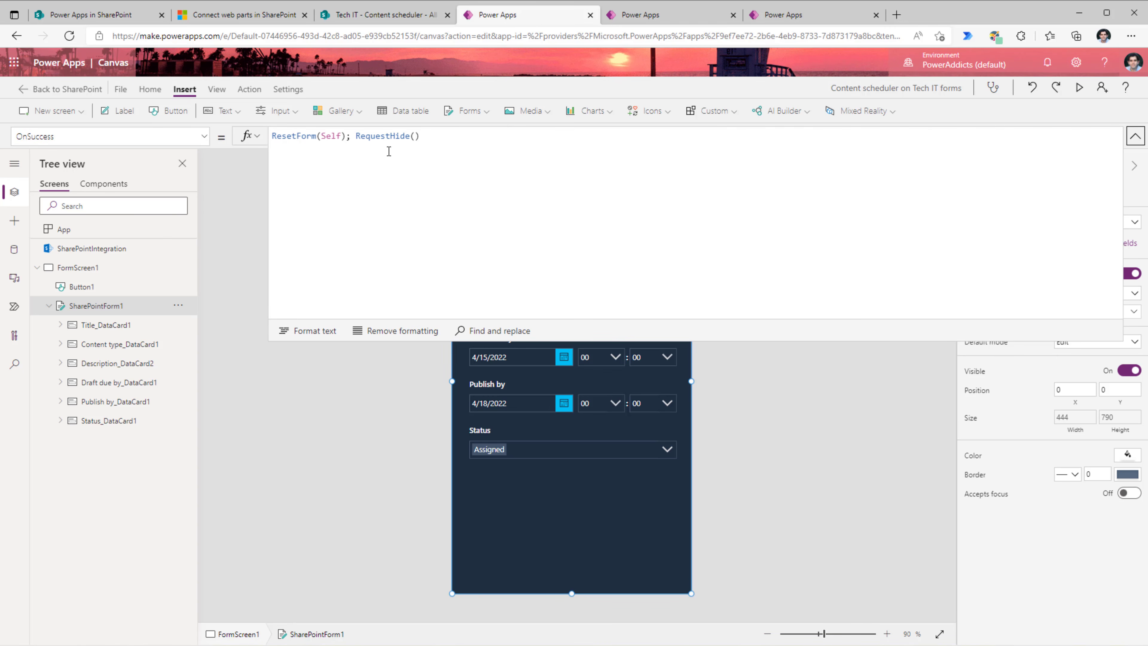
drag(356, 135, 420, 136)
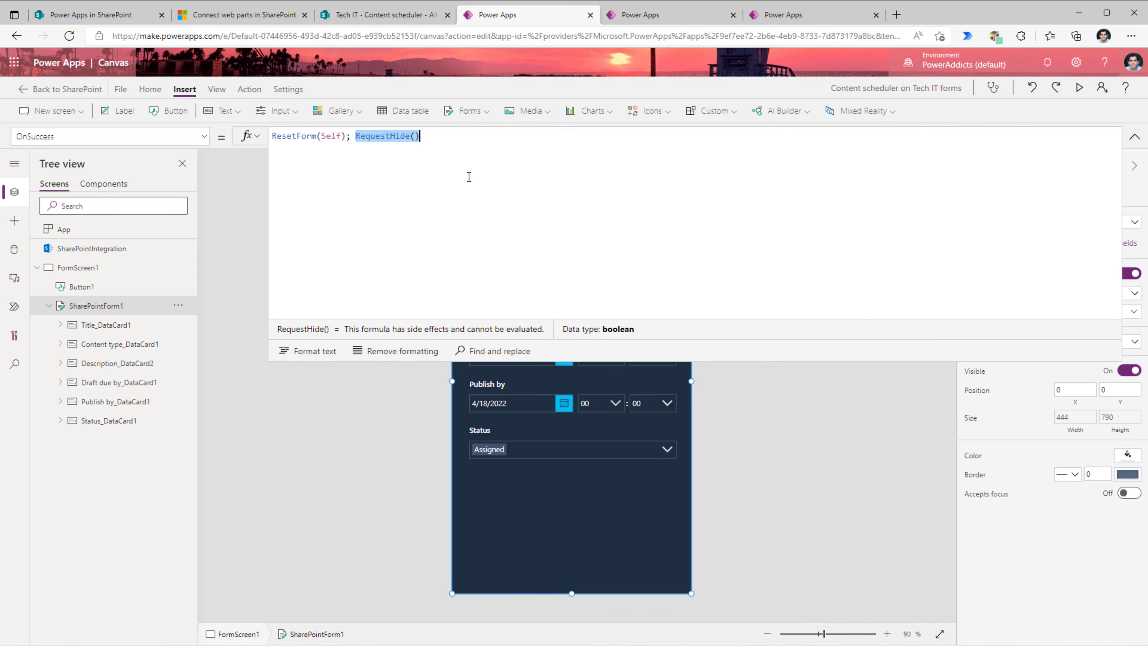
- In the SharePoint Content scheduler list, set the Power Apps in SharePoint item's Status to Draft needs approval and save it
click(383, 16)
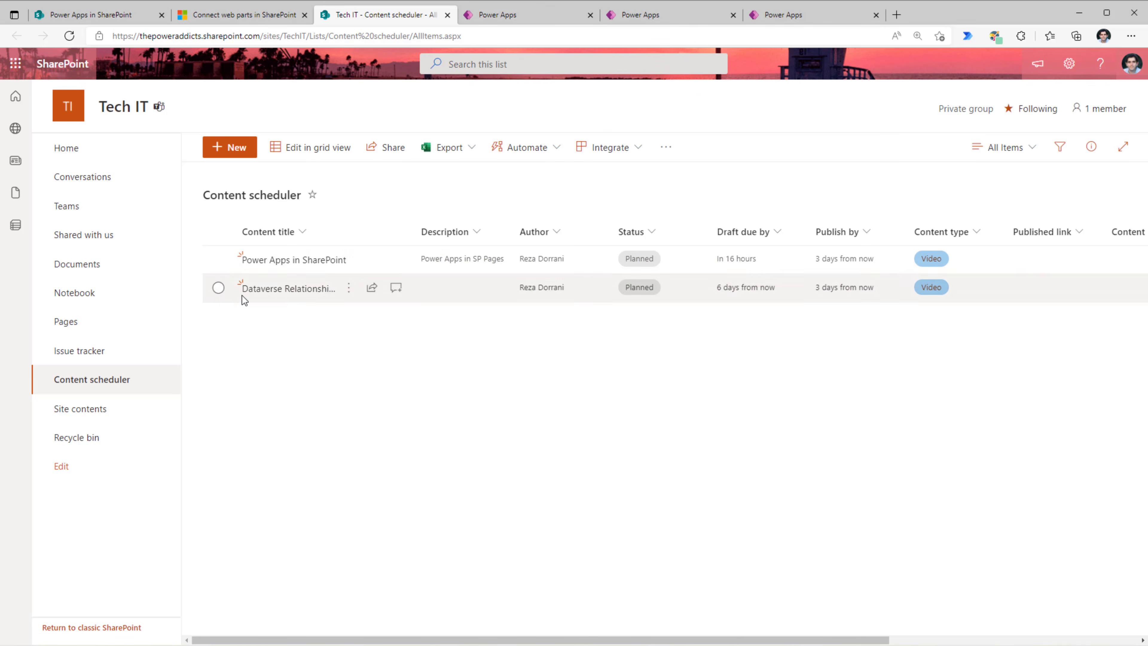
click(219, 259)
click(285, 147)
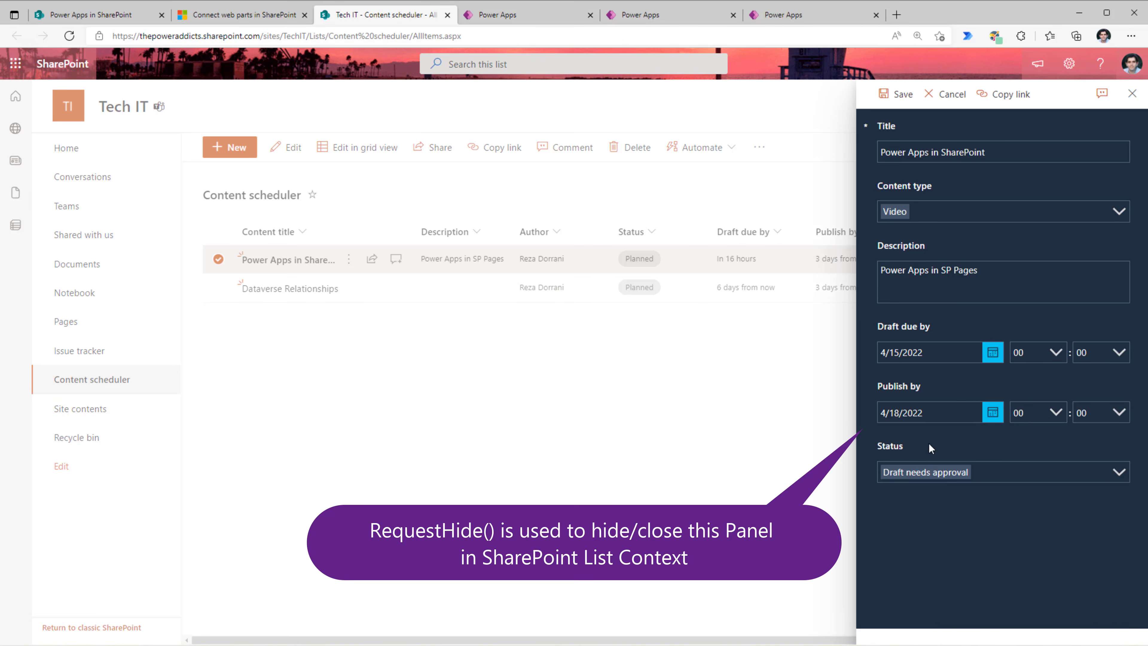
click(898, 104)
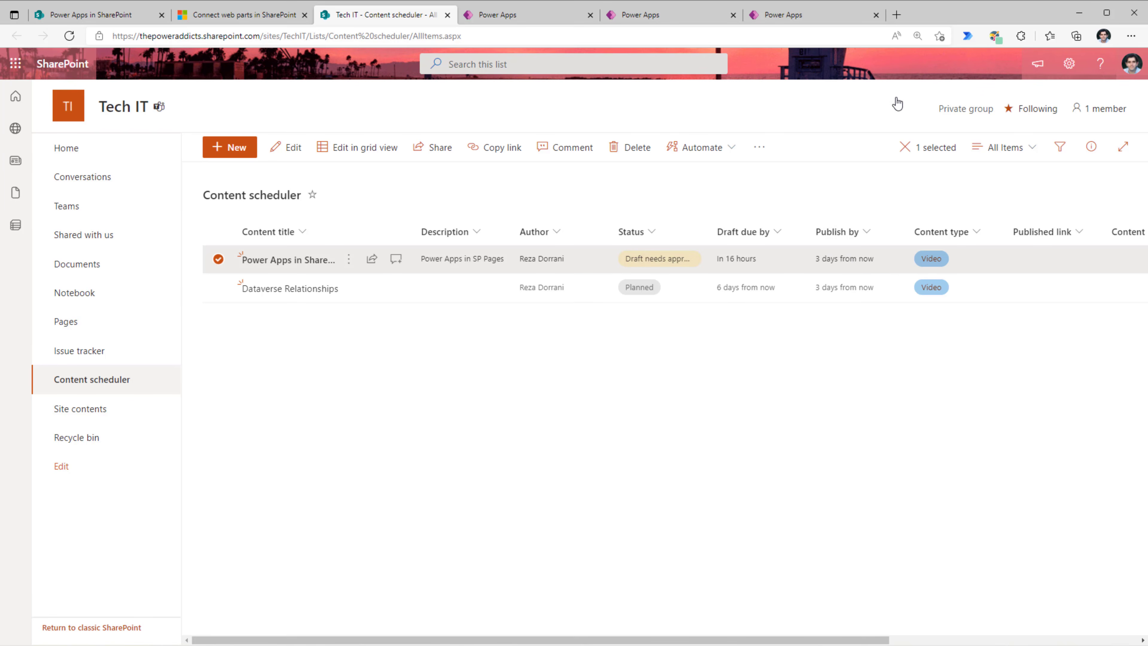
- In SharePointForm1's OnSuccess, run ResetForm(Self); RequestHide() only if IsBlank(Param("ID")), otherwise Exit() followed by a Launch call
key(ctrl+1)
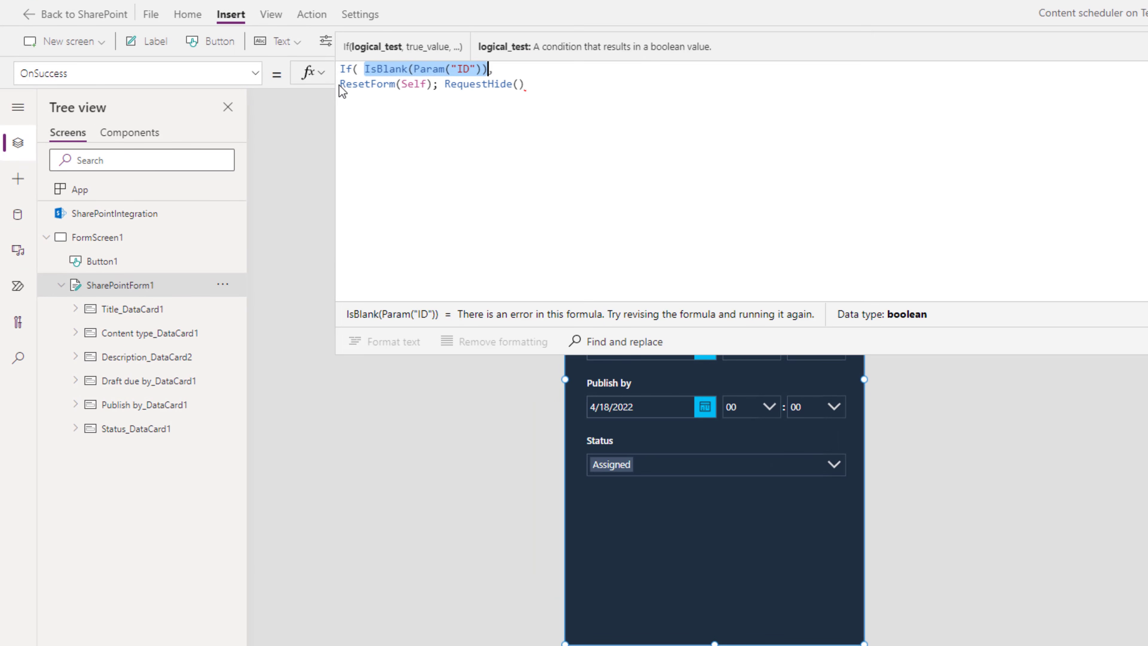
drag(340, 84, 560, 84)
click(585, 105)
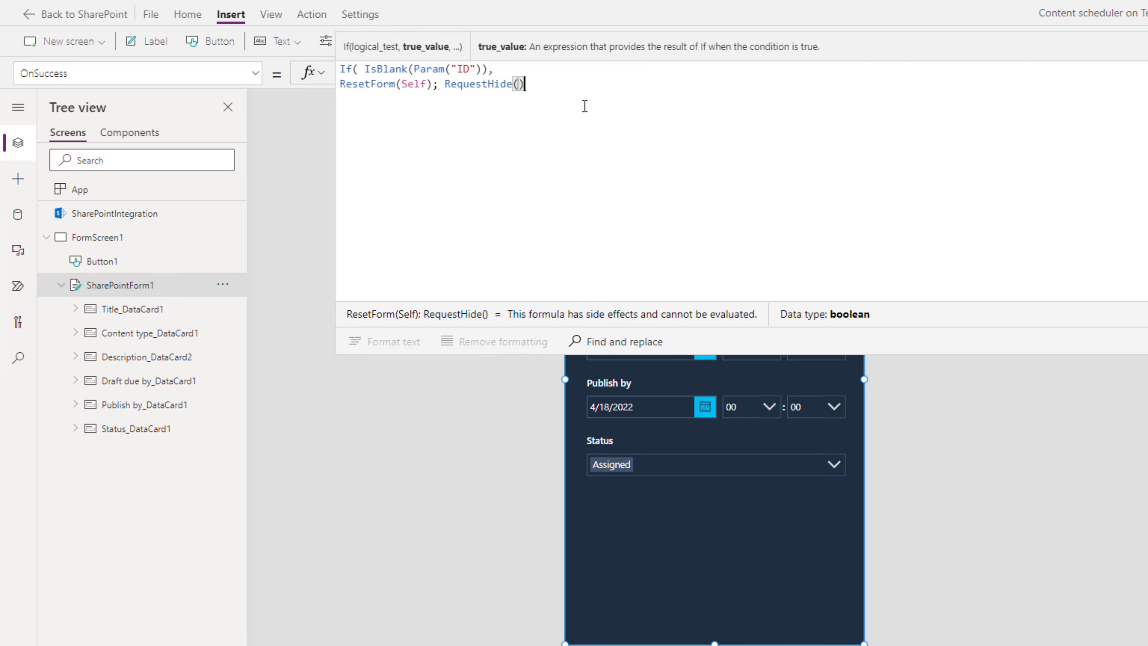
text(,)
key(shift+Return)
text(EX)
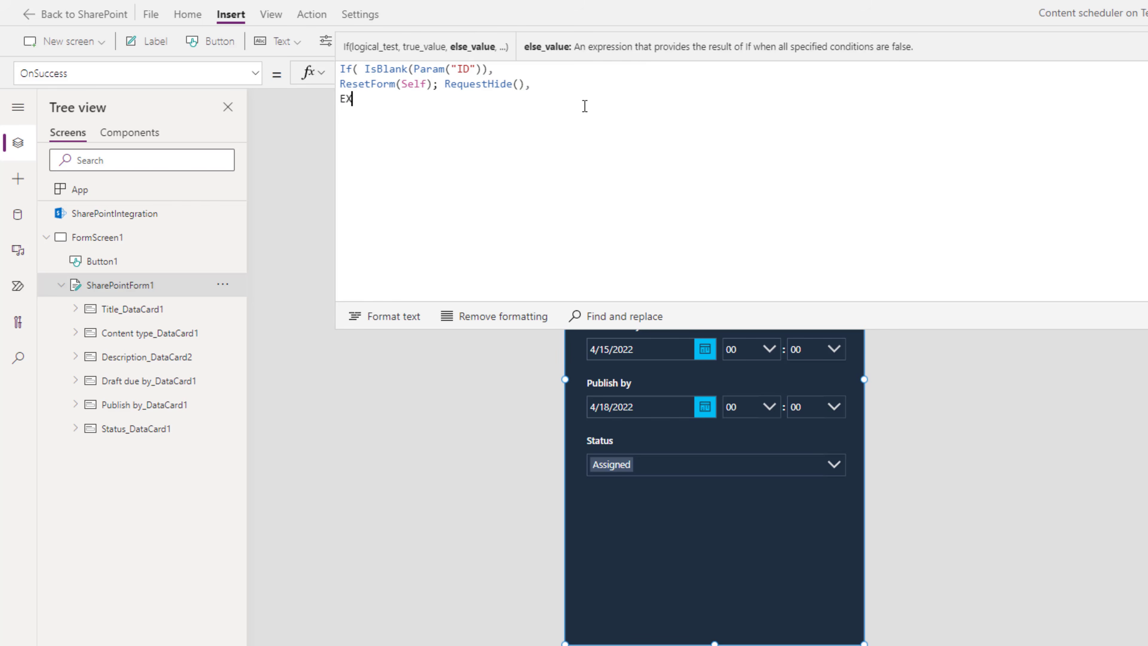
text(IT()
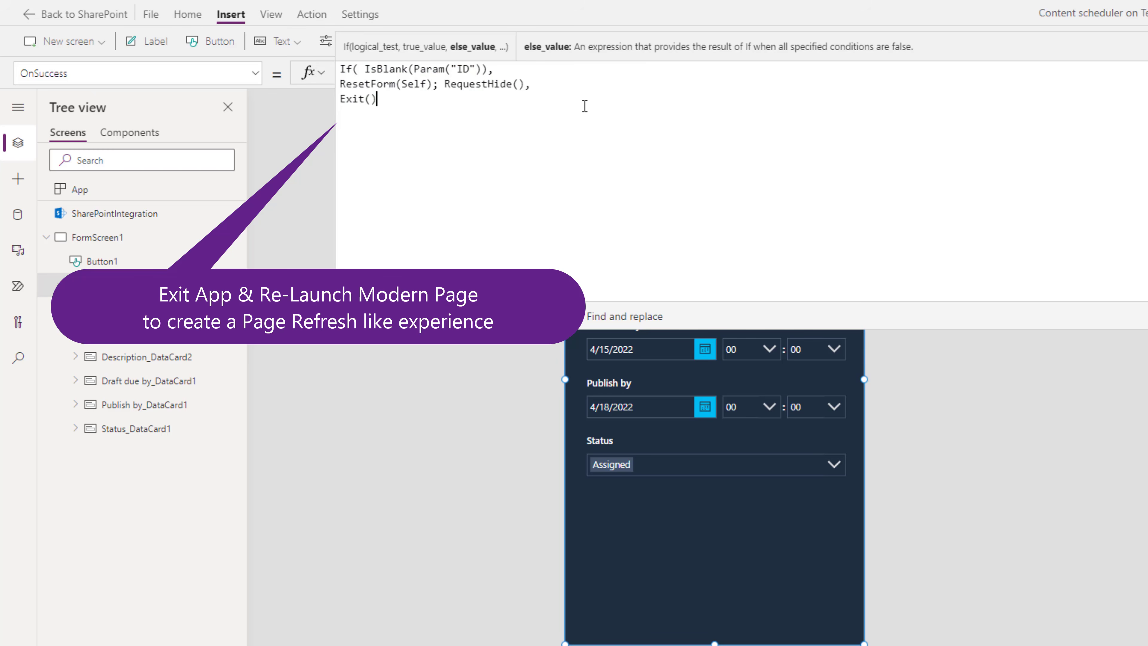
text(;Launch)
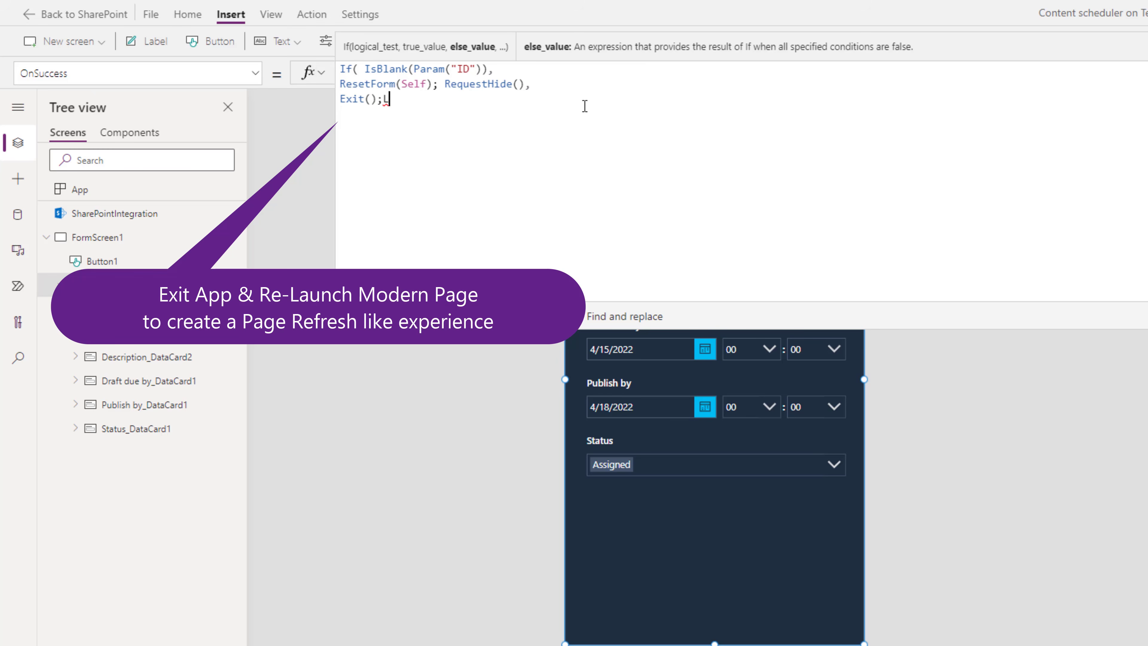
text((")
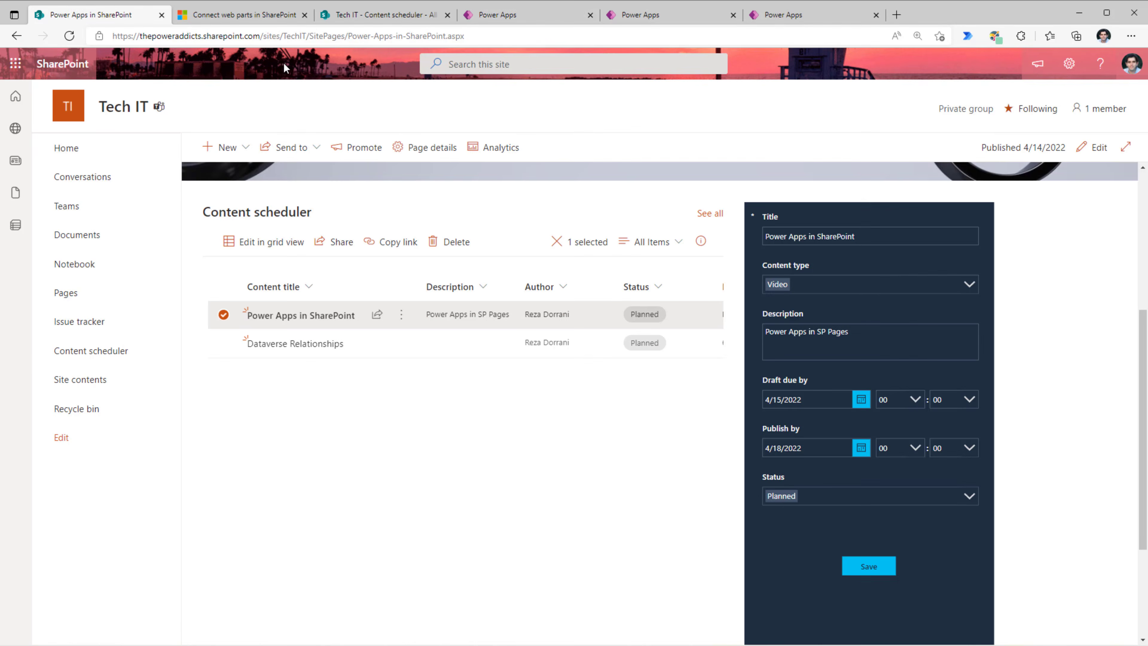
- Complete the Launch call with the copied Power-Apps-in-SharePoint.aspx page URL, "" as parameters and LaunchTarget.Replace, and format the formula
click(462, 37)
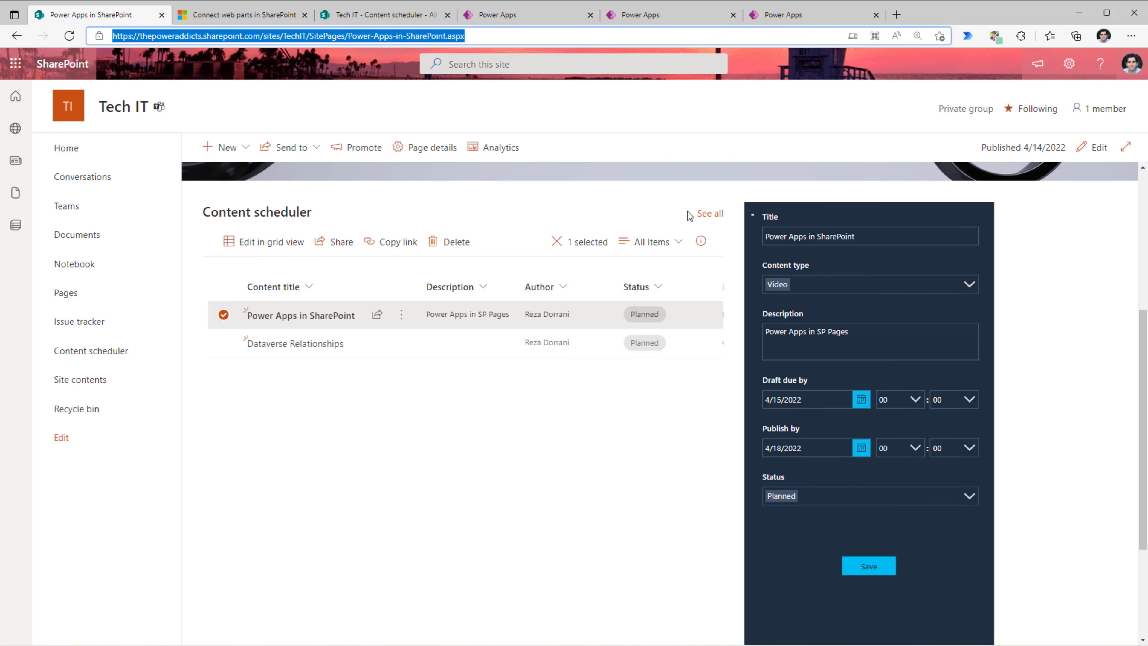
right_click(424, 33)
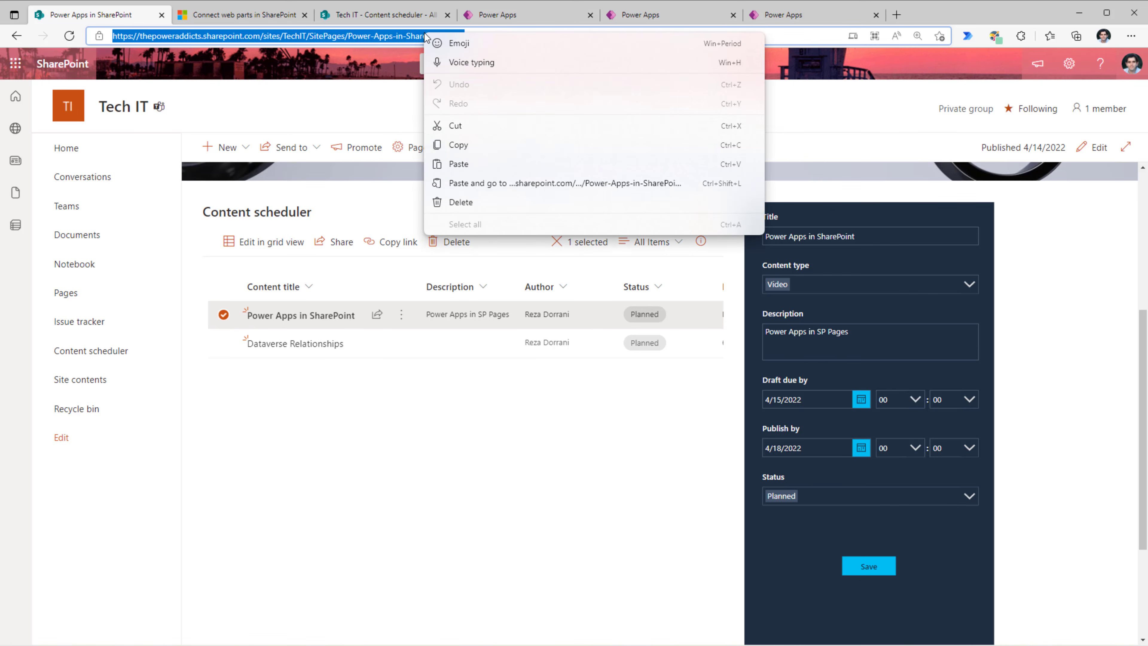
click(477, 144)
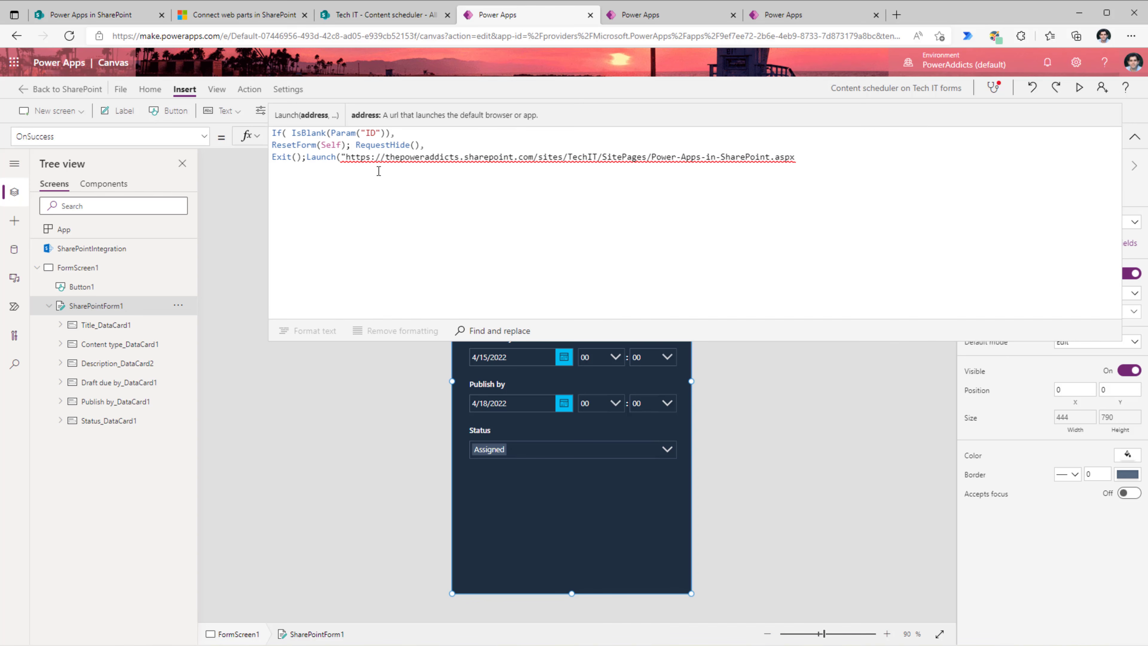
key(BackSpace)
text("",)
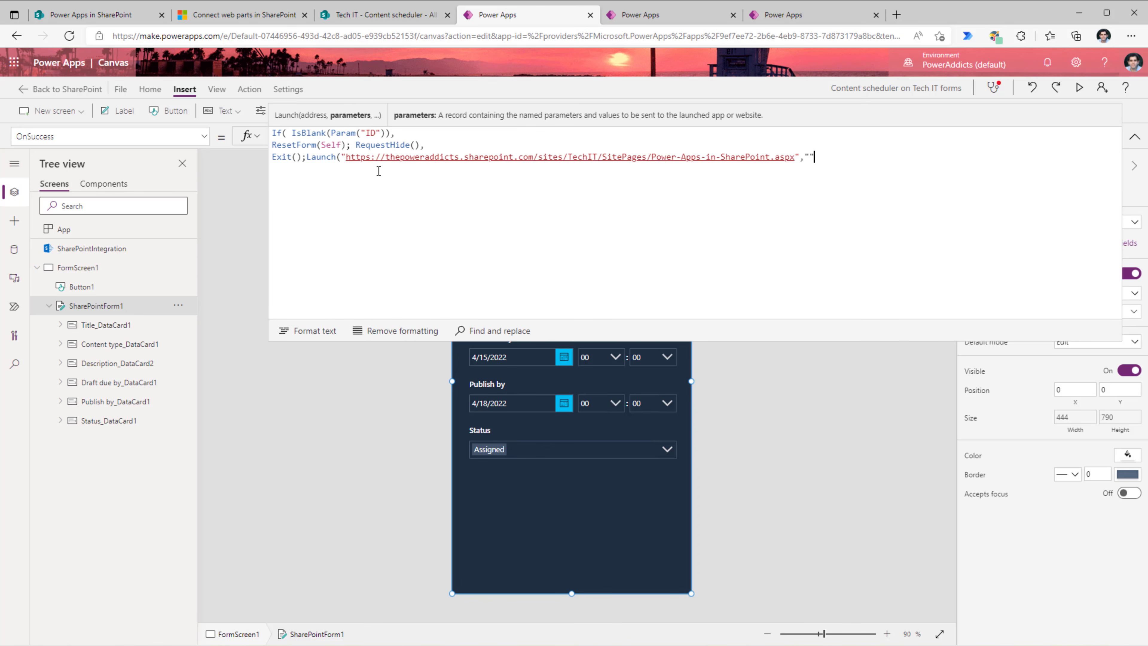
text(Lau)
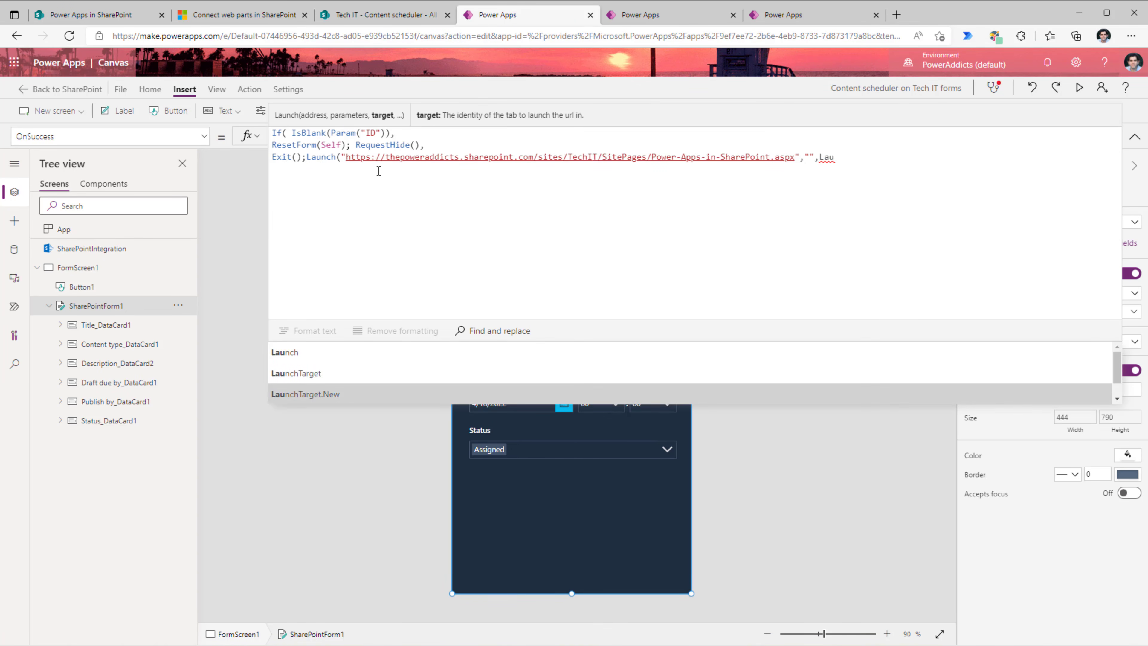
text(nchTarget.Replace))
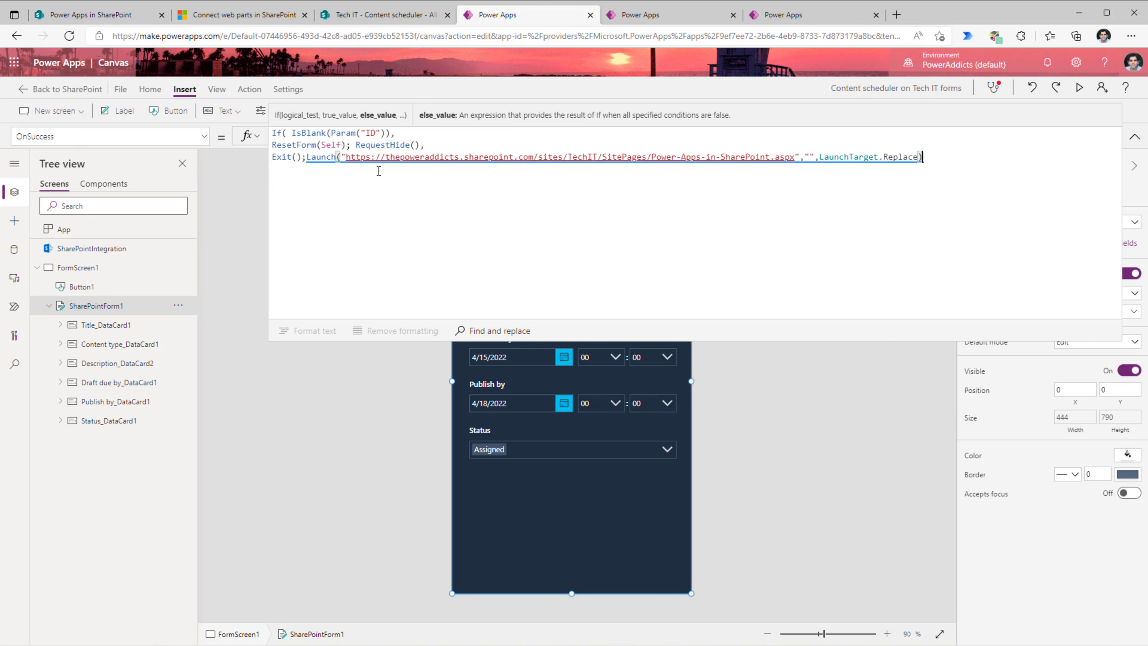
click(331, 331)
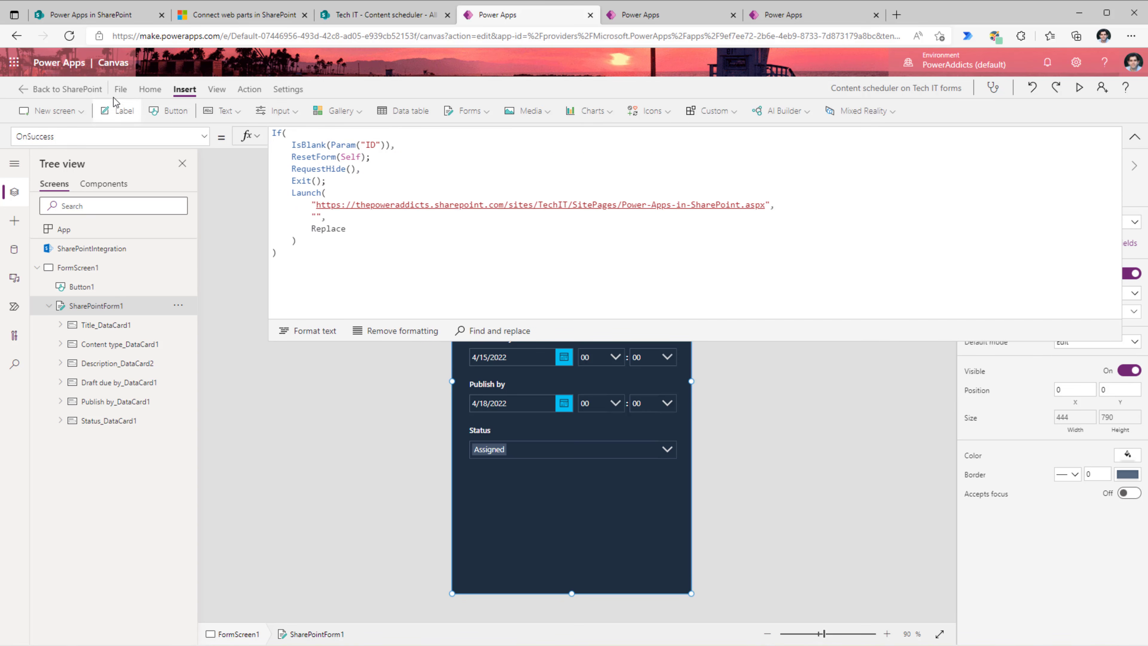
- Save the Content scheduler form with its new OnSuccess formula and publish it to SharePoint
click(120, 89)
click(122, 277)
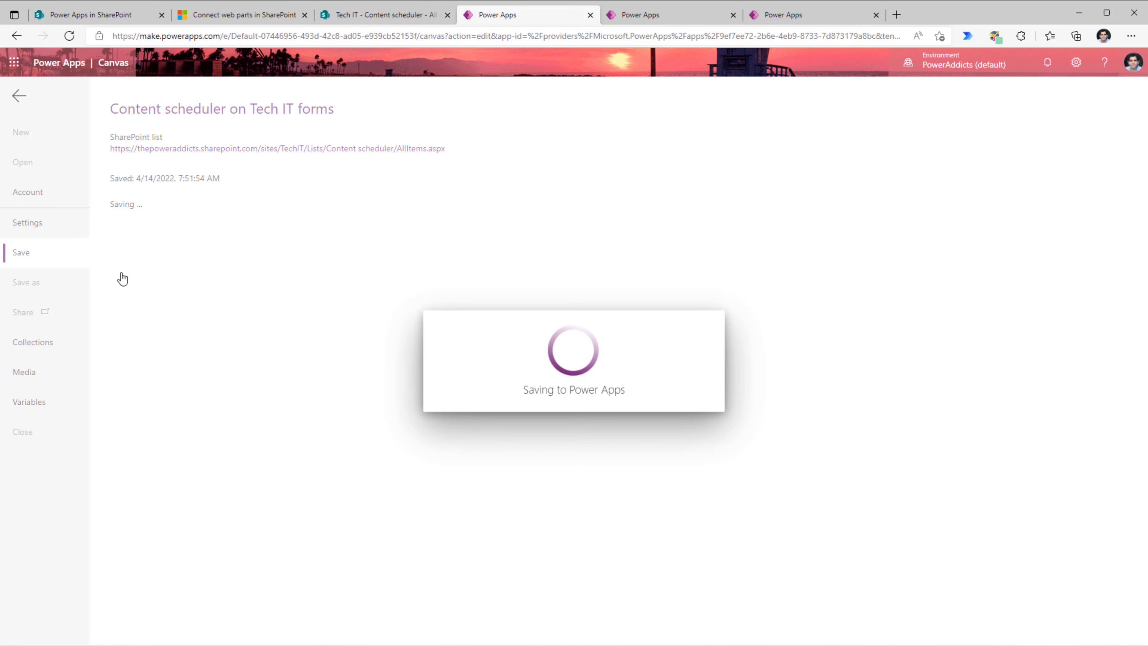
click(128, 267)
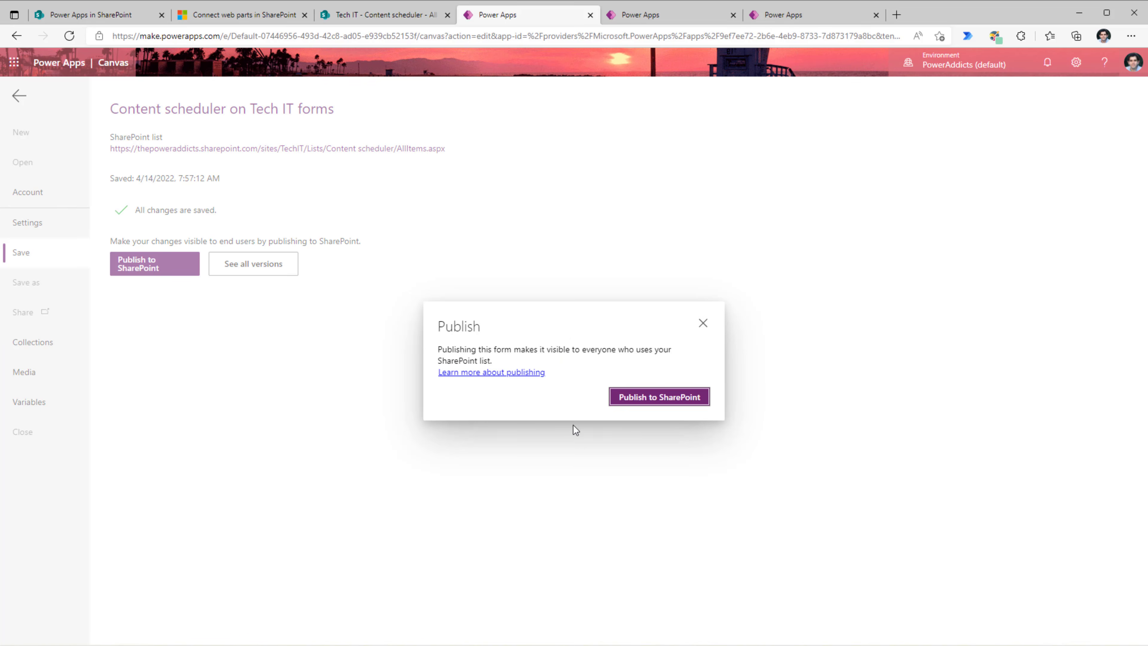
click(640, 401)
- On the Power Apps in SharePoint page, set the Power Apps in SharePoint item's Status to Ready to publish in the embedded form and save it
click(90, 14)
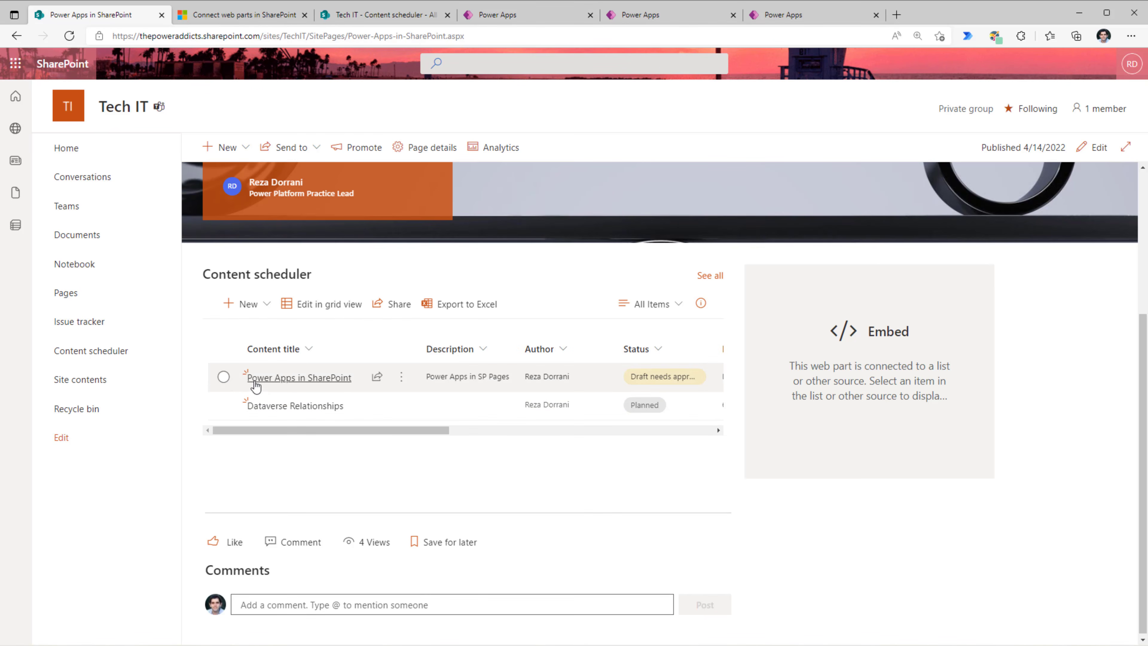
click(224, 380)
click(878, 500)
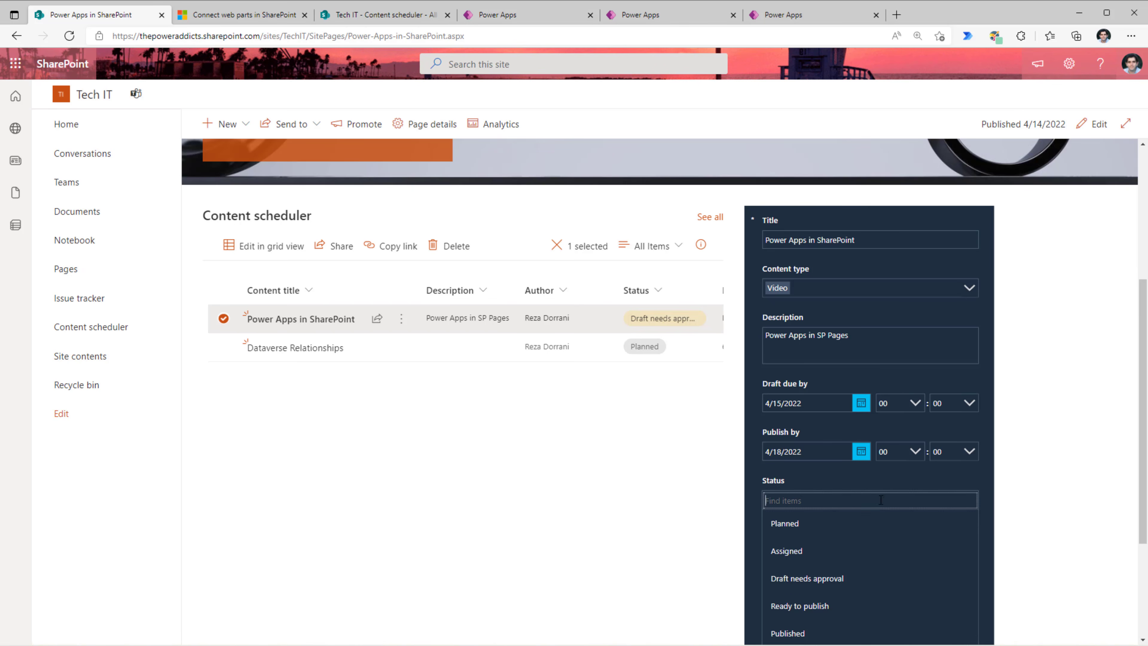
click(826, 607)
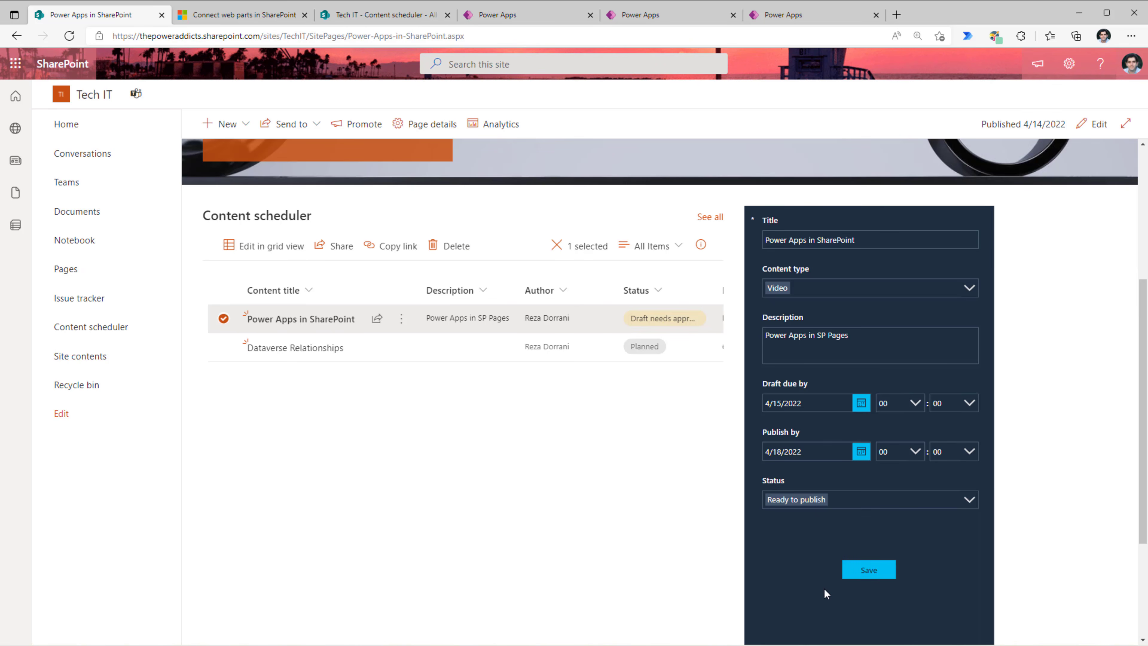
click(873, 578)
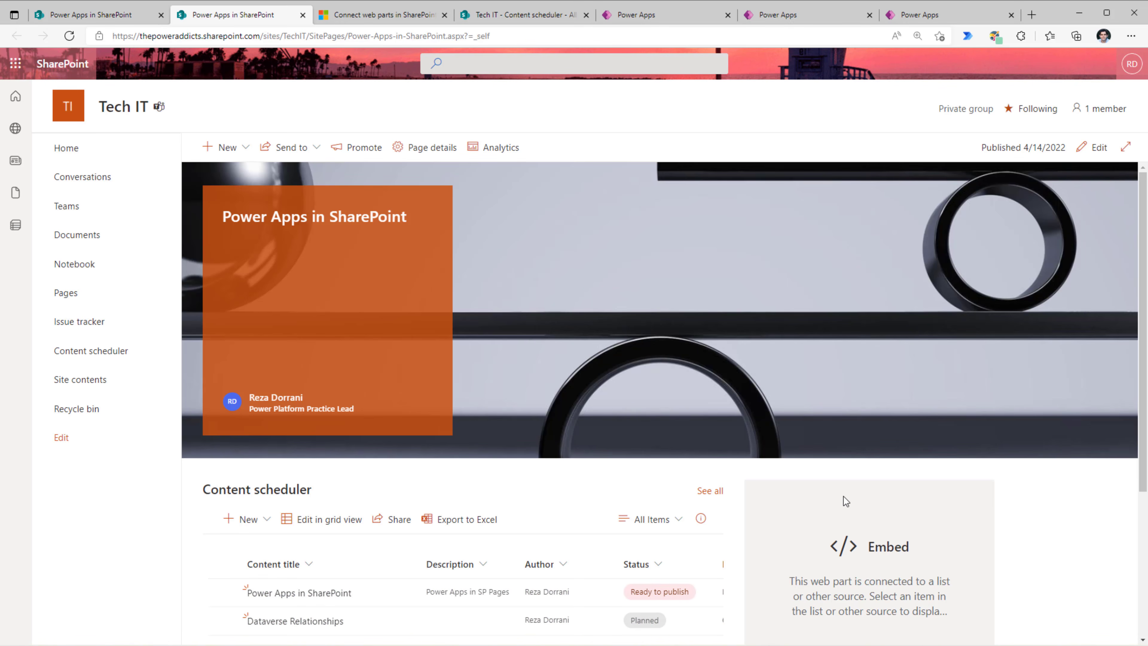
scroll(843, 496, down, 2)
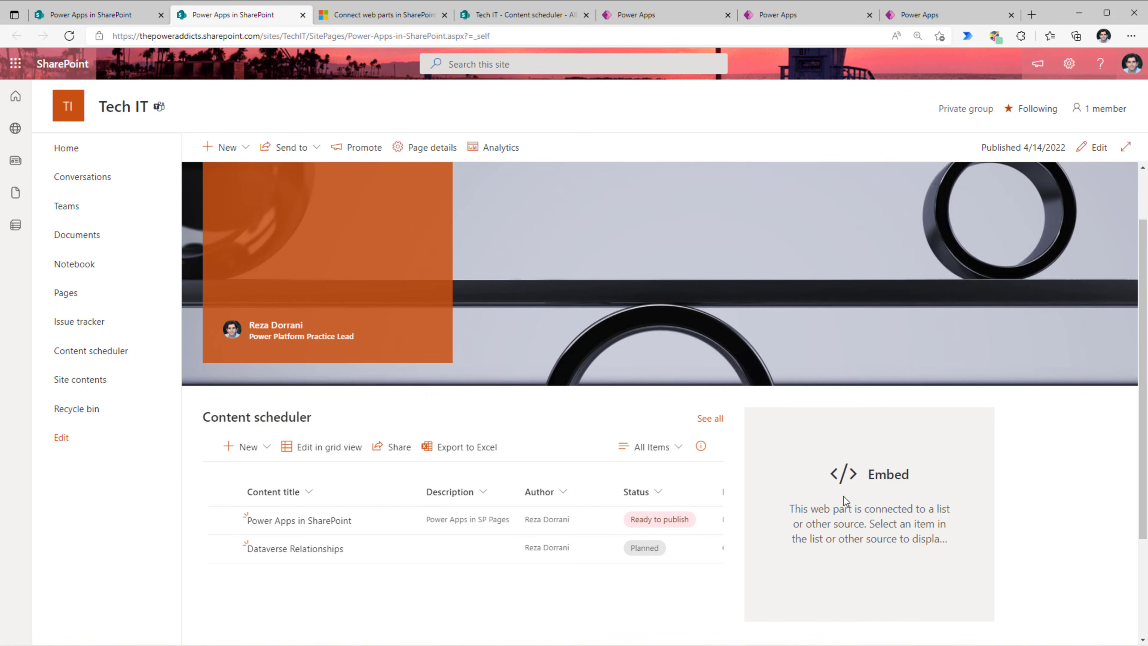
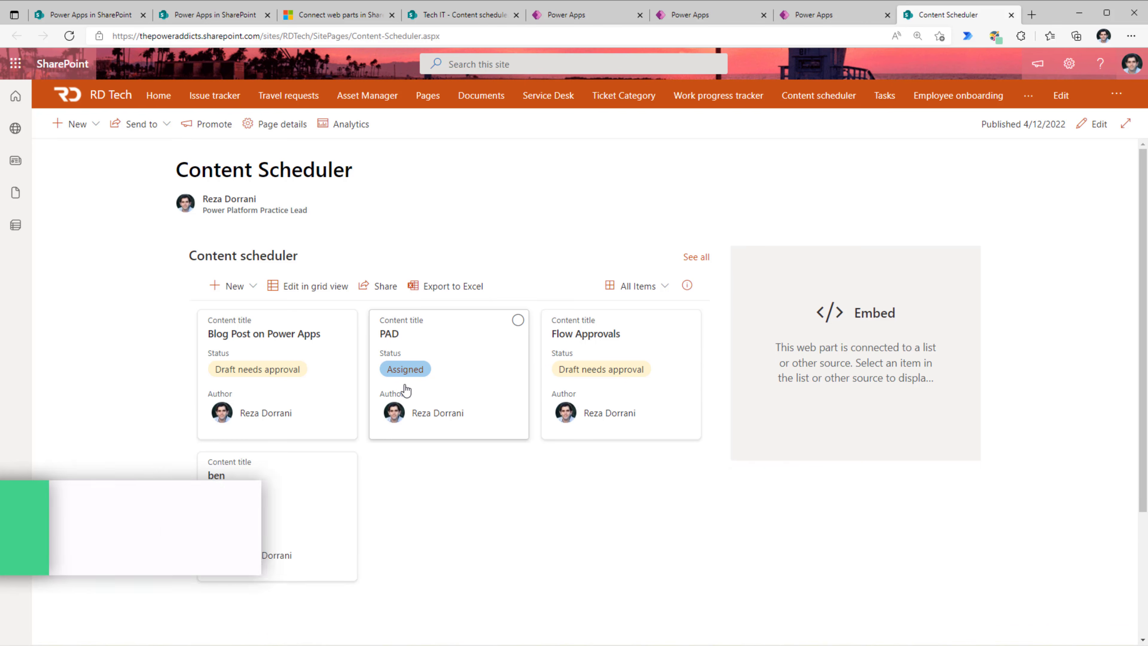
- On the RD Tech Content Scheduler page, set the Blog Post on Power Apps item's Status to Planned in the embedded form and save it
scroll(406, 390, down, 2)
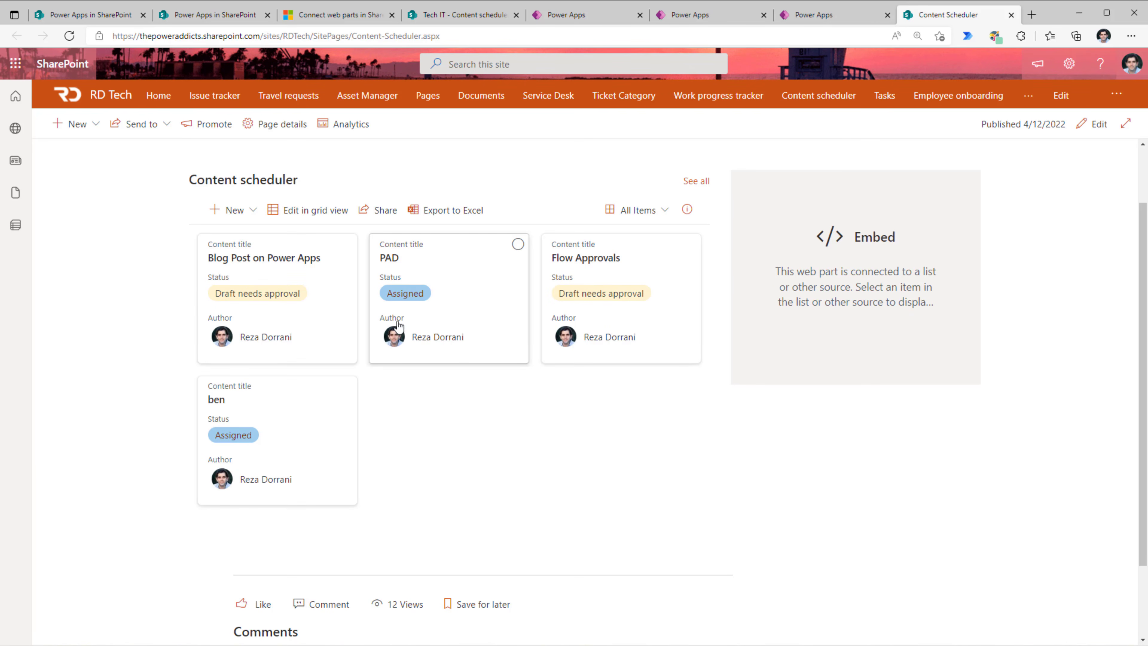
click(346, 244)
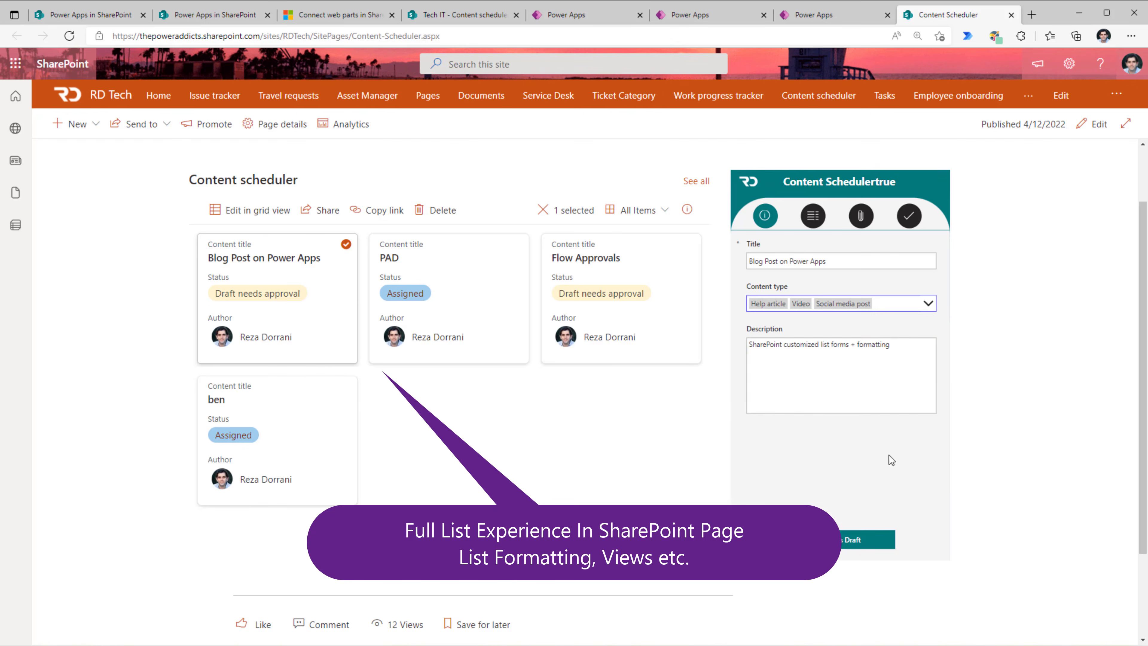
click(809, 219)
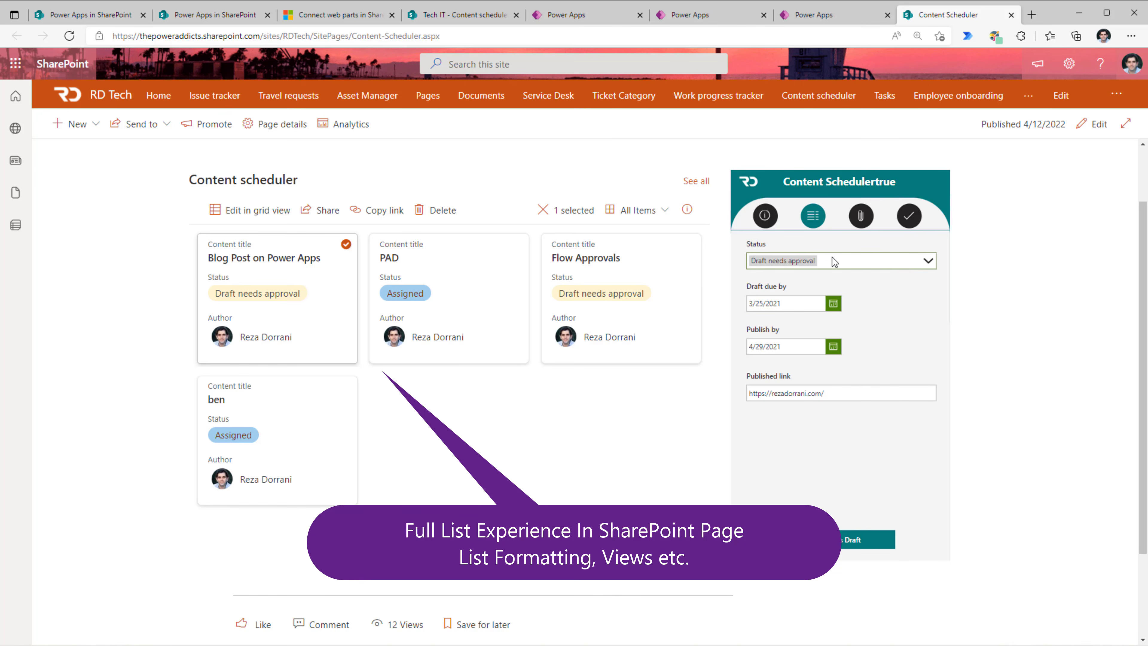
click(809, 261)
click(786, 306)
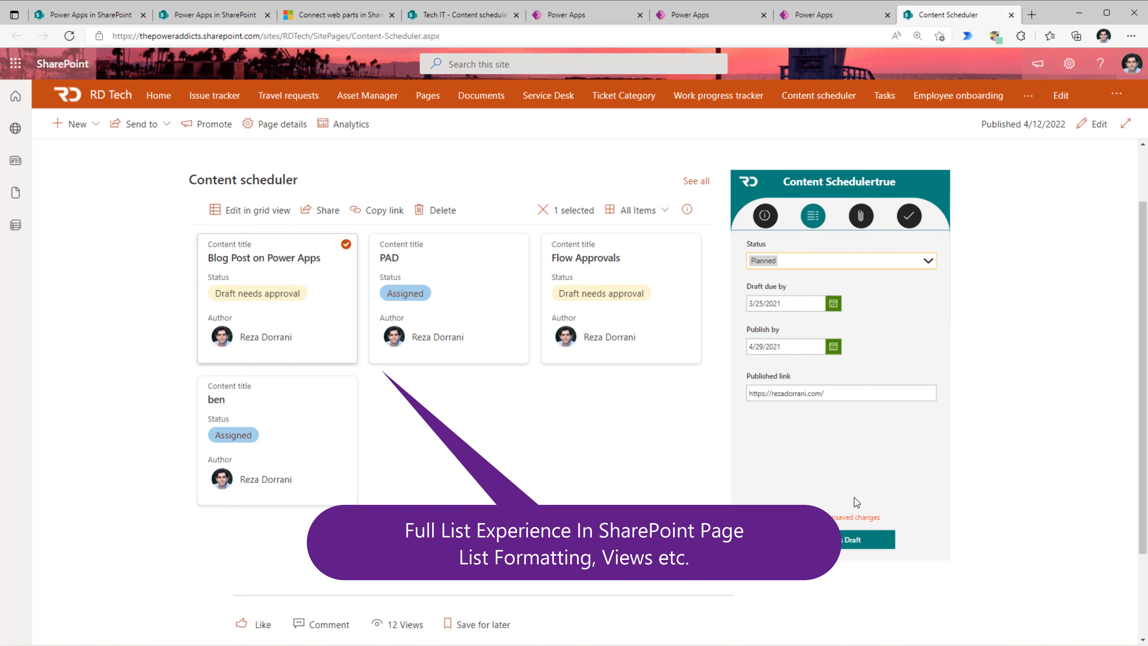
click(858, 540)
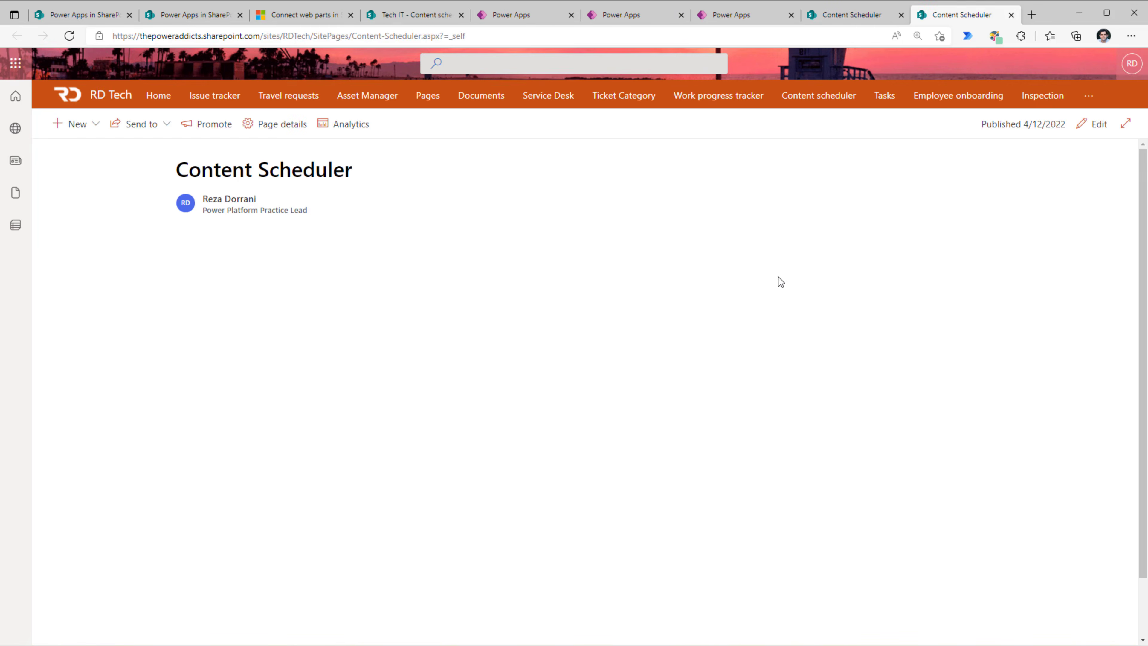
- Switch the Content scheduler list to the Grouped by content status view and check the item groups
click(617, 294)
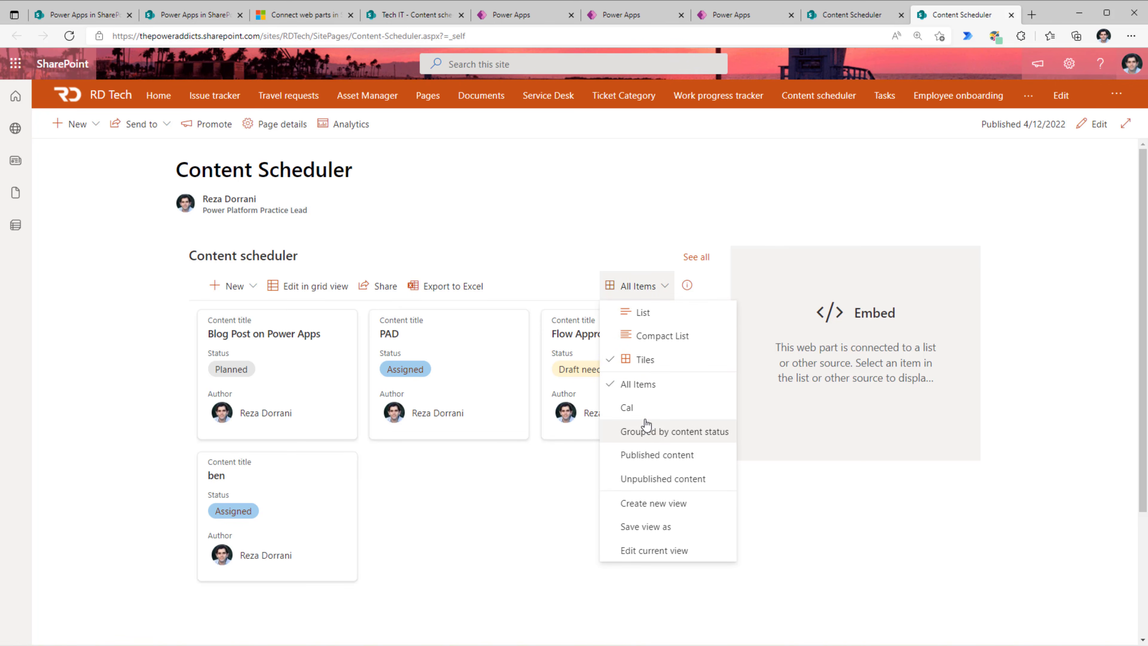
click(653, 432)
scroll(579, 493, down, 2)
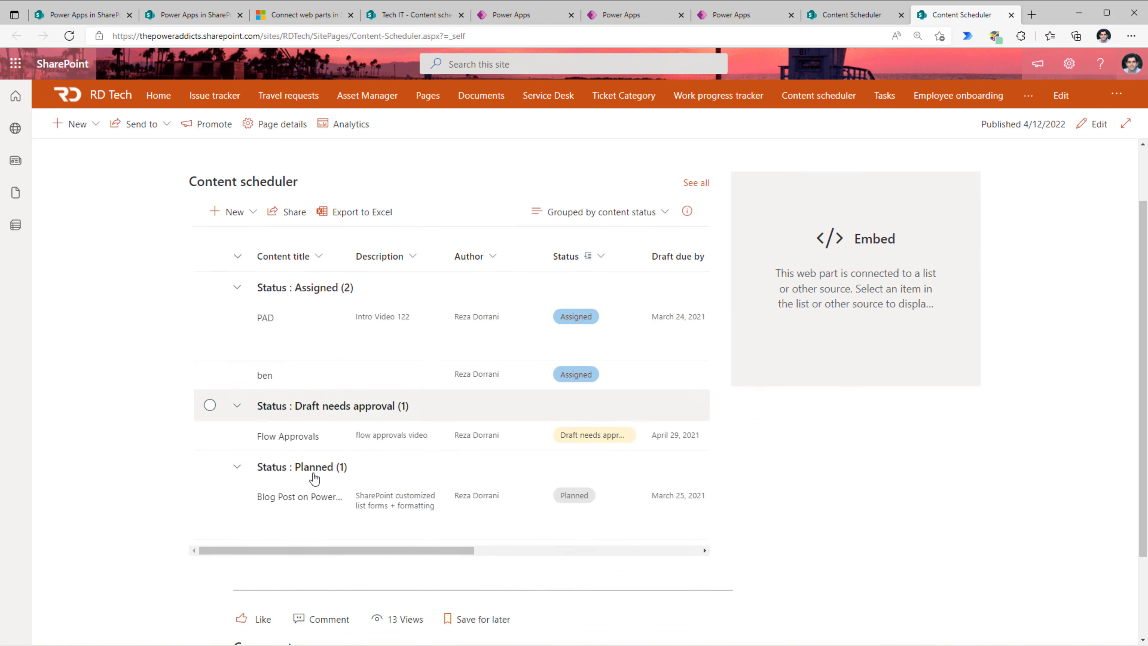
- Select the Flow Approvals item in the grouped Content scheduler list
click(209, 434)
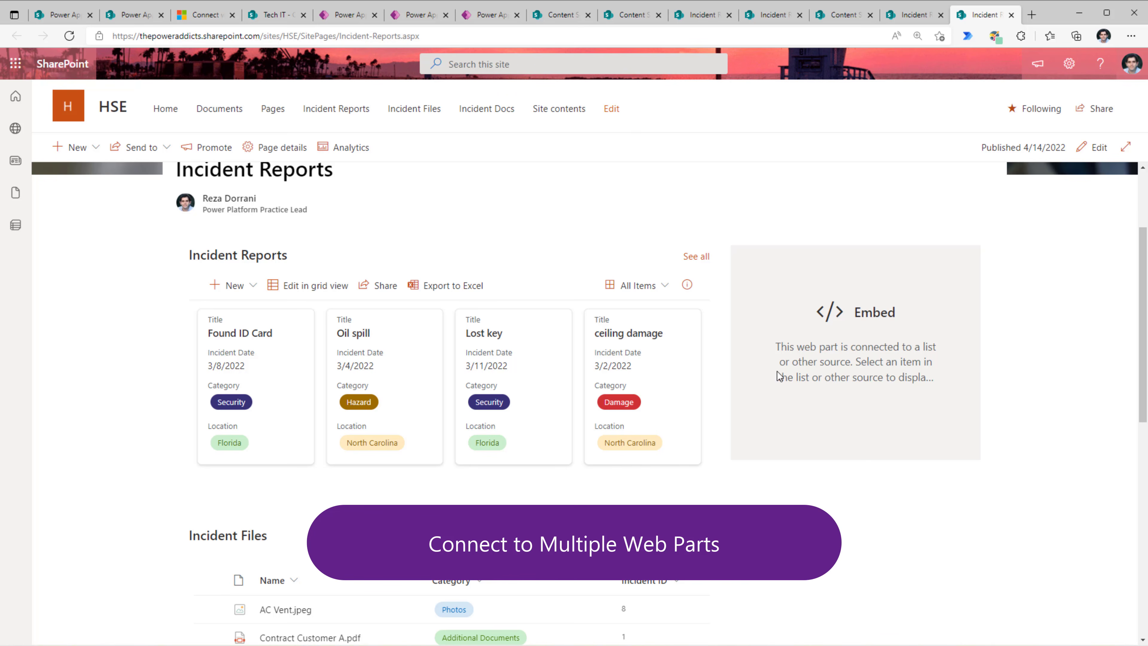
- On the HSE Incident Reports page, select the Found ID Card incident, check its related files and open its embedded form for editing
scroll(423, 391, down, 2)
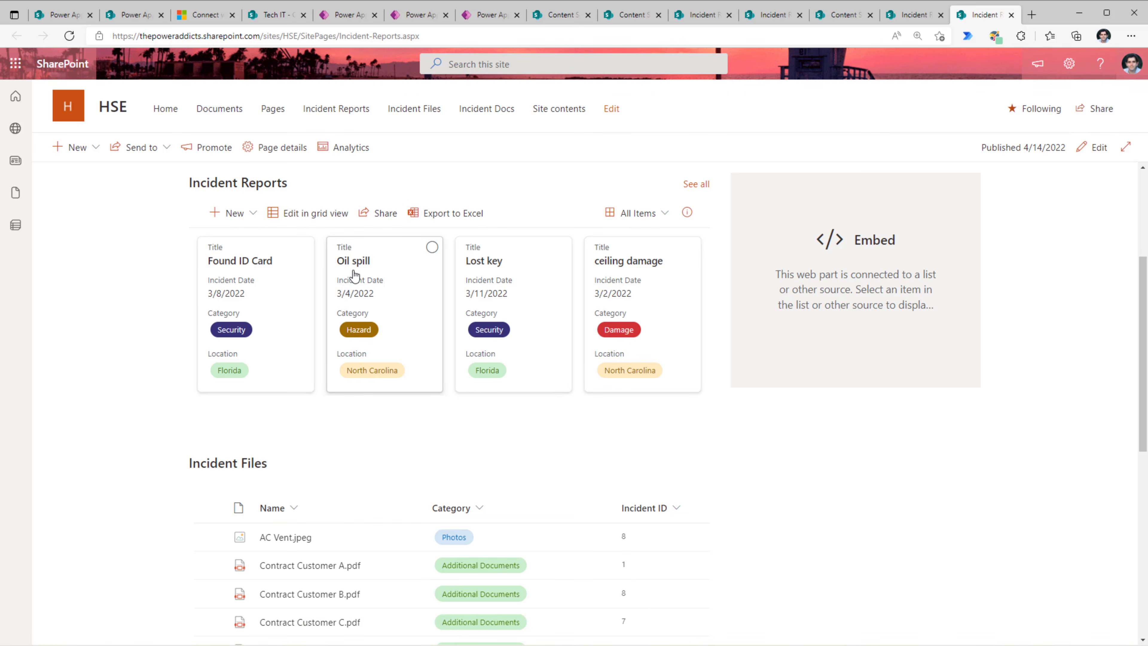
click(303, 247)
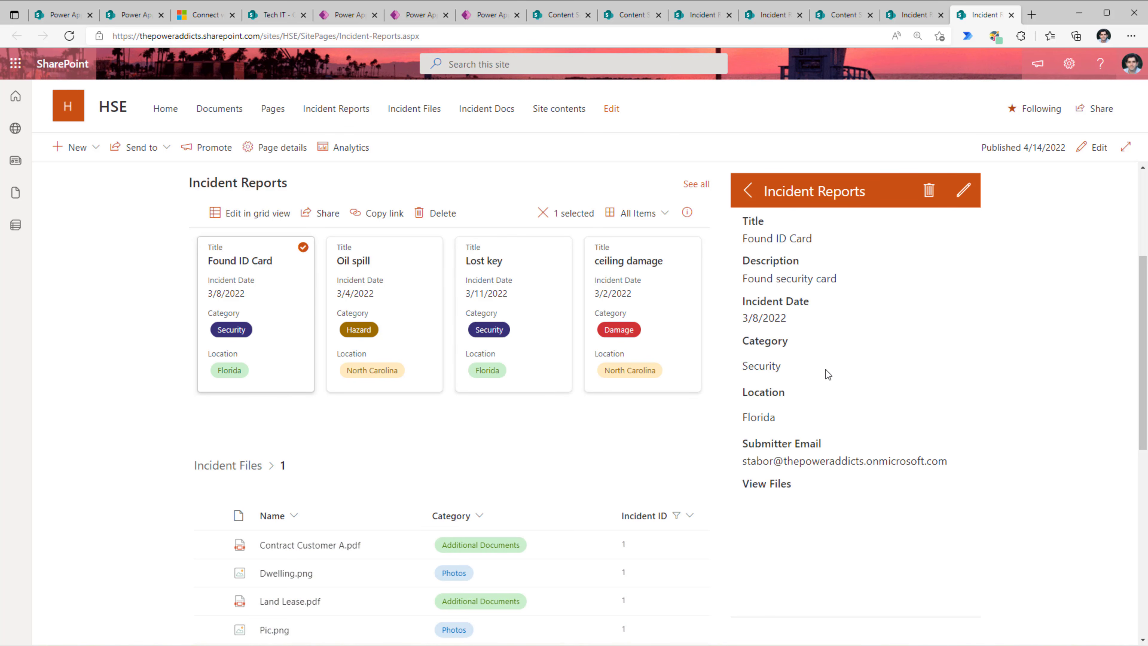
scroll(685, 478, down, 2)
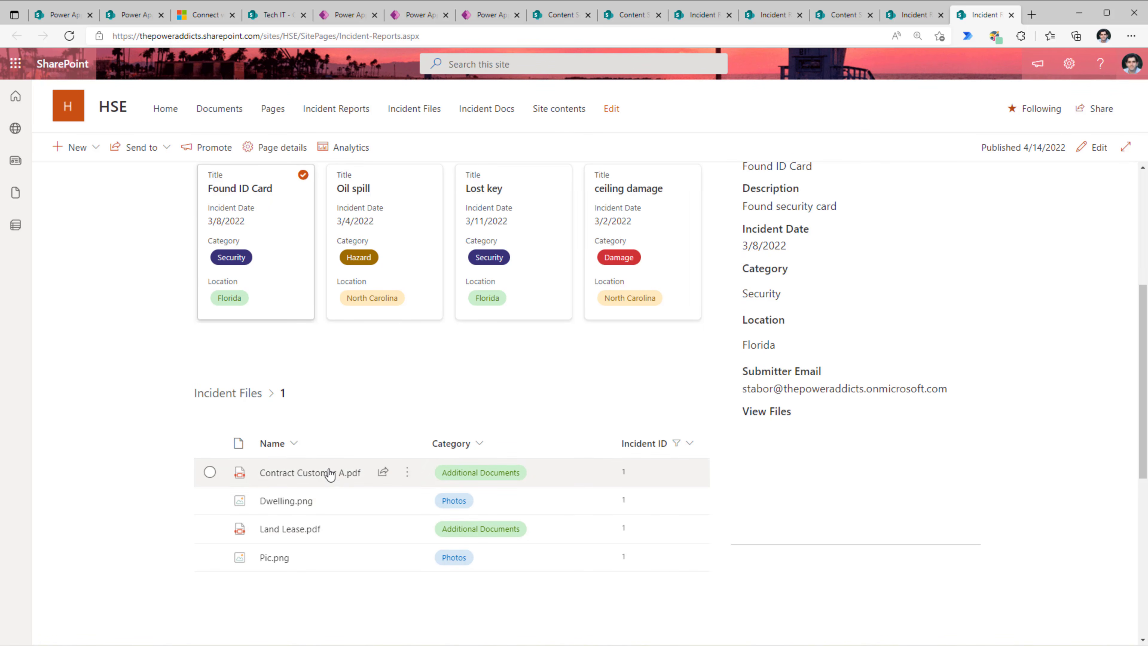
scroll(282, 347, up, 2)
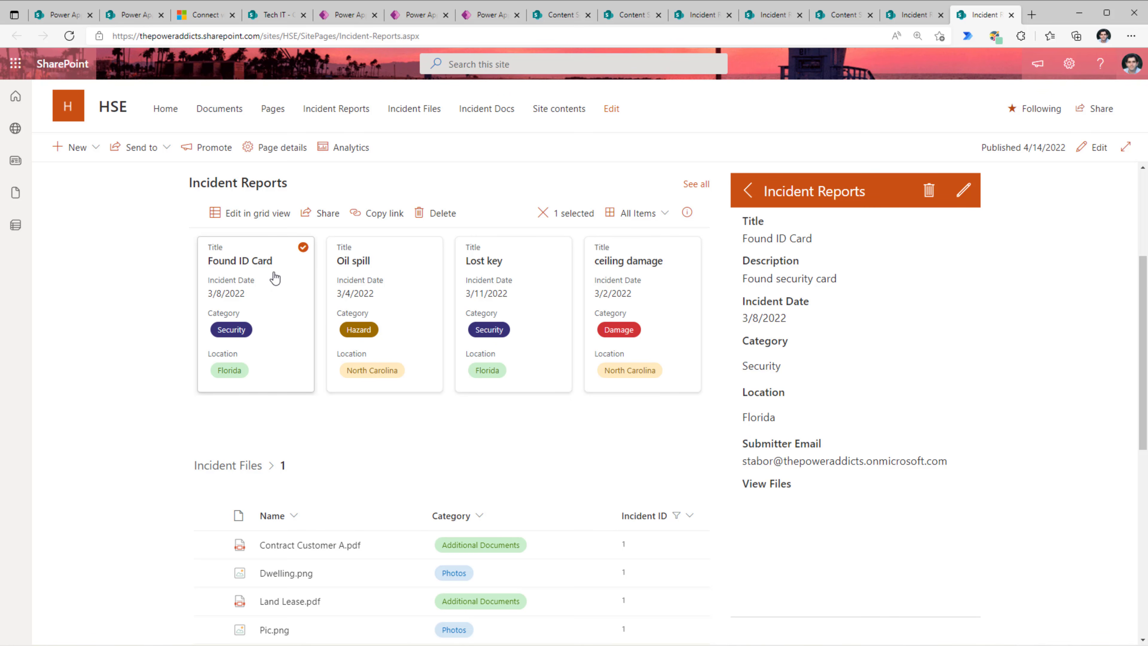
click(963, 190)
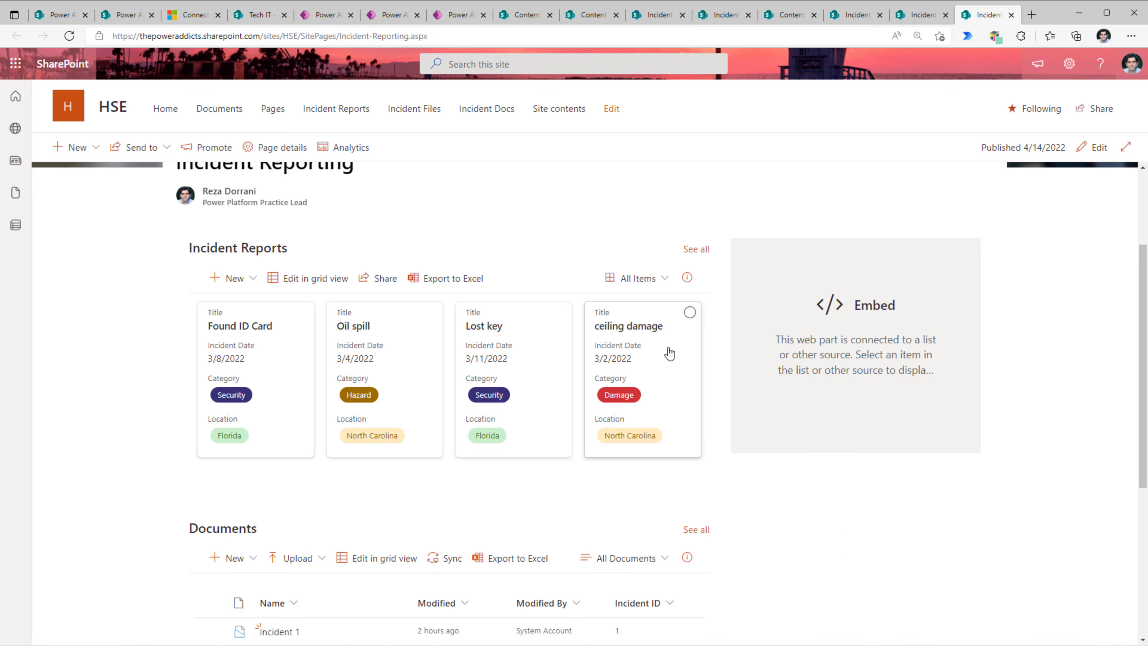
- On the HSE Incident Reporting page, select the Oil spill incident and open its Incident 5 folder in the Documents library
scroll(670, 354, down, 1)
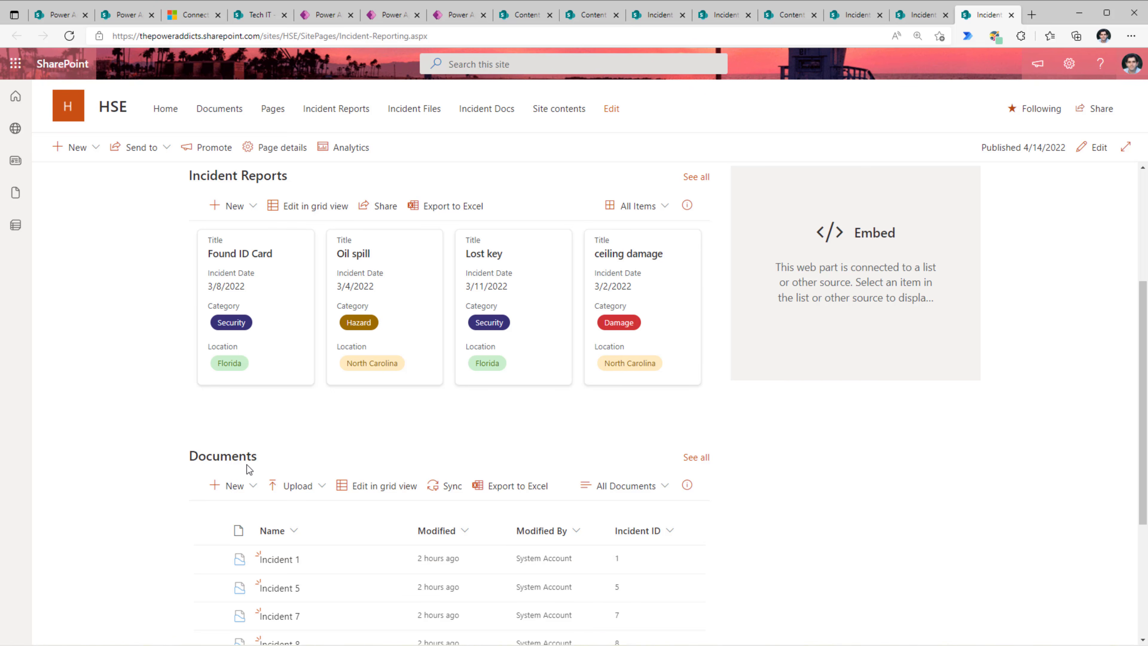
scroll(249, 470, down, 1)
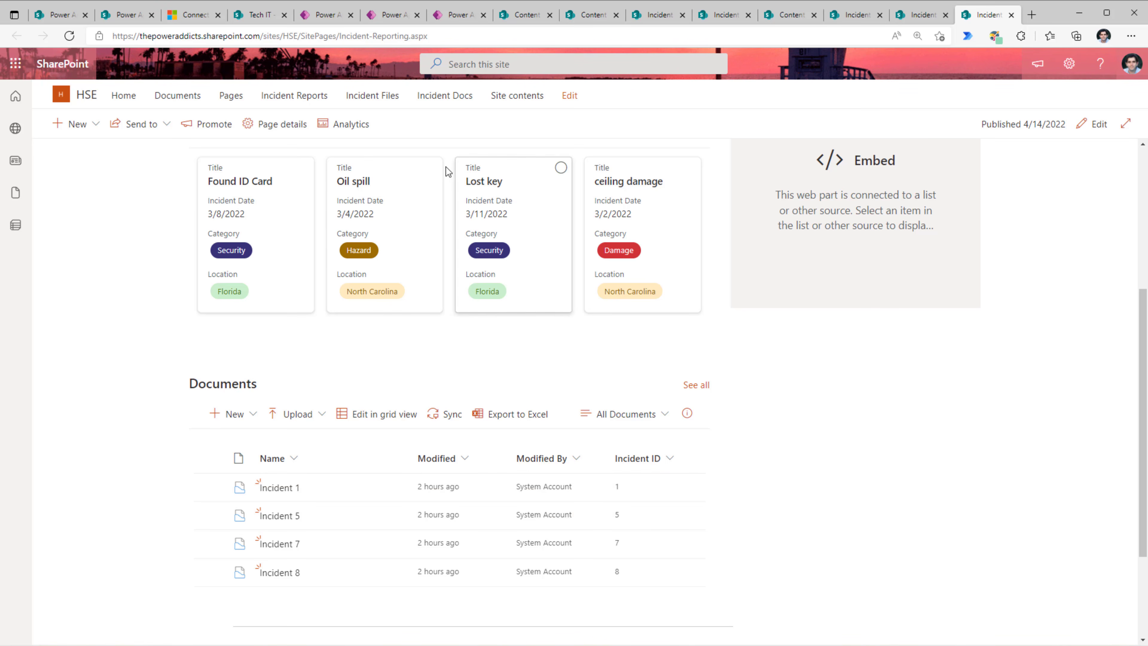
click(432, 168)
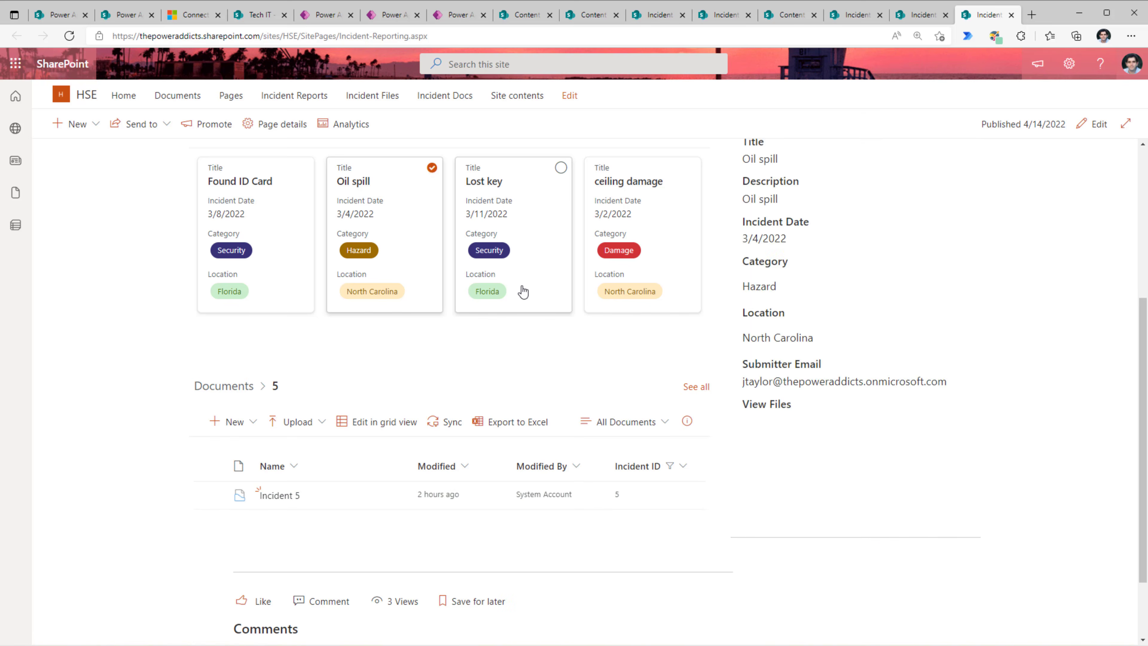
scroll(523, 292, up, 1)
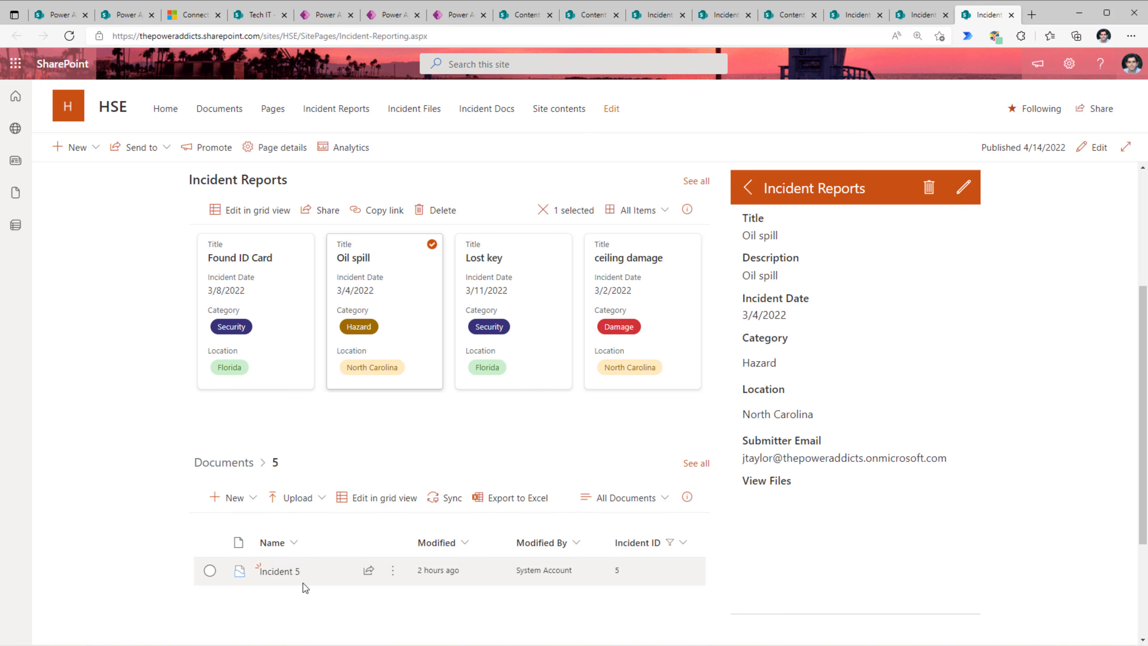
click(279, 571)
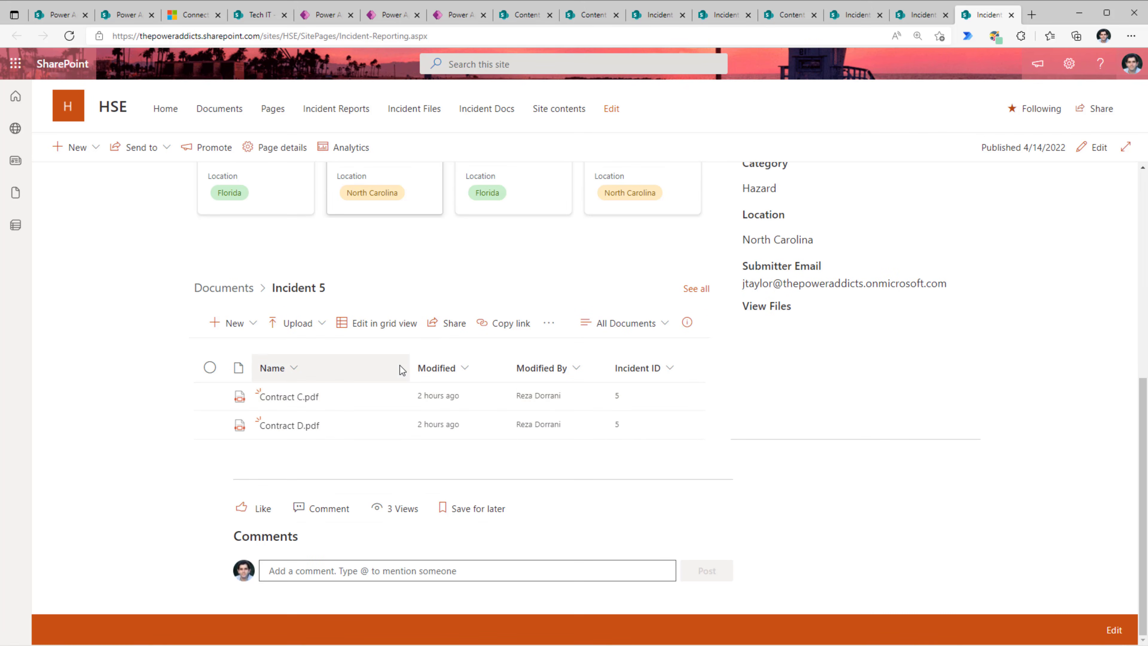
- Upload the files Invoice # 2132.pdf and Invoice # 2133.pdf to the Incident 5 folder
scroll(400, 365, up, 2)
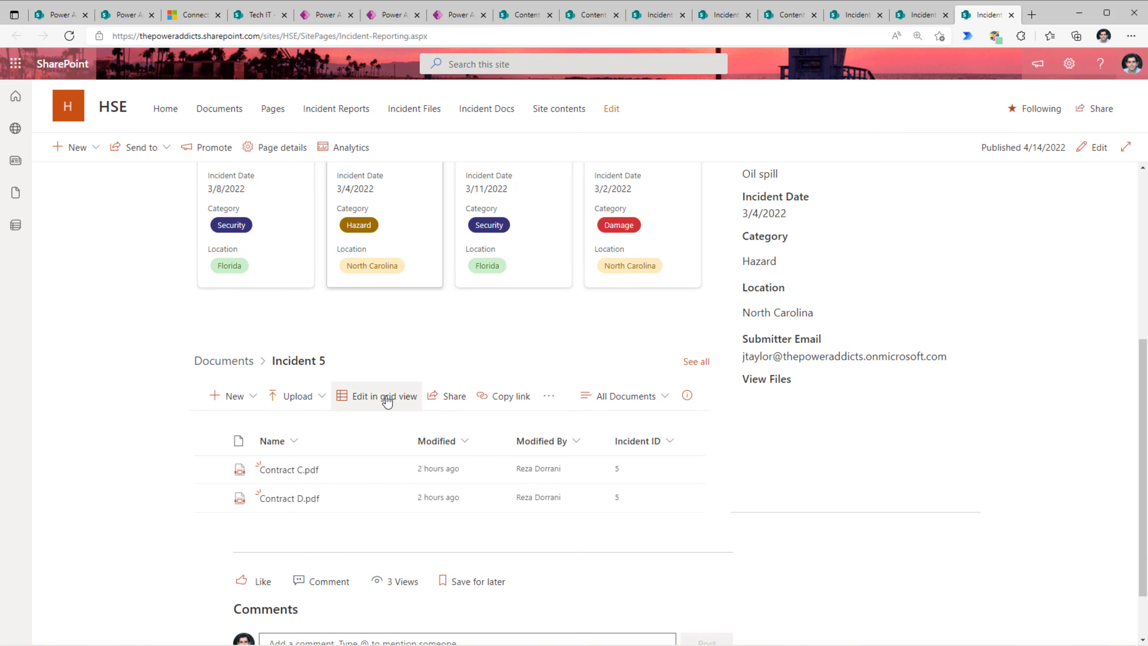
click(311, 399)
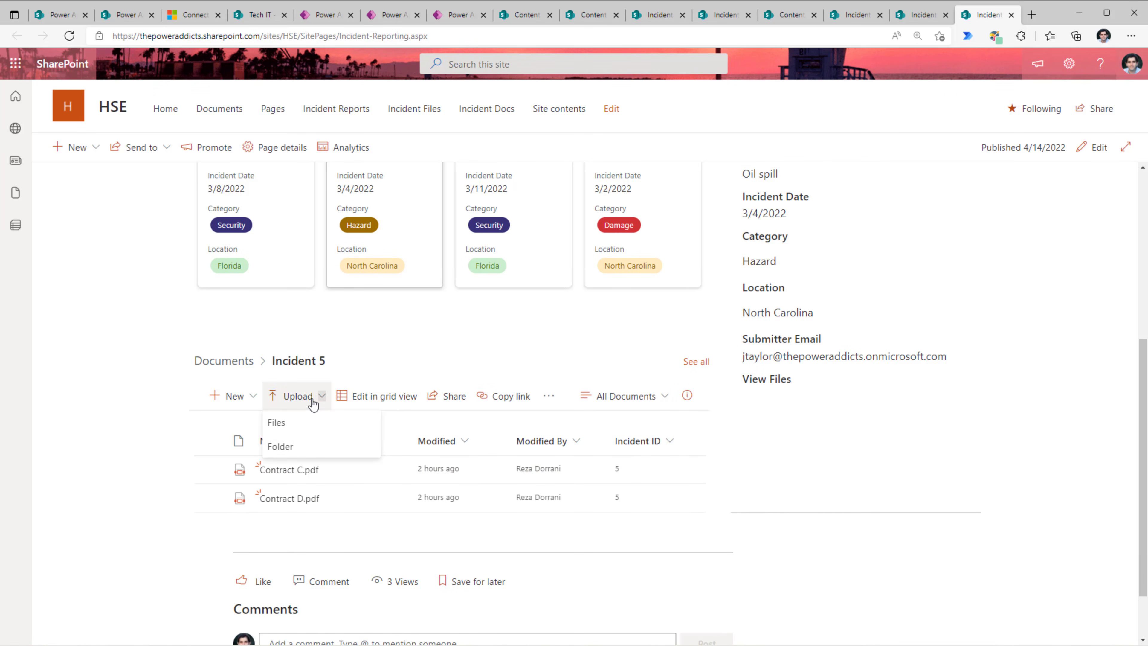
click(312, 424)
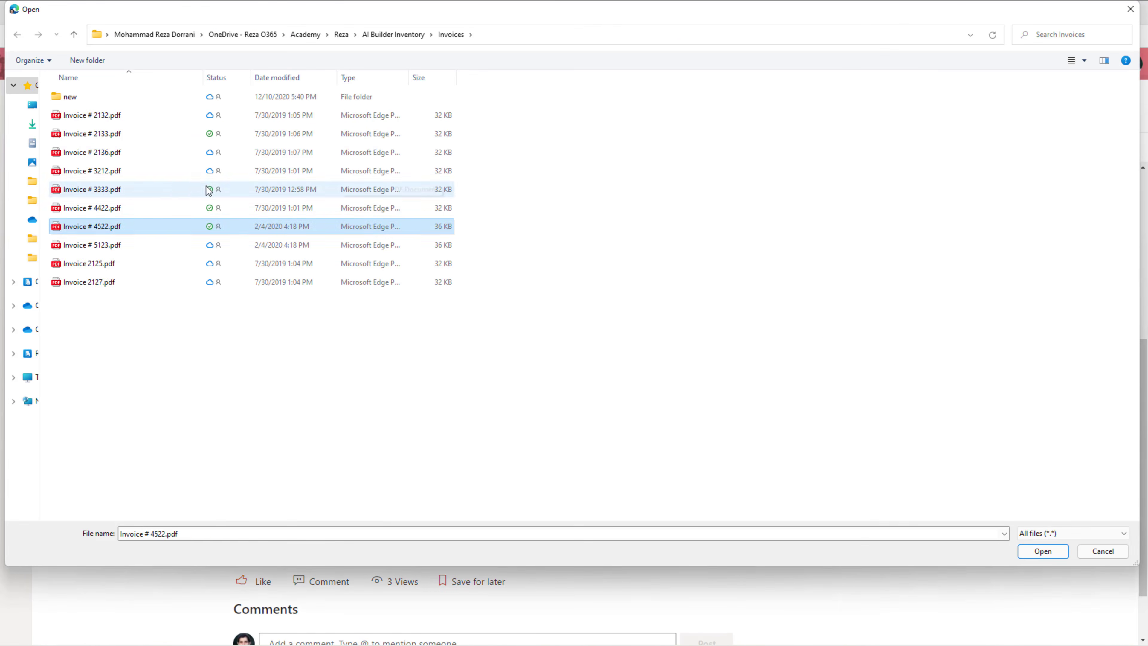
click(108, 120)
ctrl+click(111, 130)
key(Return)
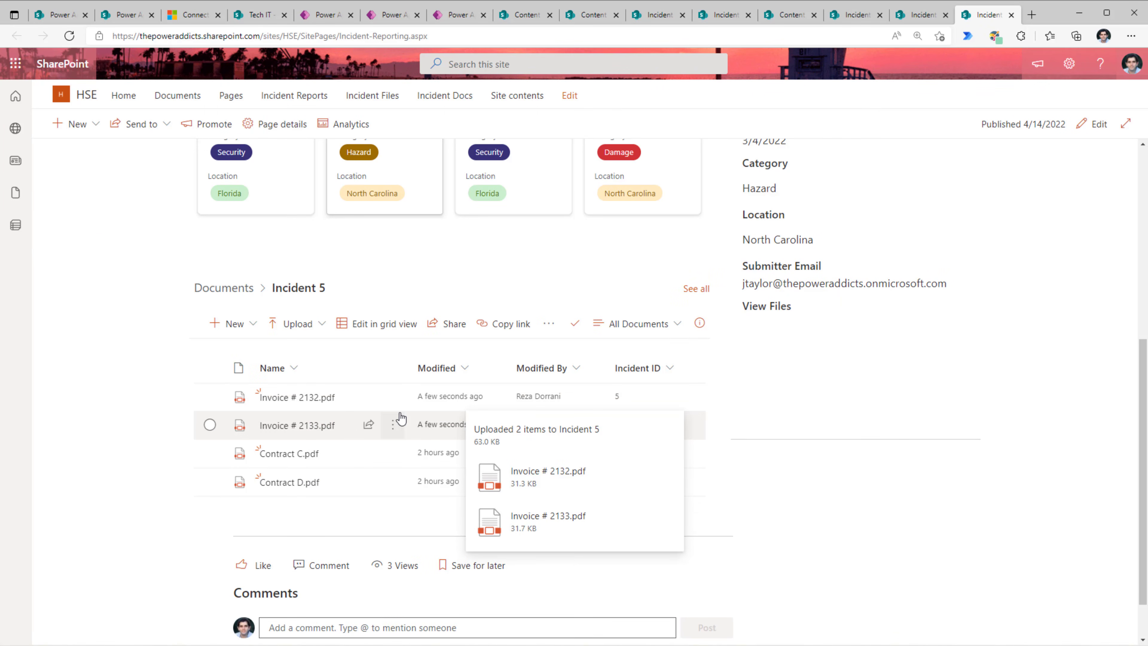
- Add Invoice # 4422.pdf, Invoice # 4522.pdf and Invoice # 5123.pdf from the Invoices folder in File Explorer to the Incident 5 folder
key(alt+Tab)
click(687, 295)
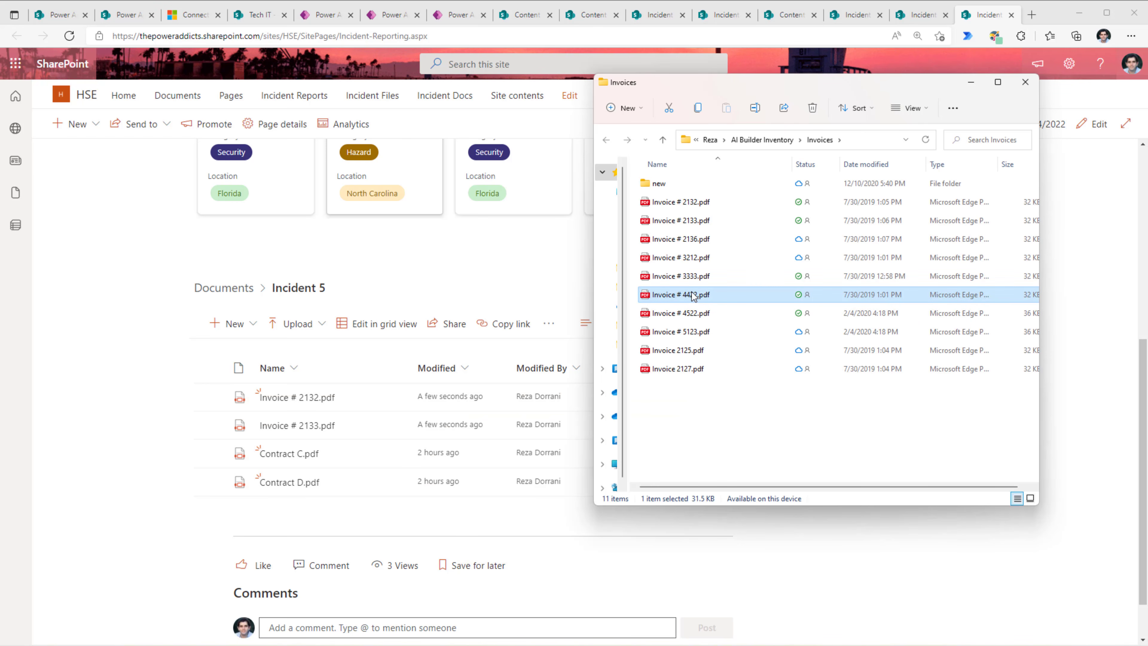
shift+click(706, 334)
drag(723, 323, 357, 488)
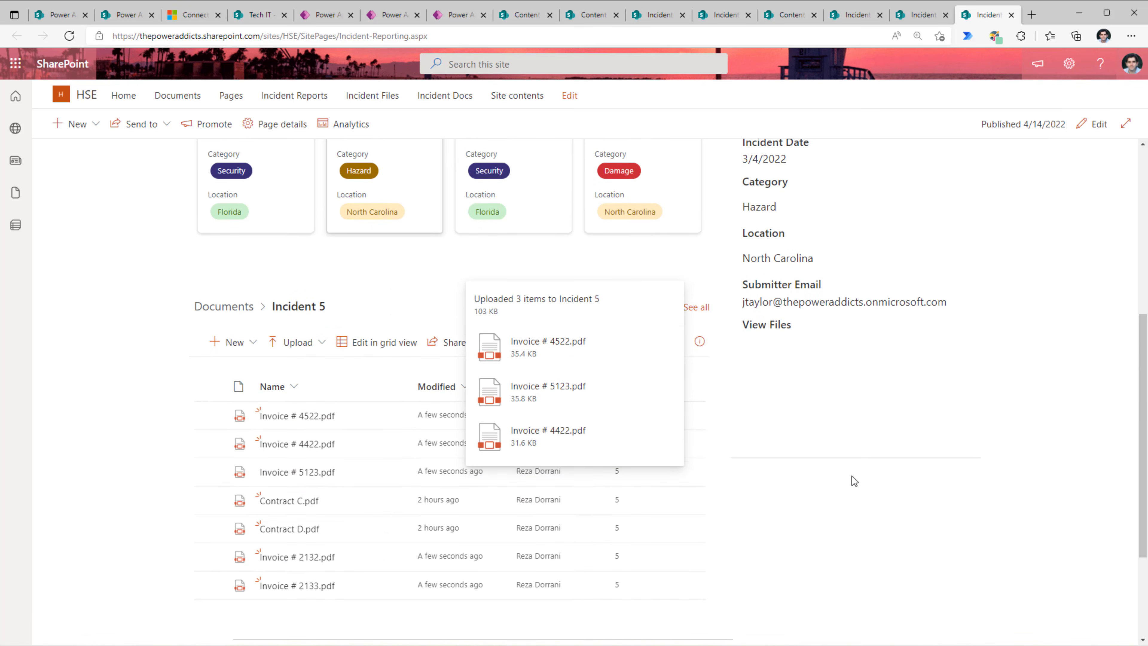
scroll(449, 437, up, 4)
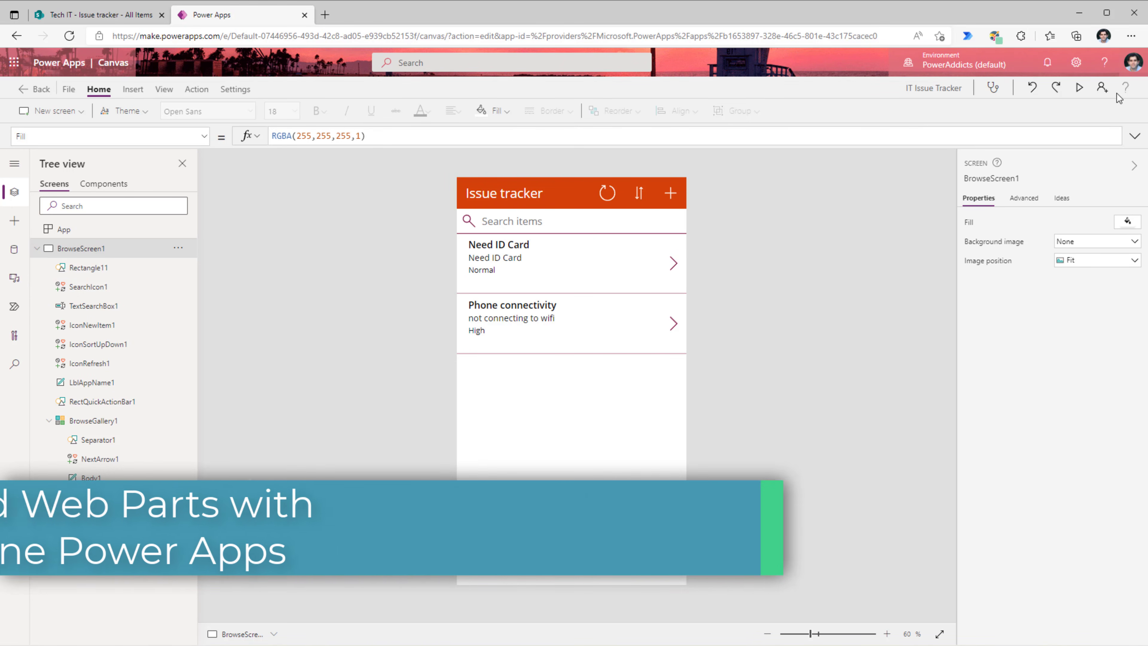
- Preview the IT Issue Tracker app in Power Apps, view the details of the Need ID Card issue and end the preview
click(1080, 87)
click(713, 205)
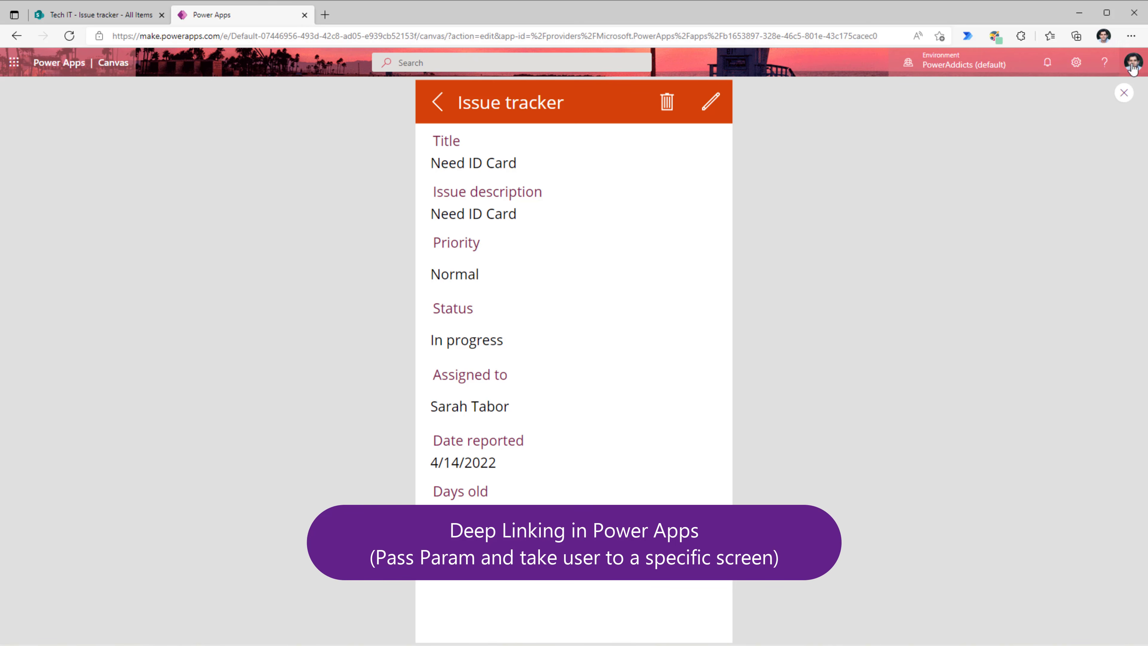
click(1125, 92)
- Examine DetailForm1 and its data cards on DetailScreen1, and collapse that screen in the tree view
scroll(106, 407, down, 3)
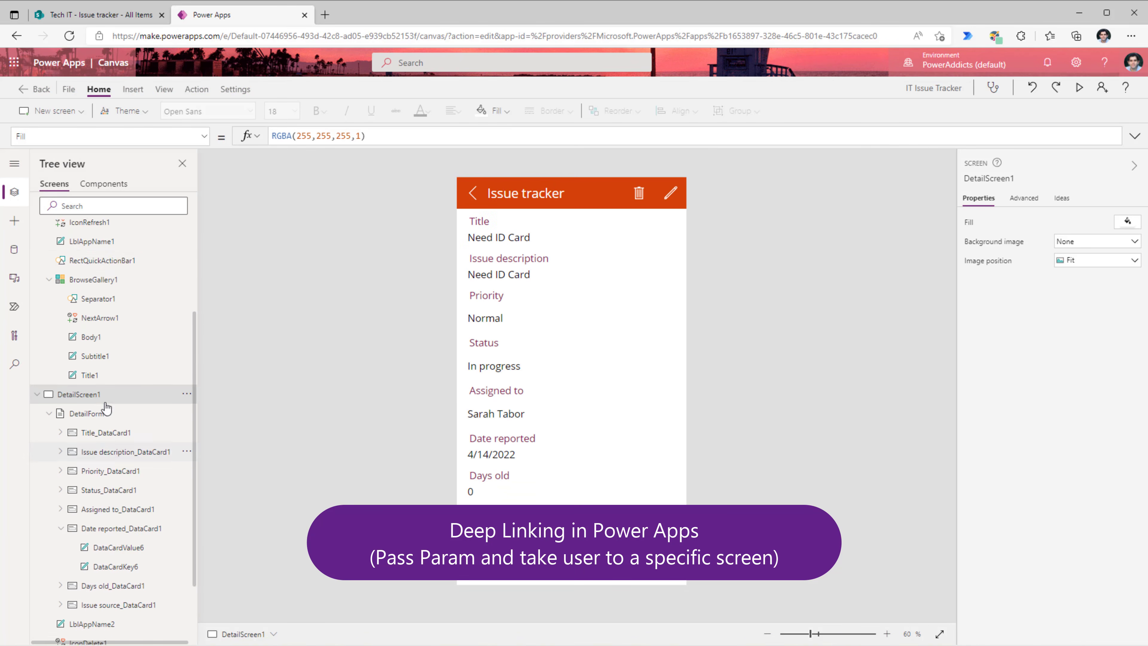
scroll(102, 334, up, 3)
click(103, 556)
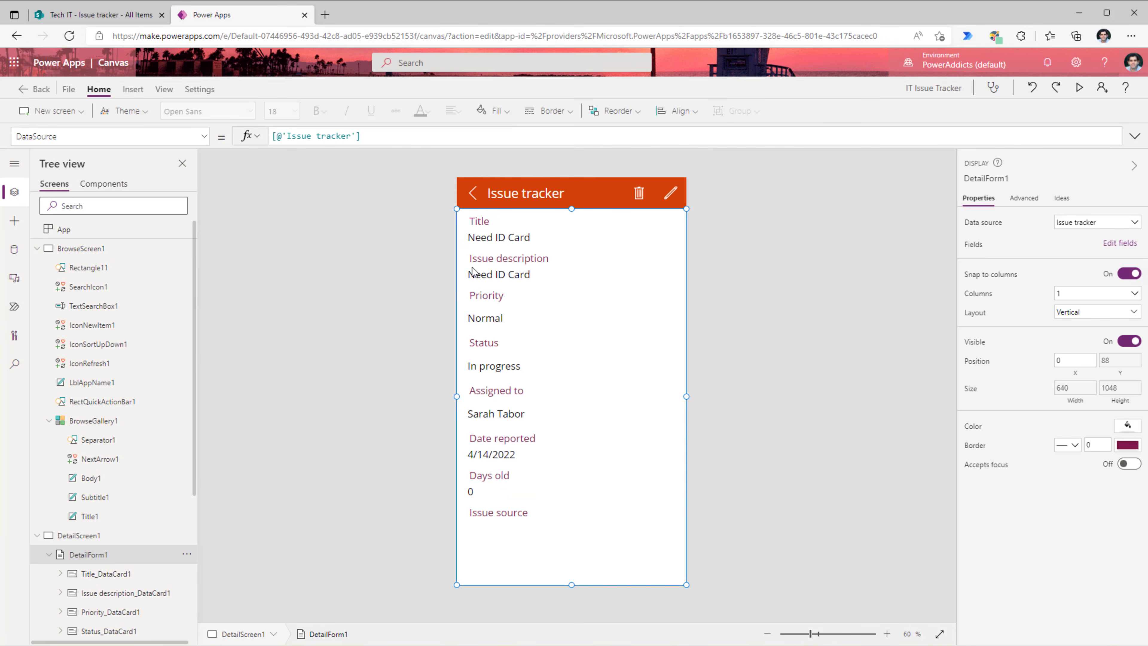
scroll(113, 500, down, 5)
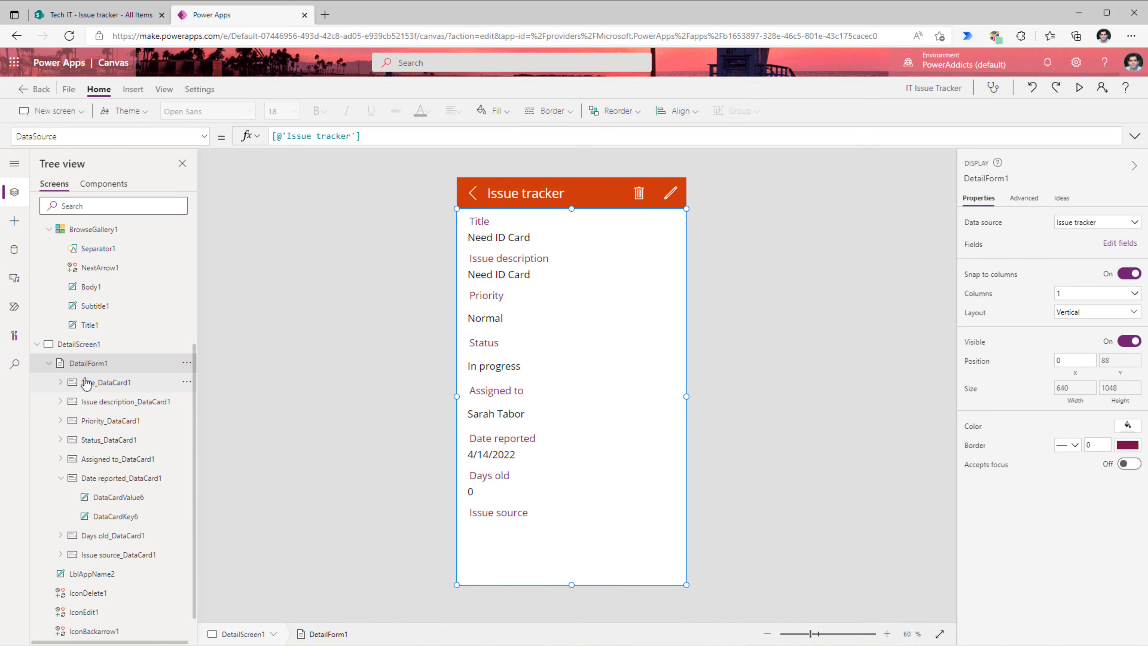
click(37, 345)
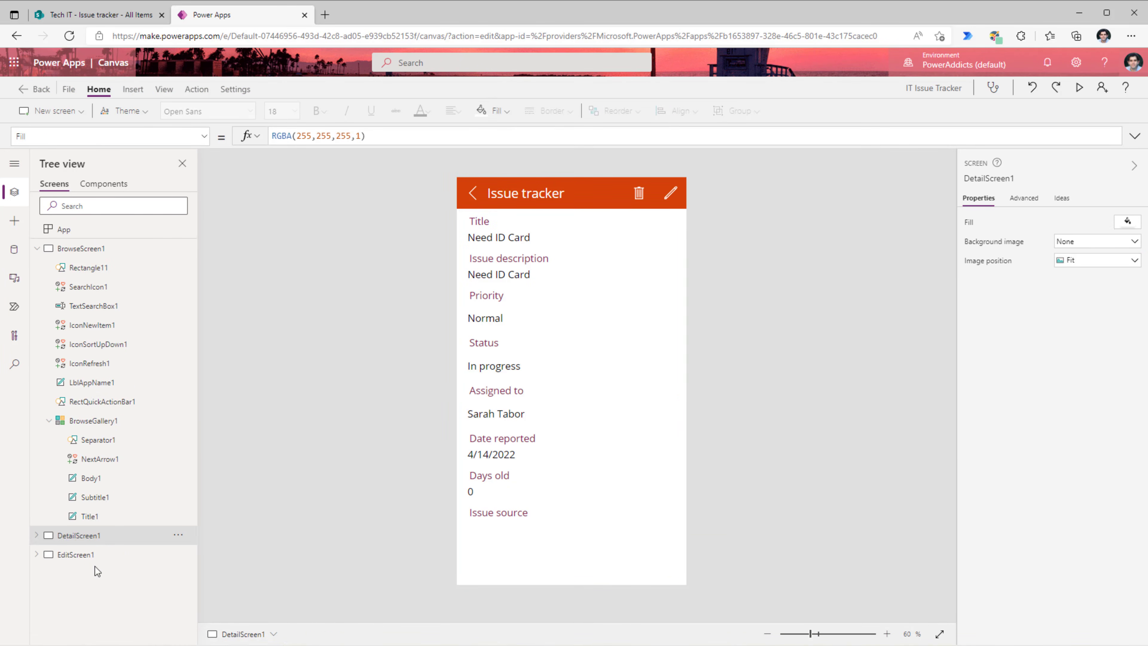
- Expand EditScreen1 and examine the Item formula of EditForm1
click(57, 557)
click(38, 555)
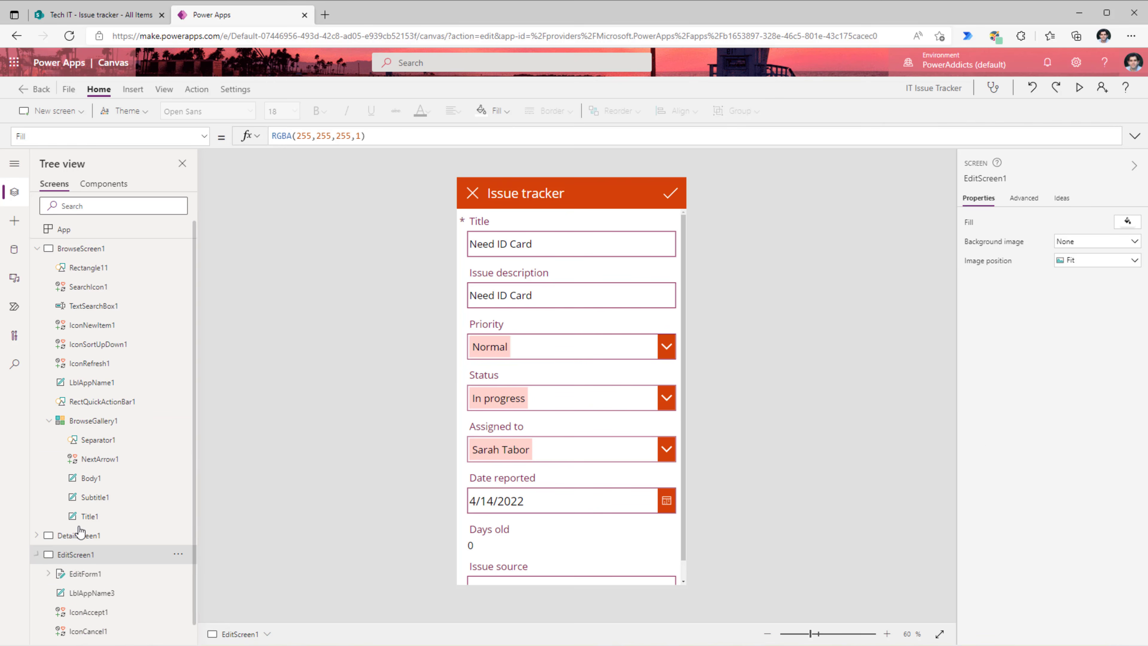
click(85, 574)
click(198, 136)
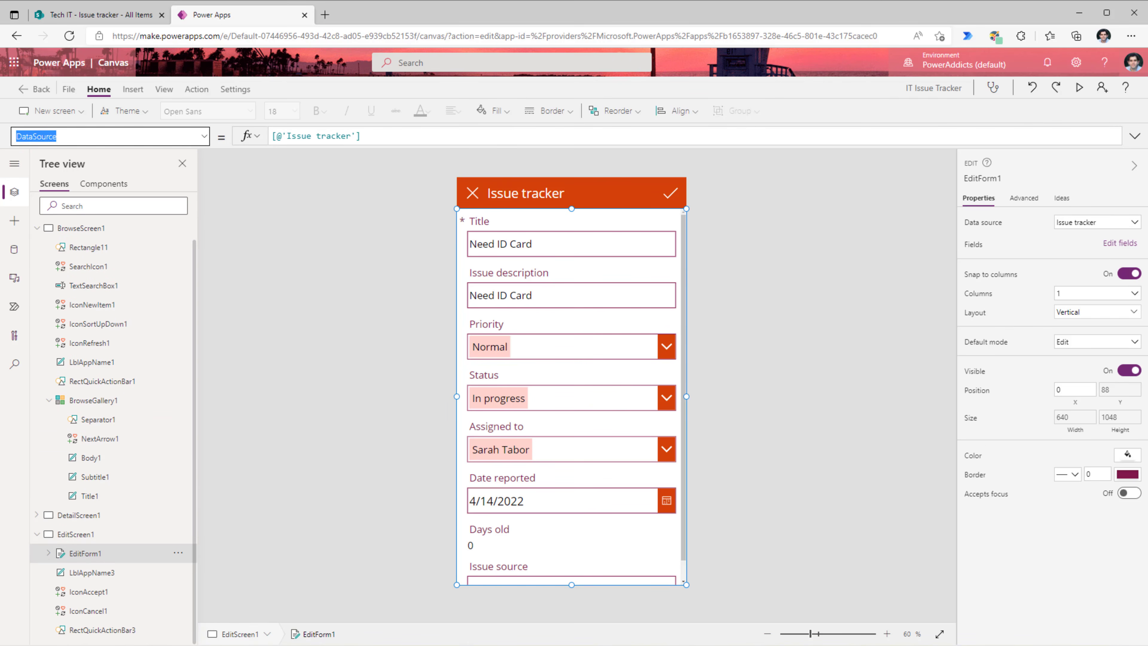
text(Item)
key(Tab)
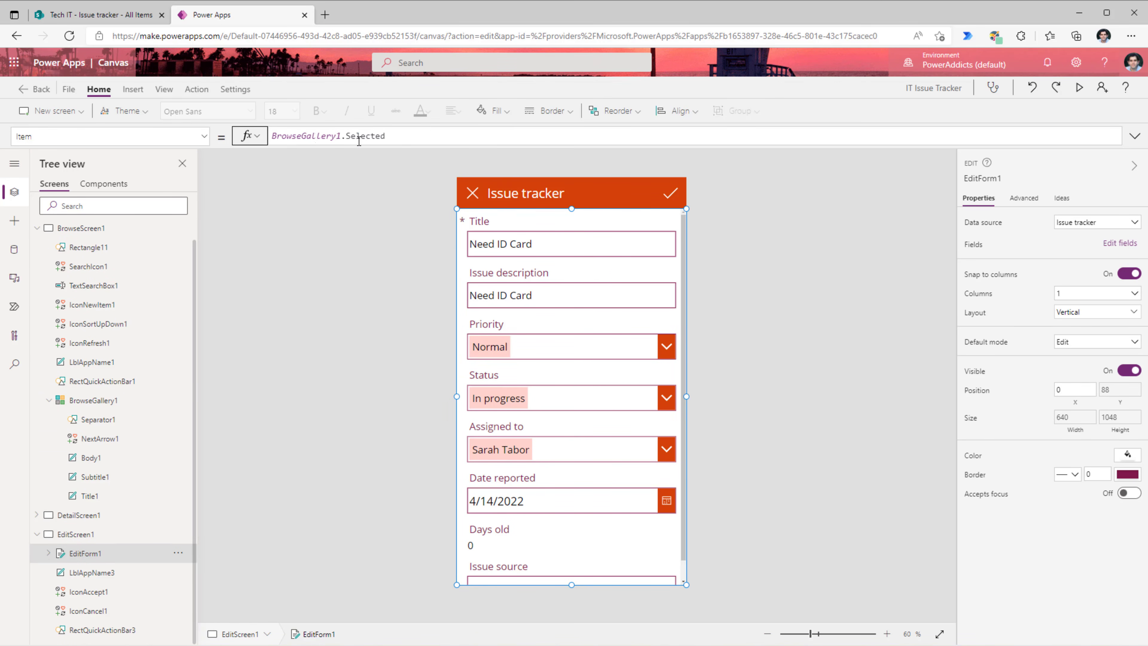
- Insert Set(varItem,ThisItem); before the Navigate call in the OnSelect formula of BrowseGallery1 on BrowseScreen1
click(135, 230)
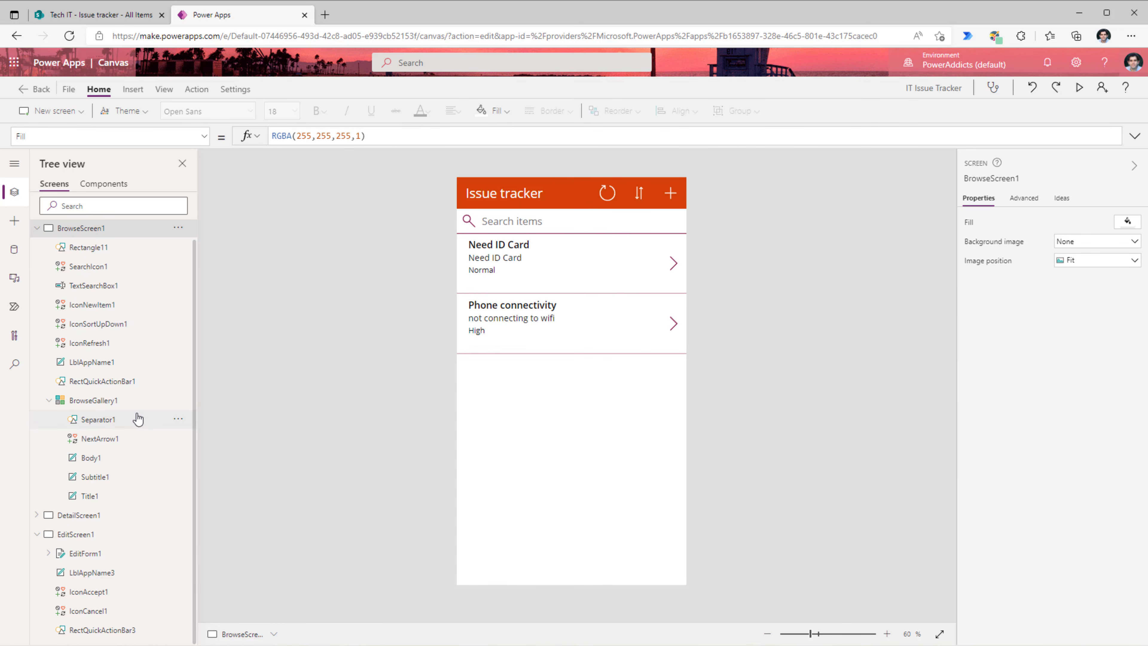
click(136, 420)
click(127, 403)
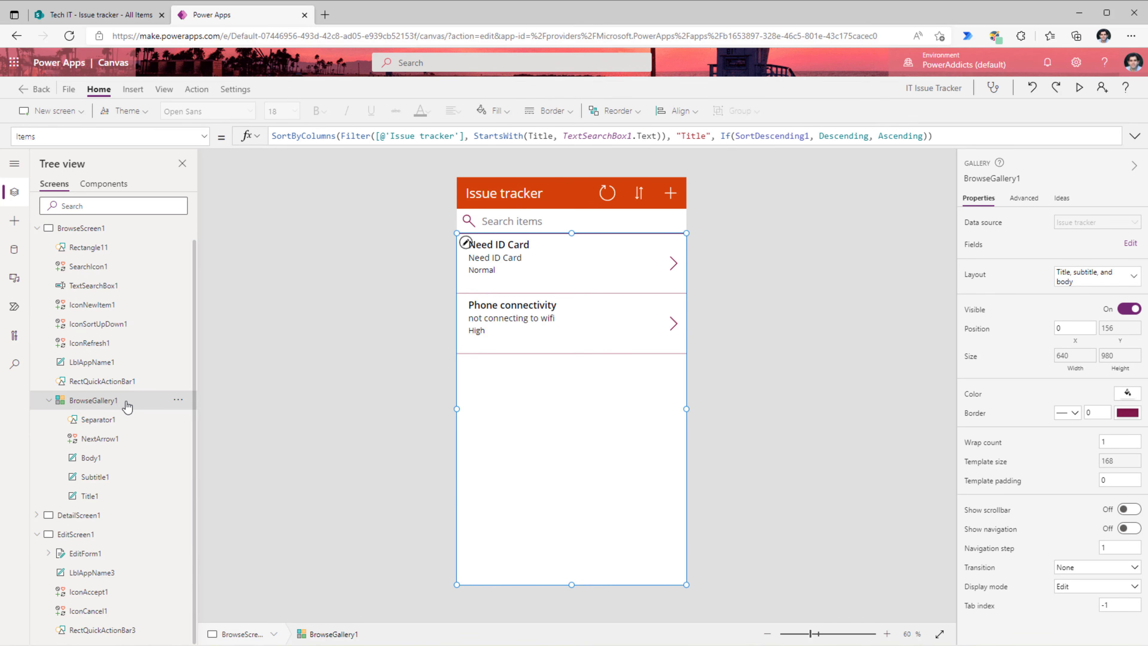
scroll(127, 407, up, 1)
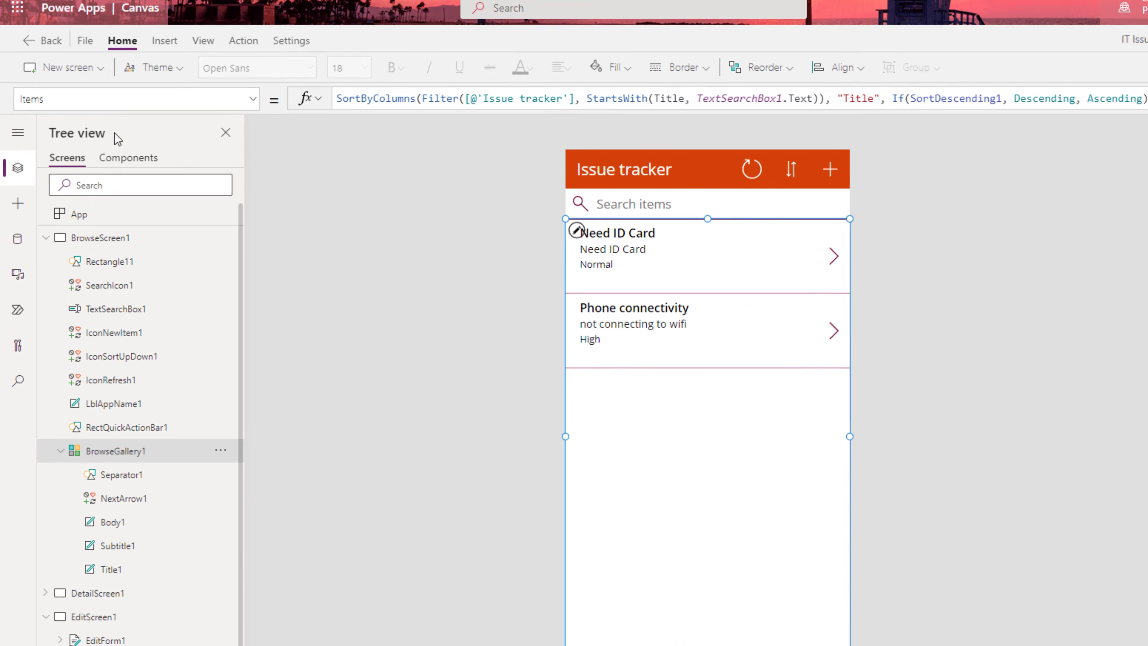
drag(87, 136, 1, 130)
text(OnSelect)
key(Return)
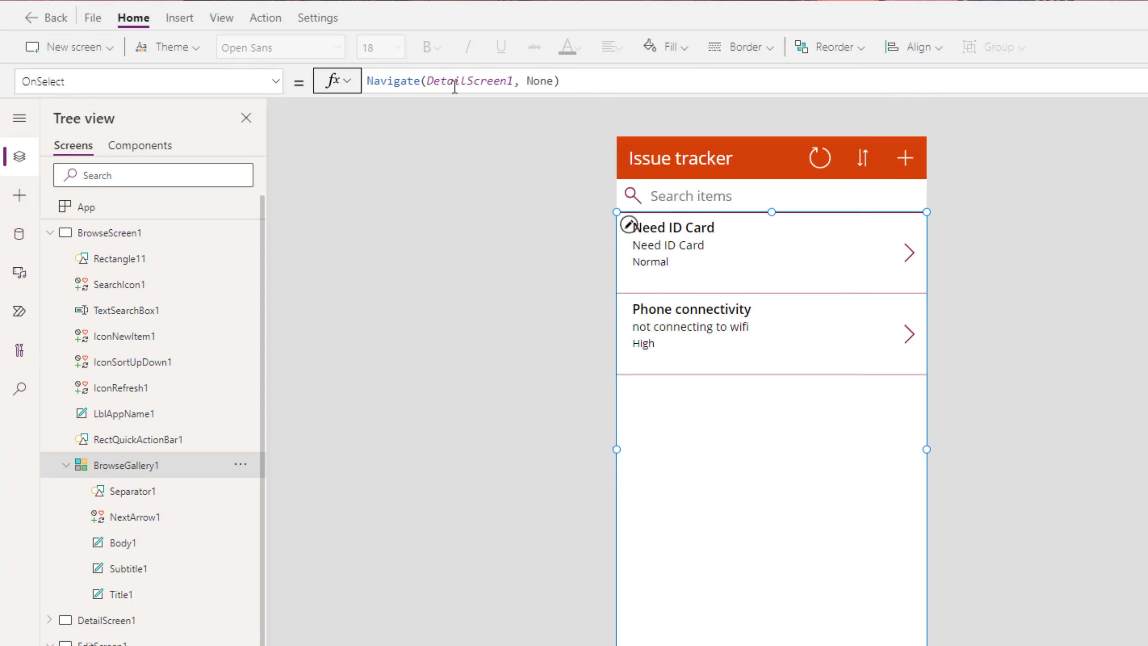
click(371, 80)
click(372, 80)
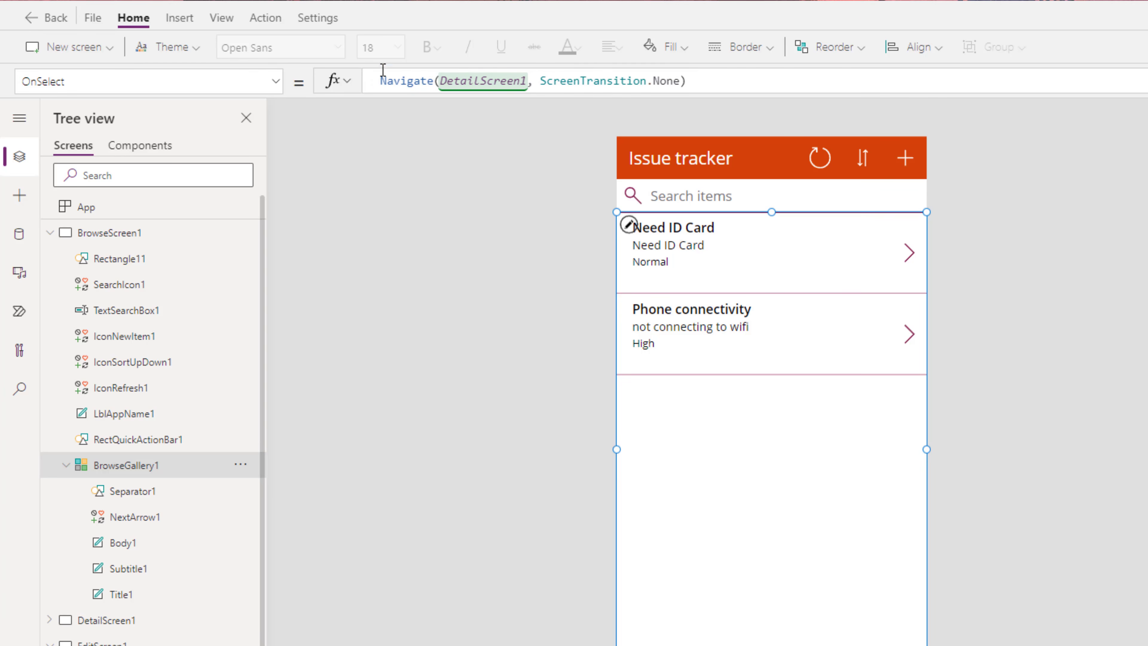
text(Set(varIte)
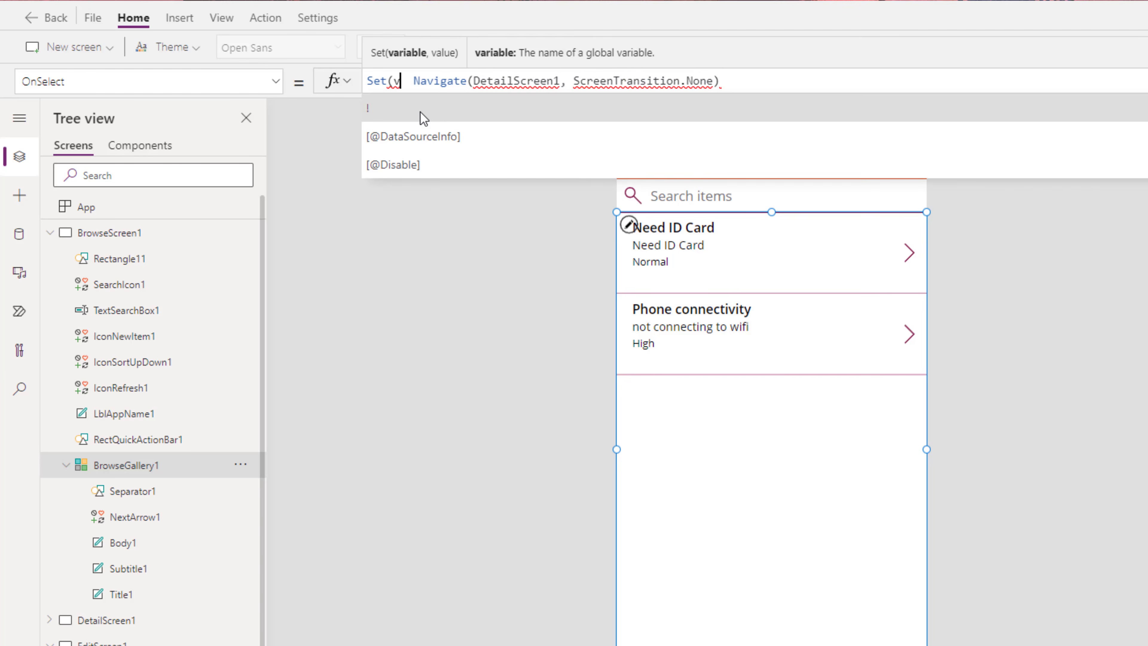
text(m,)
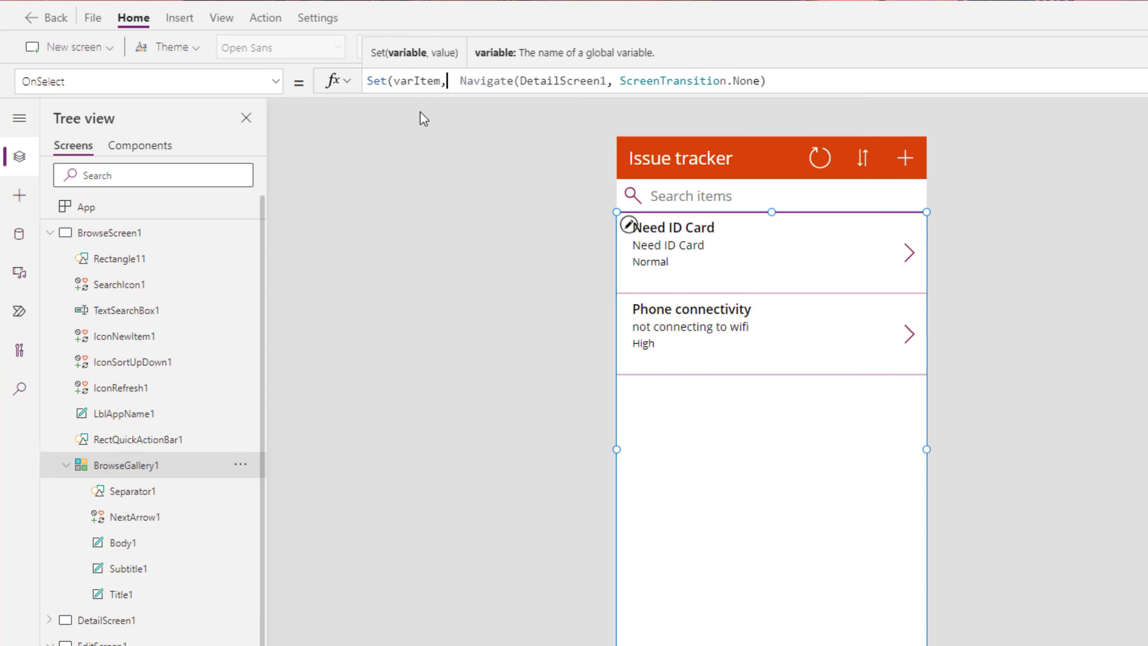
text(ThisItem))
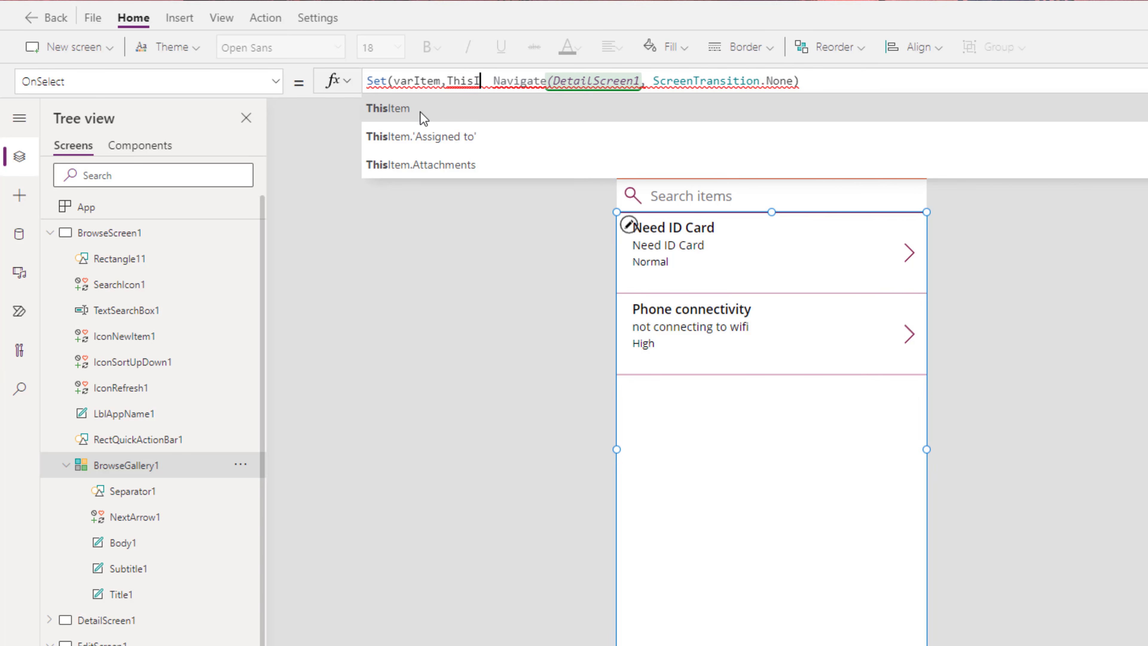
text(;)
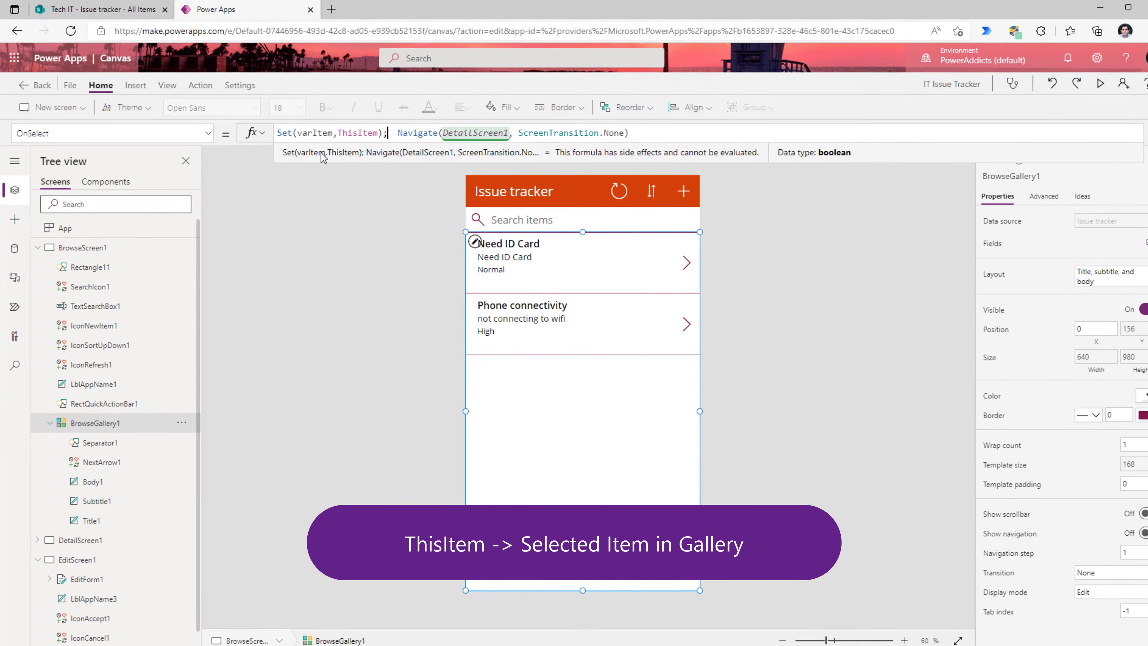
- Preview the app, view the details of the Phone connectivity issue and end the preview
click(1081, 88)
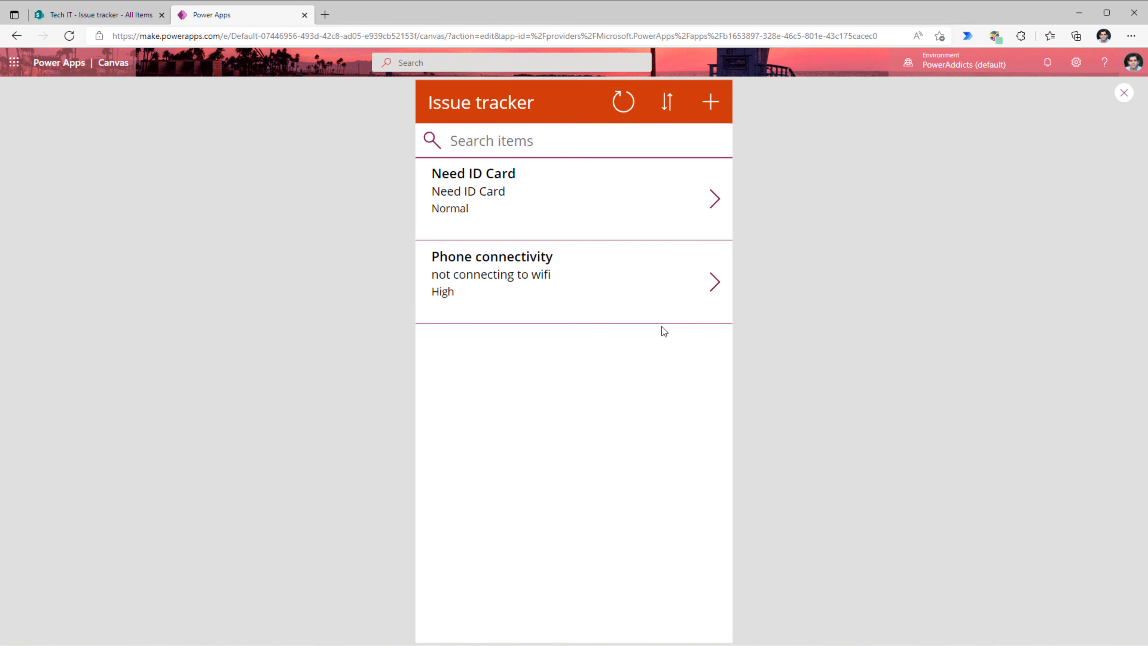
click(713, 285)
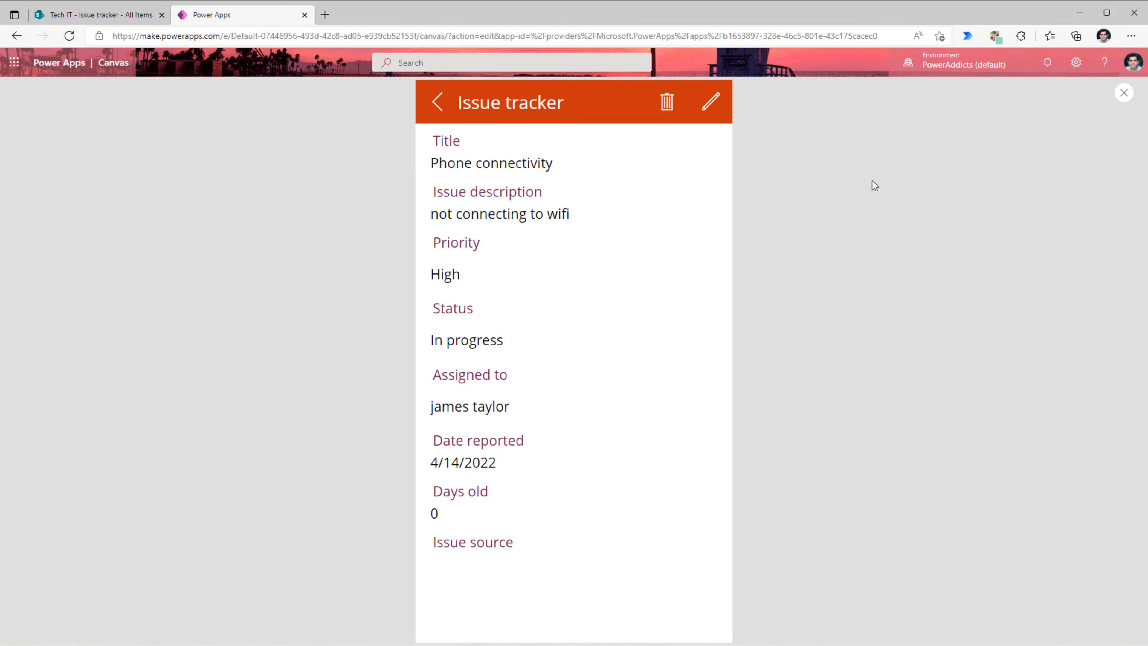
click(1125, 93)
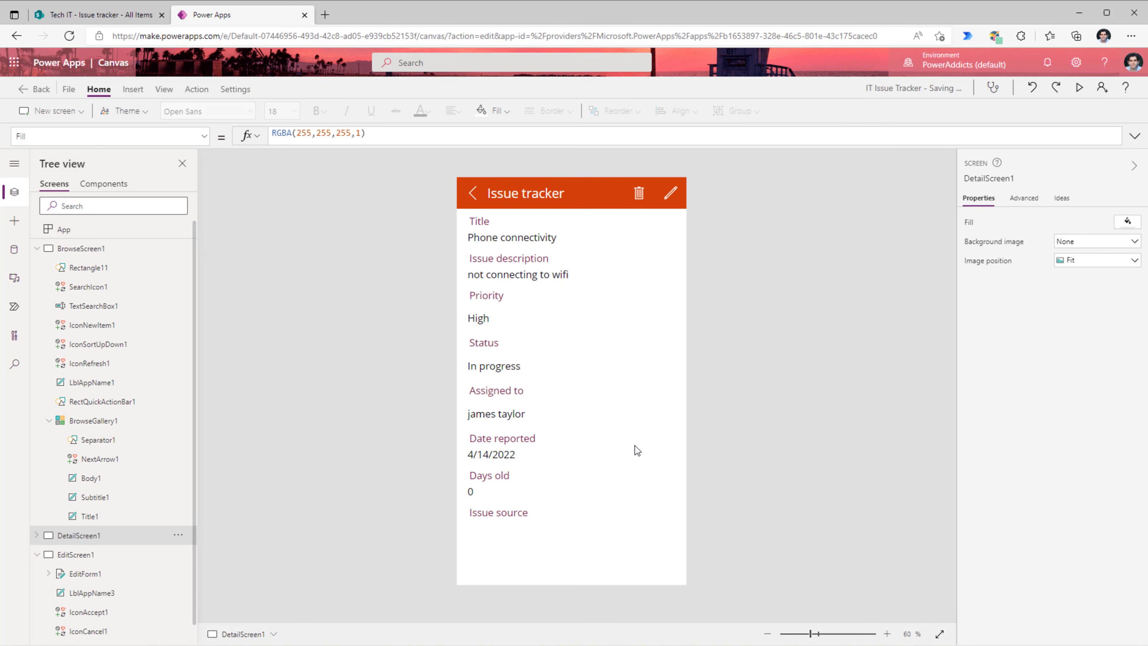
- Set the Item property of DetailForm1 on DetailScreen1 to varItem
click(635, 515)
scroll(115, 453, down, 3)
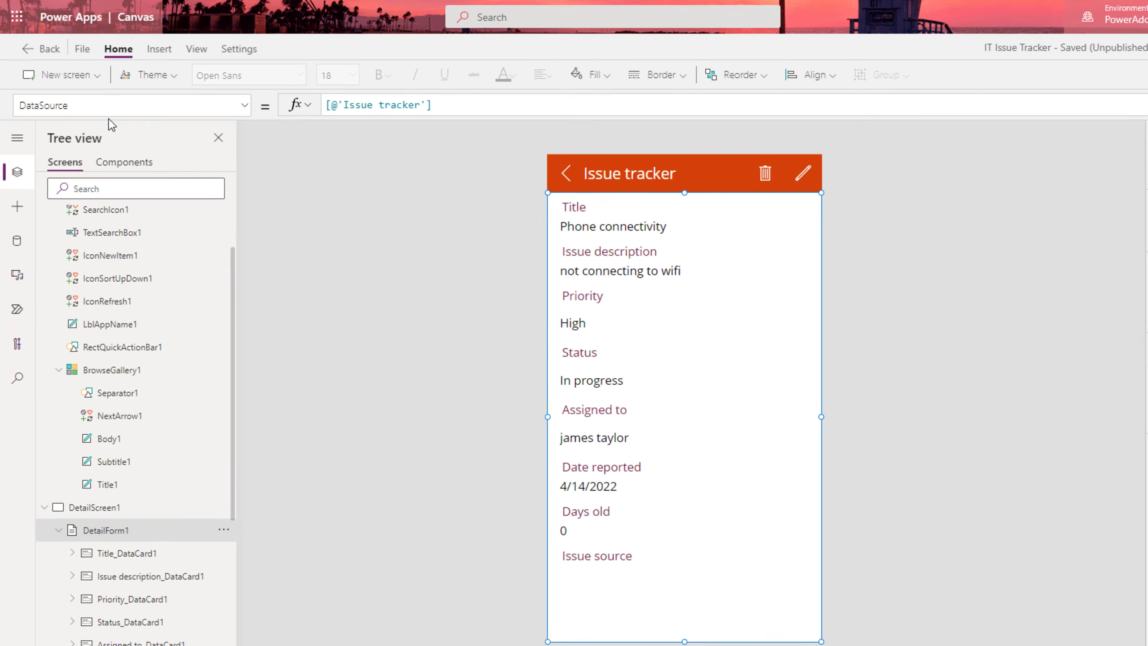
click(109, 106)
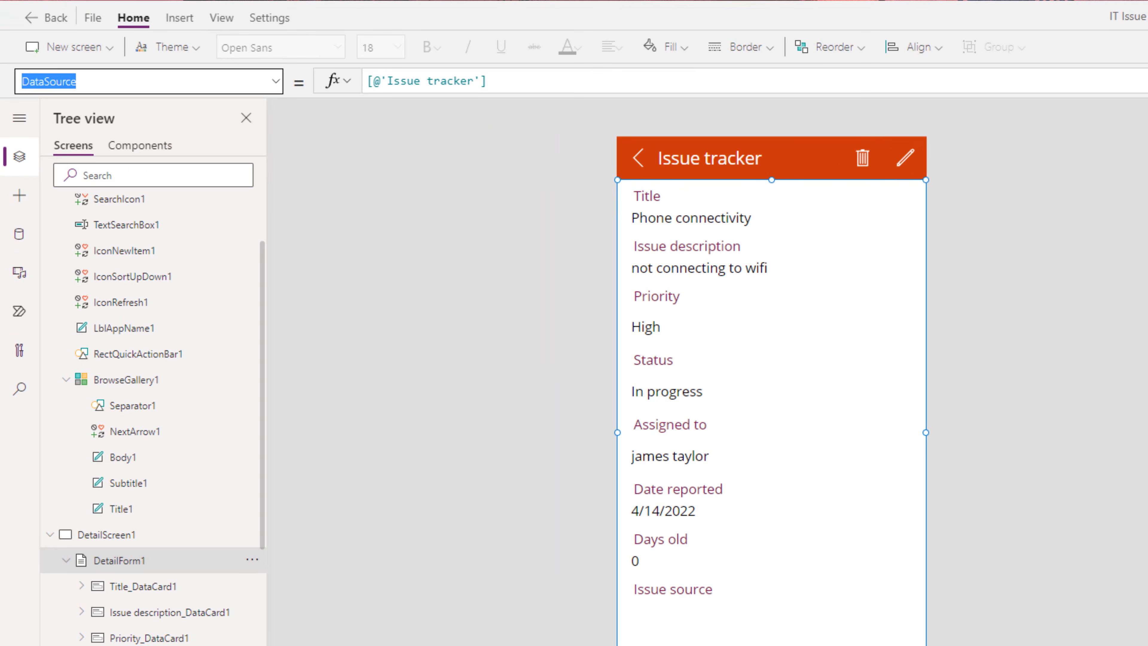
text(Item)
key(Return)
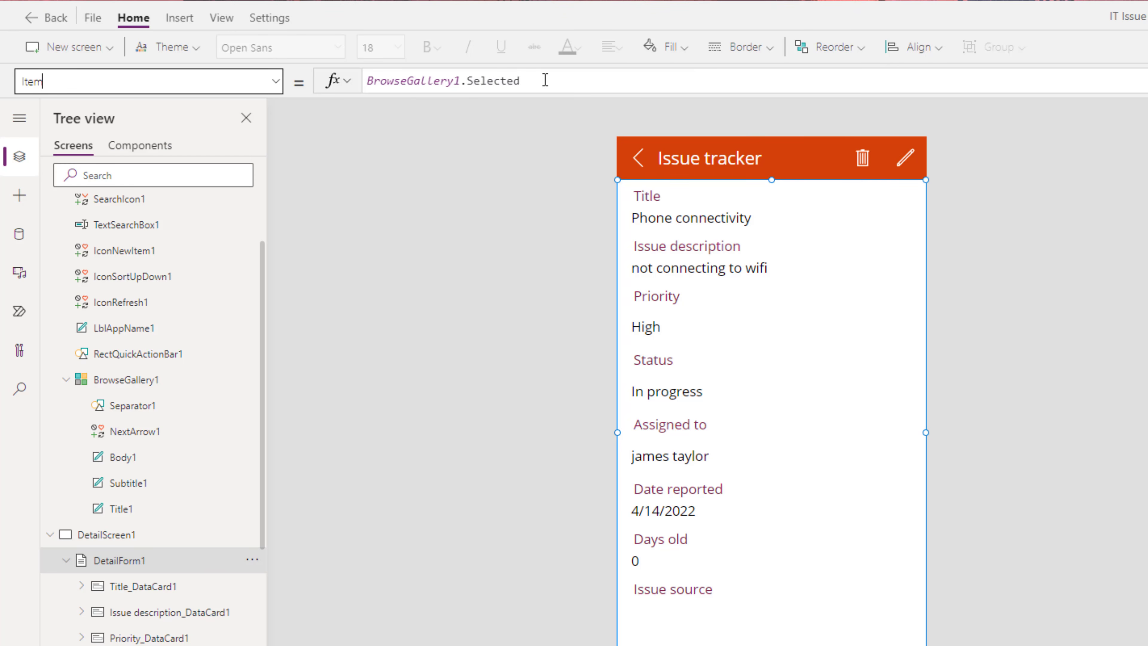
drag(545, 79, 385, 82)
text(vari)
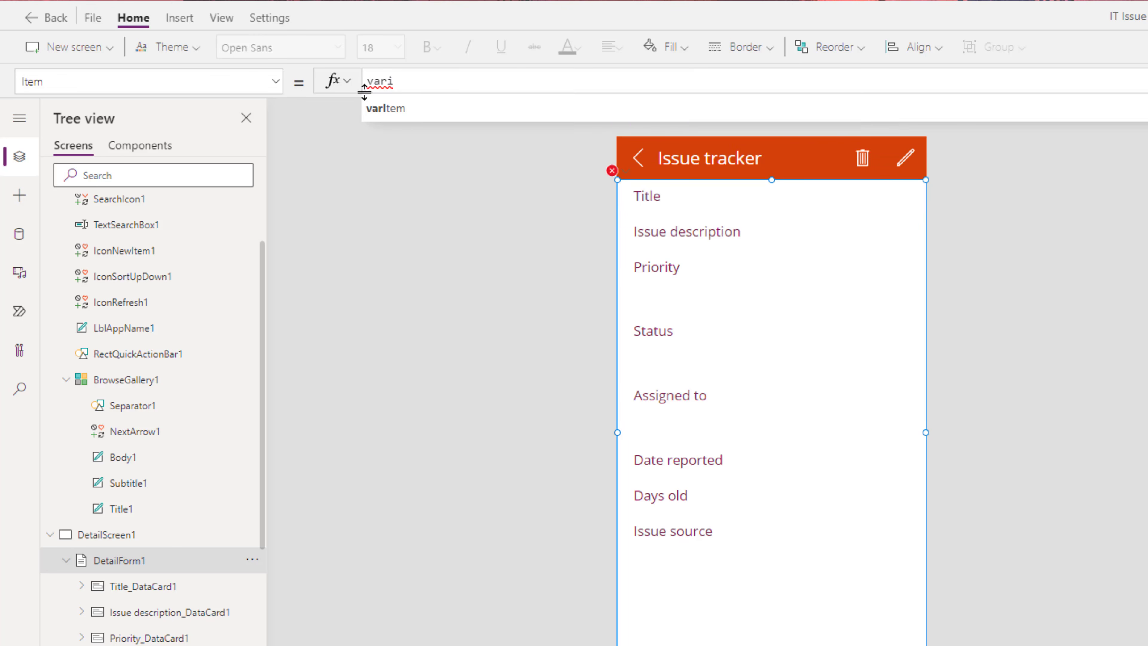
click(391, 109)
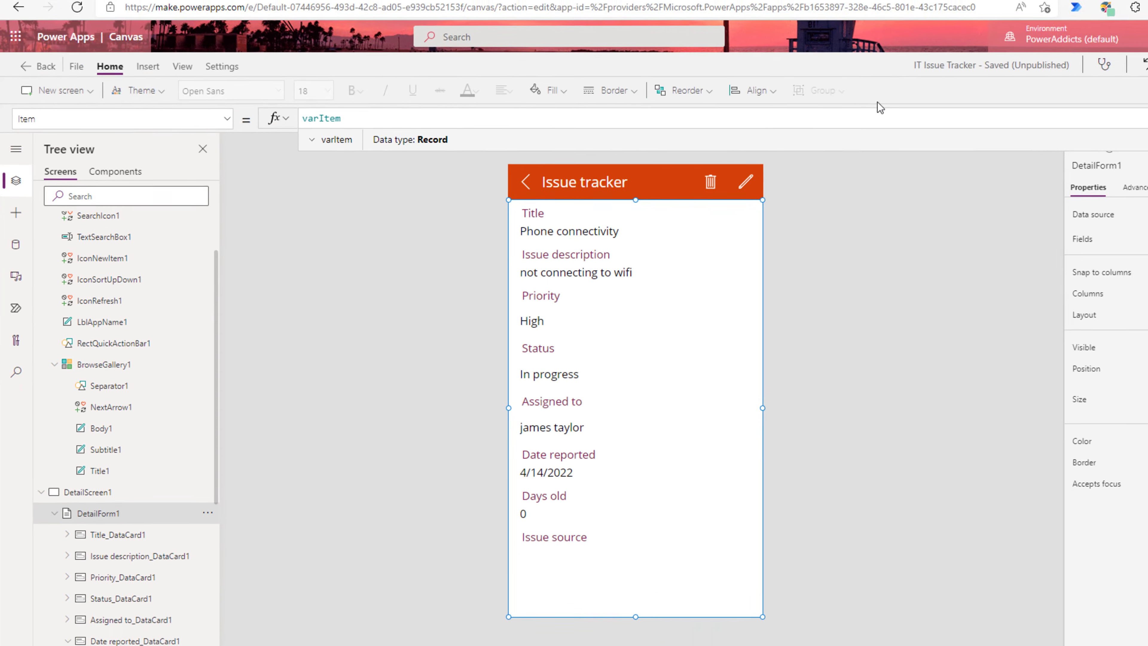
- Preview the app, open the Need ID Card issue in its detail and edit screens, and end the preview
key(F5)
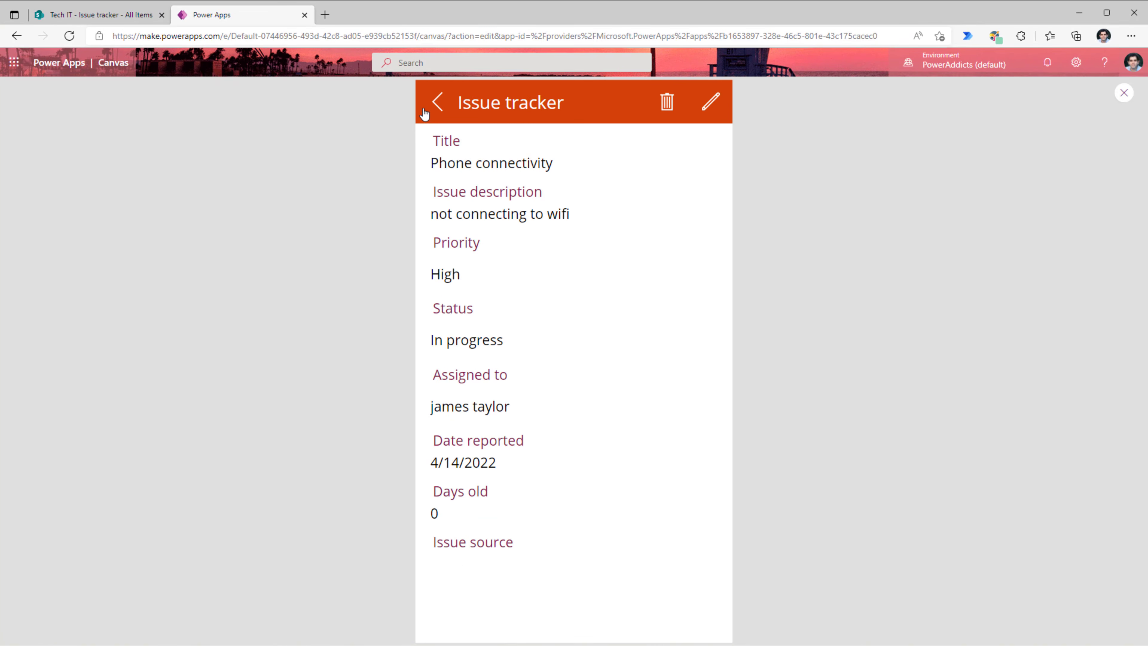
click(425, 112)
click(727, 213)
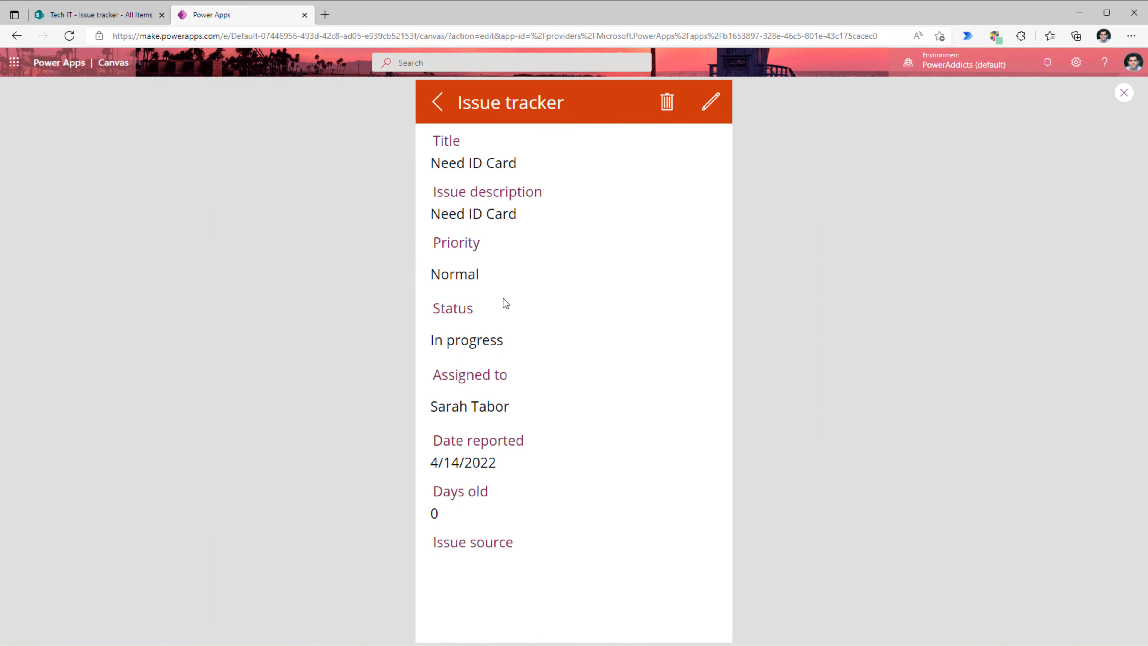
click(711, 102)
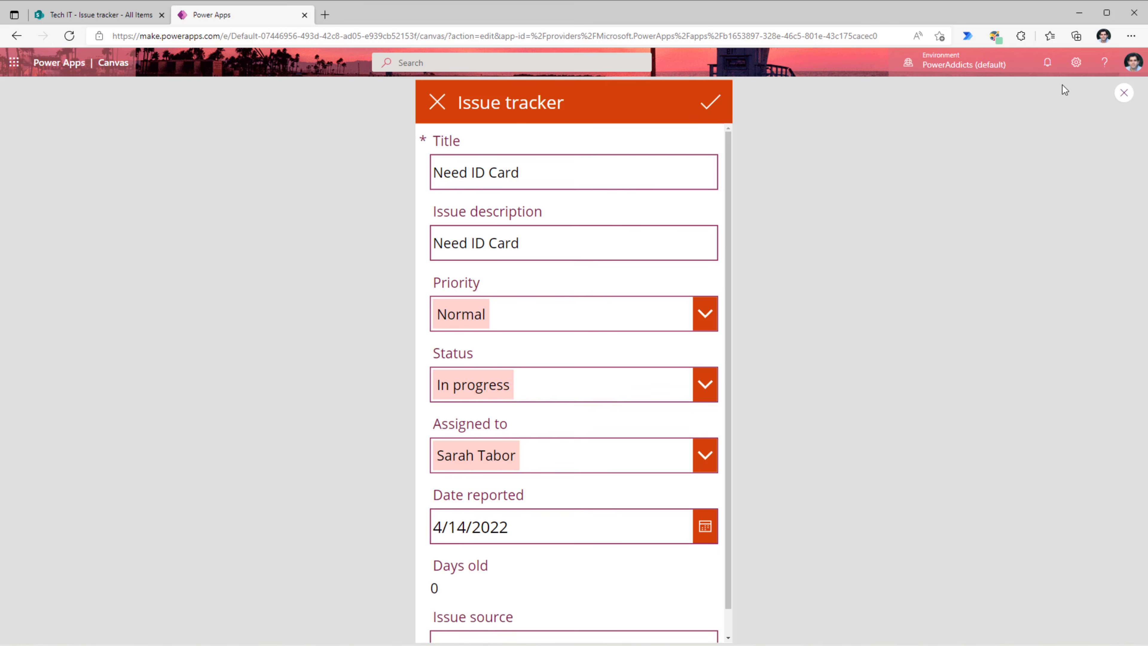
click(1124, 94)
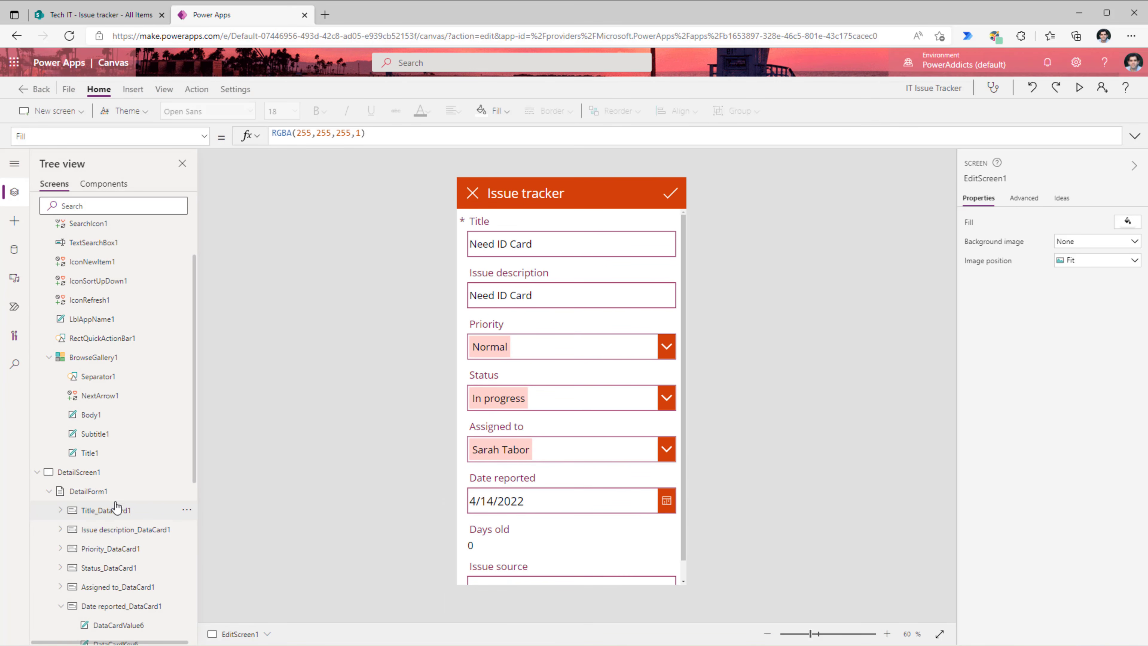
- Set the Item property of EditForm1 on EditScreen1 to varItem
scroll(114, 507, up, 3)
scroll(114, 507, down, 3)
click(104, 553)
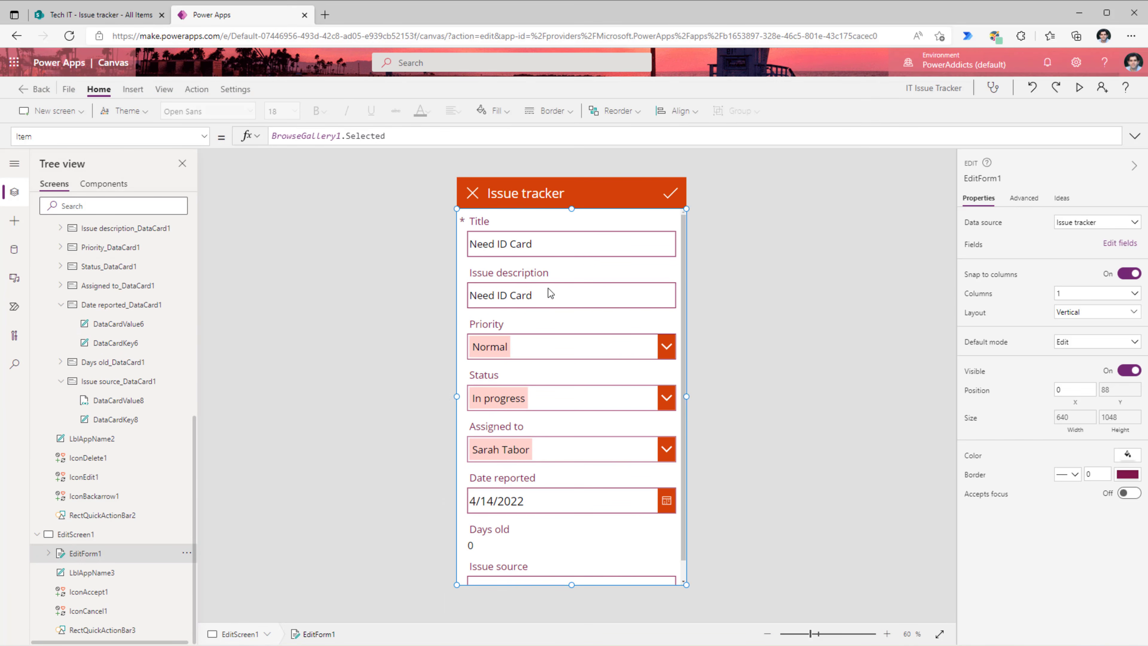
click(128, 137)
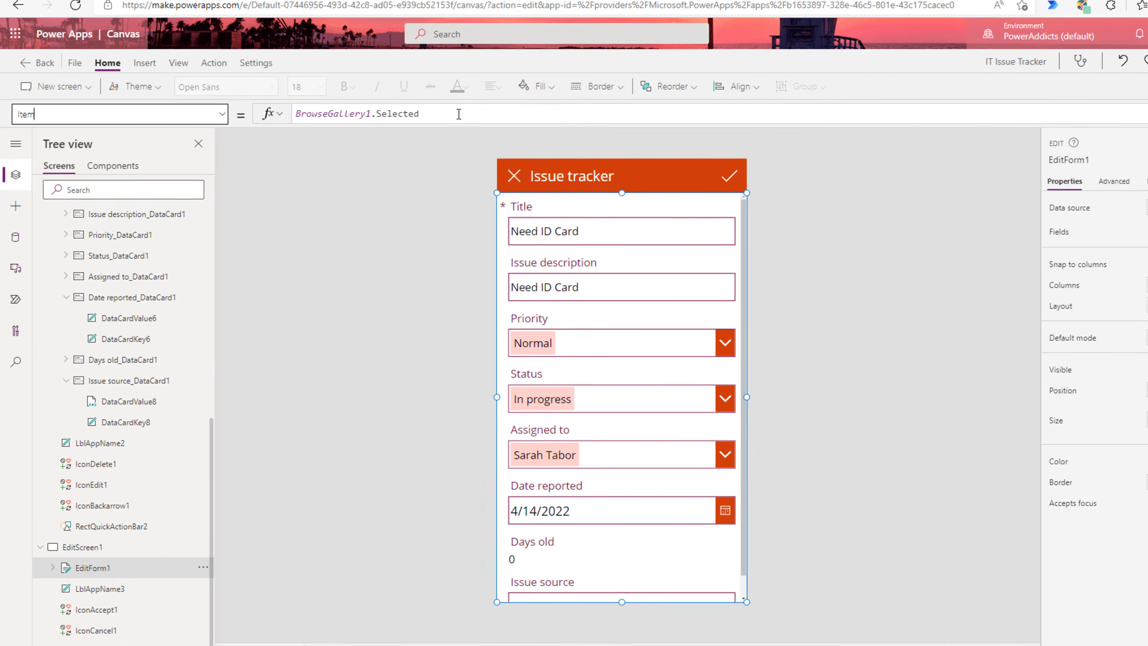
drag(415, 136, 285, 132)
drag(354, 68, 340, 75)
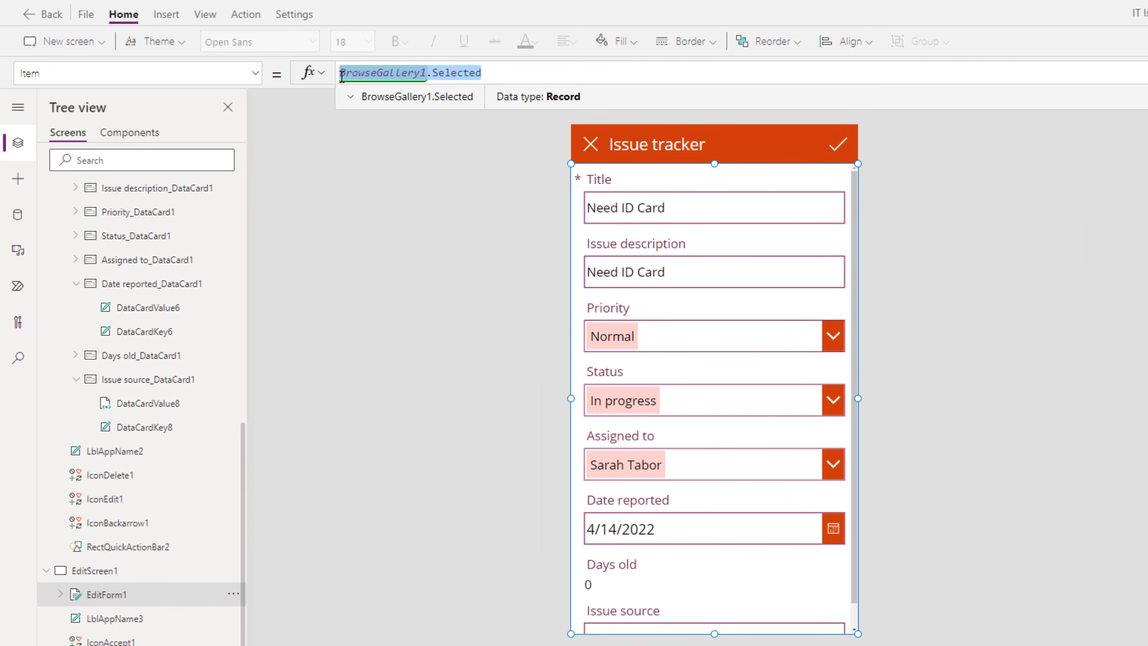
text(varItem)
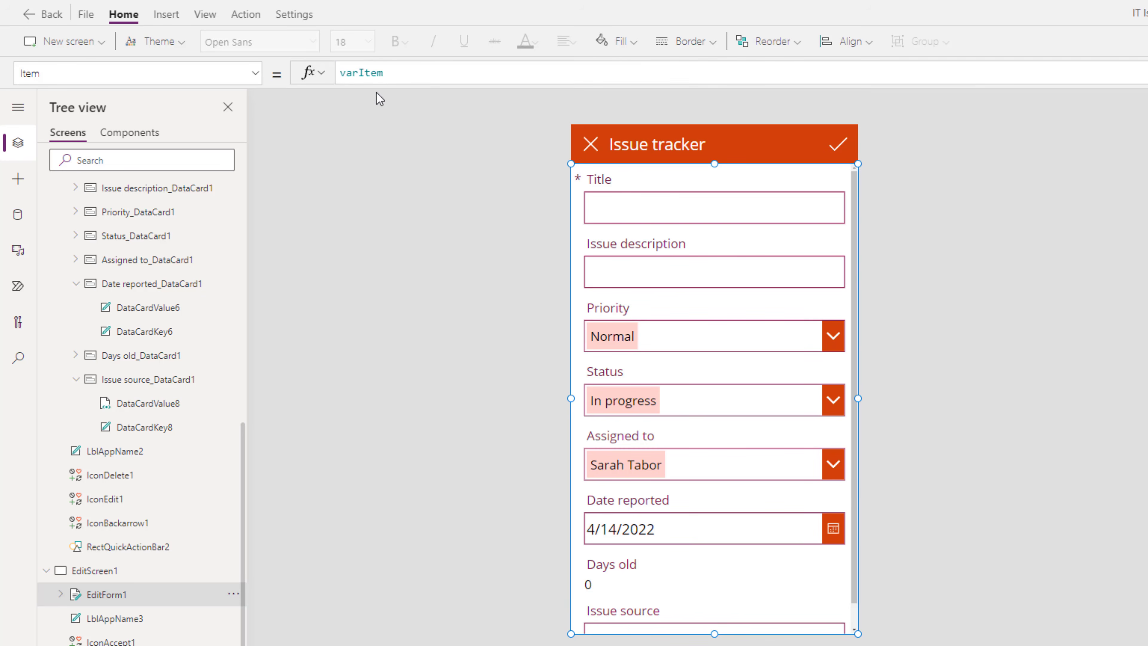
- Start the App object's OnStart formula with the condition If(!IsBlank(Param("ID")),
scroll(201, 296, up, 6)
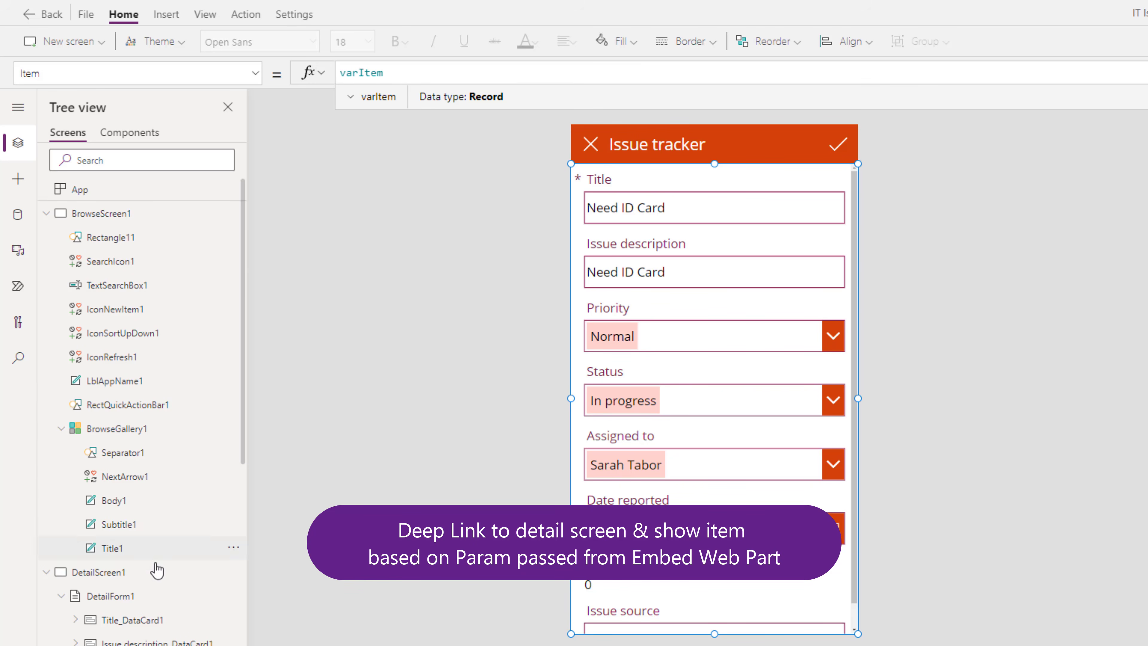
click(154, 574)
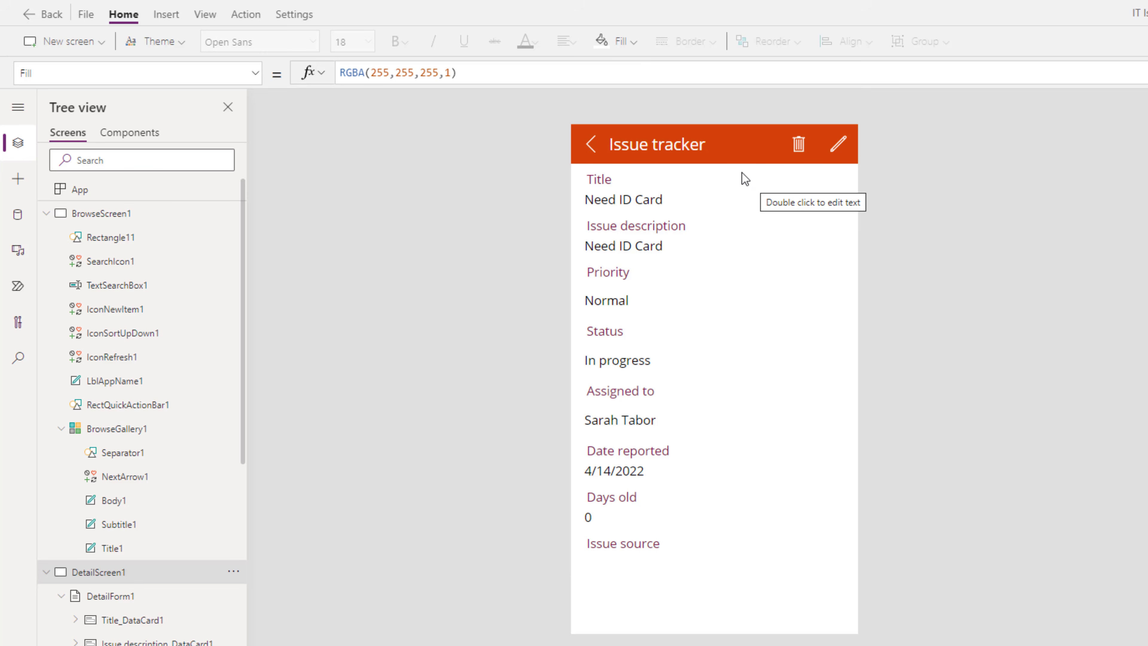
click(163, 191)
click(226, 73)
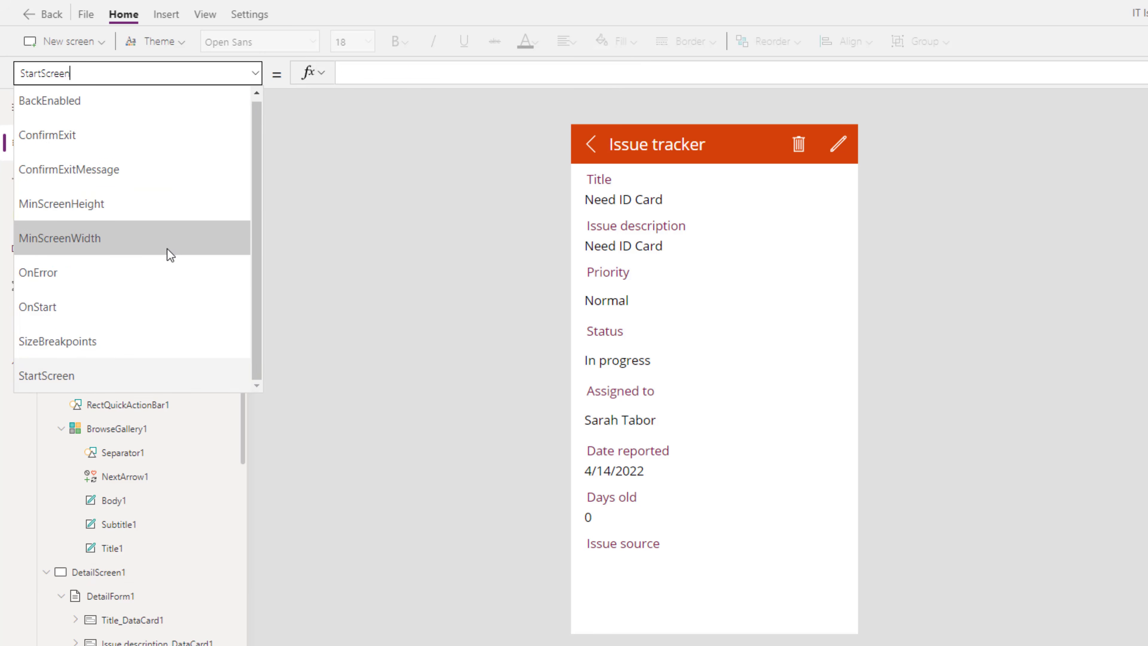
click(121, 303)
text(If(!IsBlank()
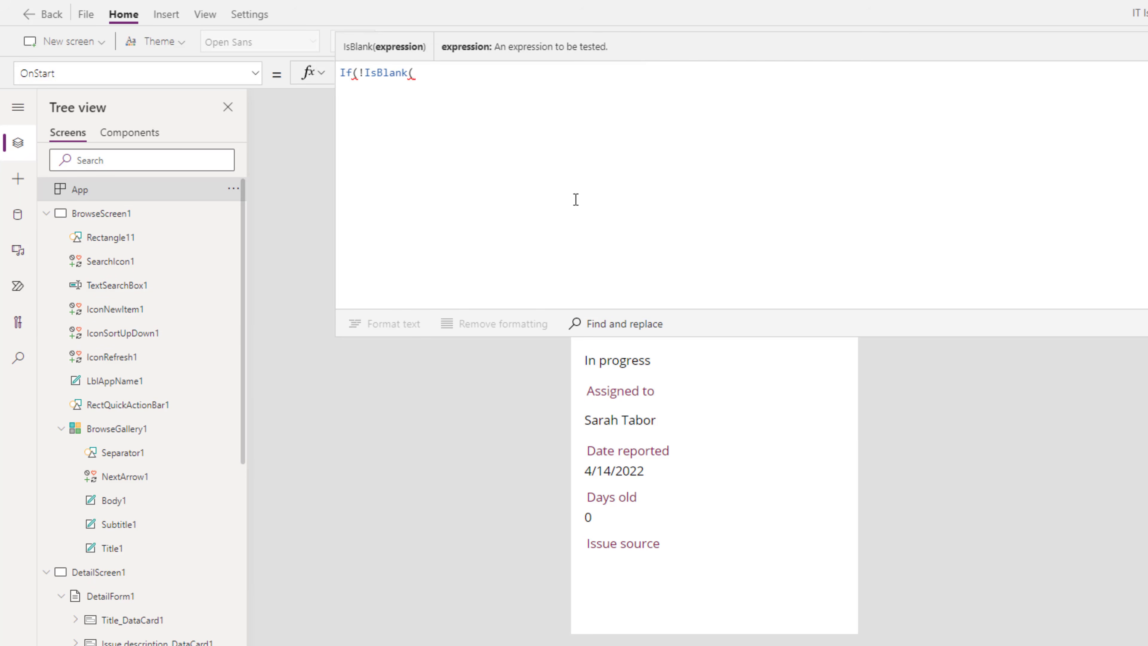
text(Param("ID")))
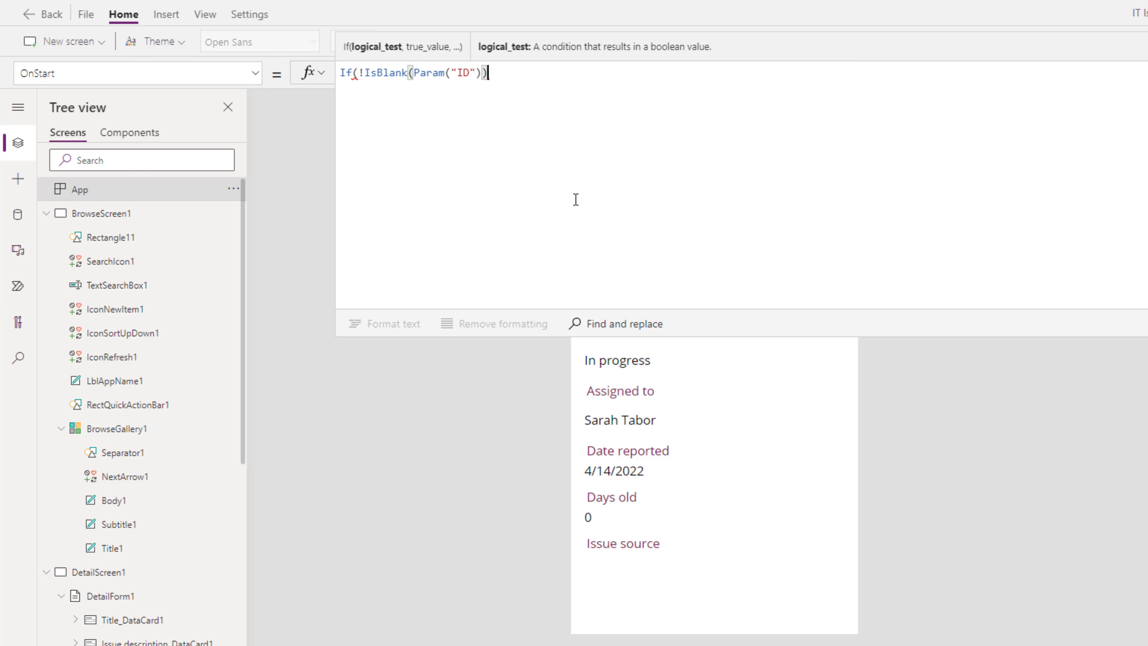
text(,)
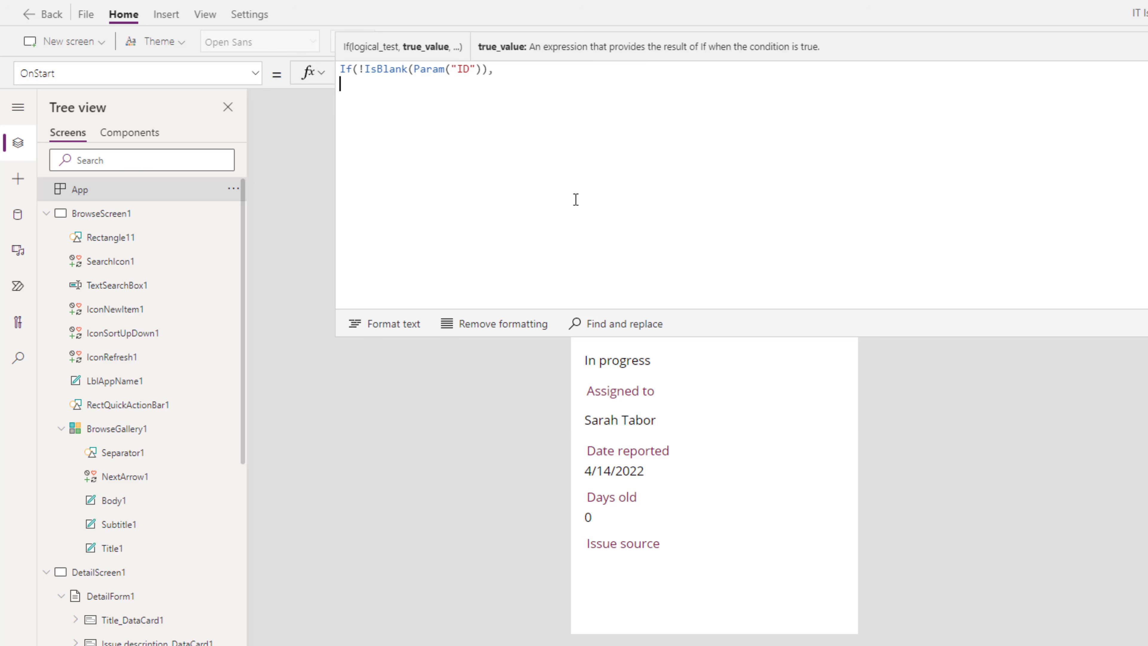
- Add Set(varItem, LookUp('Issue tracker' on a new line of the App's OnStart formula, checking the connected data source
key(shift+Return)
text(Set(VArItem)
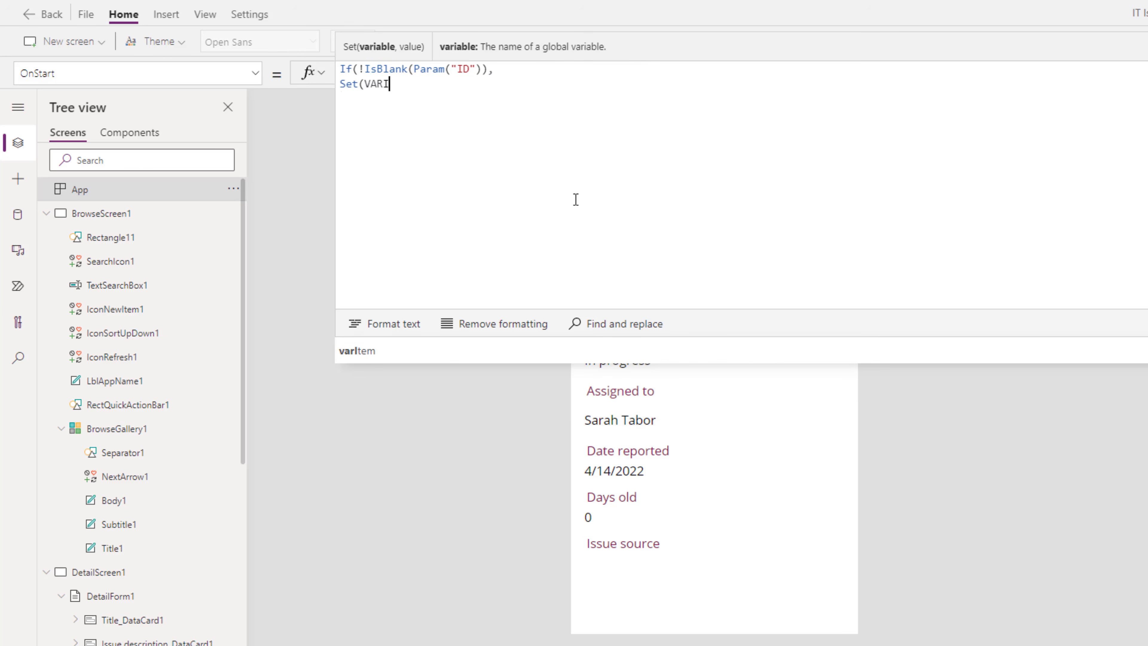
key(Tab)
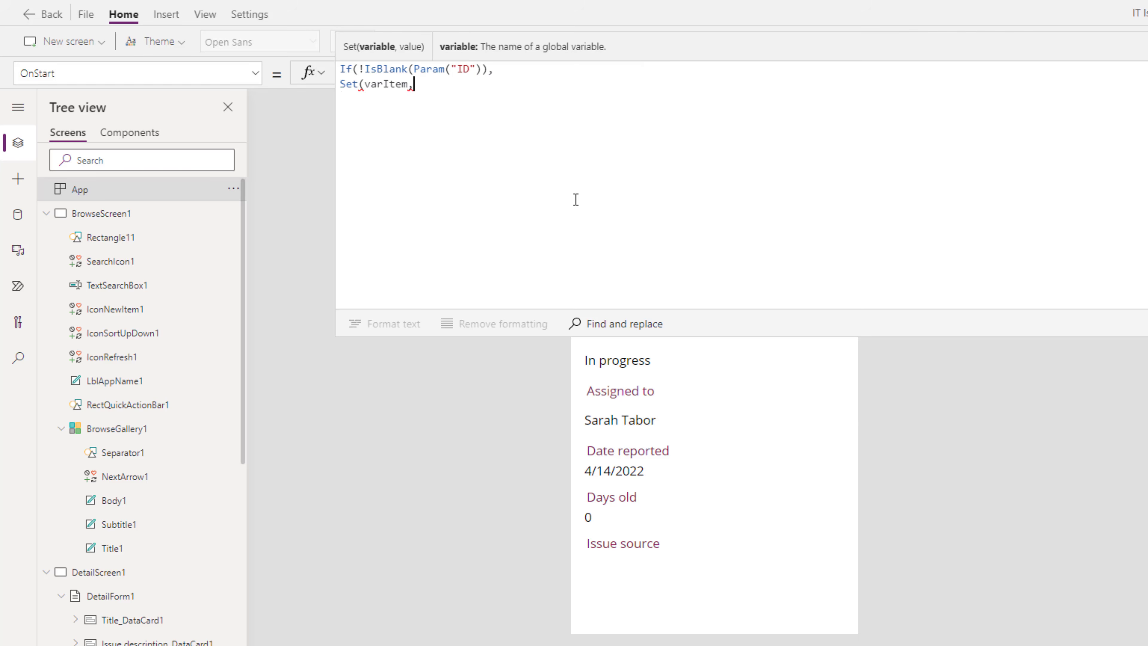
text(LookUp()
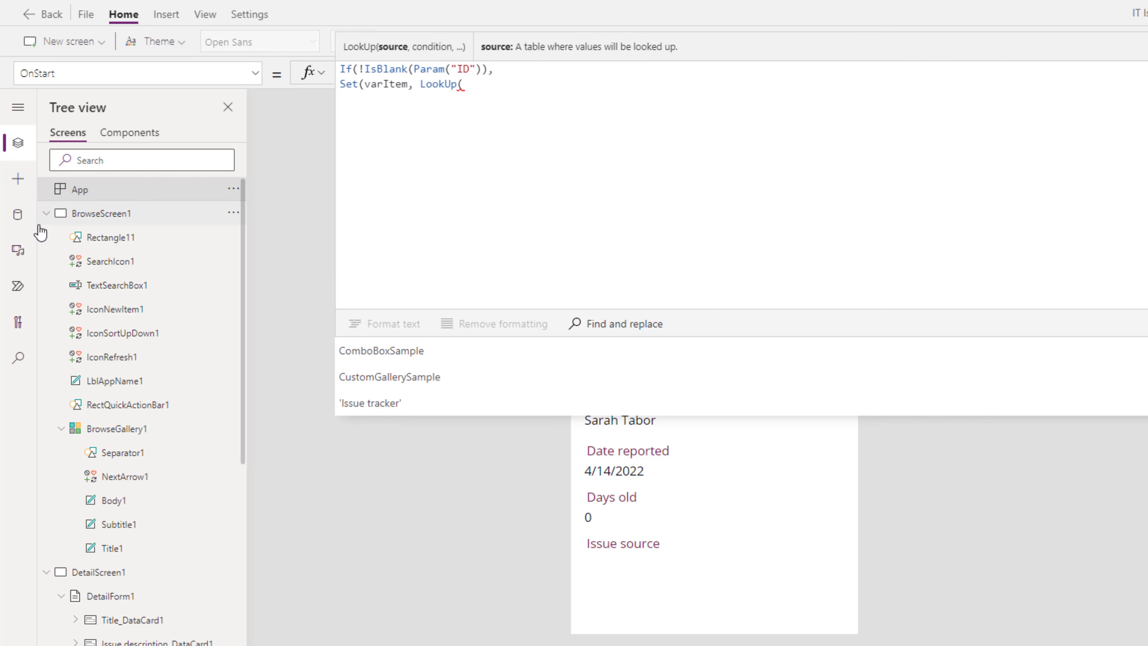
click(18, 215)
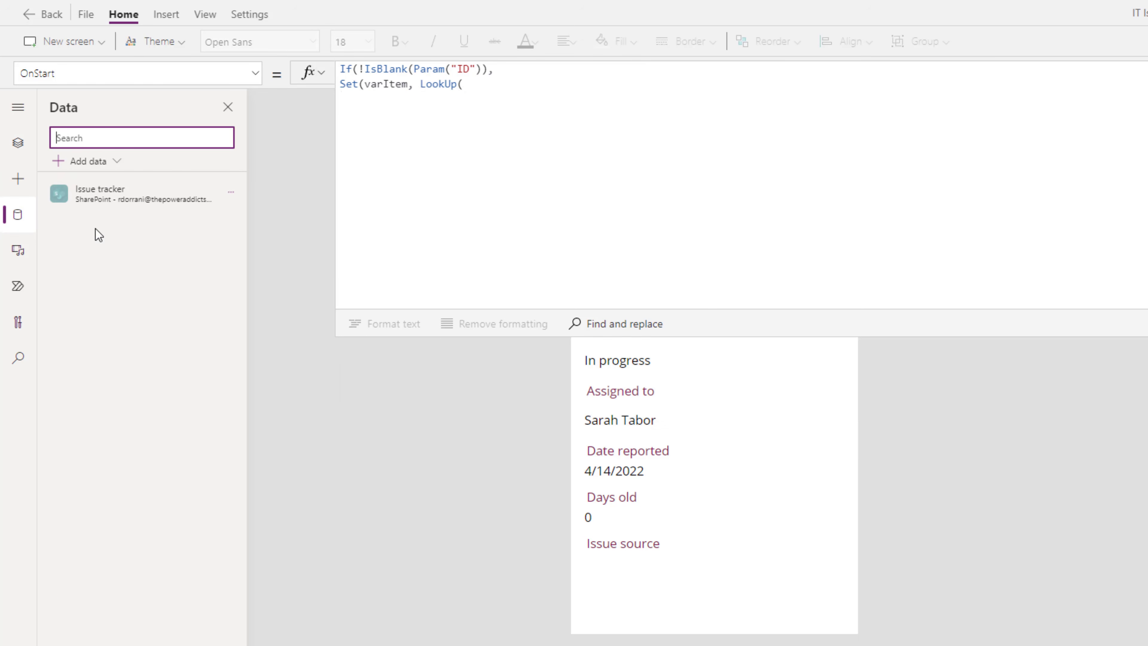
click(27, 147)
click(484, 85)
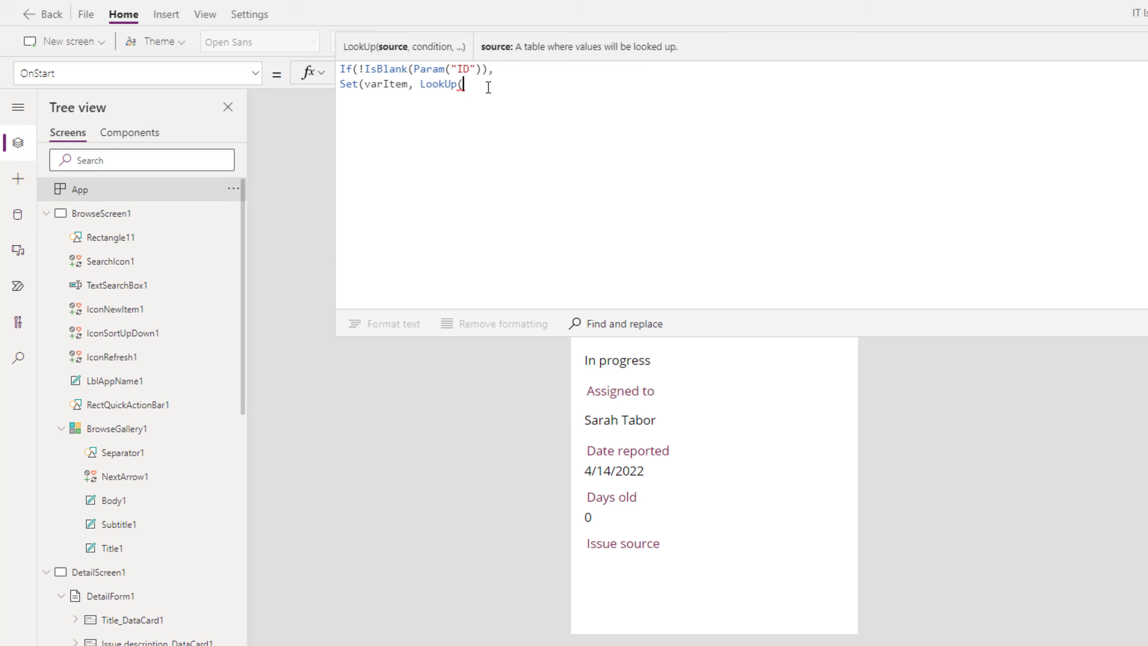
text(iss)
click(431, 356)
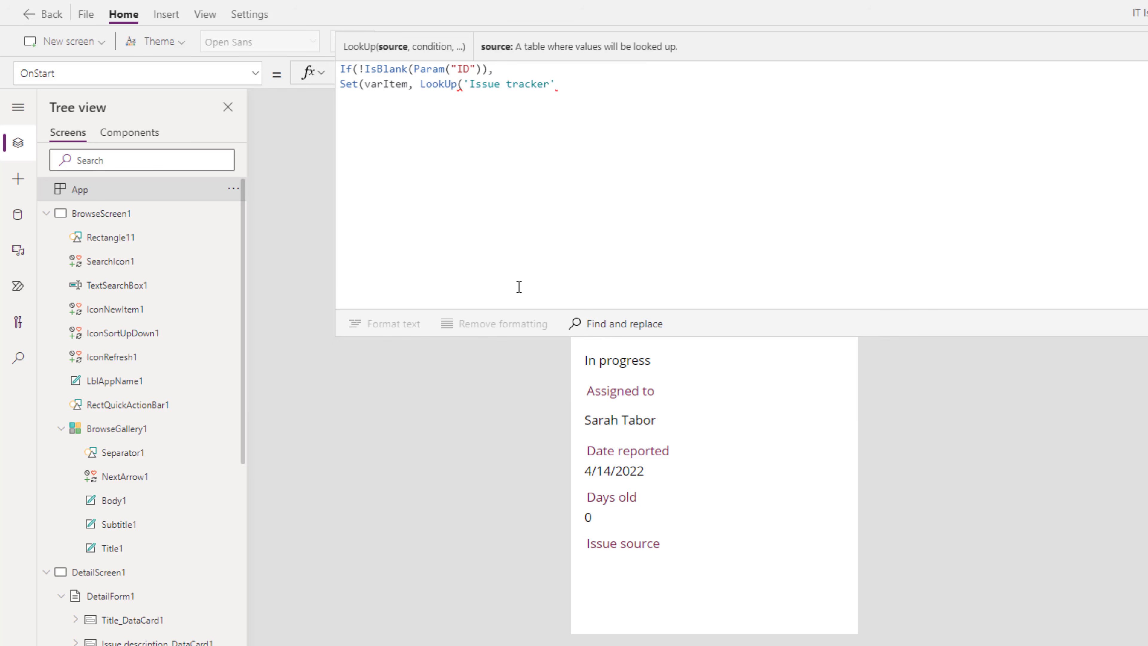
- Complete the OnStart LookUp with the condition ID = Value(Param("ID")), close all brackets and format the formula
text(,             ID = )
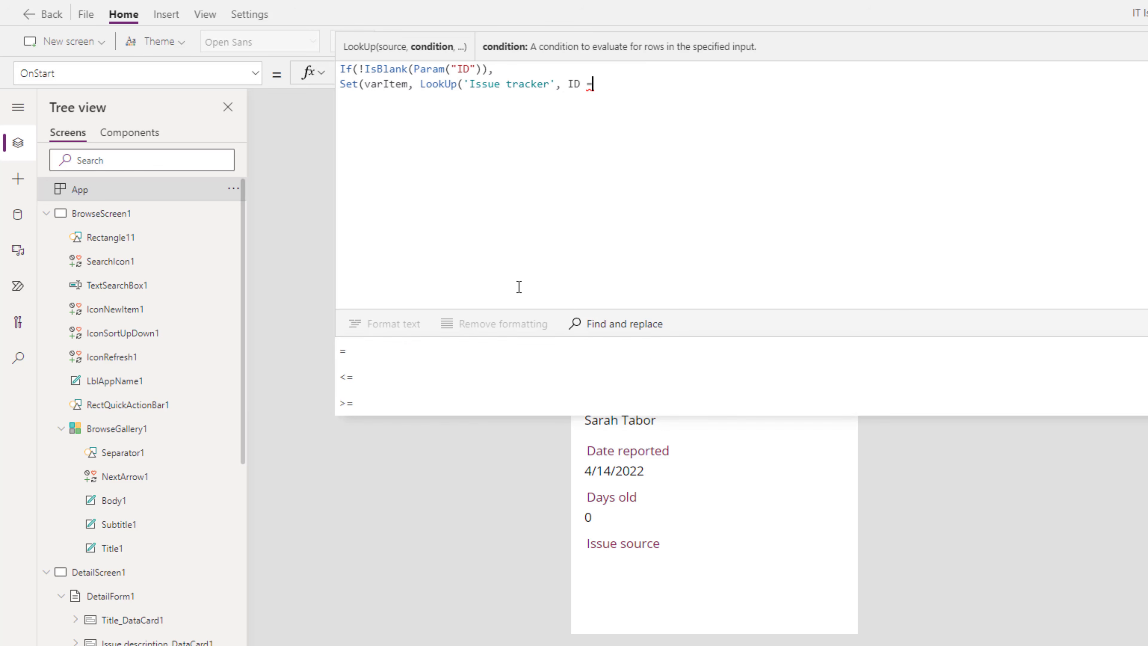
text(Value(Param("ID"))         )     )
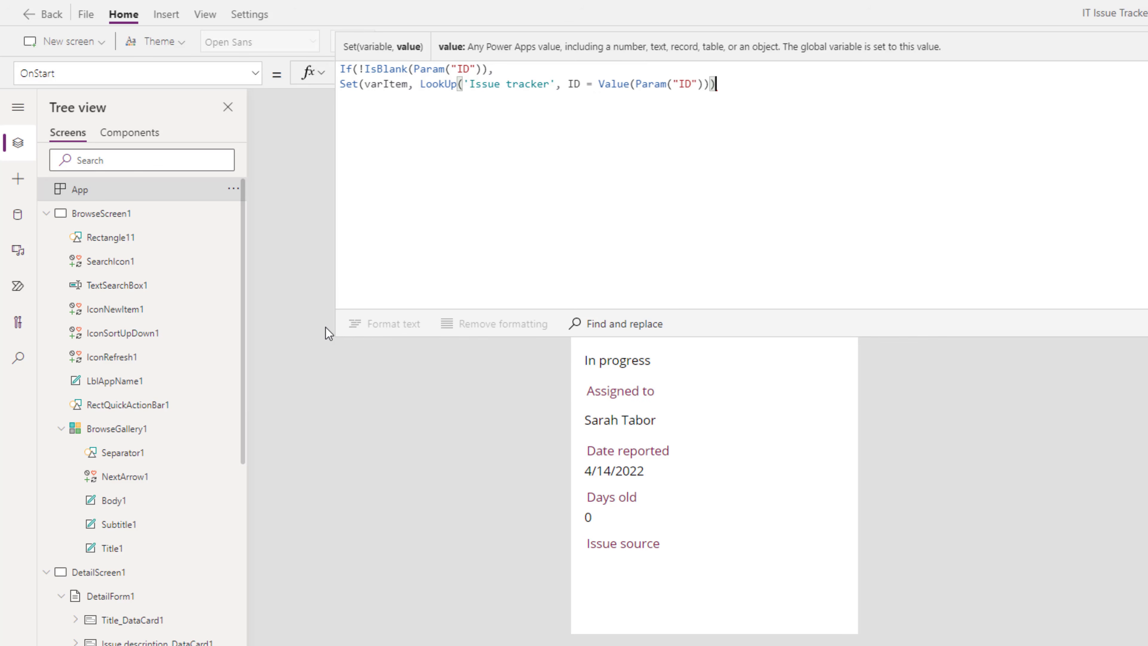
text() ))
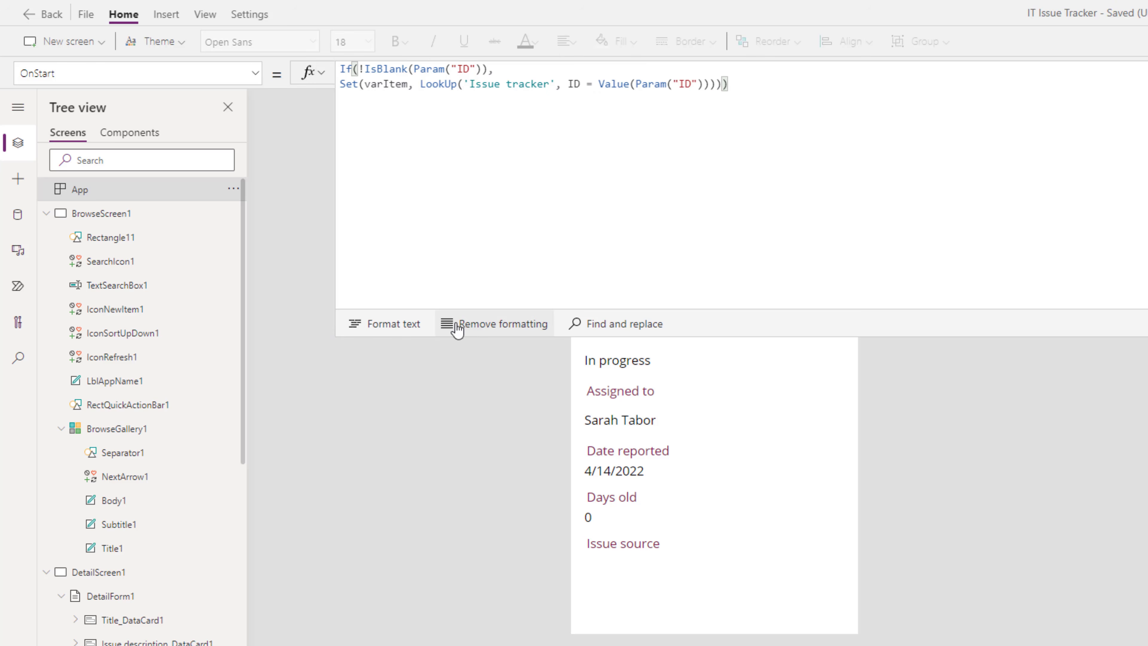
click(400, 324)
double_click(410, 114)
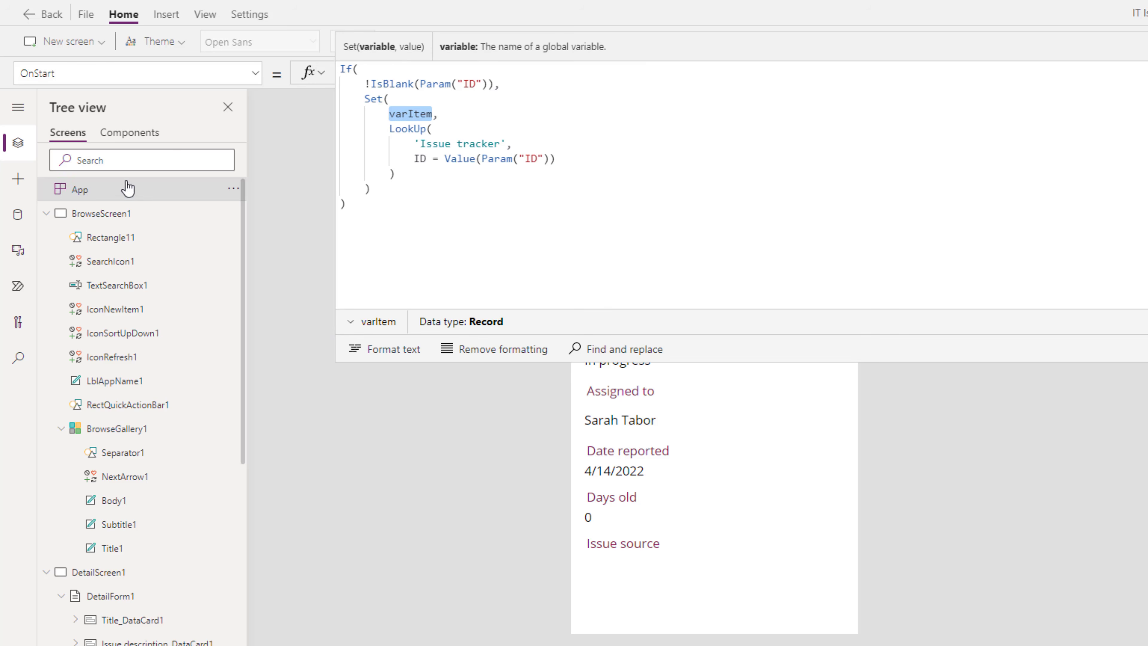
- Start the App object's StartScreen formula with If(IsBlank(Param("ID")), and BrowseScreen1 as the true value
click(255, 75)
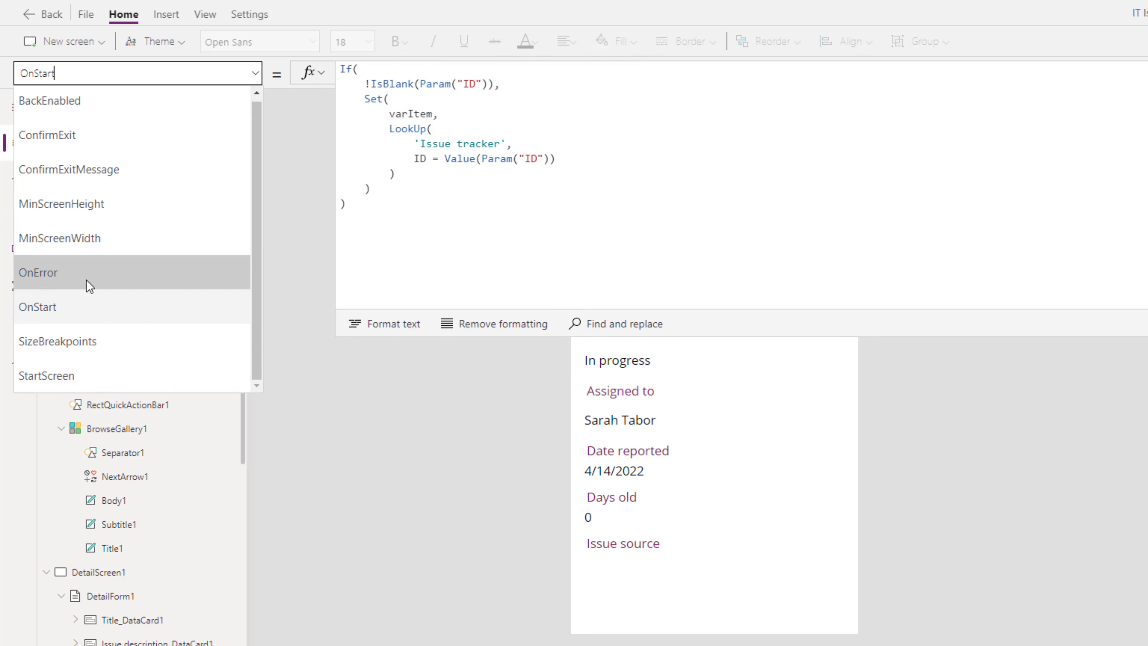
click(96, 375)
click(495, 123)
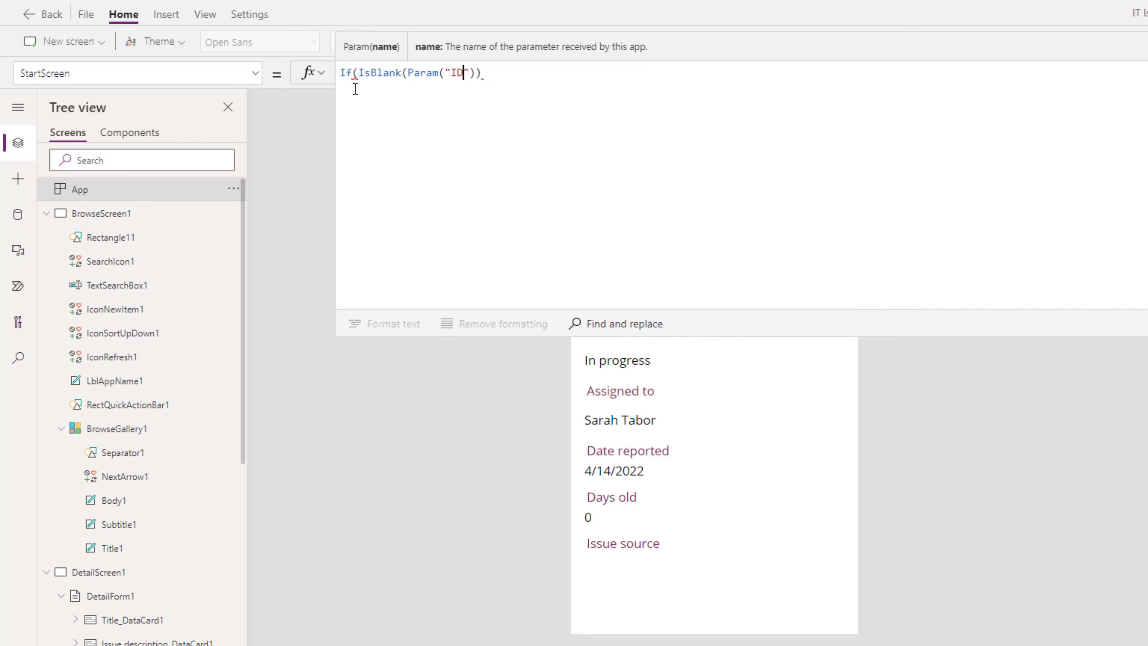
key(End)
text(,)
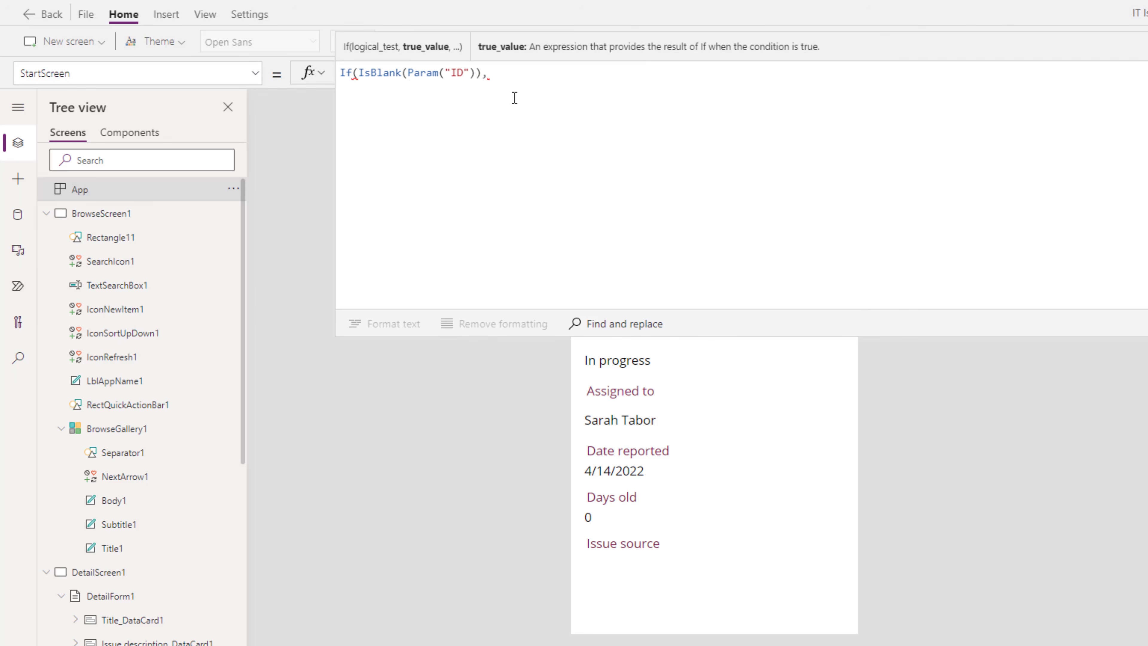
text(brow)
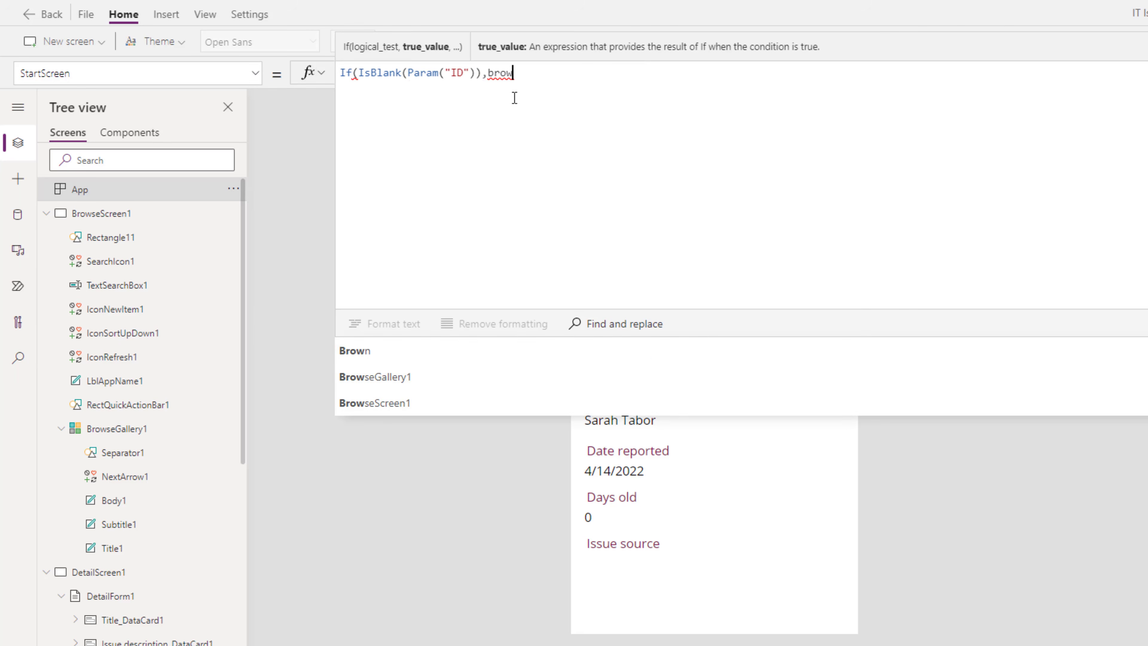
key(Down)
key(Down)
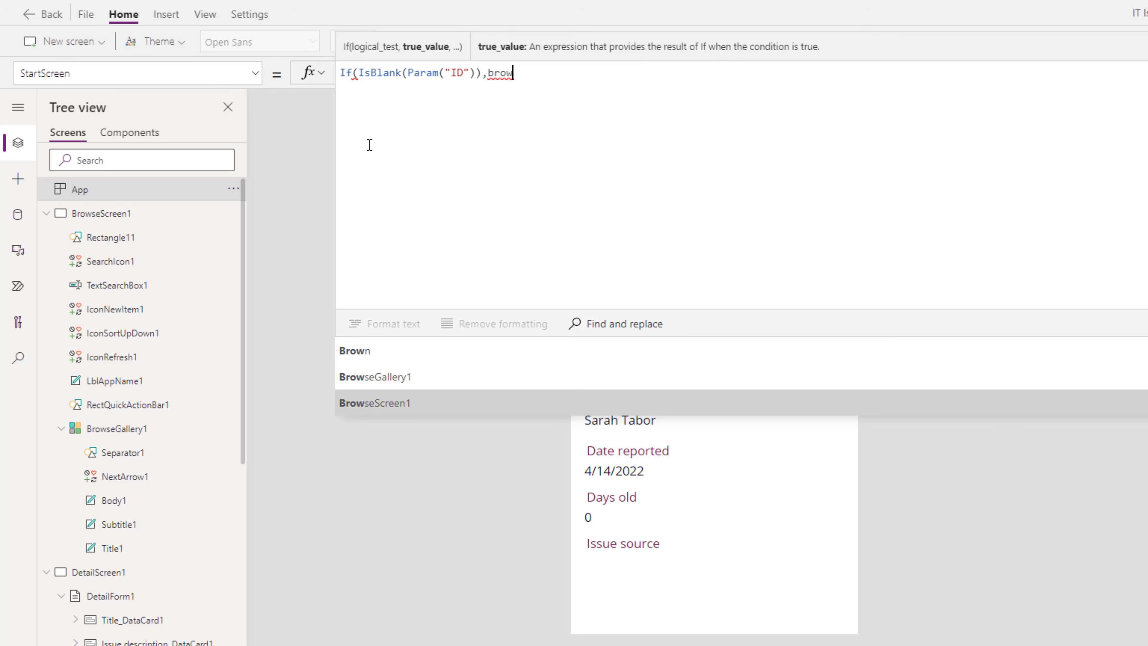
click(438, 402)
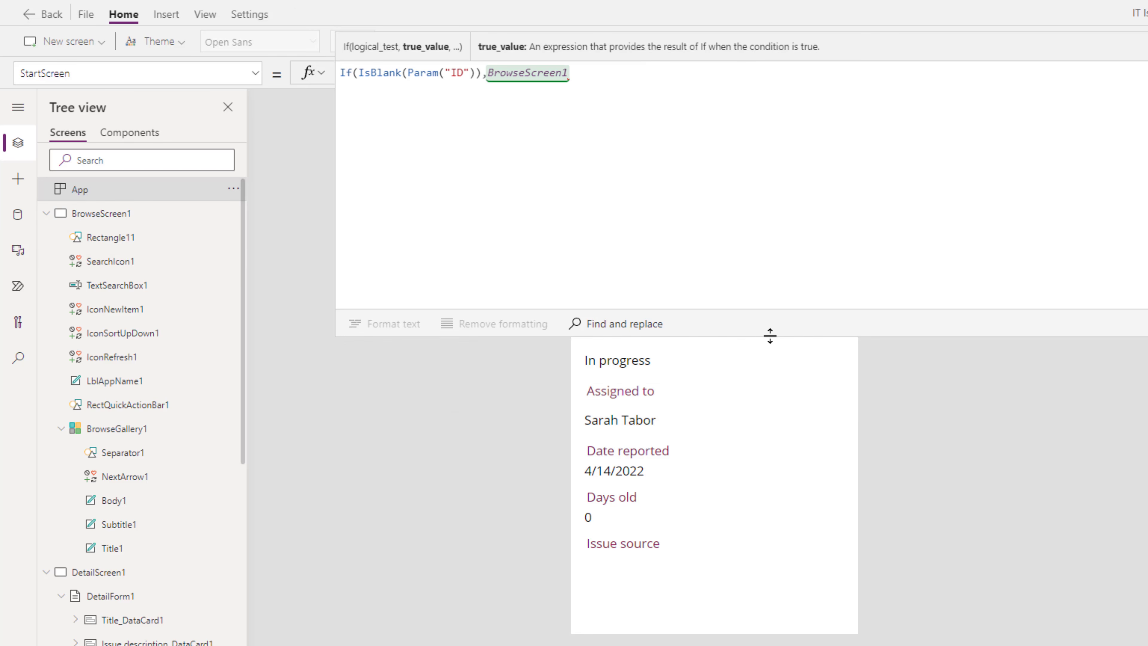
key(BackSpace)
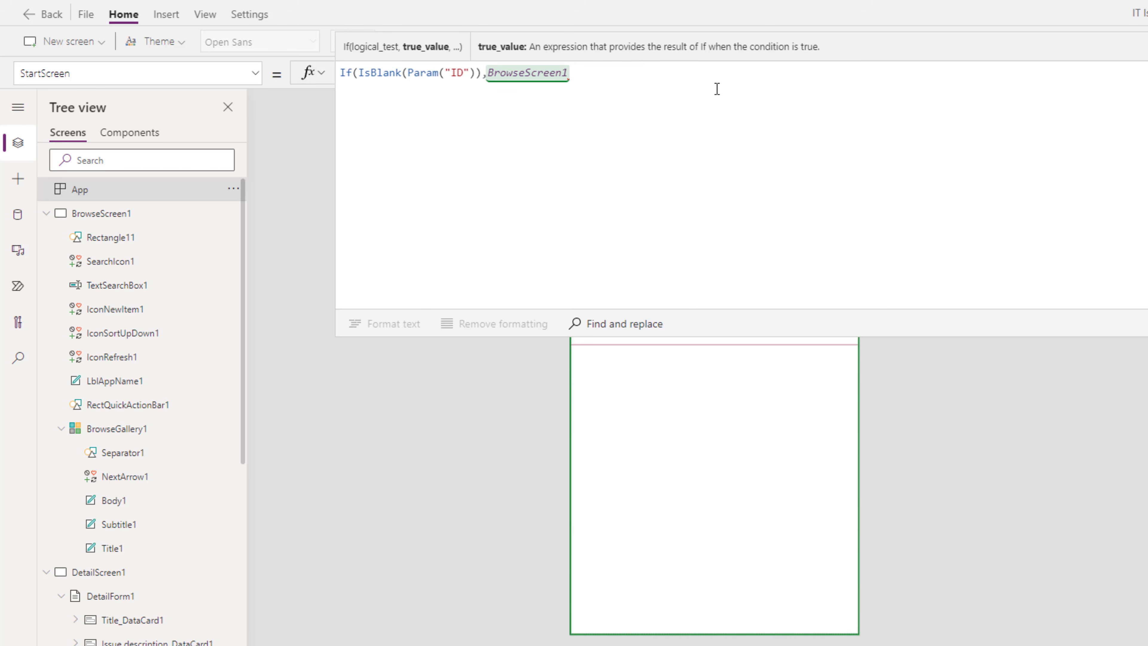
- Add DetailScreen1 as the else value of the StartScreen formula, close the bracket and format the formula
text(,)
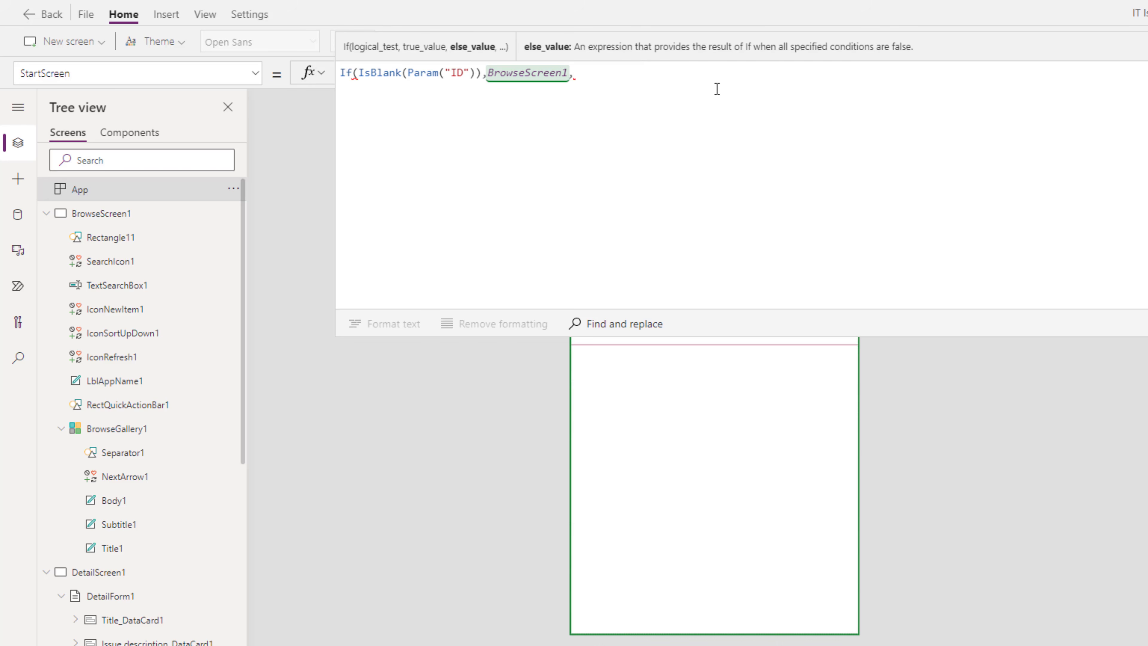
text(det)
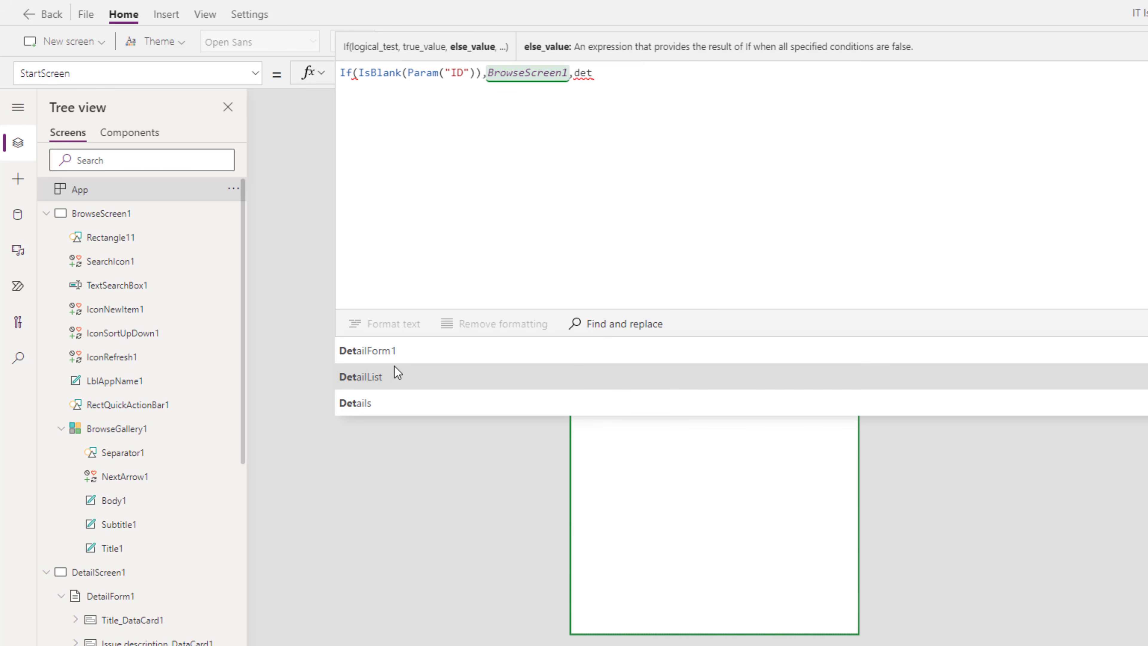
text(ails)
click(410, 381)
text())
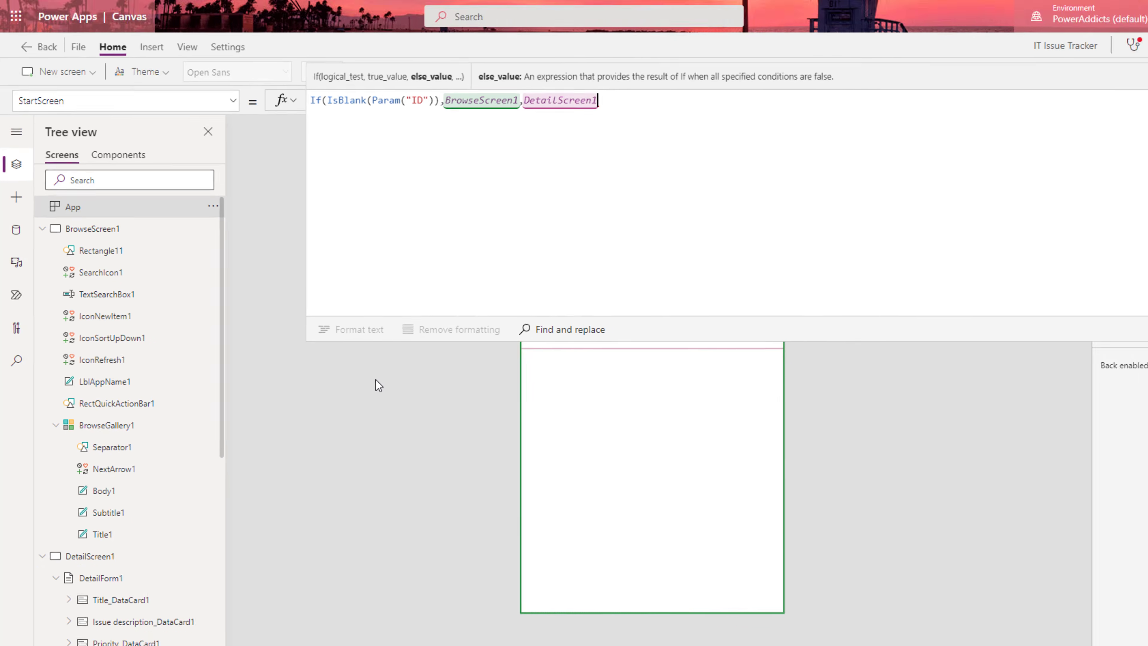
click(412, 380)
- Save the IT Issue Tracker app and publish this version
click(85, 14)
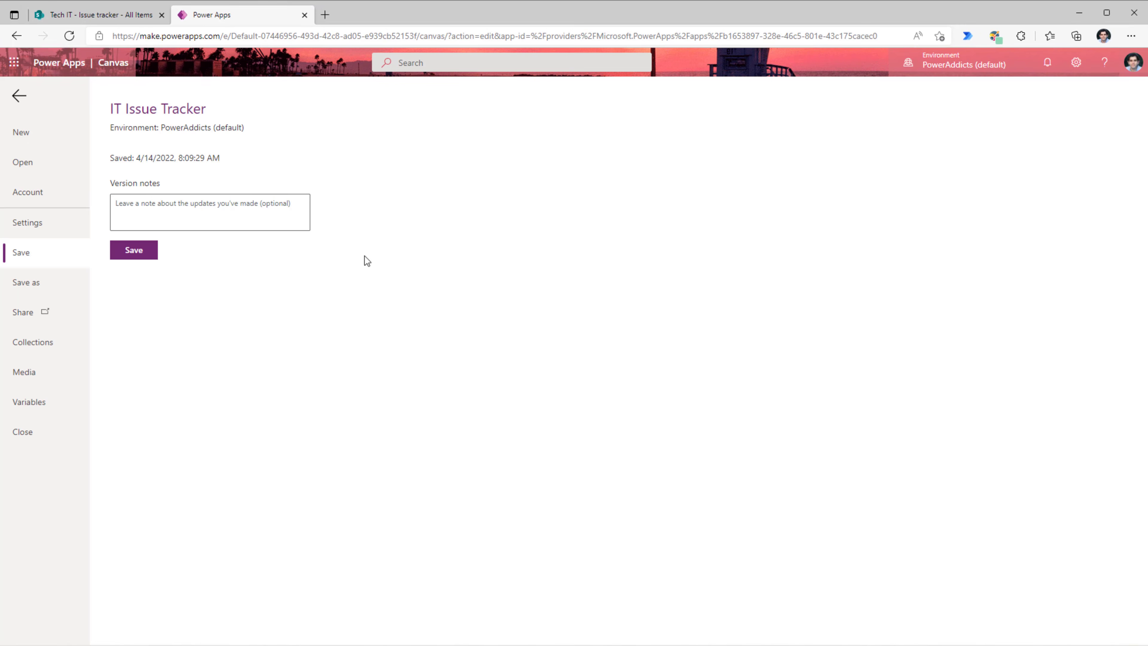
click(130, 249)
click(149, 233)
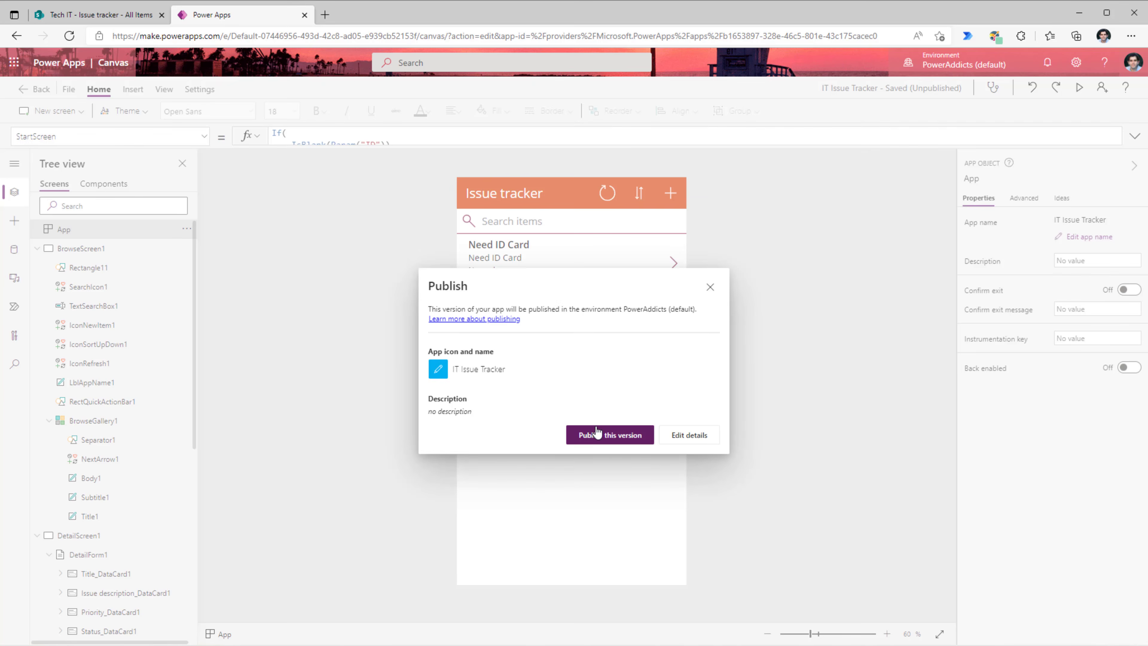
click(606, 433)
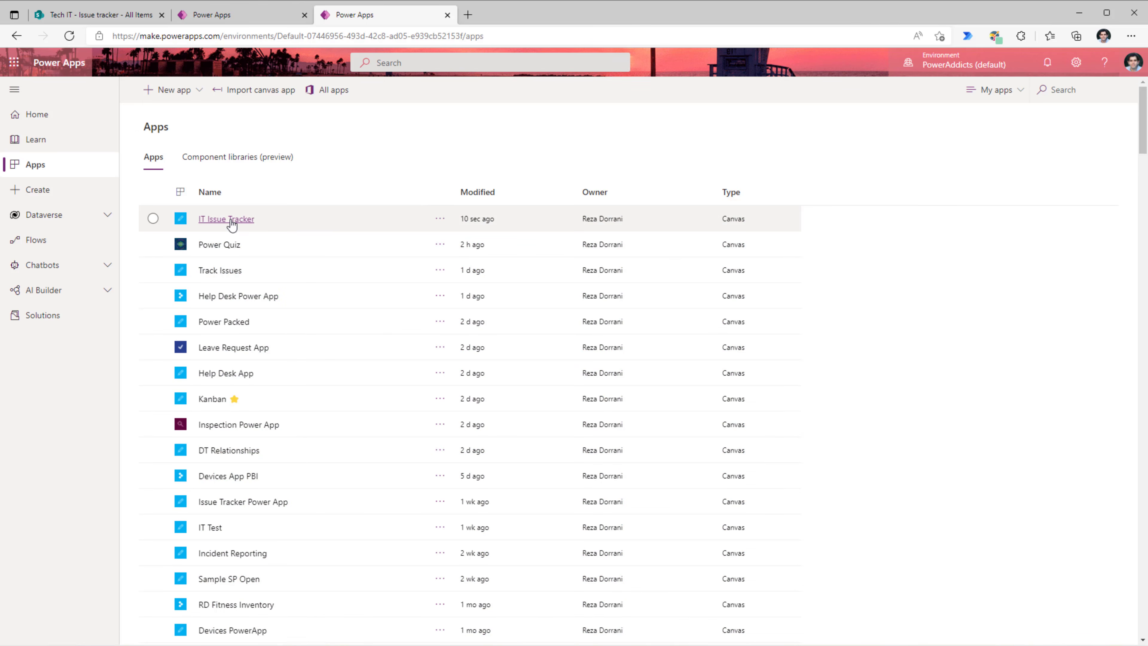
- Play the IT Issue Tracker app and test the deep link by appending ?ID=1 to its web address
click(226, 219)
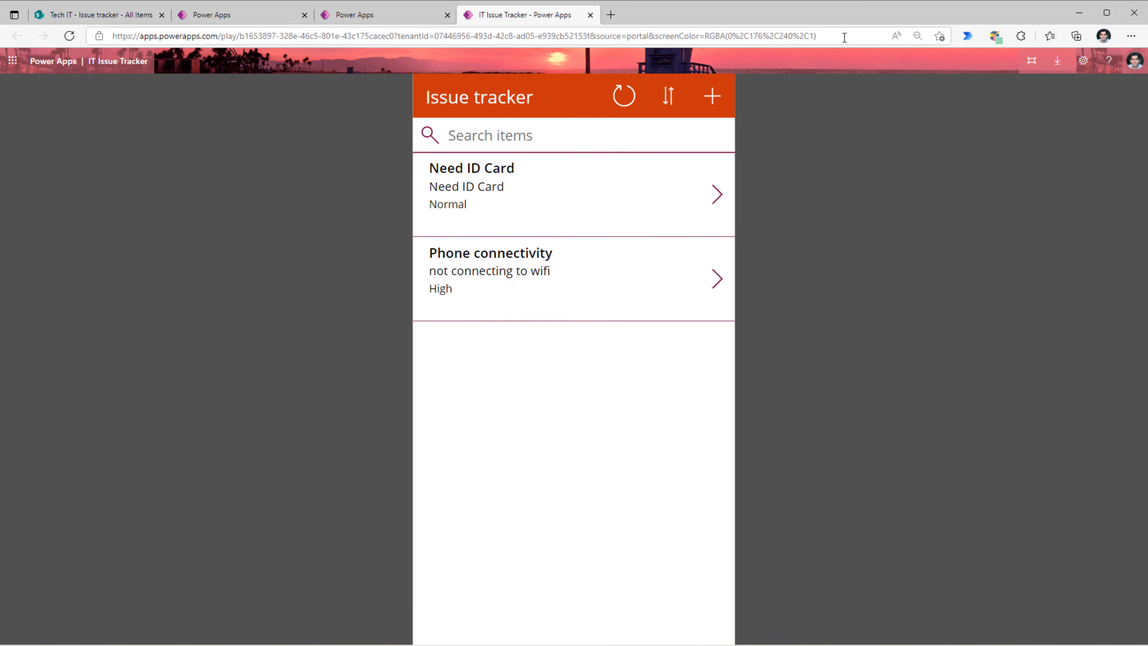
click(835, 37)
click(835, 37)
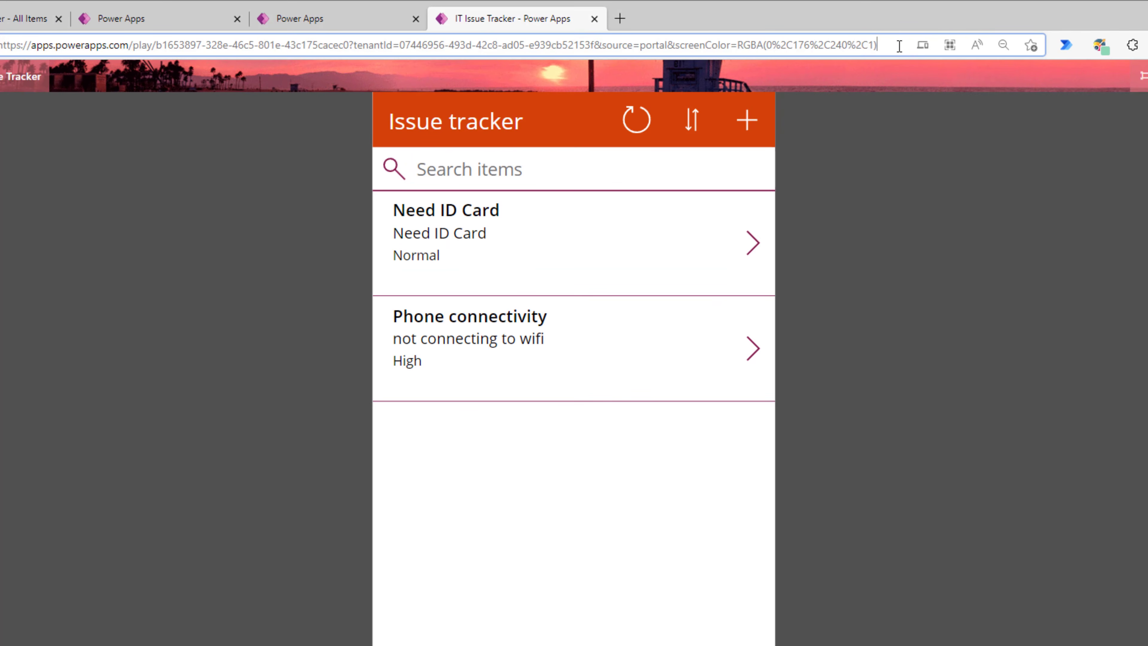
text(?ID=1)
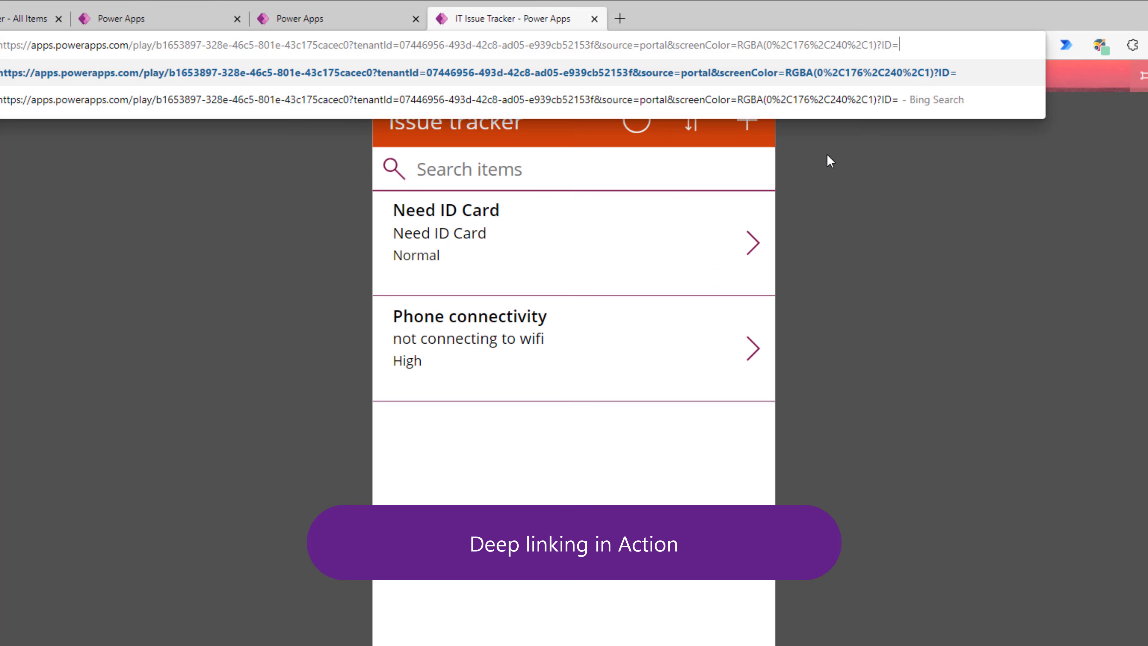
key(Return)
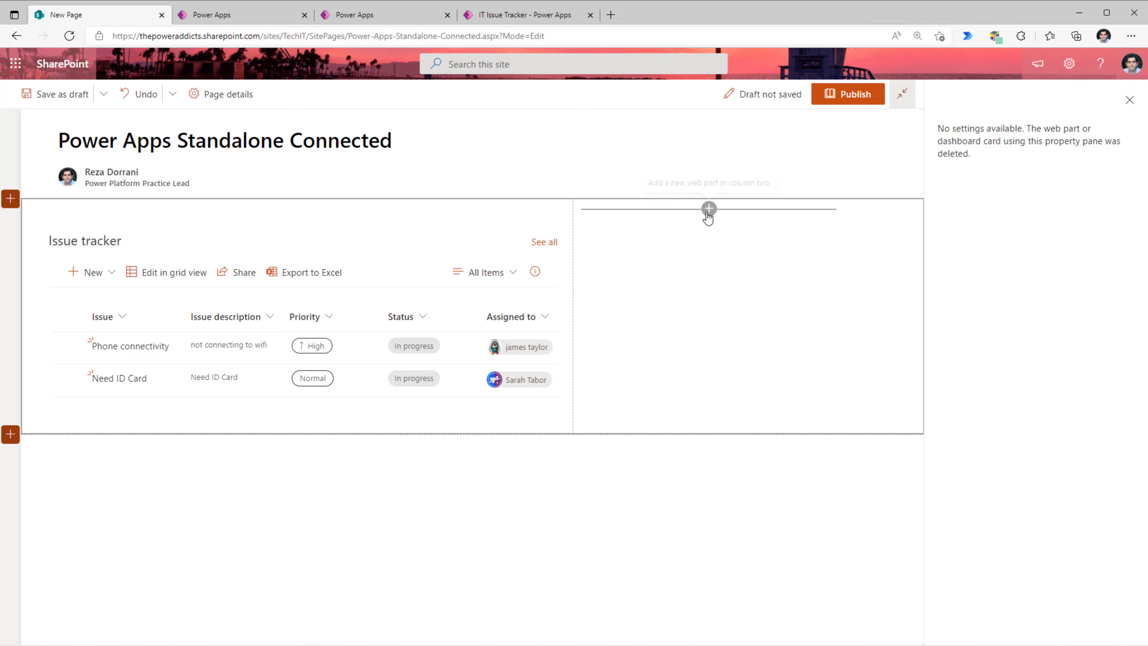
- Add an Embed web part to the empty column of the SharePoint page and connect it to the Issue tracker source
click(710, 209)
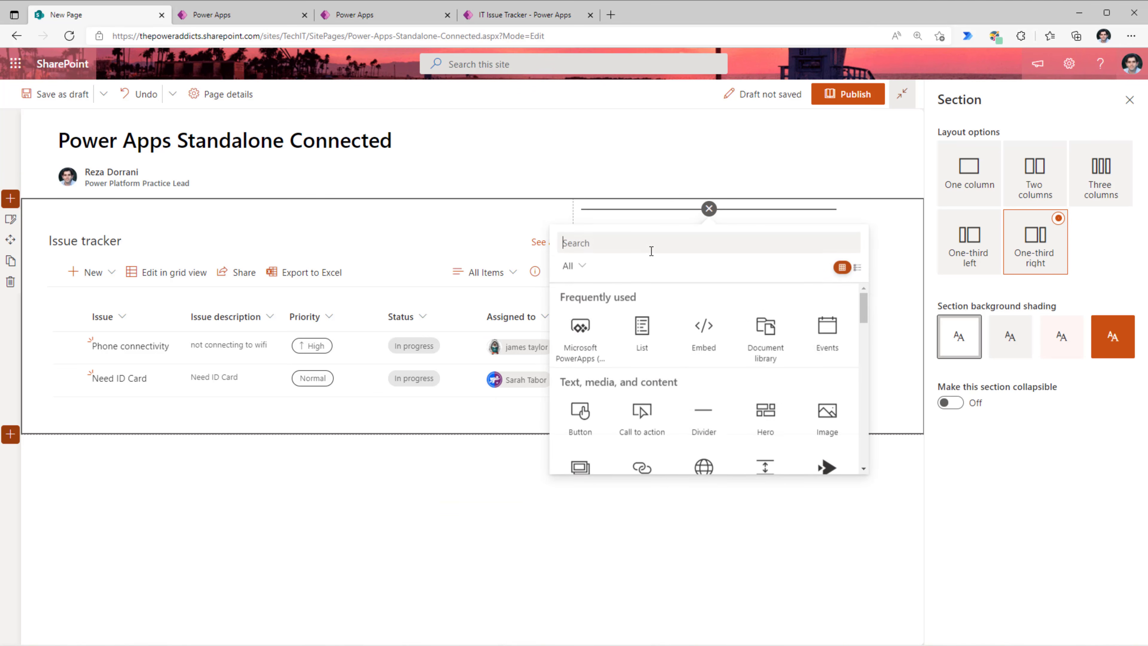
text(embed)
click(582, 337)
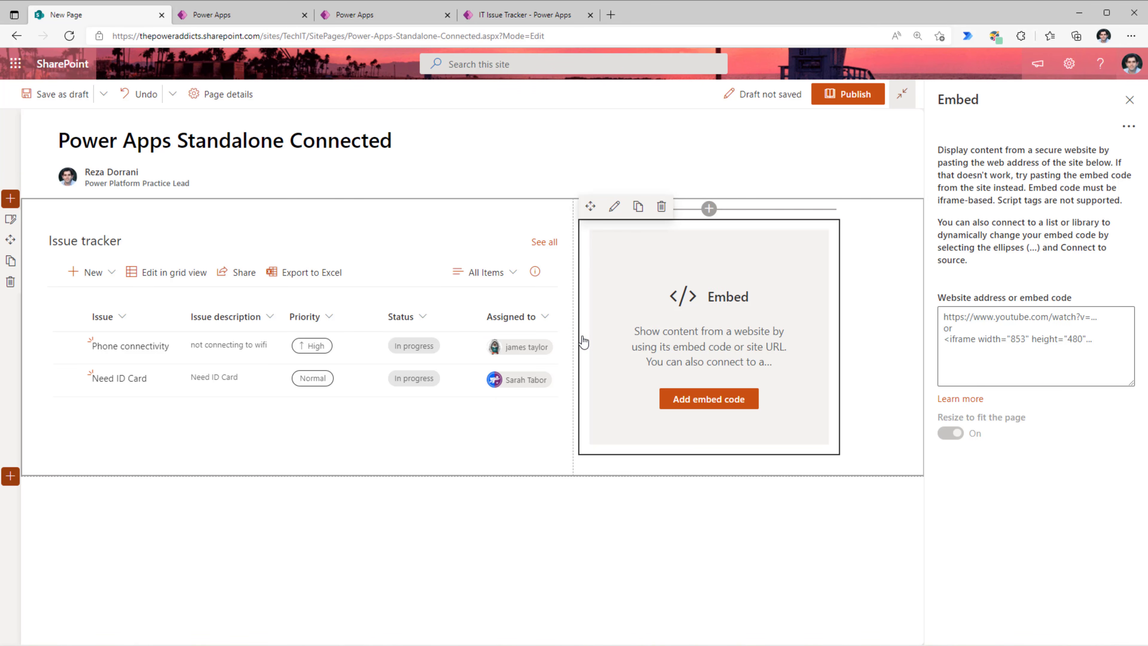
click(1129, 126)
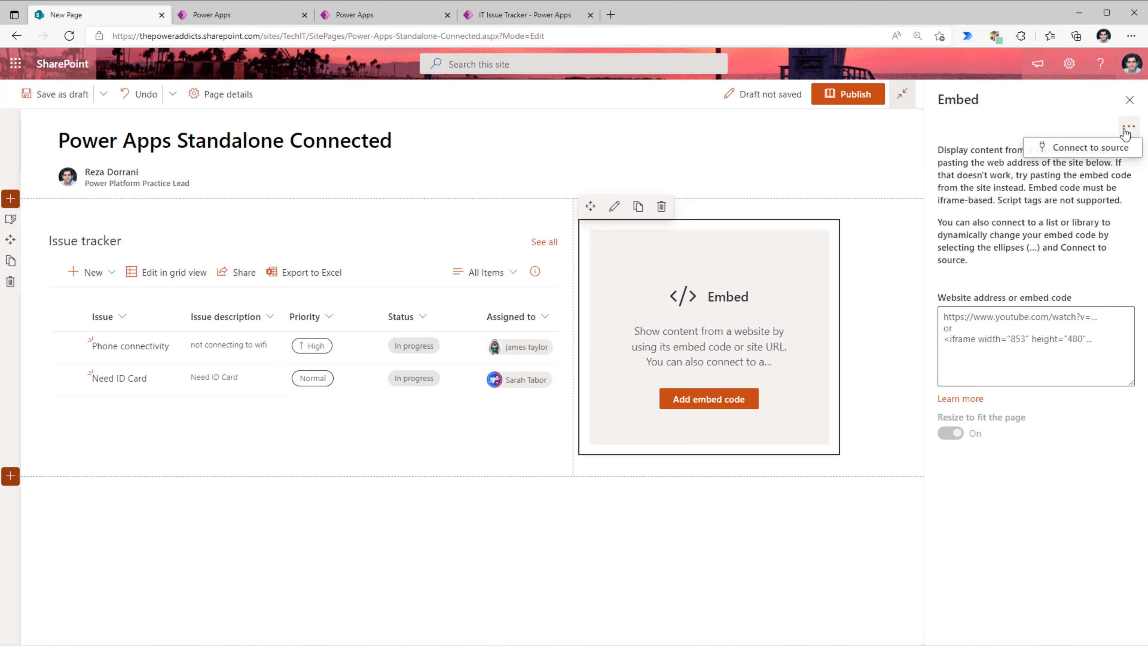
click(1098, 149)
click(1033, 288)
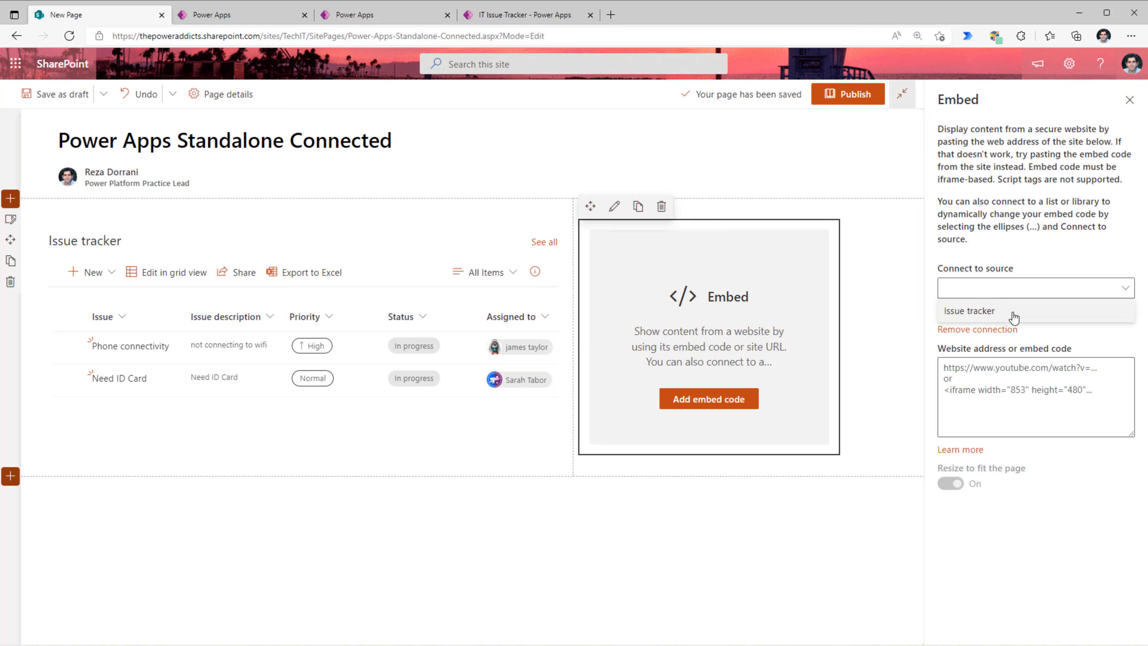
click(1013, 311)
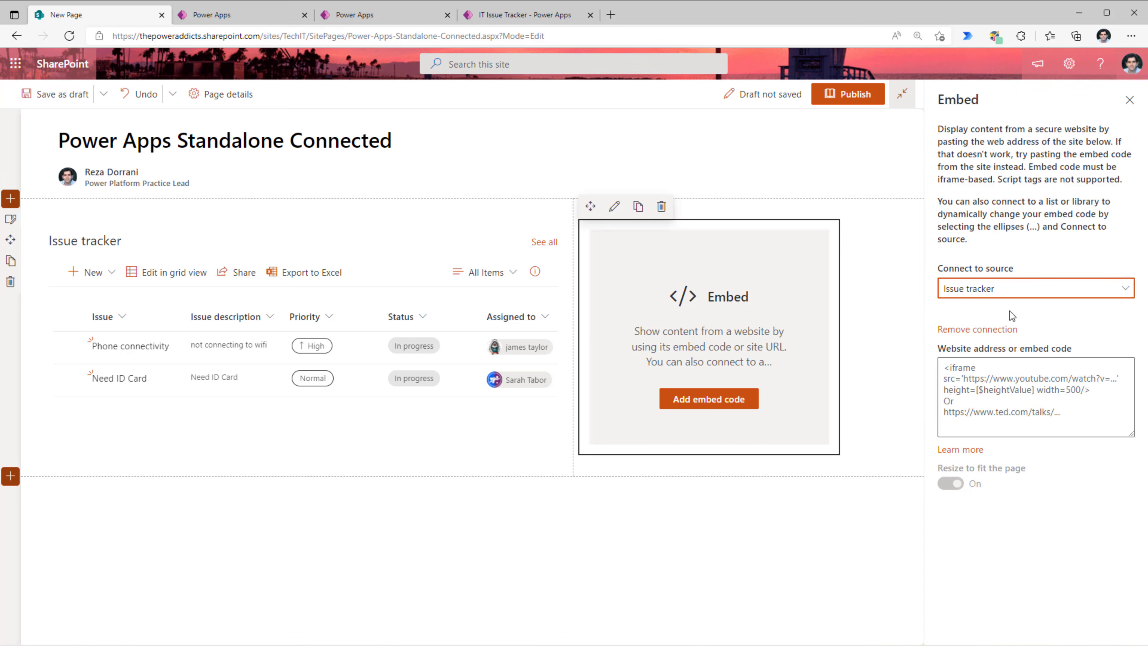
- Paste the 640 by 1136 iframe code with the app's play URL and ?ID=[$ID], then check the IT Issue Tracker app's details
click(987, 371)
key(ctrl+v)
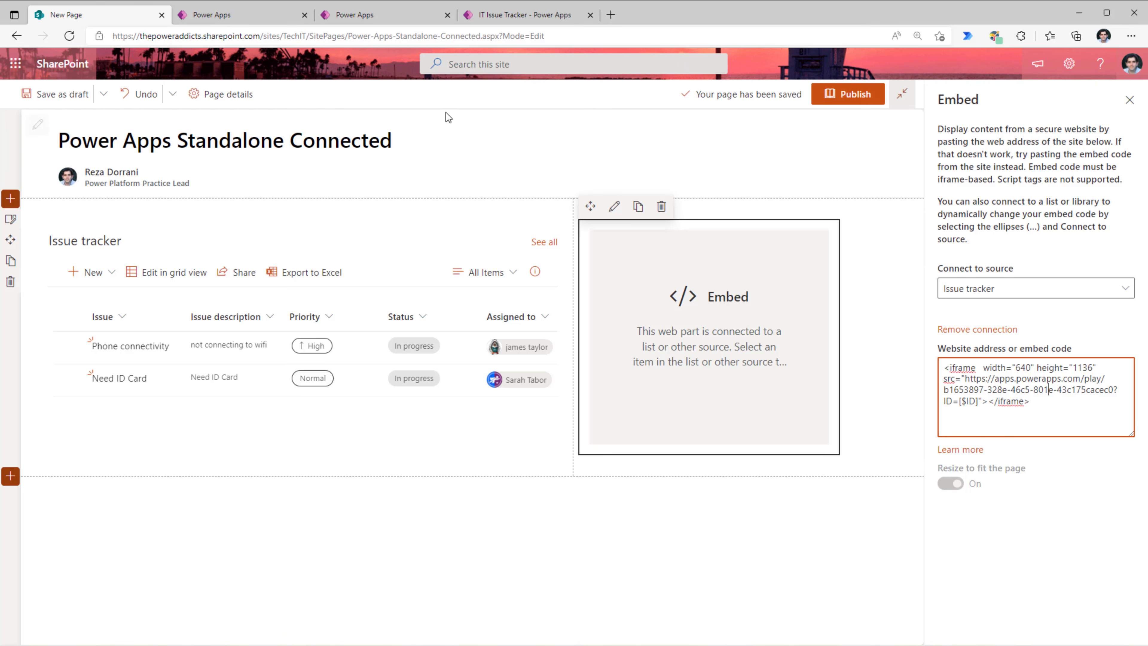
click(354, 15)
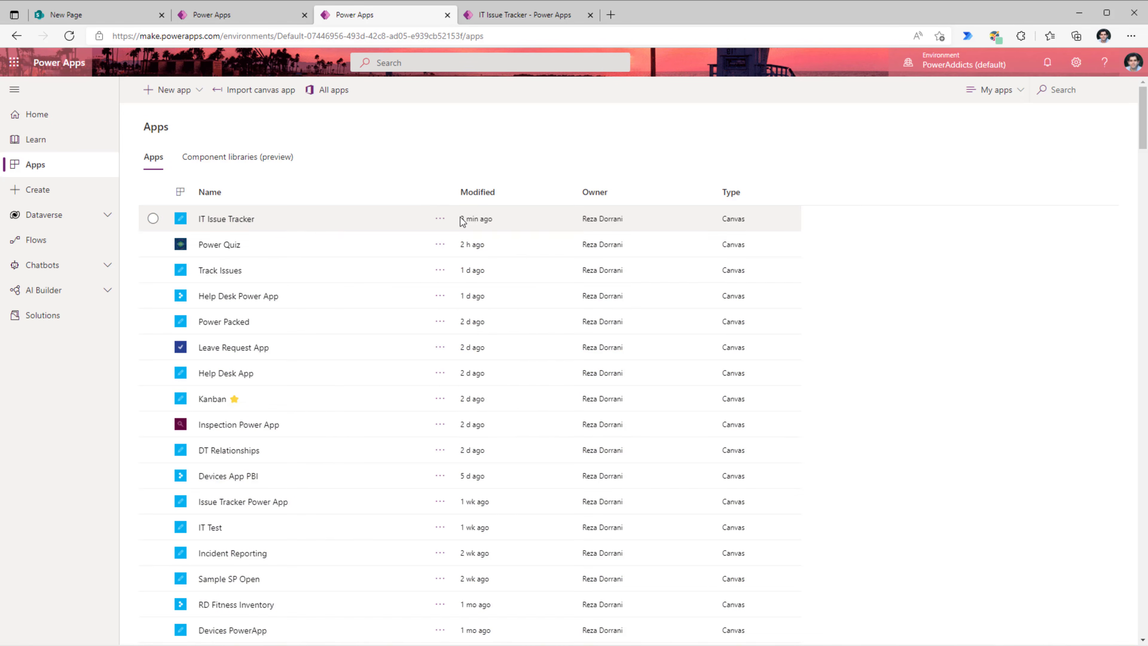
click(440, 219)
click(456, 434)
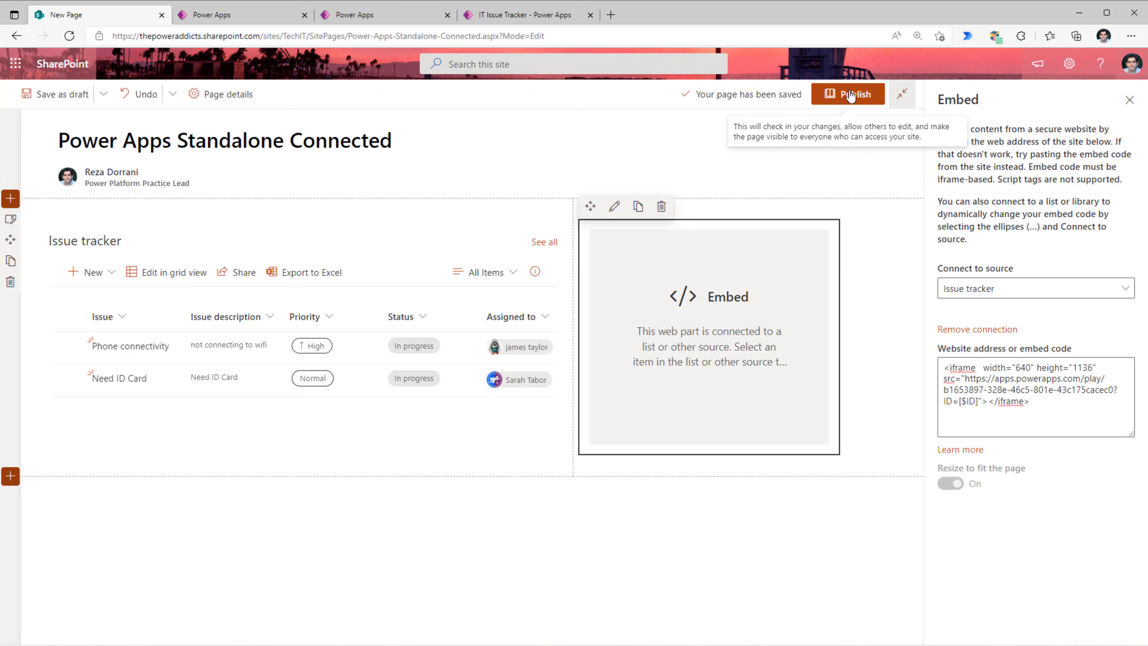
- Publish the Power Apps Standalone Connected page and select the Phone connectivity item to test the embedded app
click(849, 91)
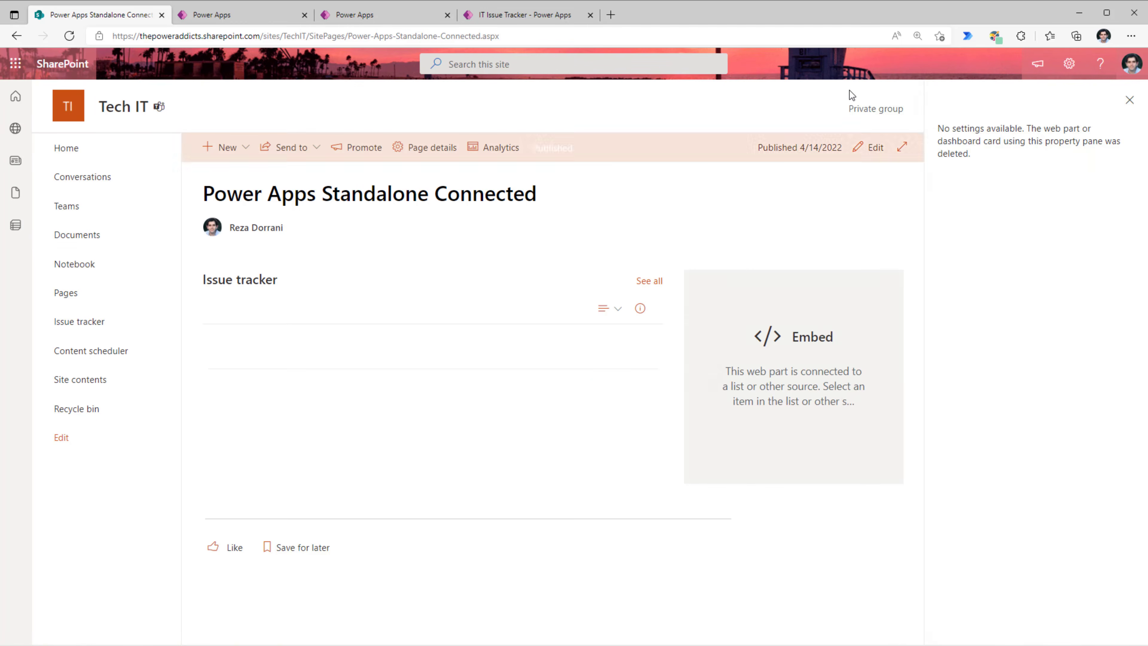
click(223, 382)
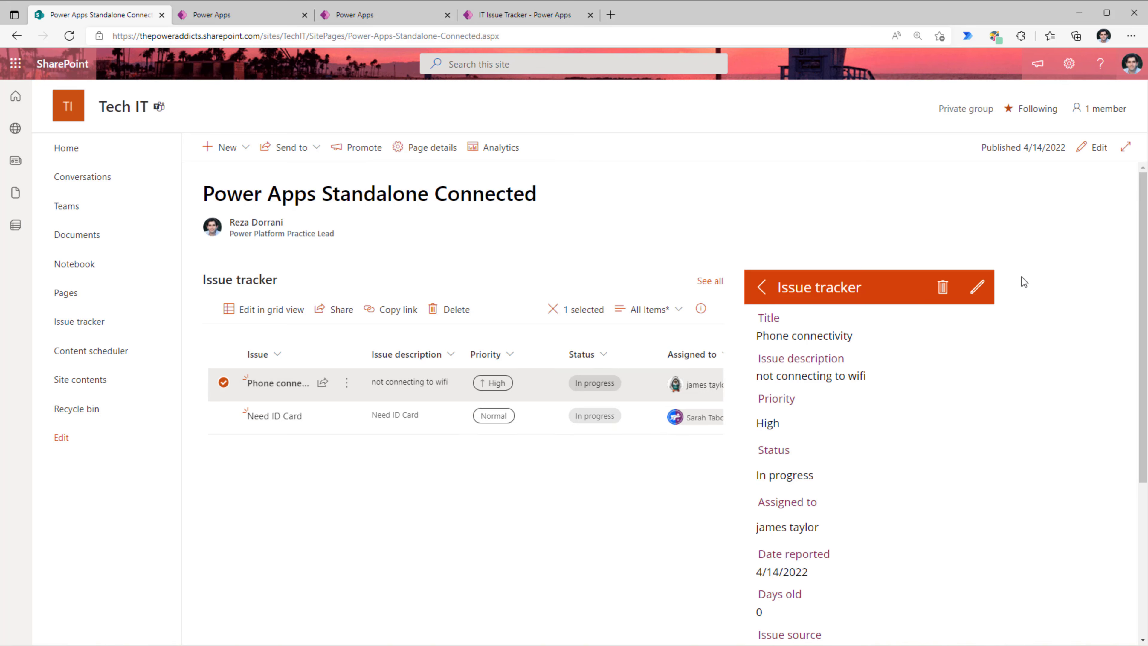
scroll(1013, 289, down, 1)
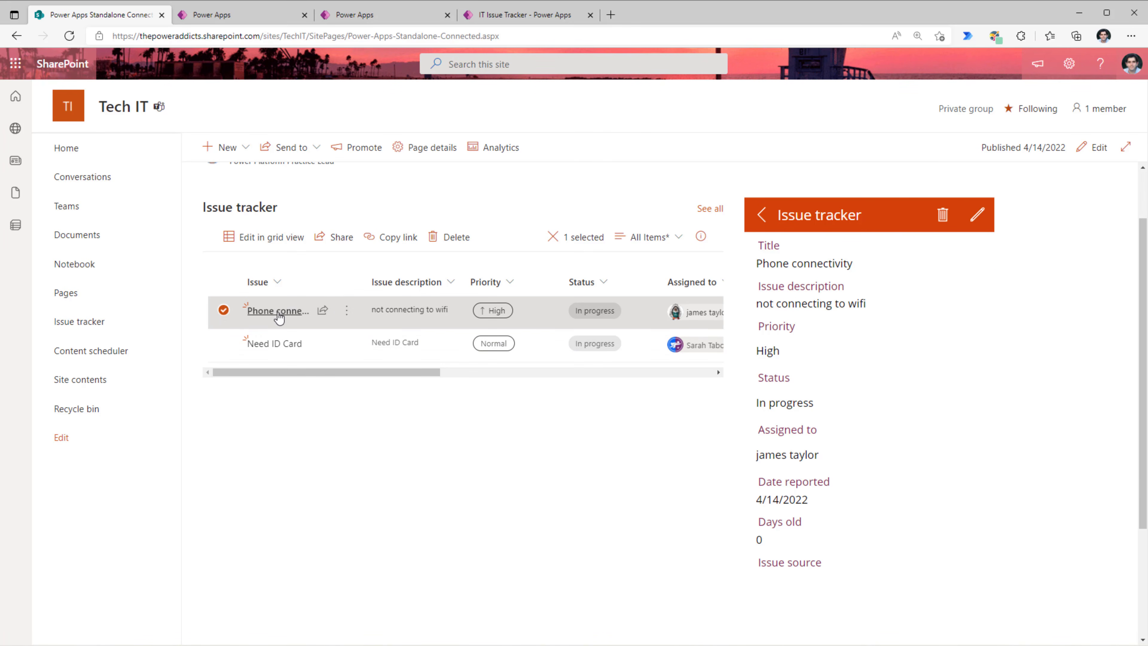
- Switch the list selection to the Need ID Card item and open it for editing in the embedded app
click(223, 311)
click(224, 405)
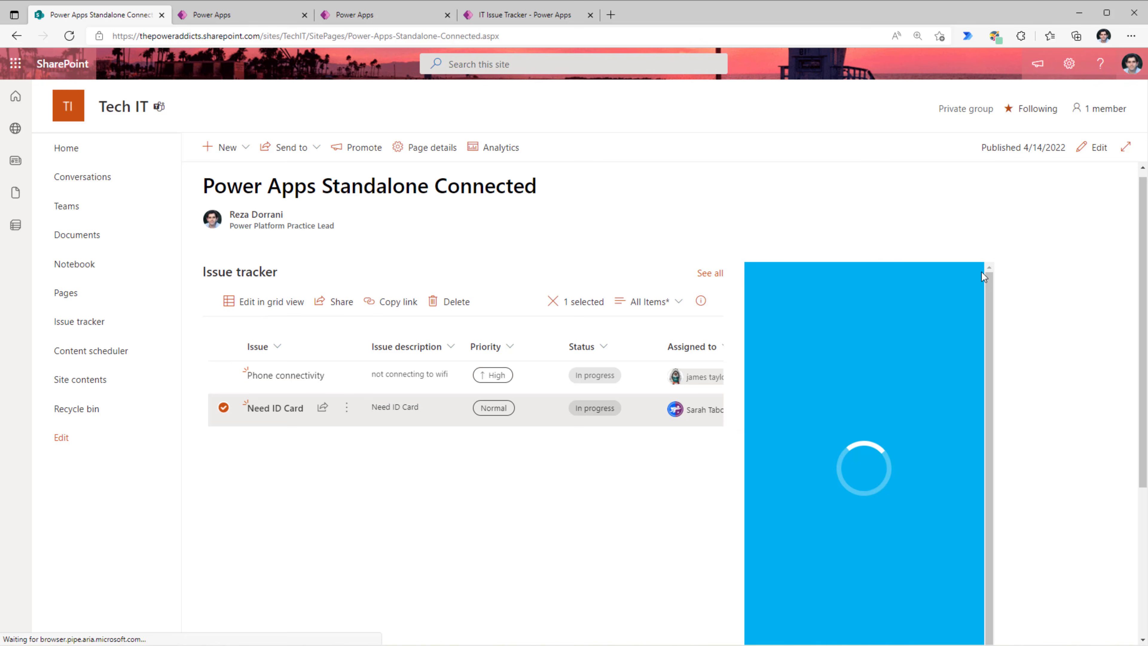
click(977, 206)
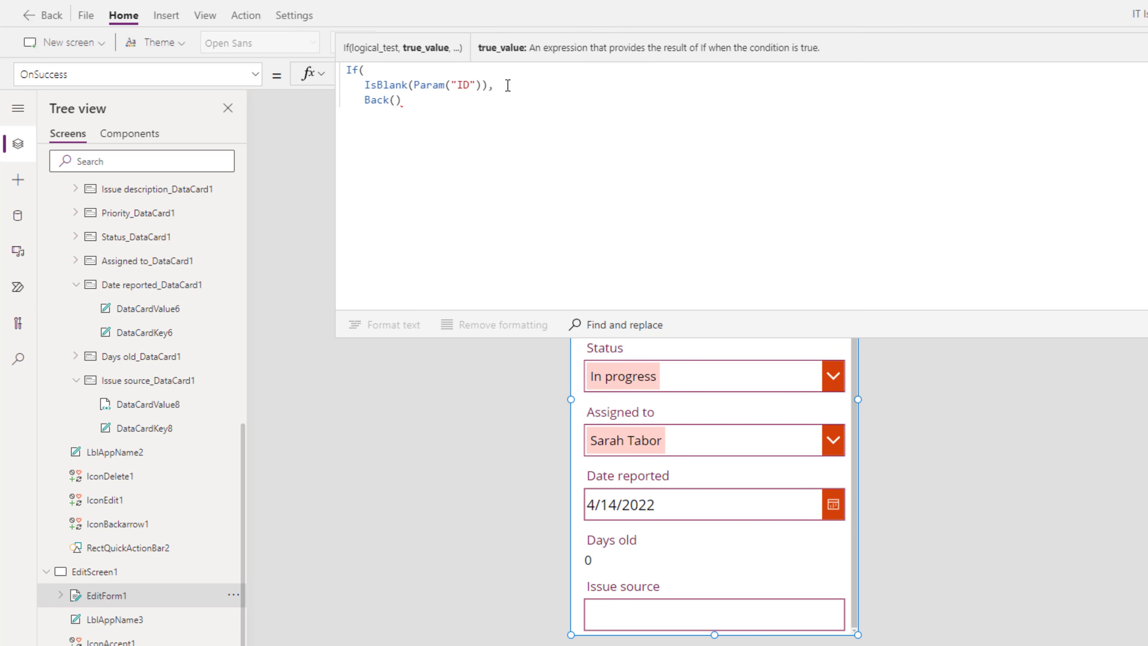
- Continue EditForm1's OnSuccess formula after Back() with a comma and Launch(" on a new line
click(441, 99)
text(,)
key(shift+Return)
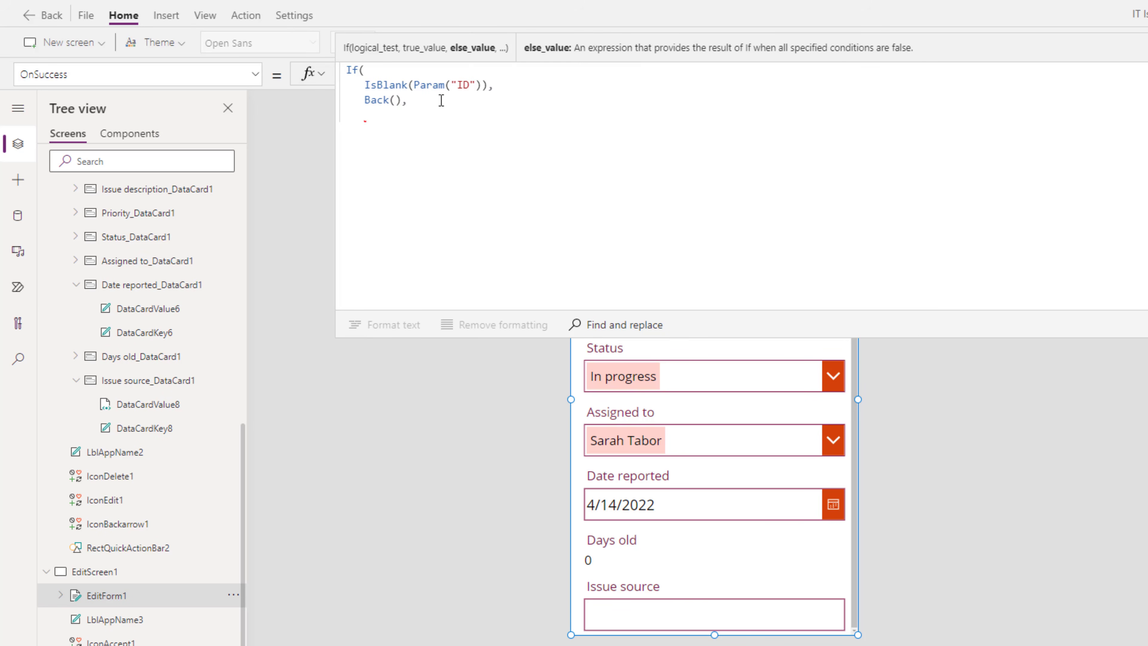
text(Launch(")
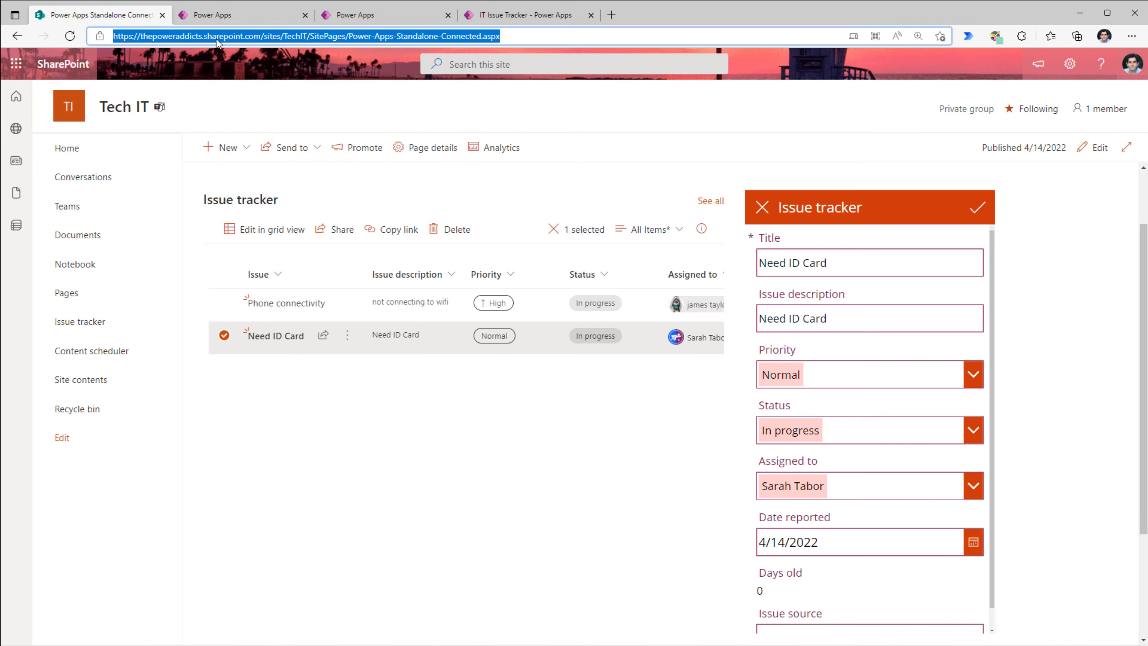
- Copy the Power Apps Standalone Connected page's web address and paste it as the Launch address in the OnSuccess formula
right_click(211, 37)
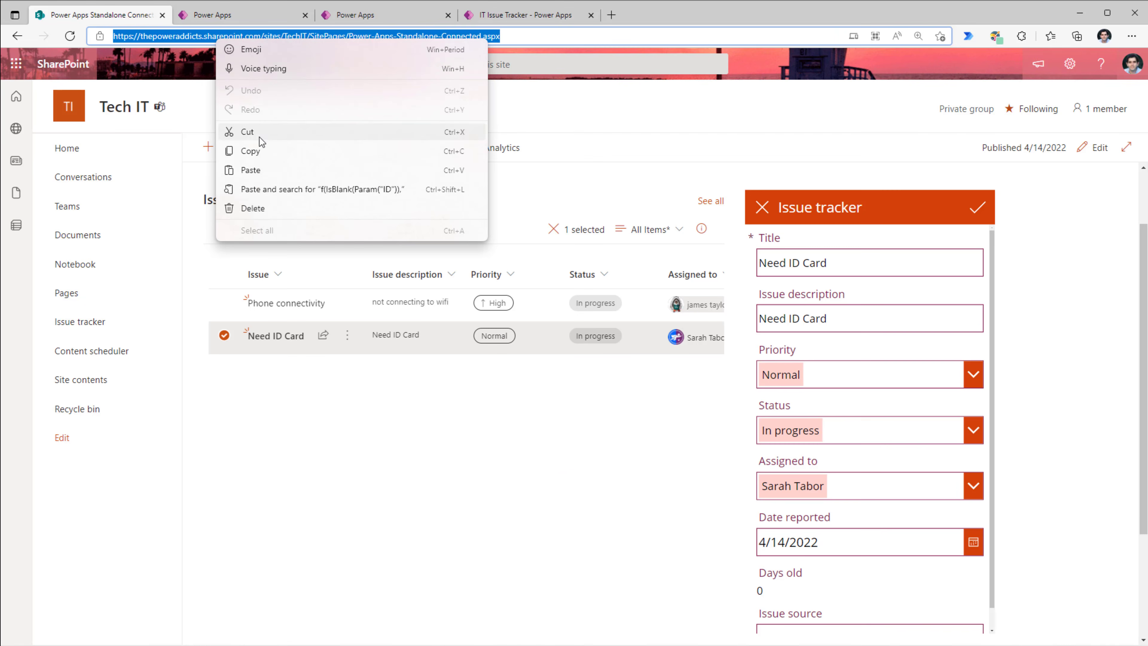
click(321, 152)
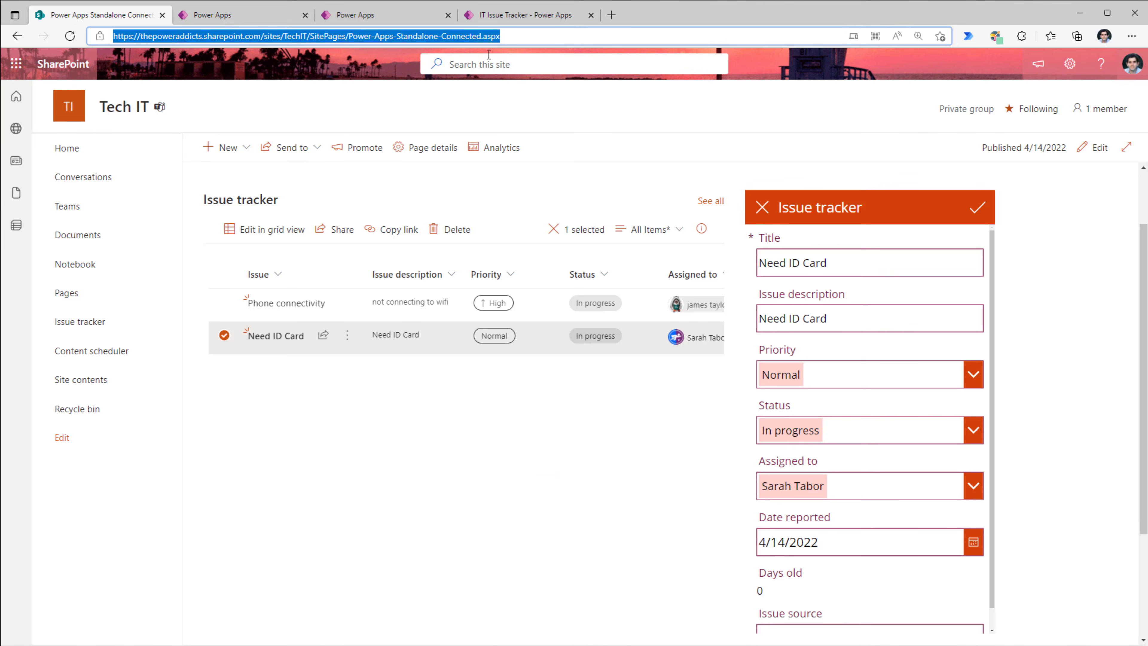
click(228, 20)
key(ctrl+v)
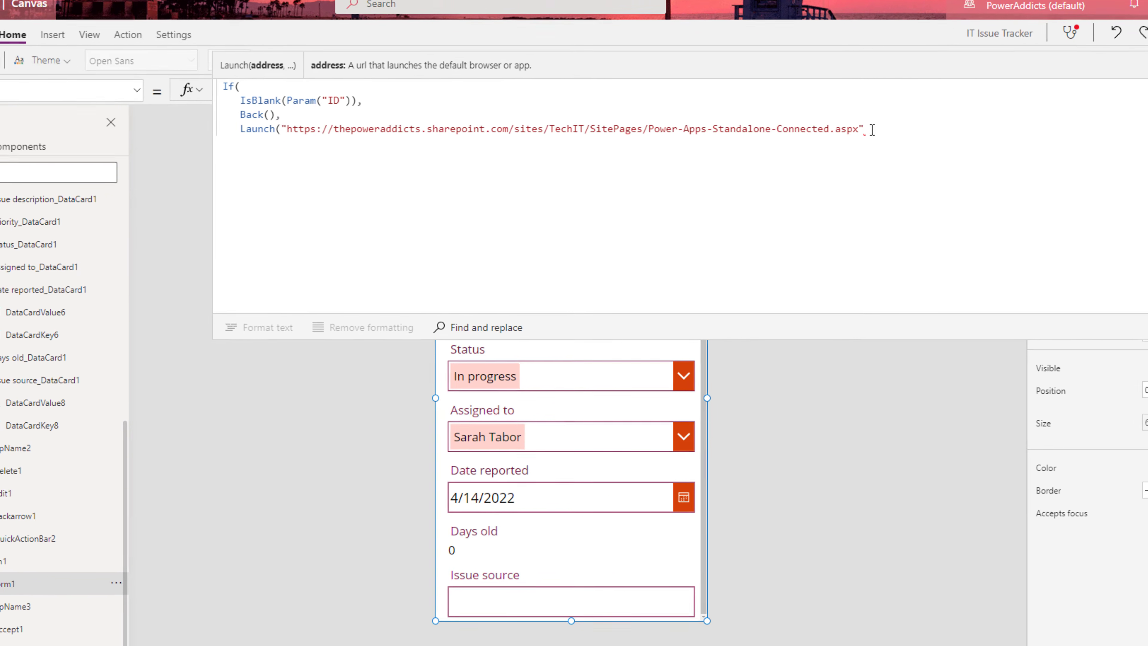
- Complete the Launch call with an empty parameter string and LaunchTarget.Replace, and follow it with Exit() to close EditForm1's OnSuccess formula
text(,"",LaunchTarget.Replace)
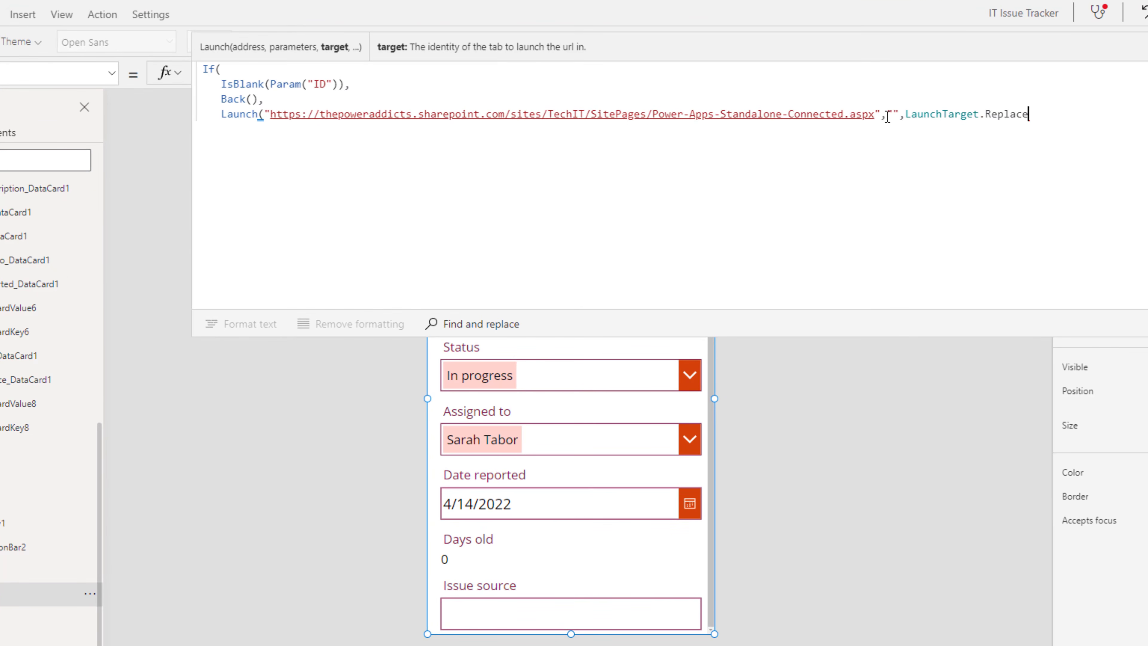
text()))
text(t())
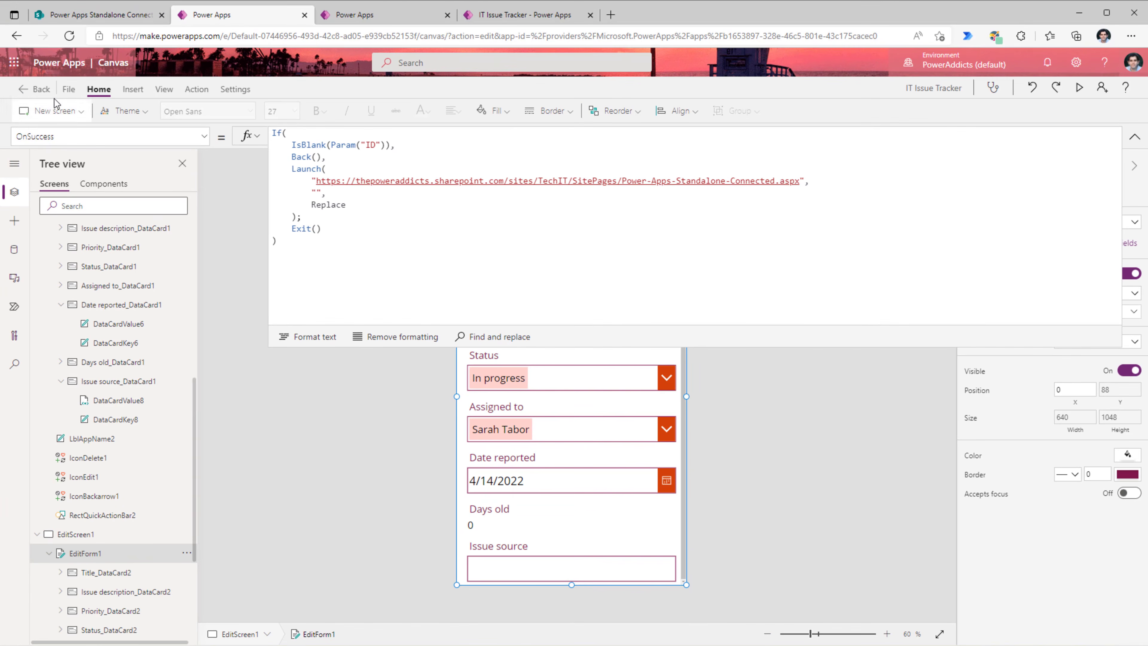
- Save the IT Issue Tracker app and publish this version
click(71, 91)
click(144, 255)
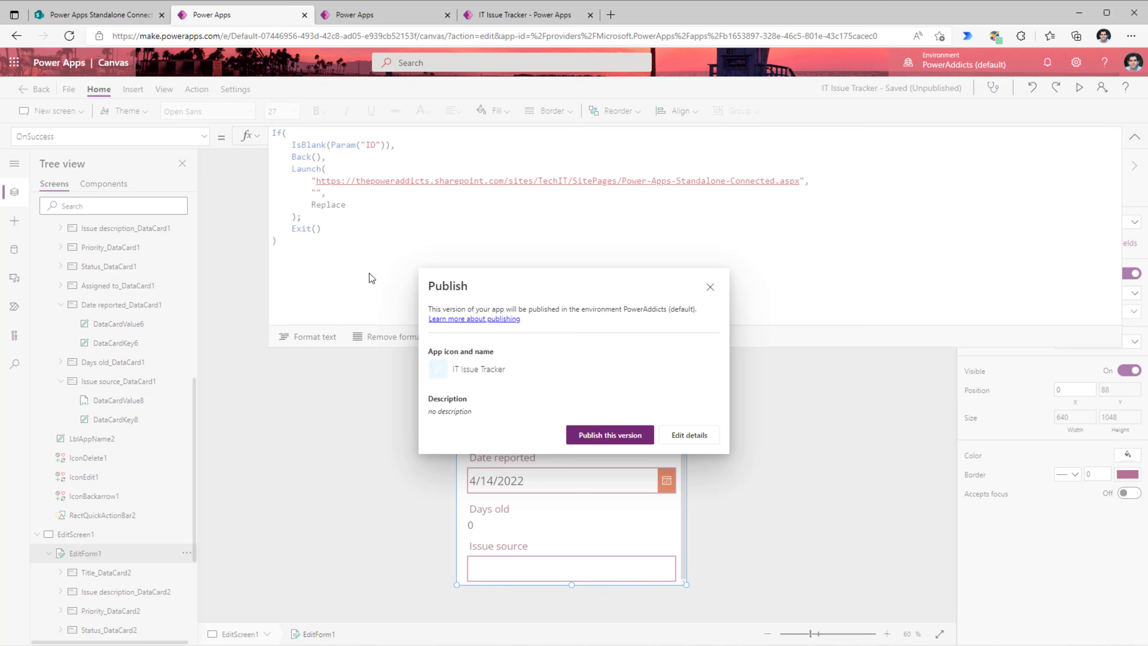
click(600, 435)
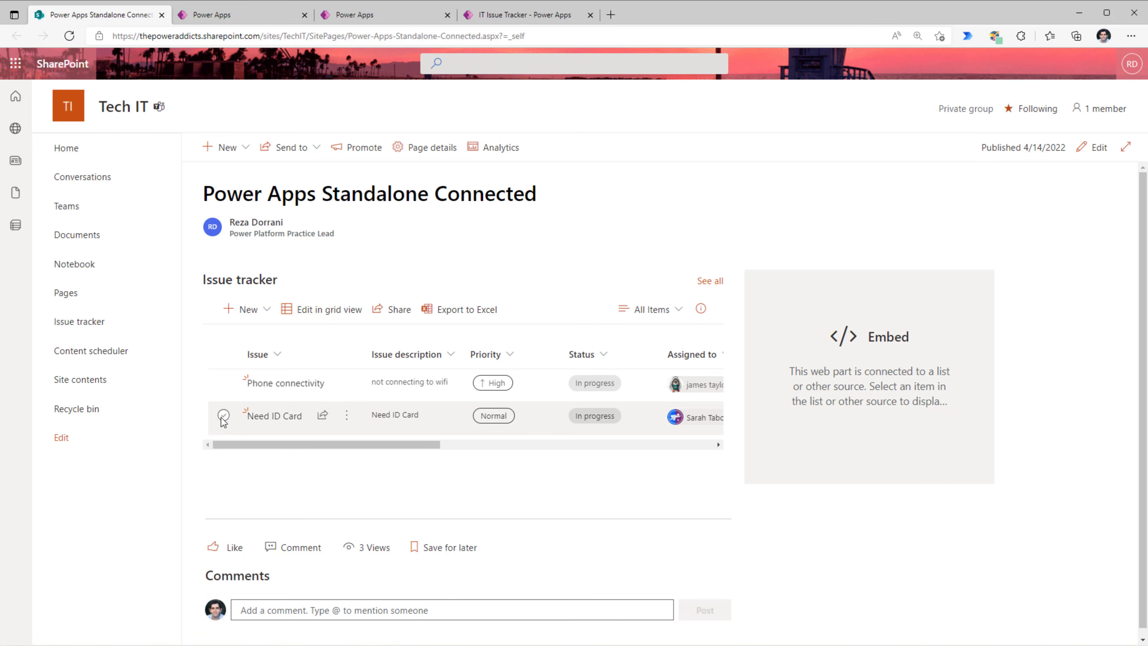
- Select the Need ID Card item on the connected page, set its status to Completed in the embedded app, and save the form
click(223, 415)
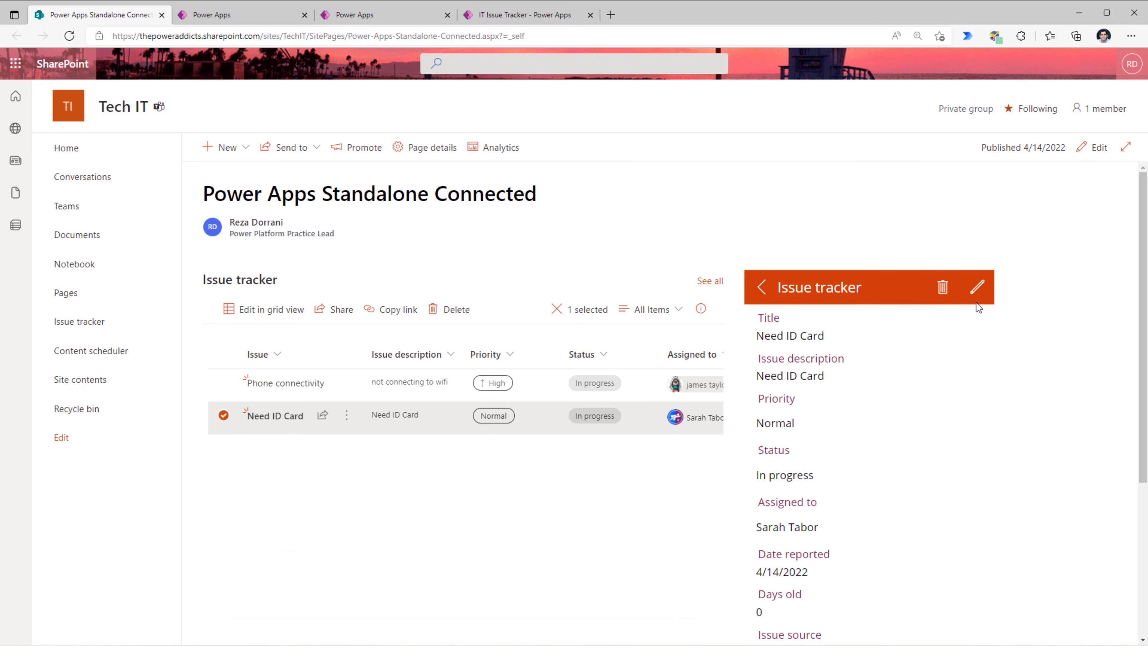
click(980, 301)
click(809, 502)
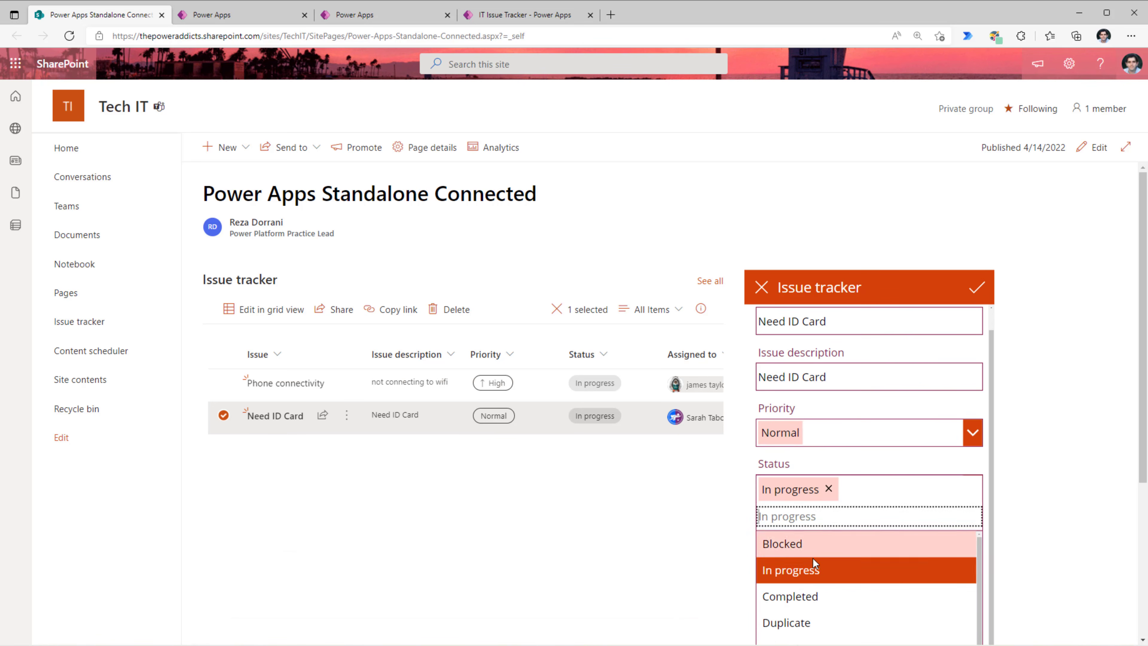
click(813, 598)
click(977, 292)
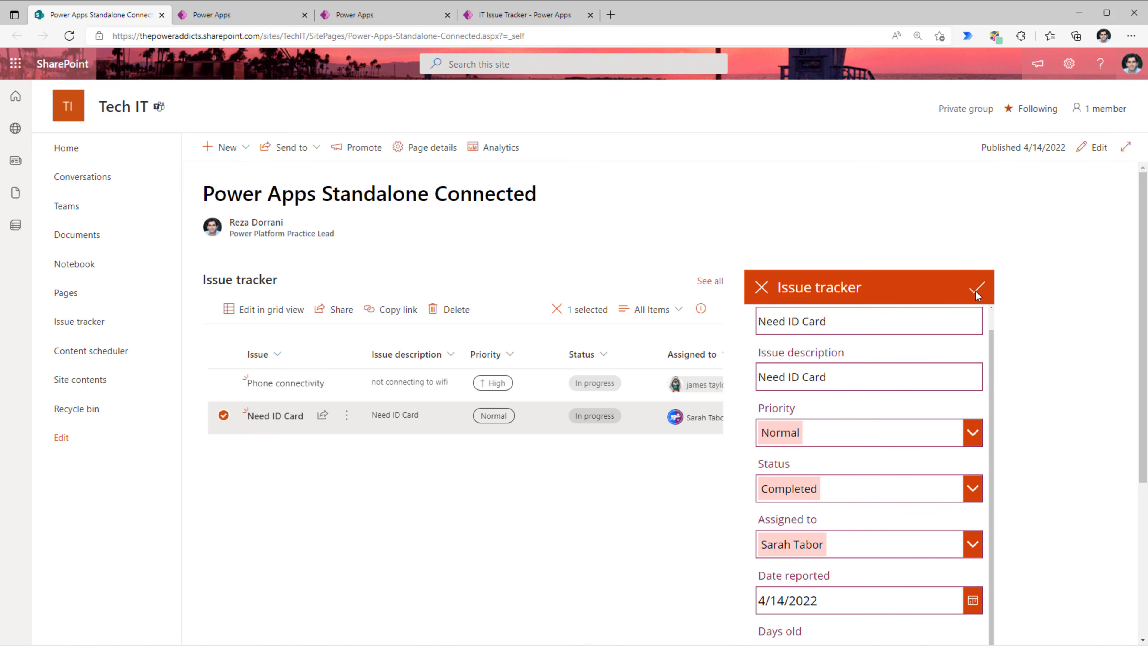